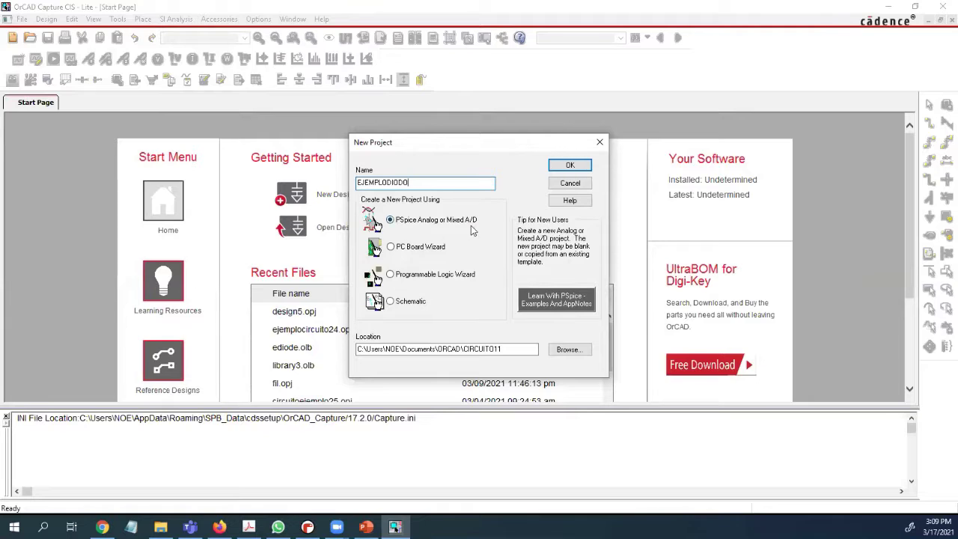
Create the PSpice Analog or Mixed A/D project EJEMPLODIODO based on AnalogGNDSymbol.opj and open its schematic PAGE1
{"action": "left_click", "coordinate": [569, 164]}
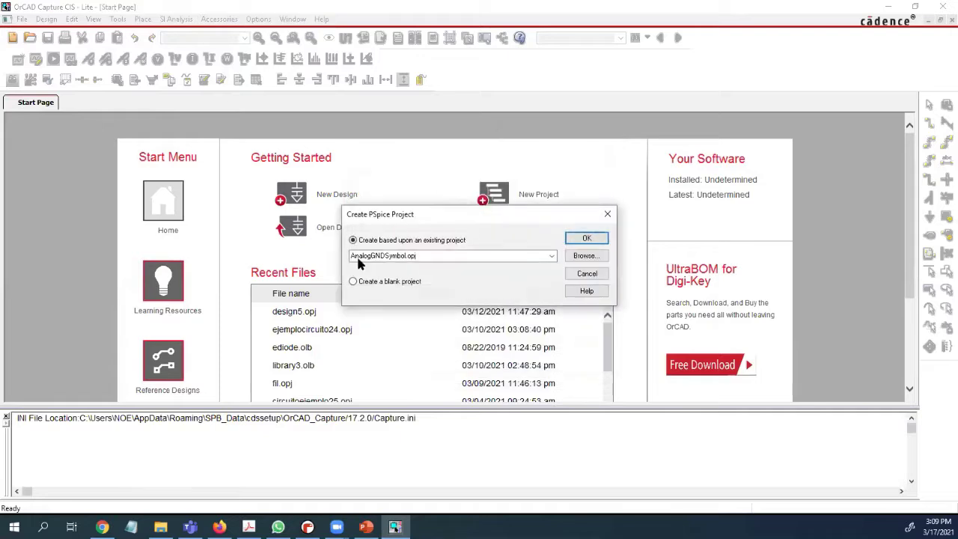
{"action": "left_click", "coordinate": [586, 238]}
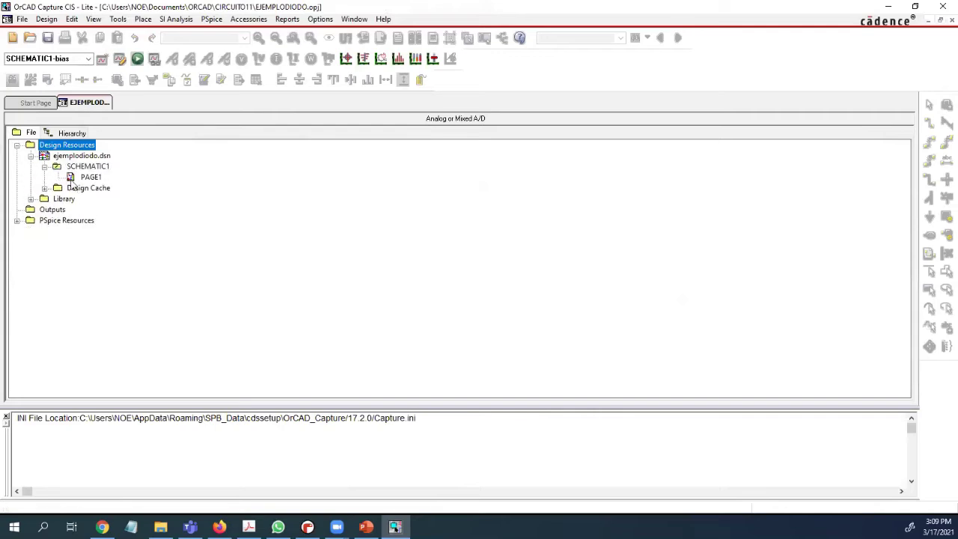
{"action": "left_click", "coordinate": [73, 179]}
{"action": "double_click", "coordinate": [71, 180]}
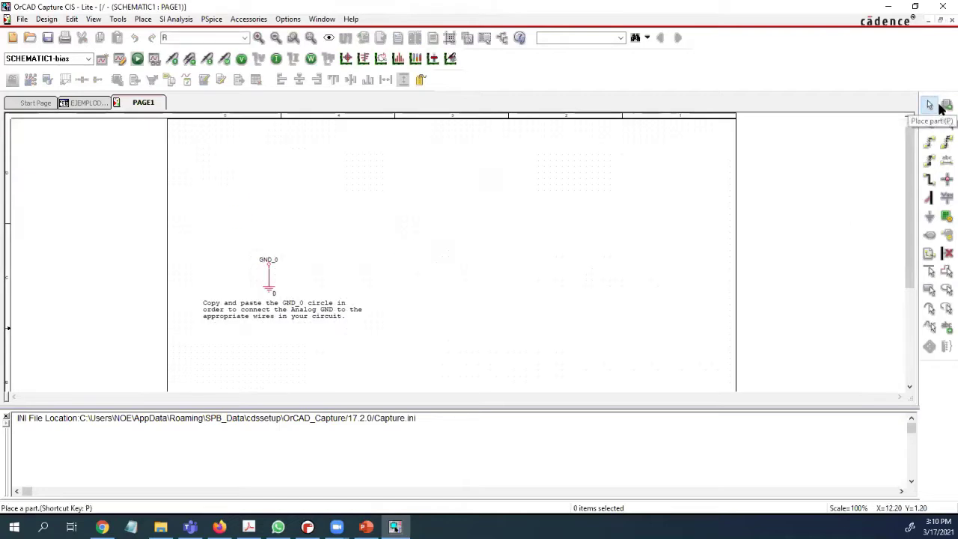
Place a VDC source from the SOURCE library just above and to the right of the GND_0 symbol
{"action": "left_click", "coordinate": [941, 109]}
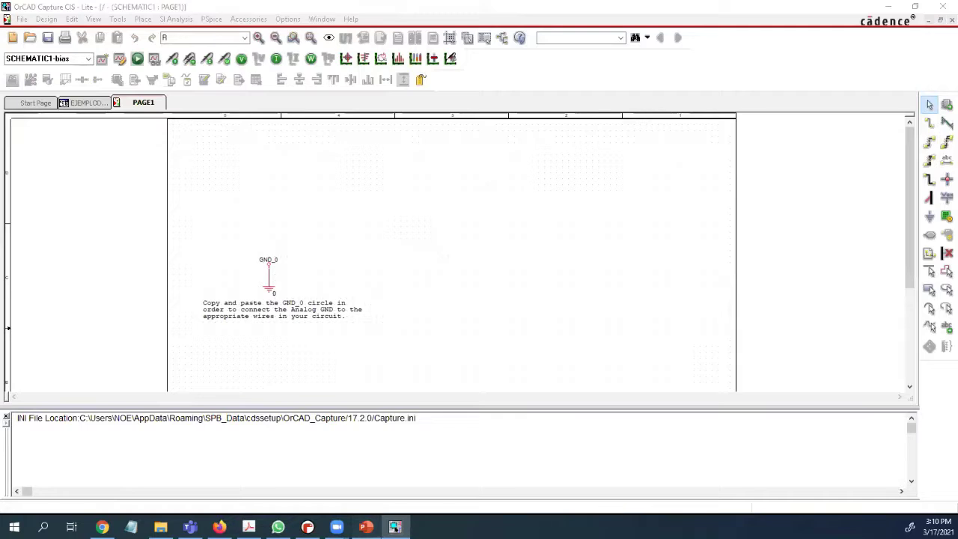
{"action": "left_click", "coordinate": [366, 526]}
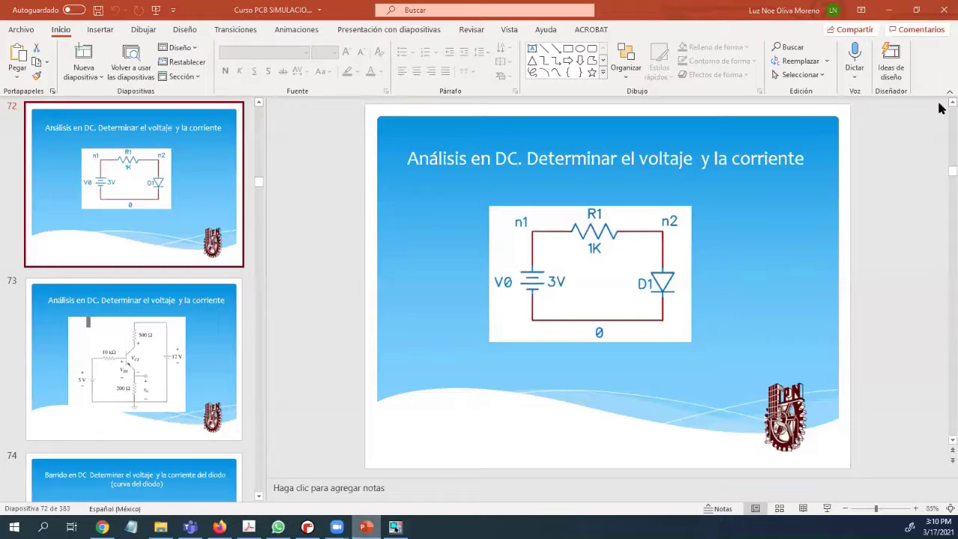
{"action": "key", "text": "alt+Tab"}
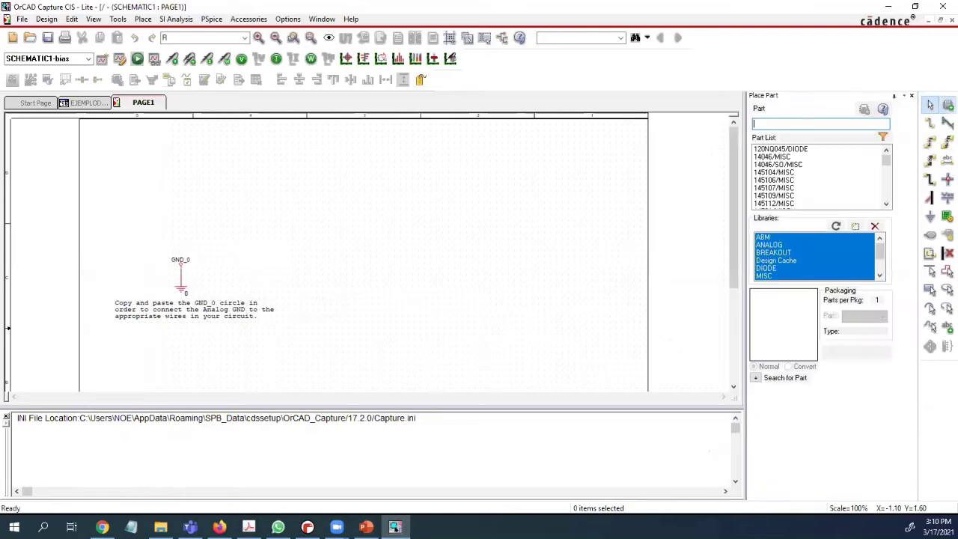
{"action": "scroll", "coordinate": [838, 243], "scroll_direction": "down", "scroll_amount": 2}
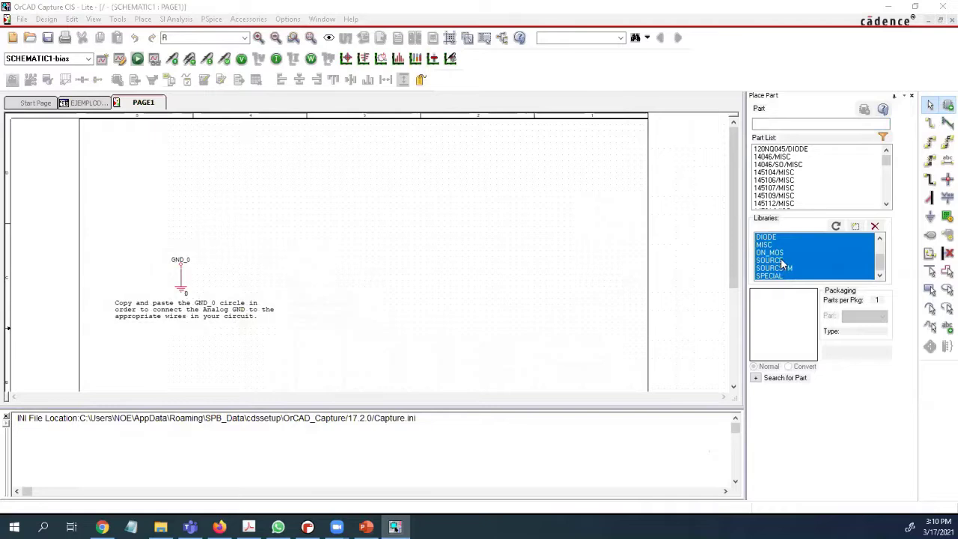
{"action": "left_click", "coordinate": [838, 260]}
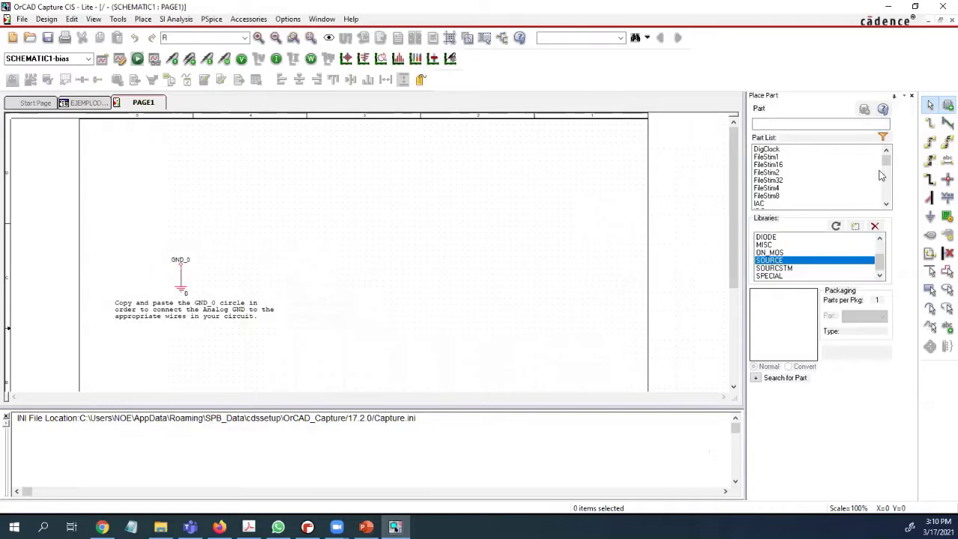
{"action": "scroll", "coordinate": [860, 176], "scroll_direction": "down", "scroll_amount": 15}
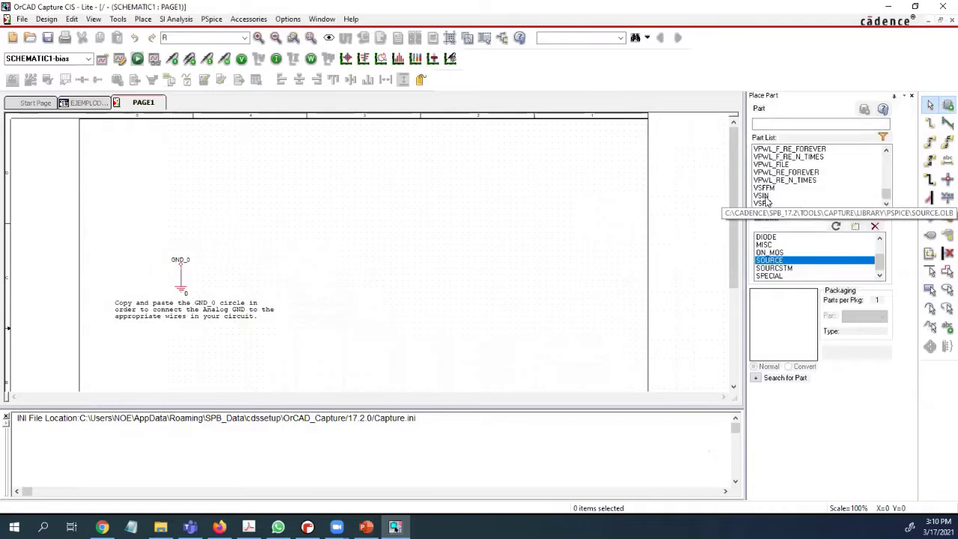
{"action": "scroll", "coordinate": [795, 200], "scroll_direction": "up", "scroll_amount": 2}
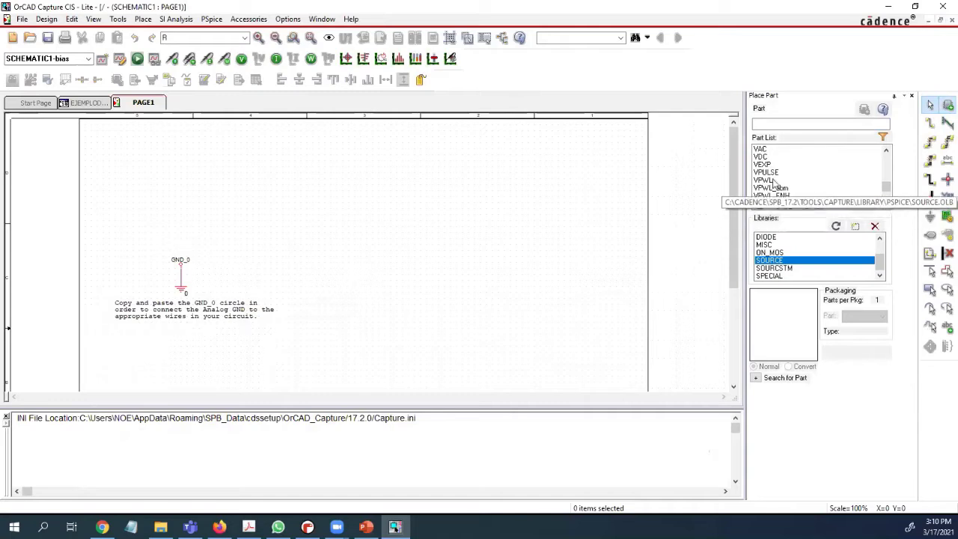
{"action": "left_click", "coordinate": [760, 156]}
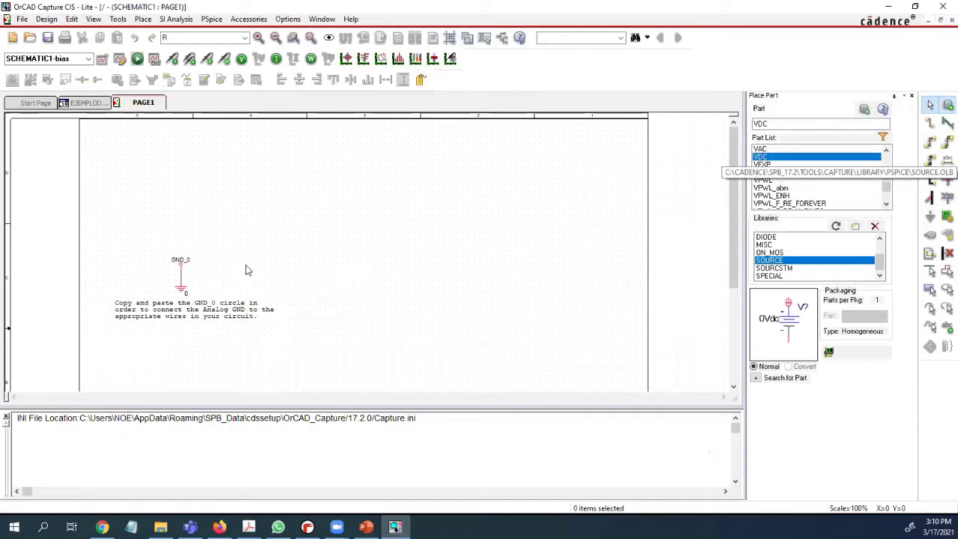
{"action": "left_click", "coordinate": [198, 241]}
{"action": "key", "text": "Escape"}
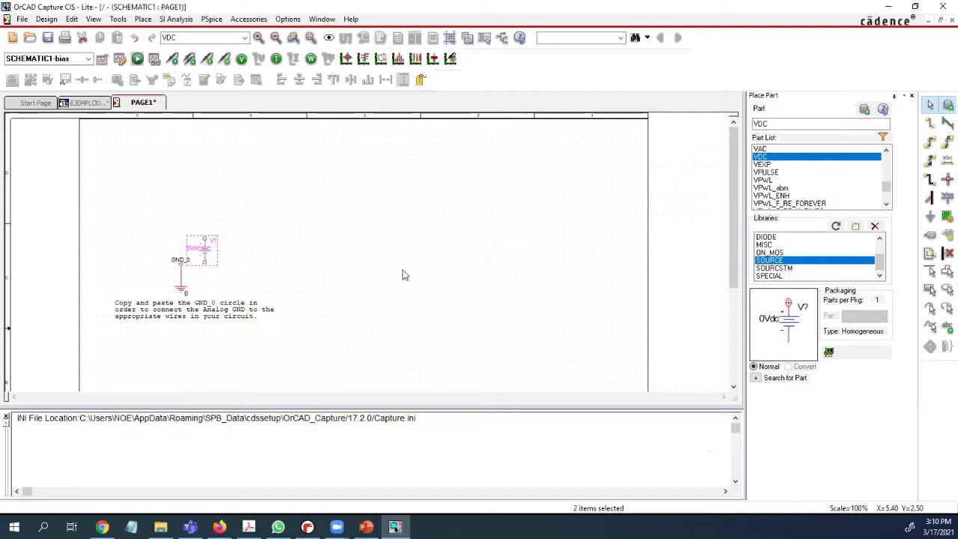
{"action": "key", "text": "Escape"}
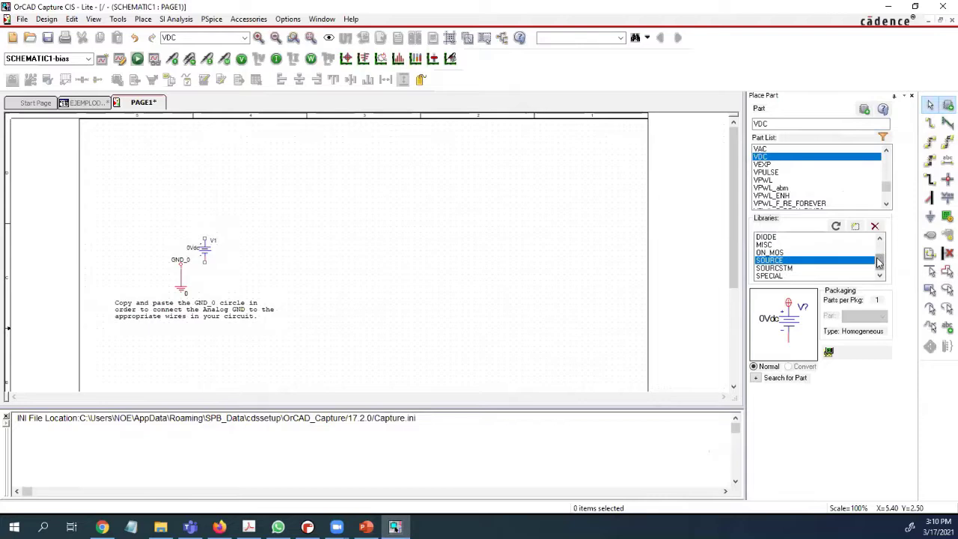
Place one horizontal resistor R from the ANALOG library beside the voltage source, level with its positive terminal
{"action": "left_click_drag", "start_coordinate": [879, 258], "coordinate": [883, 243]}
{"action": "left_click", "coordinate": [769, 245]}
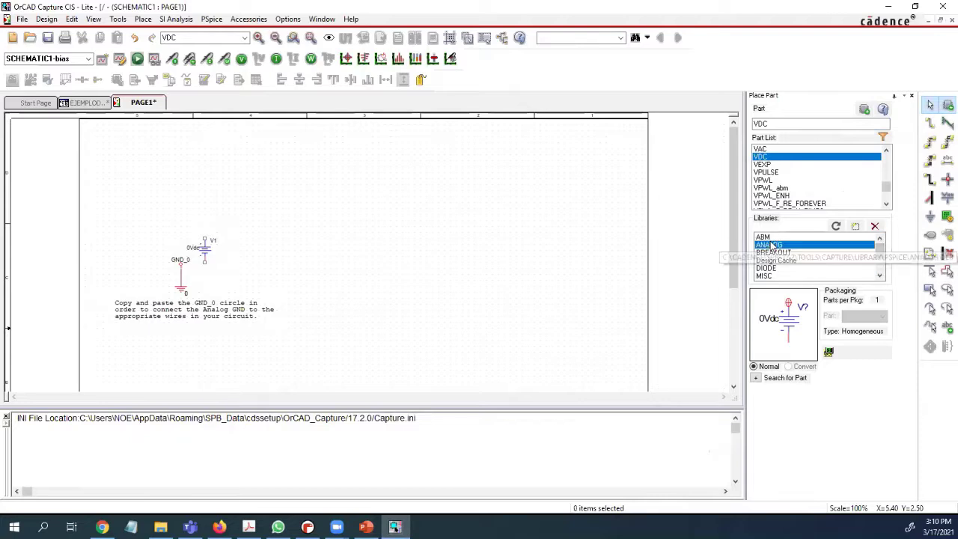
{"action": "left_click_drag", "start_coordinate": [888, 161], "coordinate": [886, 184]}
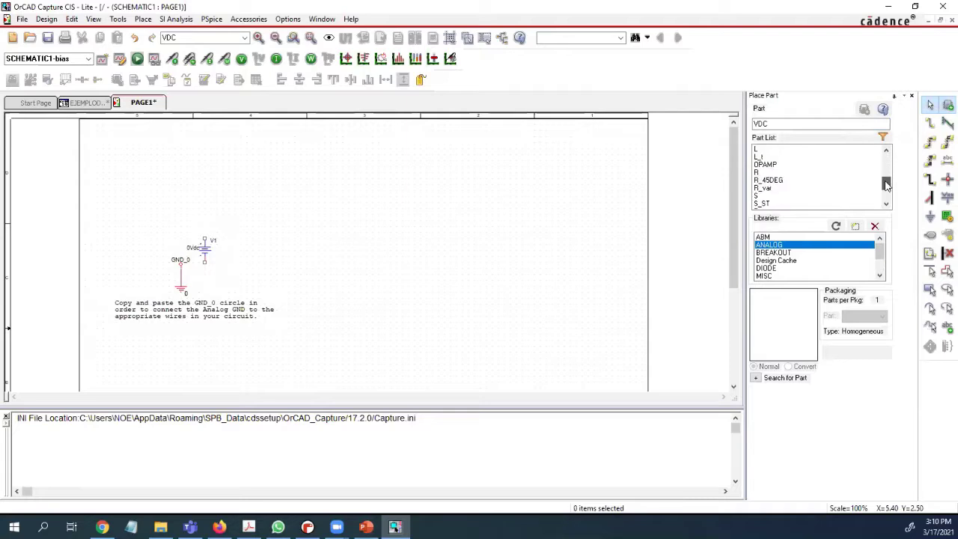
{"action": "left_click", "coordinate": [757, 173]}
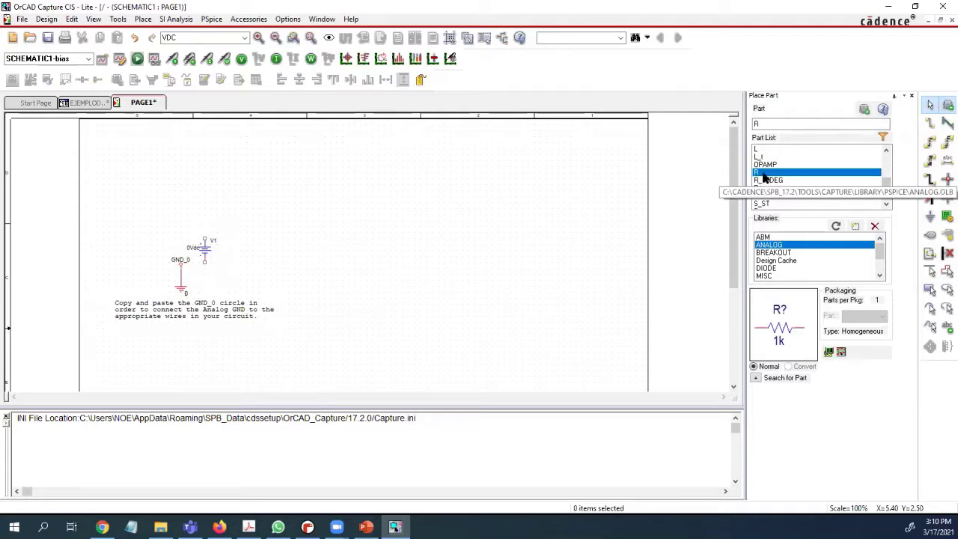
{"action": "double_click", "coordinate": [757, 175]}
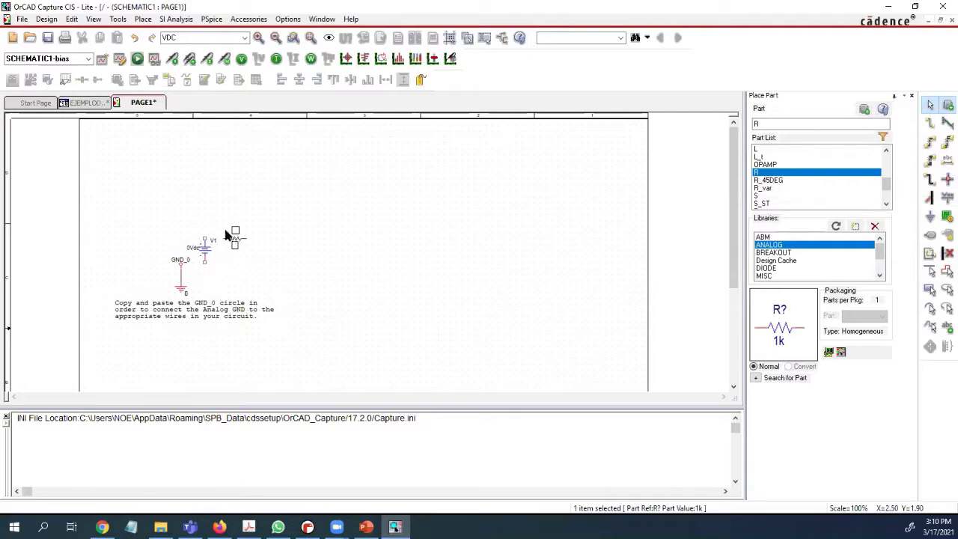
{"action": "left_click", "coordinate": [342, 262]}
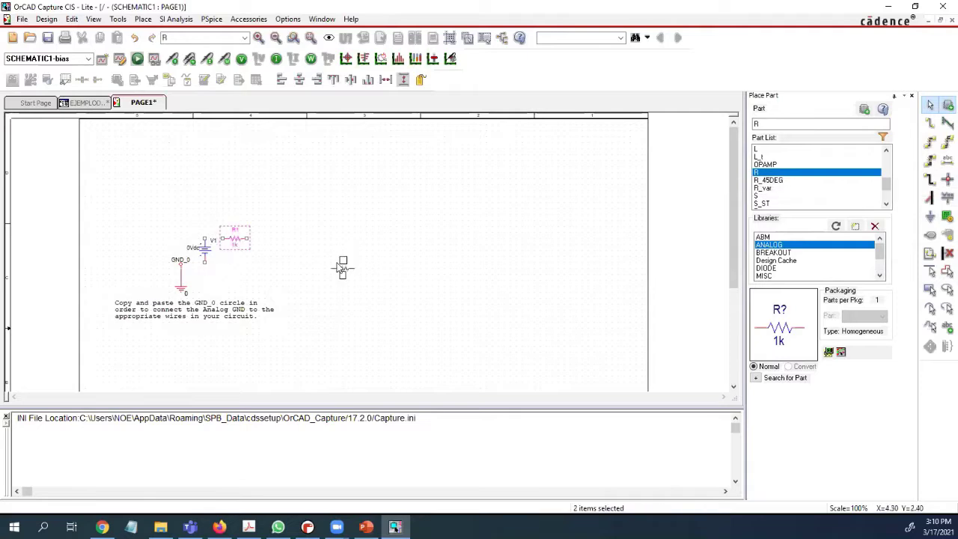
{"action": "key", "text": "Escape"}
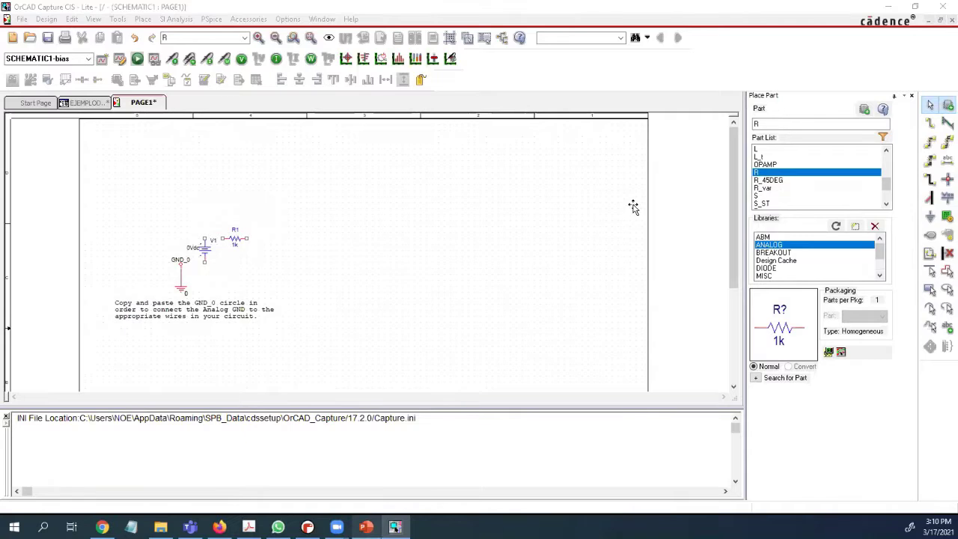
Check the circuit on the slide and place a D1N4001 diode from the DIODE library vertically, below and to the right of the resistor
{"action": "key", "text": "alt+Tab"}
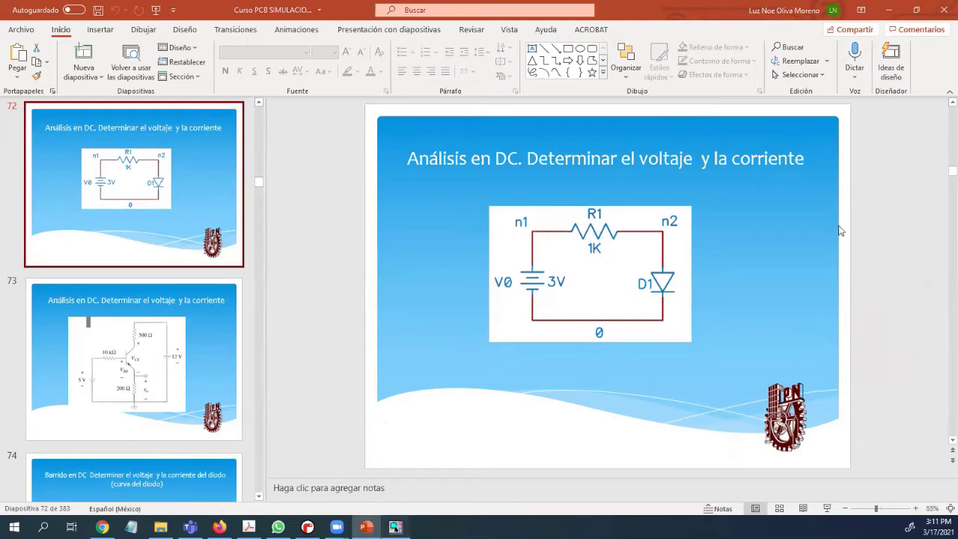
{"action": "key", "text": "alt+Tab"}
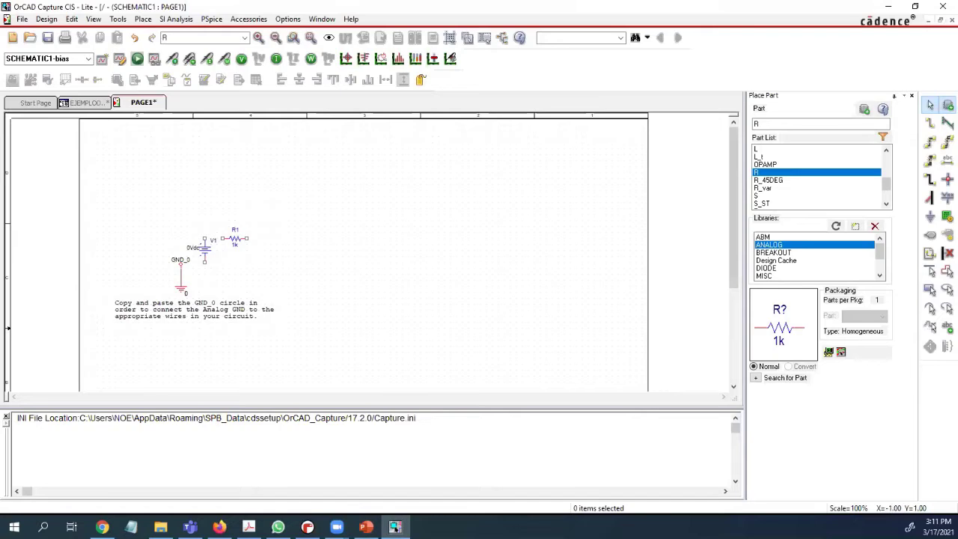
{"action": "key", "text": "alt+Tab"}
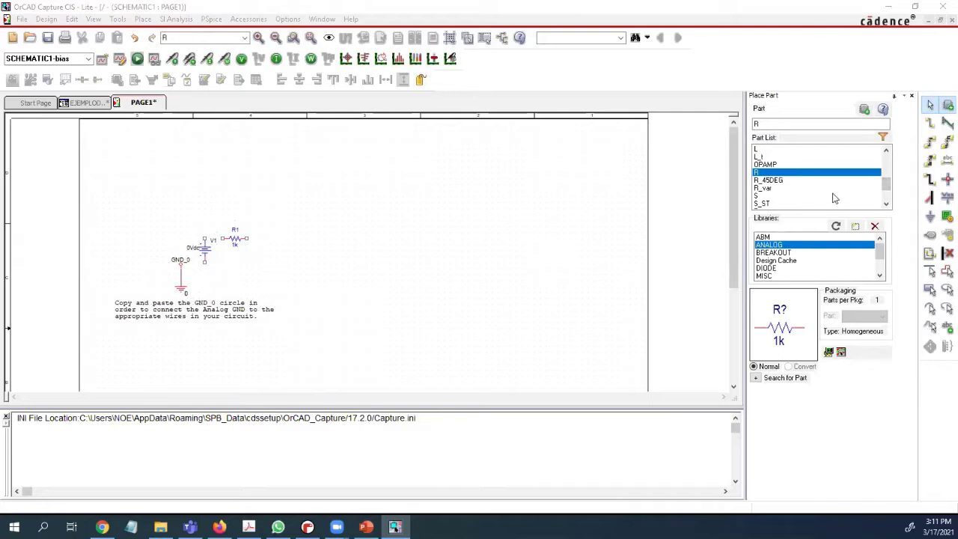
{"action": "left_click", "coordinate": [885, 205]}
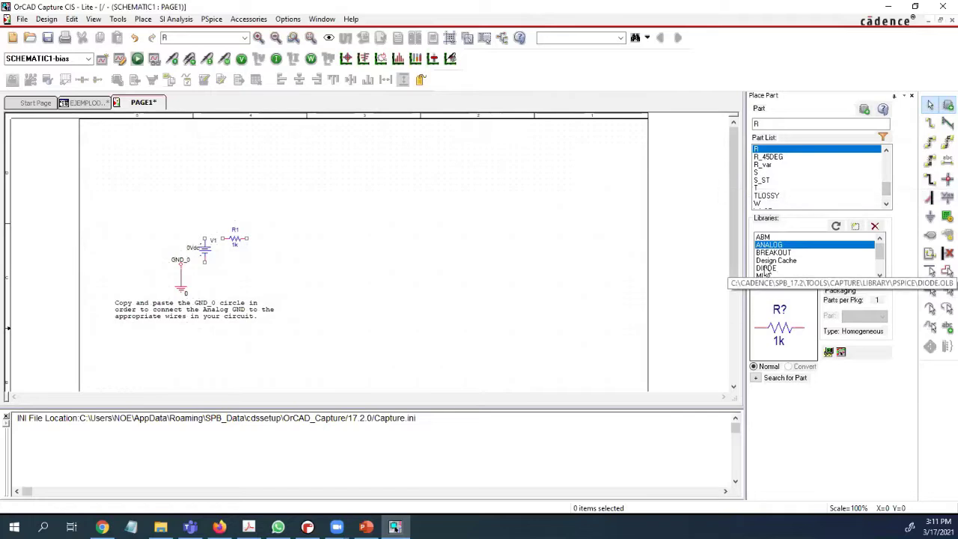
{"action": "left_click", "coordinate": [765, 269]}
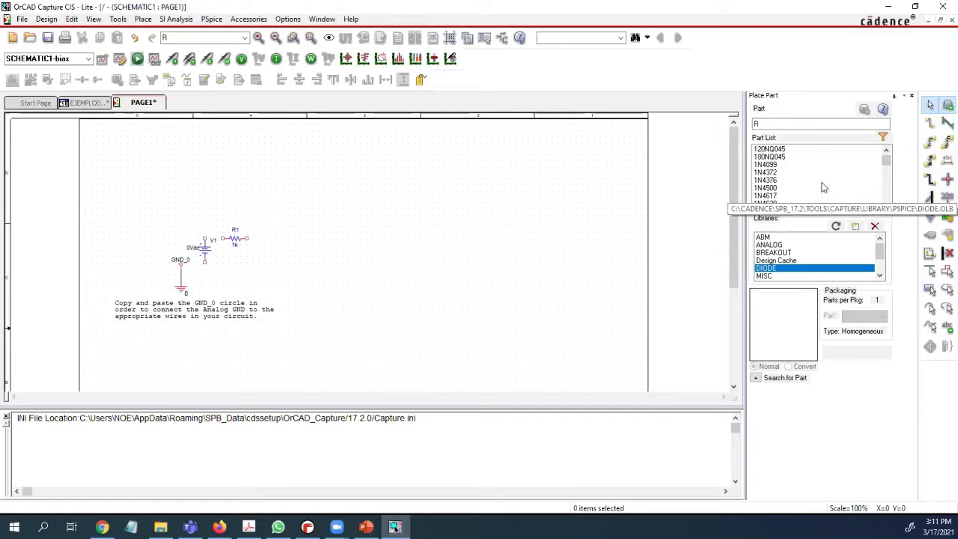
{"action": "scroll", "coordinate": [823, 187], "scroll_direction": "down", "scroll_amount": 10}
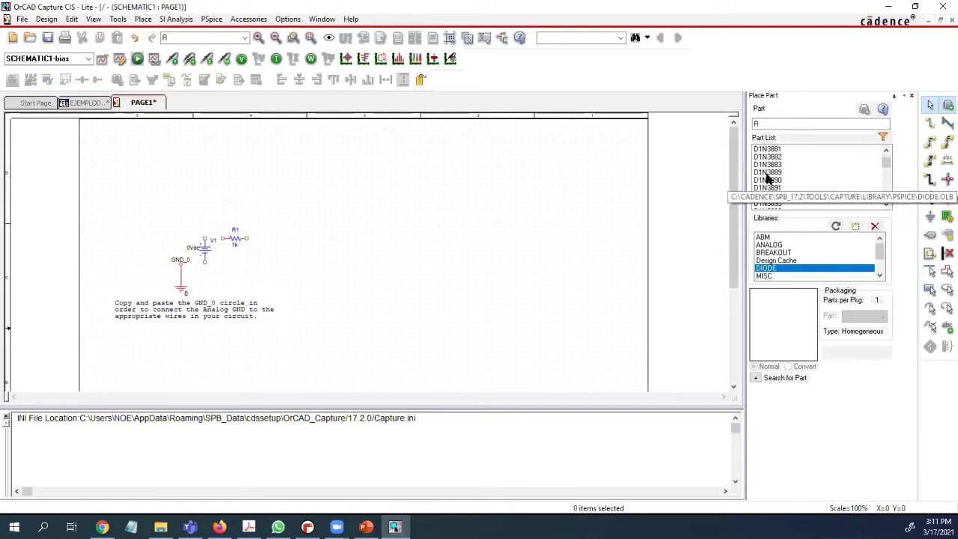
{"action": "scroll", "coordinate": [770, 180], "scroll_direction": "down", "scroll_amount": 5}
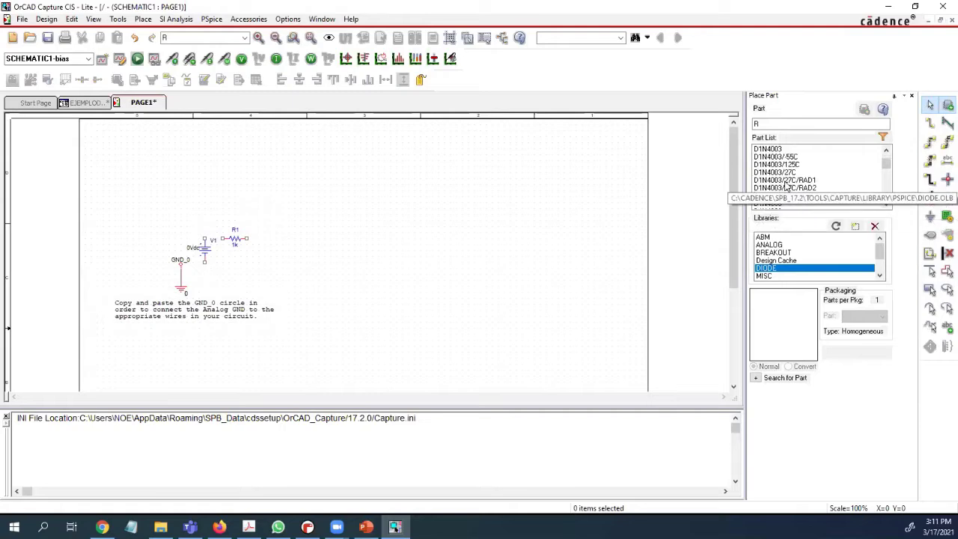
{"action": "scroll", "coordinate": [820, 174], "scroll_direction": "up", "scroll_amount": 3}
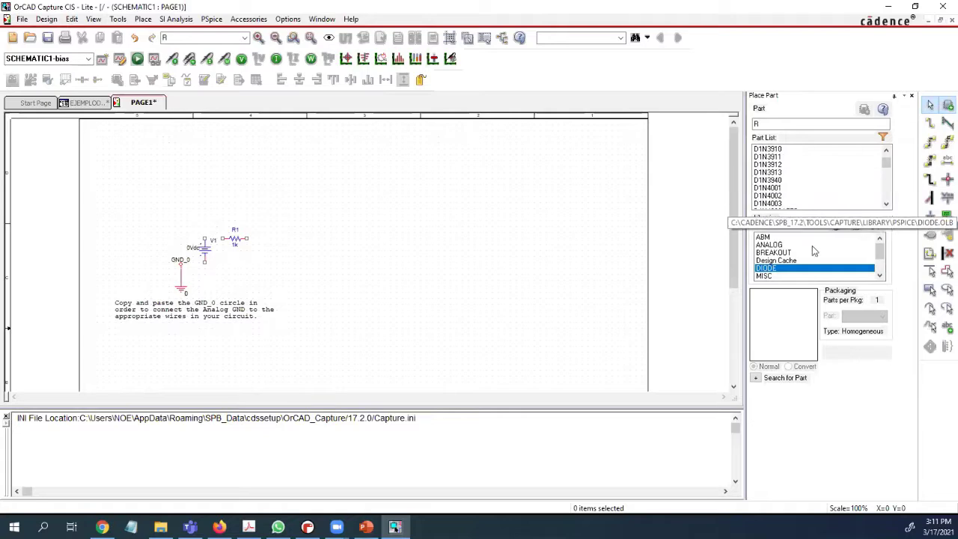
{"action": "left_click", "coordinate": [774, 187]}
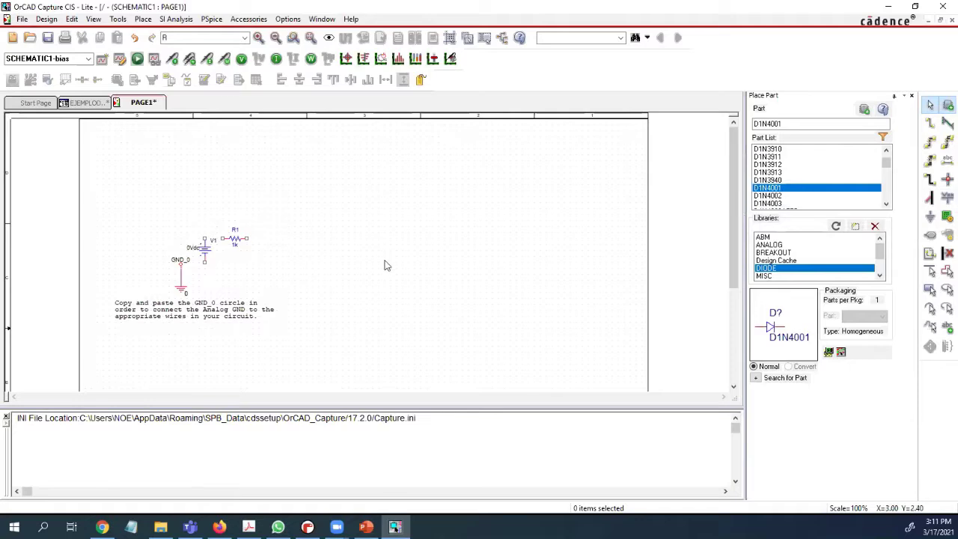
{"action": "double_click", "coordinate": [771, 190]}
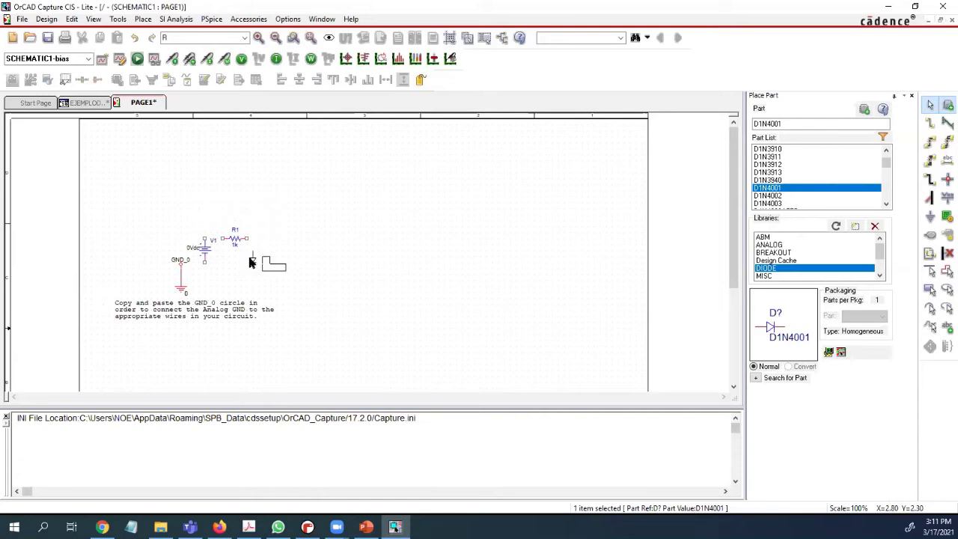
{"action": "left_click", "coordinate": [259, 263]}
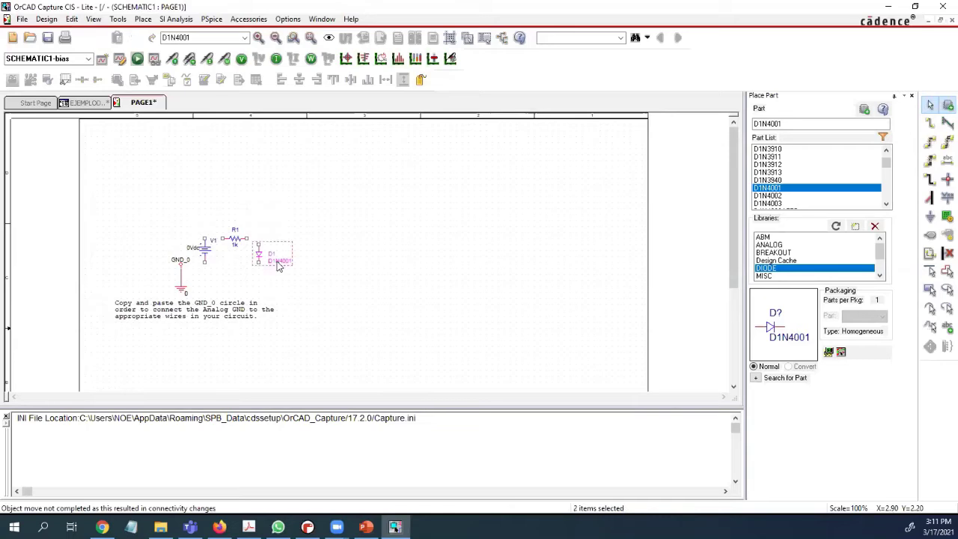
{"action": "left_click", "coordinate": [345, 306]}
{"action": "left_click", "coordinate": [395, 526]}
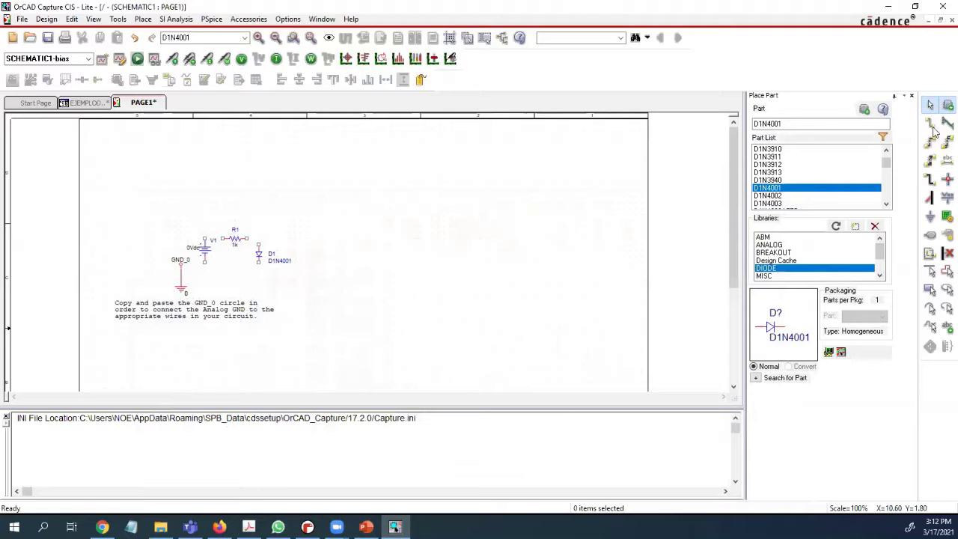
Wire the voltage source's positive terminal to R1, and R1's other end to the anode of diode D1
{"action": "left_click", "coordinate": [930, 123]}
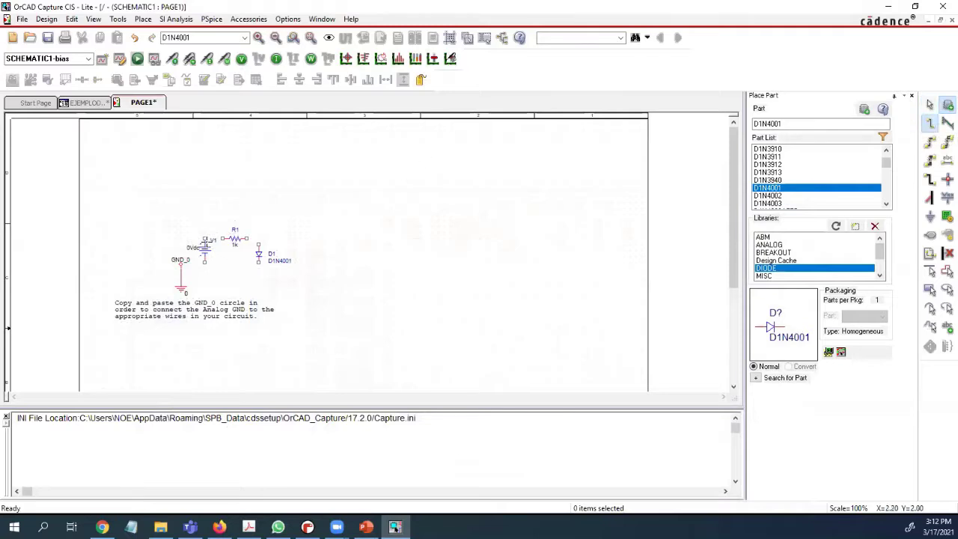
{"action": "left_click", "coordinate": [202, 239]}
{"action": "left_click", "coordinate": [222, 238]}
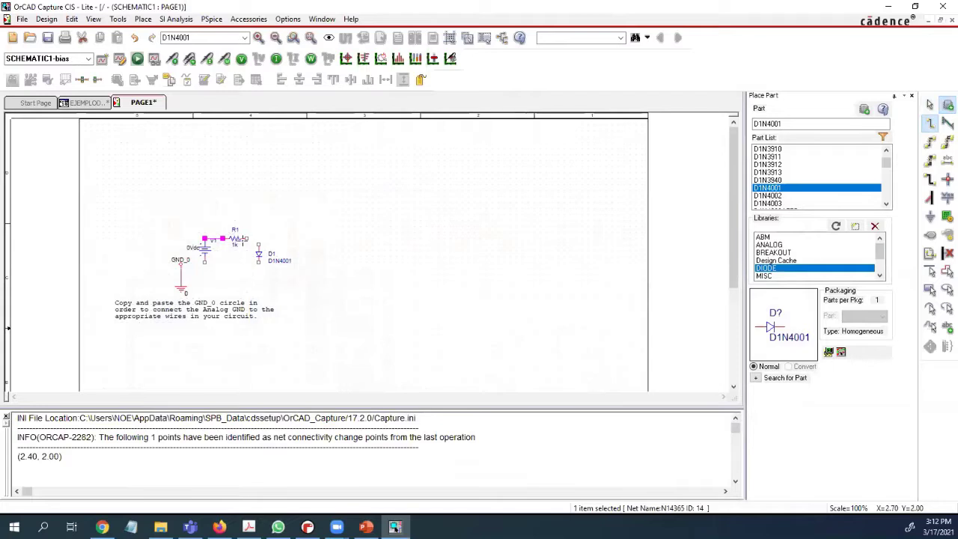
{"action": "left_click", "coordinate": [257, 238]}
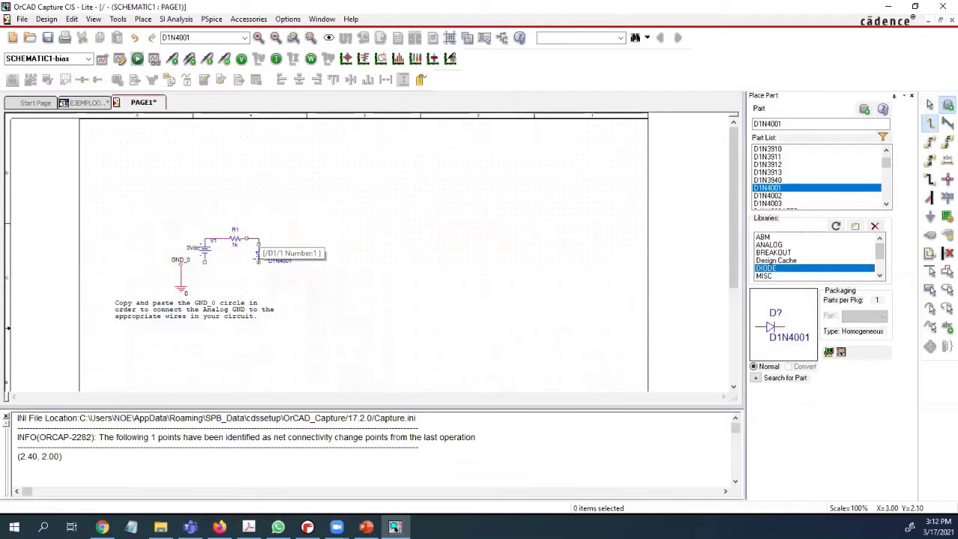
{"action": "left_click", "coordinate": [258, 247]}
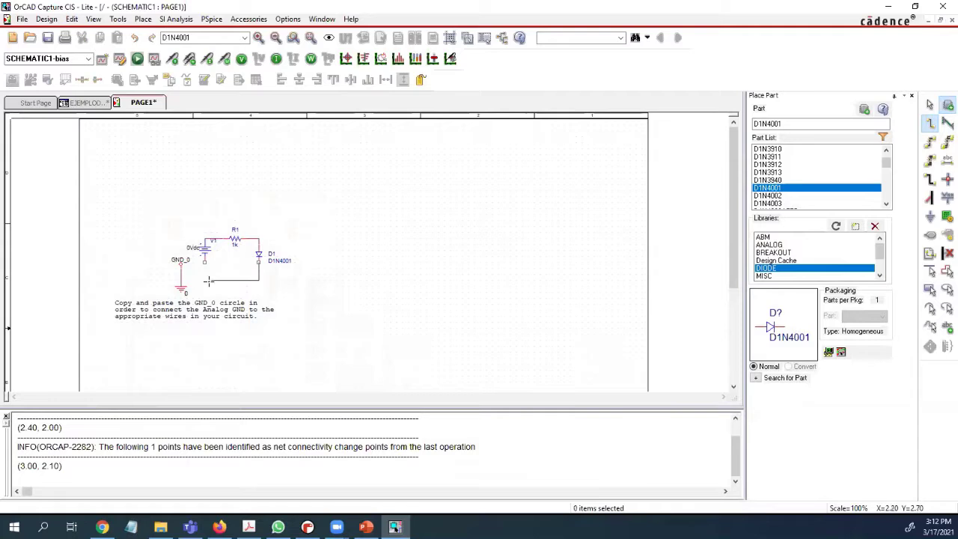
Wire the cathode of diode D1 to the ground line below GND_0 and join V1's negative terminal to that wire
{"action": "left_click", "coordinate": [181, 275]}
{"action": "left_click", "coordinate": [258, 262]}
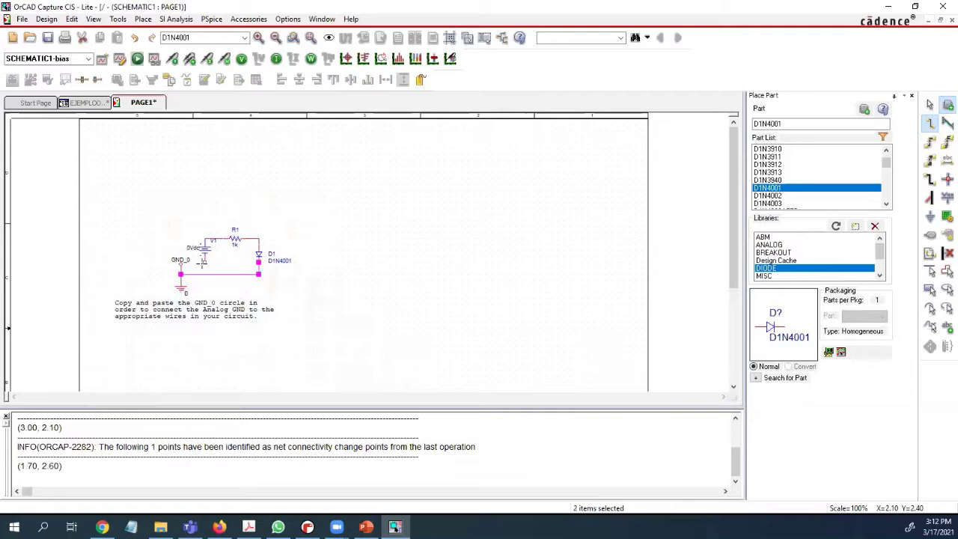
{"action": "left_click", "coordinate": [204, 261]}
{"action": "left_click", "coordinate": [204, 273]}
{"action": "left_click", "coordinate": [212, 274]}
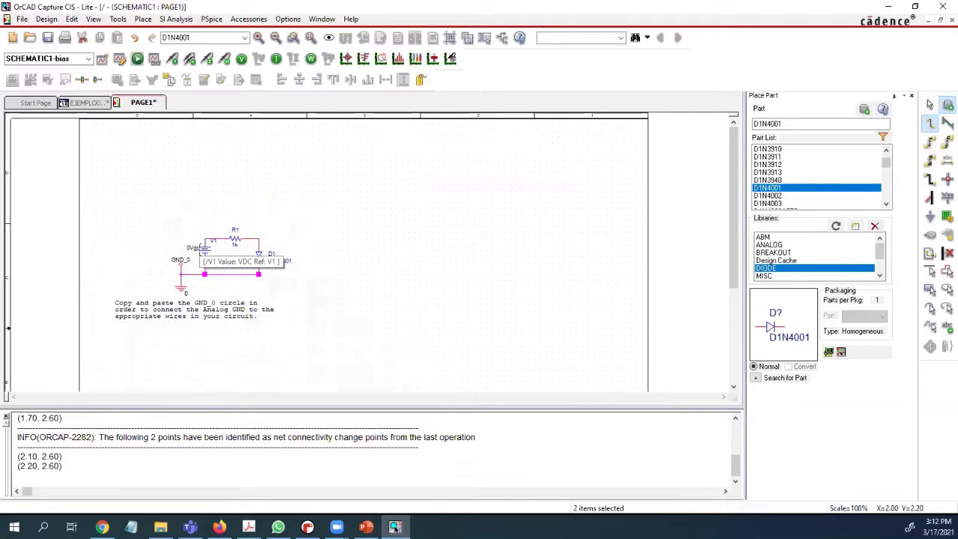
{"action": "key", "text": "Escape"}
Set the DC value of voltage source V1 to 3Vdc
{"action": "key", "text": "i"}
{"action": "key", "text": "i"}
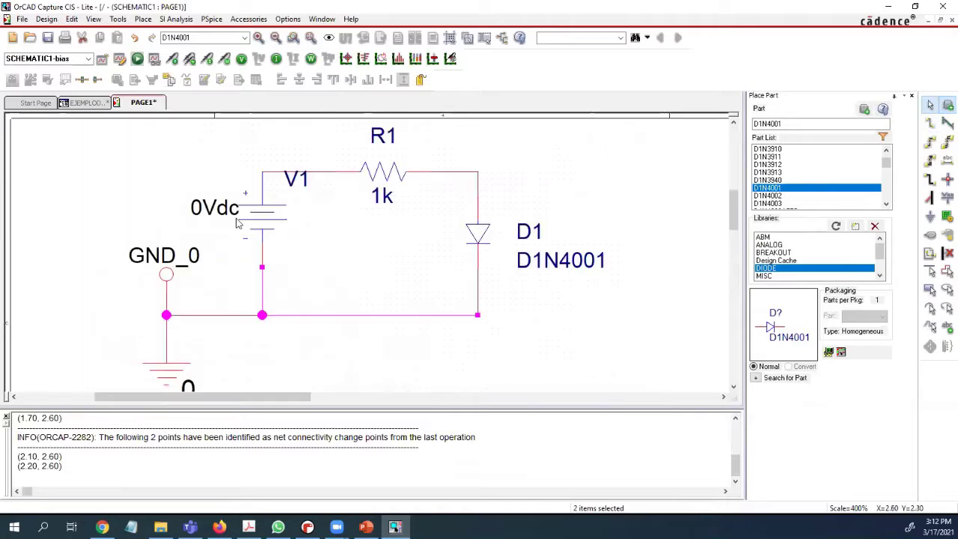
{"action": "left_click", "coordinate": [193, 210]}
{"action": "double_click", "coordinate": [193, 210]}
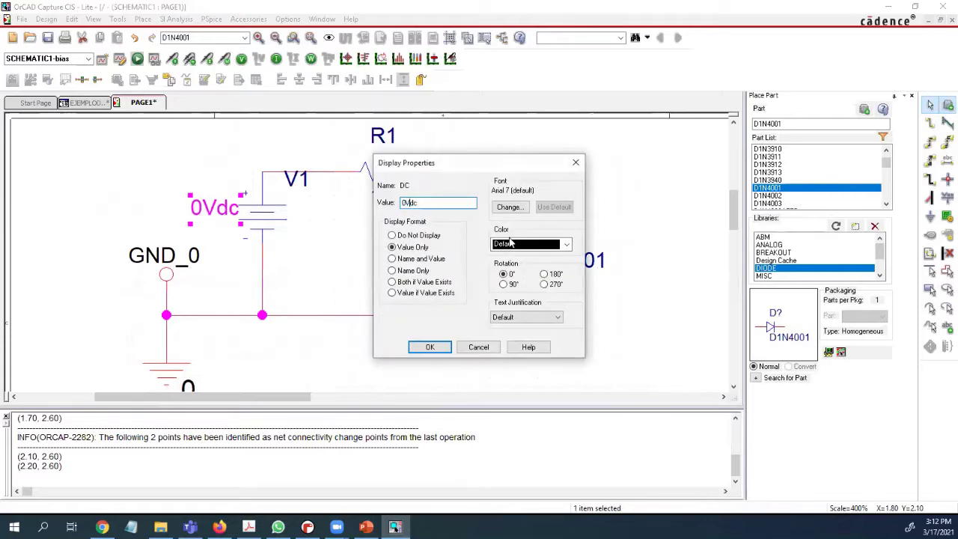
{"action": "key", "text": "BackSpace"}
{"action": "type", "text": "3"}
{"action": "left_click", "coordinate": [429, 346]}
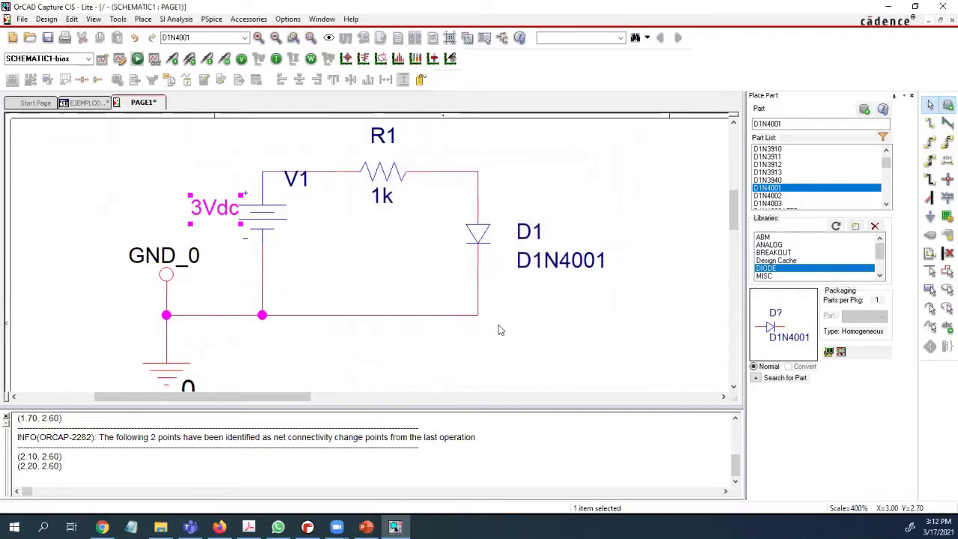
{"action": "left_click", "coordinate": [370, 253]}
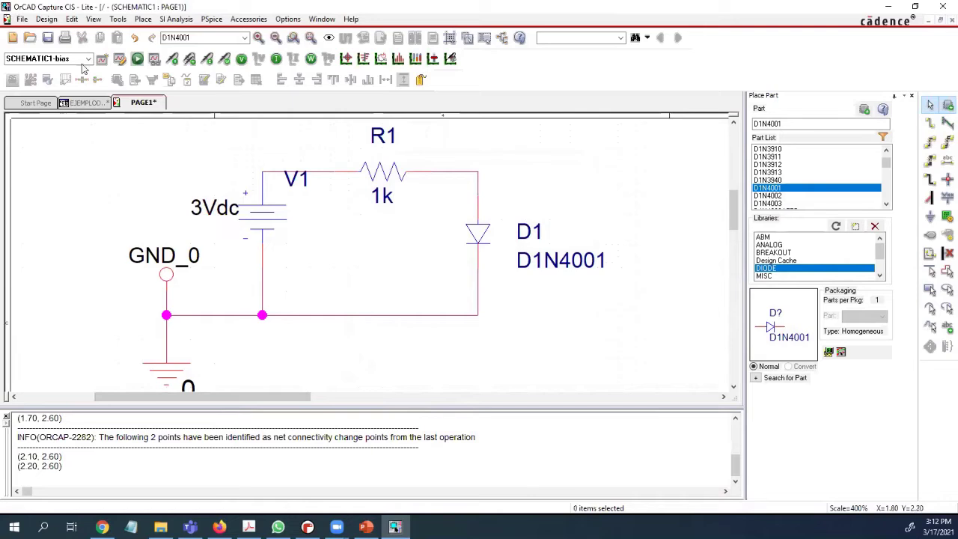
Run the Bias Point simulation with its existing profile settings and display the bias voltages and currents on the schematic
{"action": "left_click", "coordinate": [118, 61]}
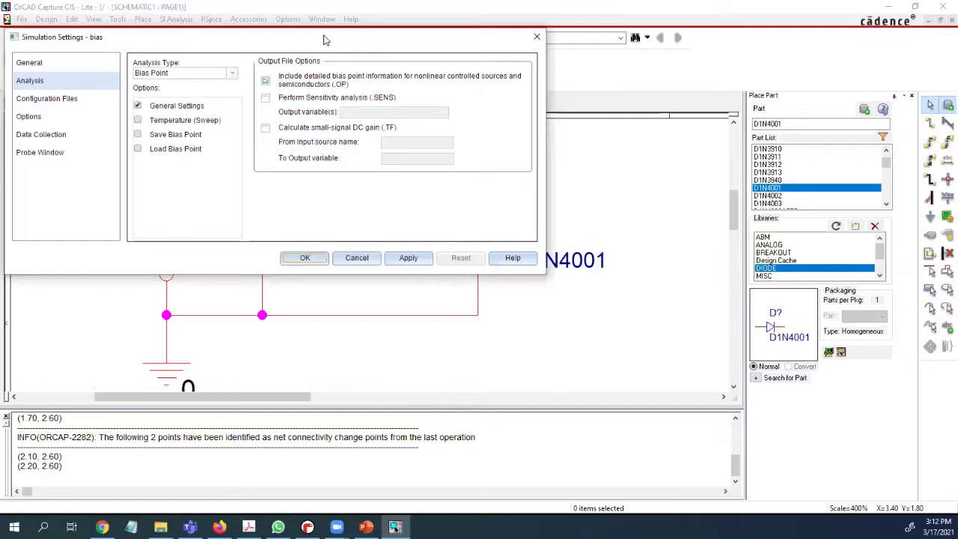
{"action": "left_click_drag", "start_coordinate": [325, 39], "coordinate": [713, 118]}
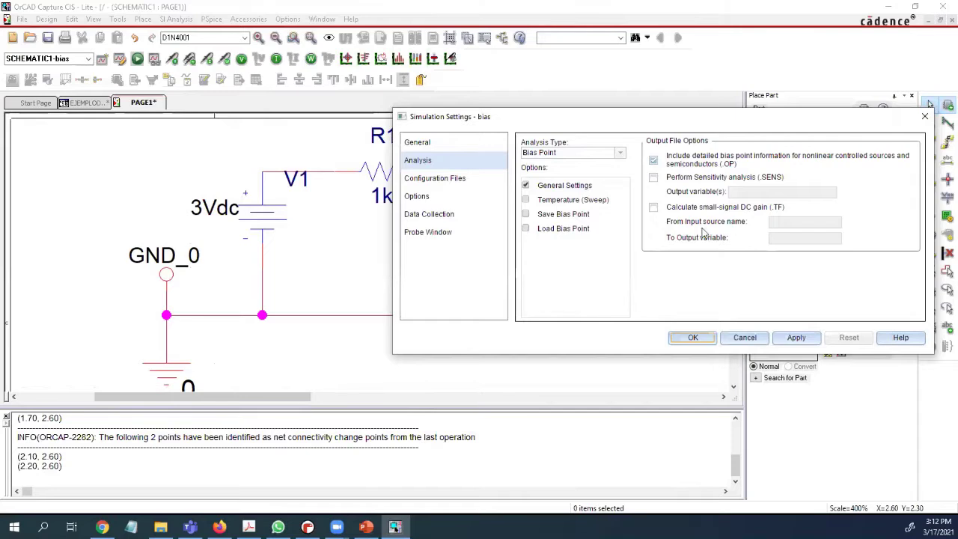
{"action": "left_click", "coordinate": [693, 339]}
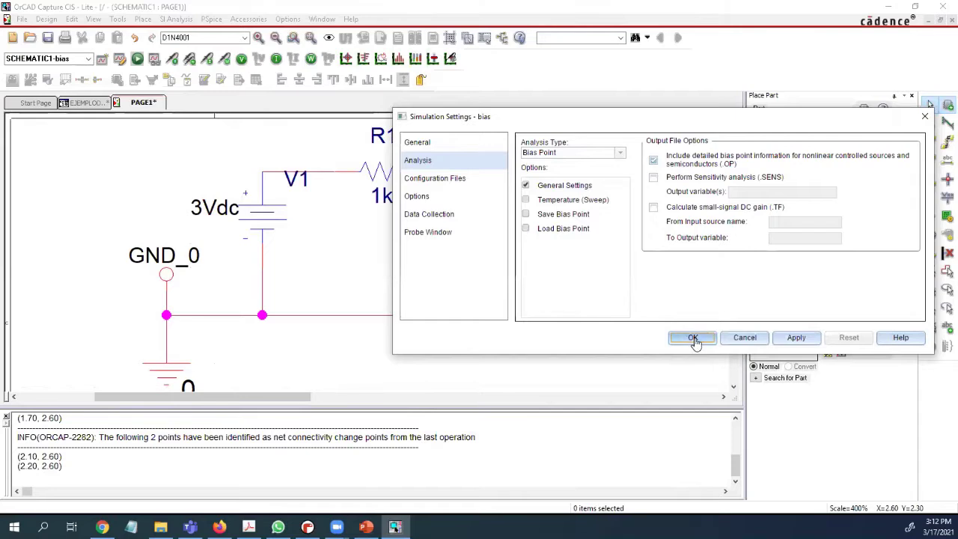
{"action": "left_click", "coordinate": [137, 59]}
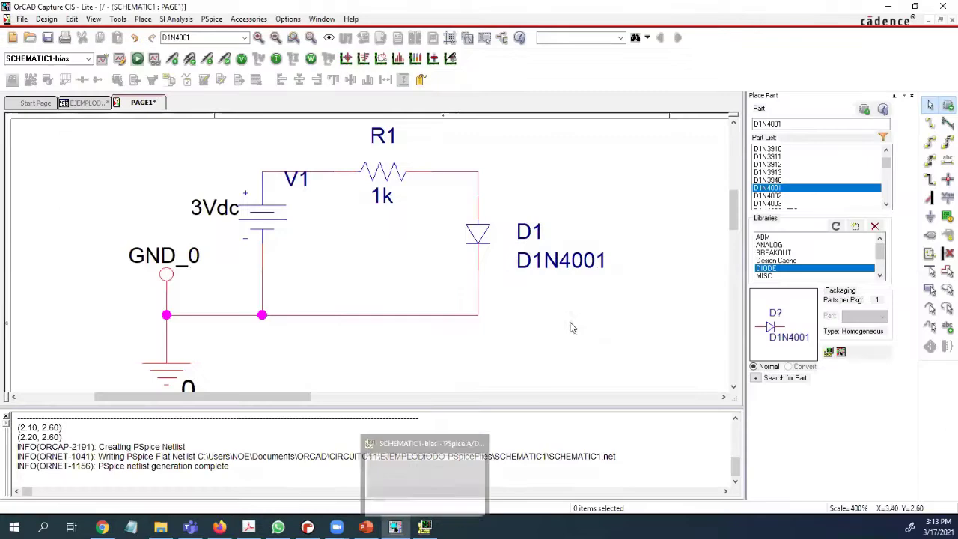
{"action": "left_click", "coordinate": [241, 59]}
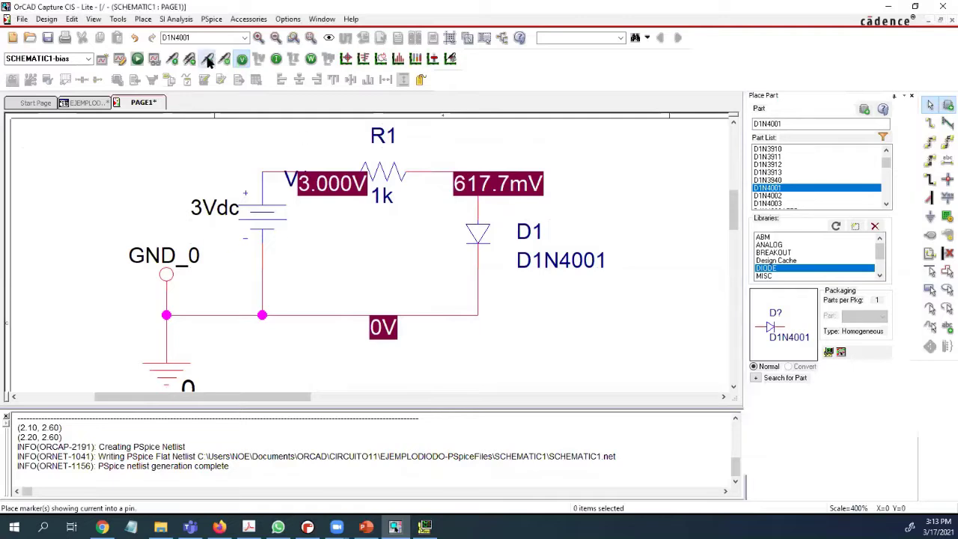
{"action": "left_click", "coordinate": [278, 60]}
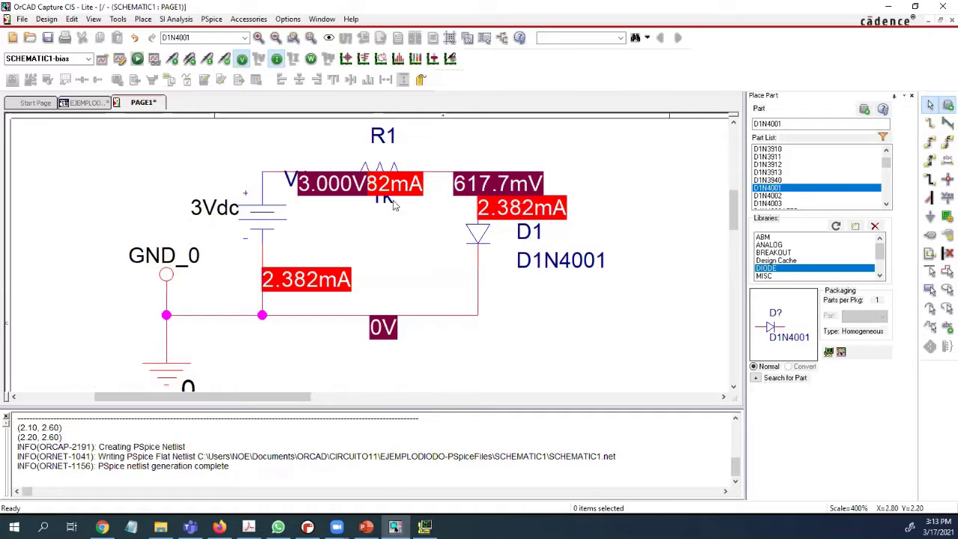
Set voltage source V1 to 2Vdc, rerun the bias simulation and return to the schematic
{"action": "double_click", "coordinate": [196, 211]}
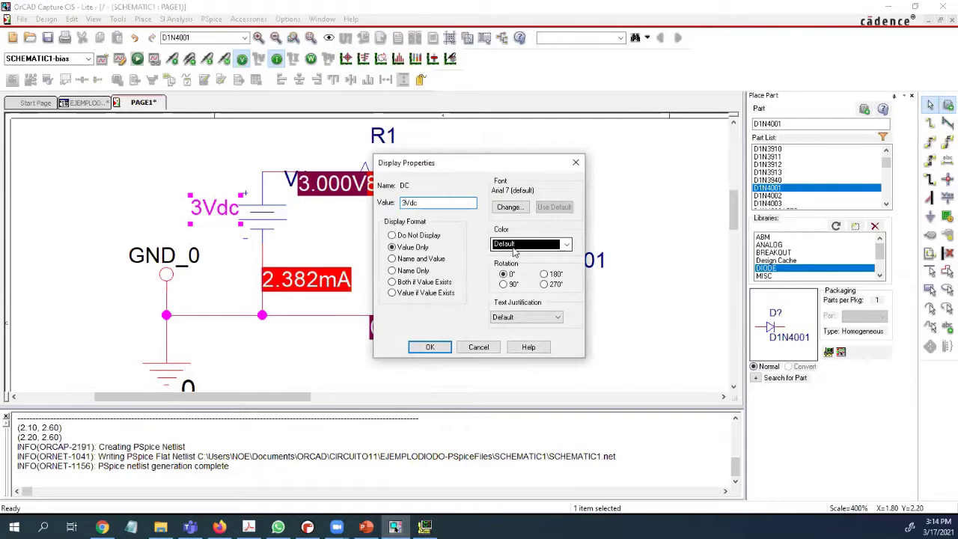
{"action": "type", "text": "2"}
{"action": "left_click", "coordinate": [431, 348]}
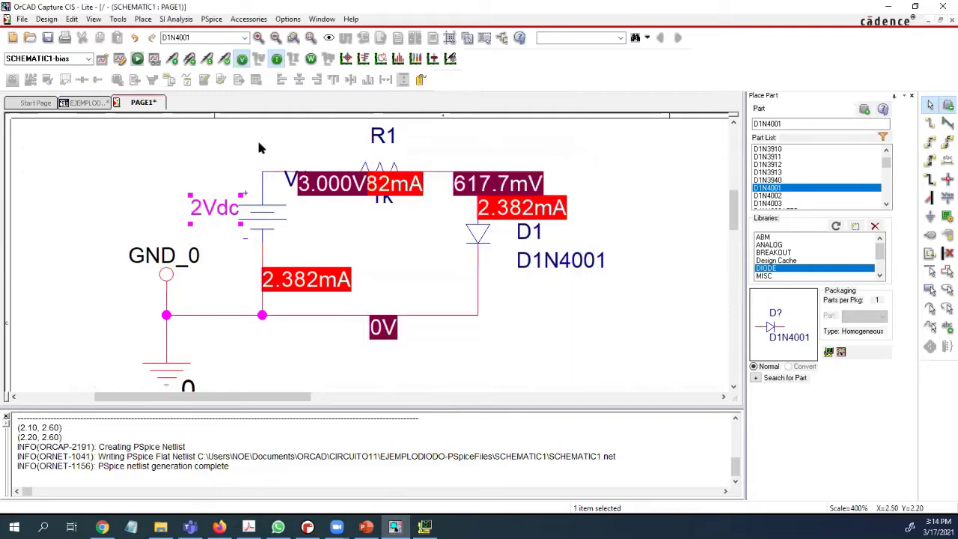
{"action": "left_click", "coordinate": [137, 59]}
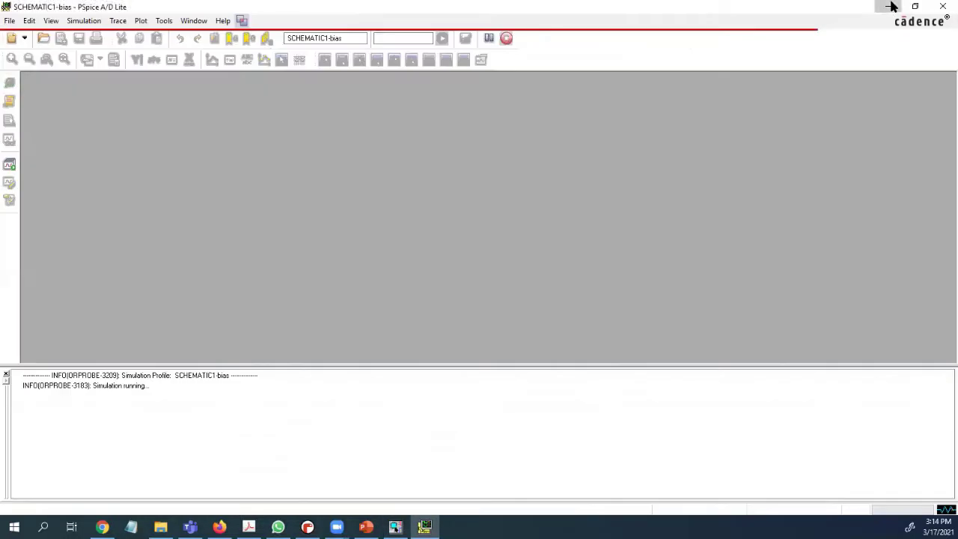
{"action": "left_click", "coordinate": [888, 6]}
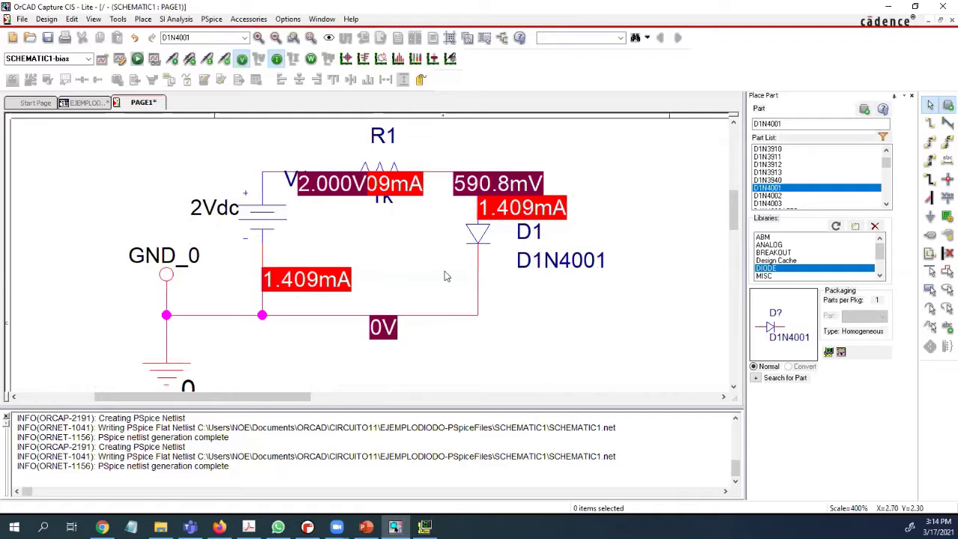
Set voltage source V1 to 10Vdc, rerun the bias simulation and return to the schematic
{"action": "left_click", "coordinate": [193, 215]}
{"action": "double_click", "coordinate": [193, 215]}
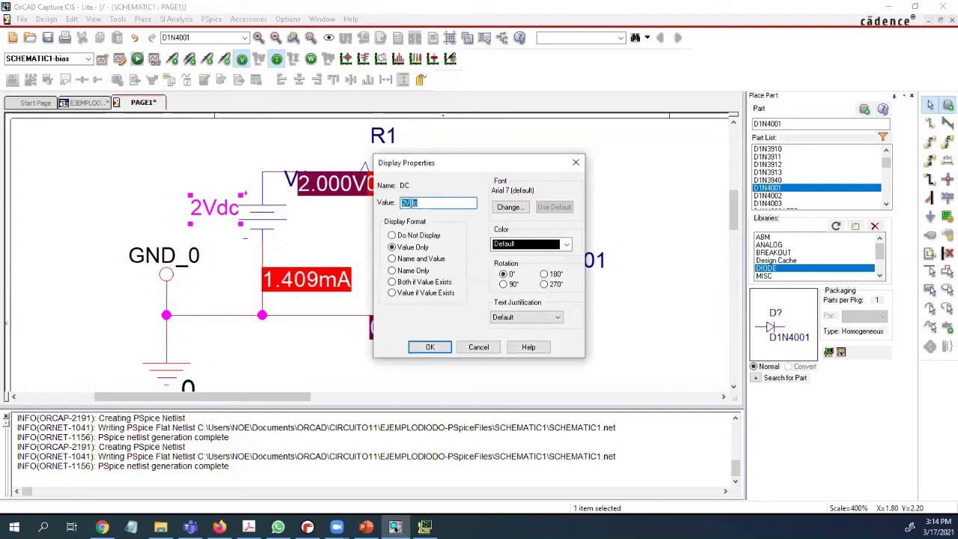
{"action": "left_click", "coordinate": [408, 202]}
{"action": "key", "text": "BackSpace"}
{"action": "type", "text": "10"}
{"action": "left_click", "coordinate": [429, 346]}
{"action": "left_click", "coordinate": [137, 59]}
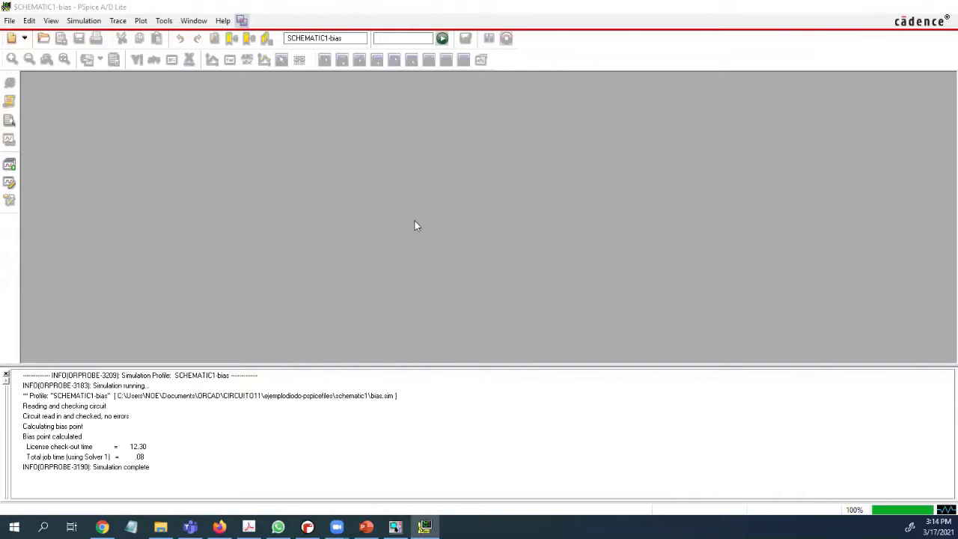
{"action": "key", "text": "alt+Tab"}
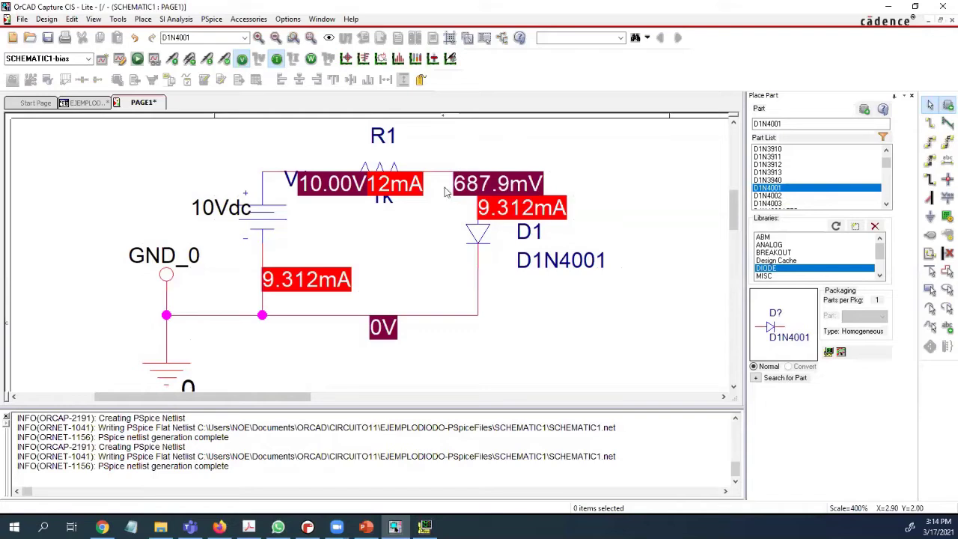
Set the value of voltage source V1 to 20dc and rerun the bias simulation
{"action": "double_click", "coordinate": [224, 212]}
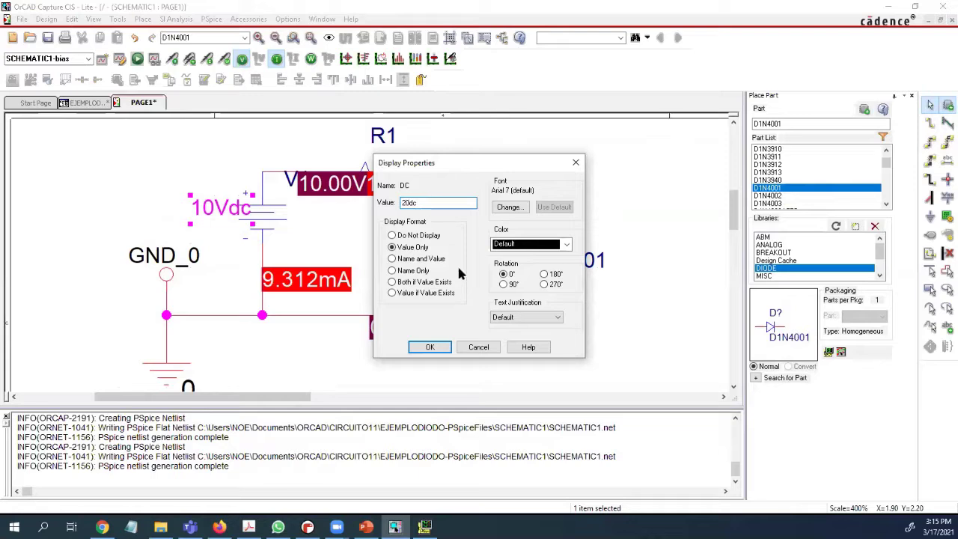
{"action": "left_click", "coordinate": [431, 347]}
{"action": "left_click", "coordinate": [137, 59]}
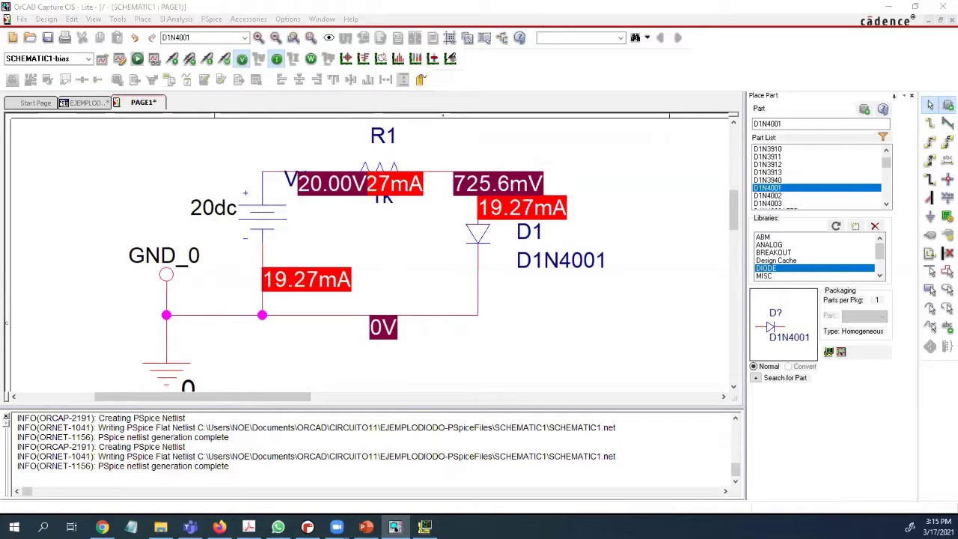
Enable Temperature (Sweep) in the bias profile with a simulation temperature of 100 °C, rerun the simulation and return to the schematic
{"action": "left_click", "coordinate": [119, 59]}
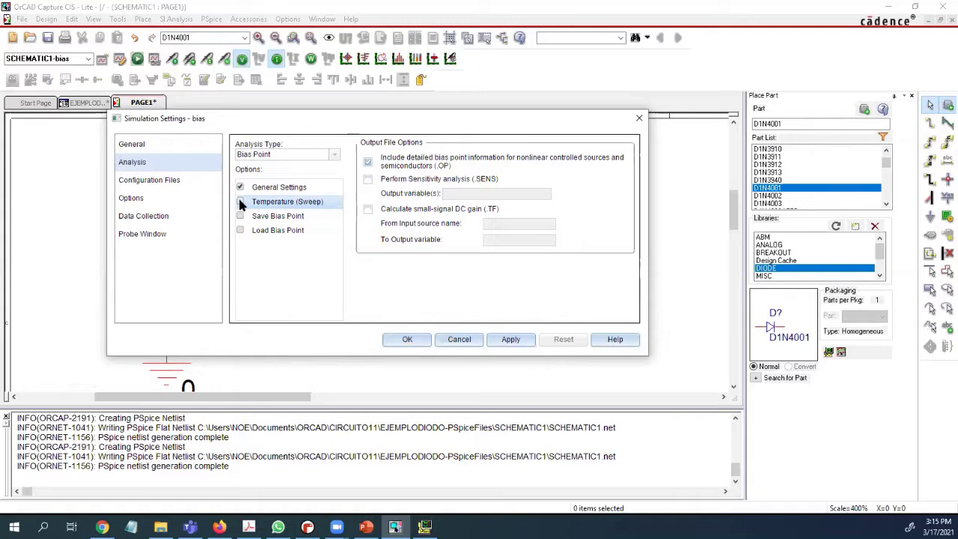
{"action": "left_click", "coordinate": [240, 202]}
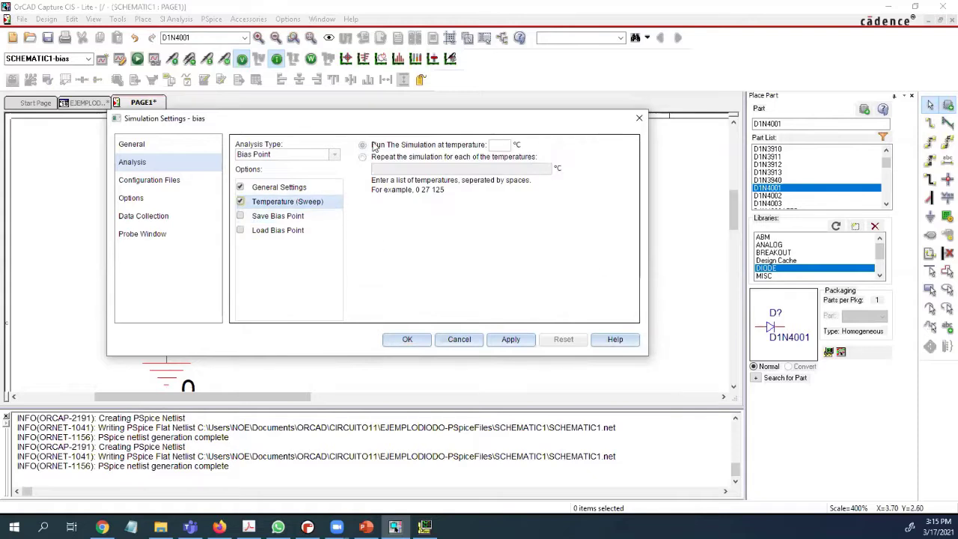
{"action": "left_click", "coordinate": [493, 146]}
{"action": "left_click", "coordinate": [509, 343]}
{"action": "left_click", "coordinate": [407, 339]}
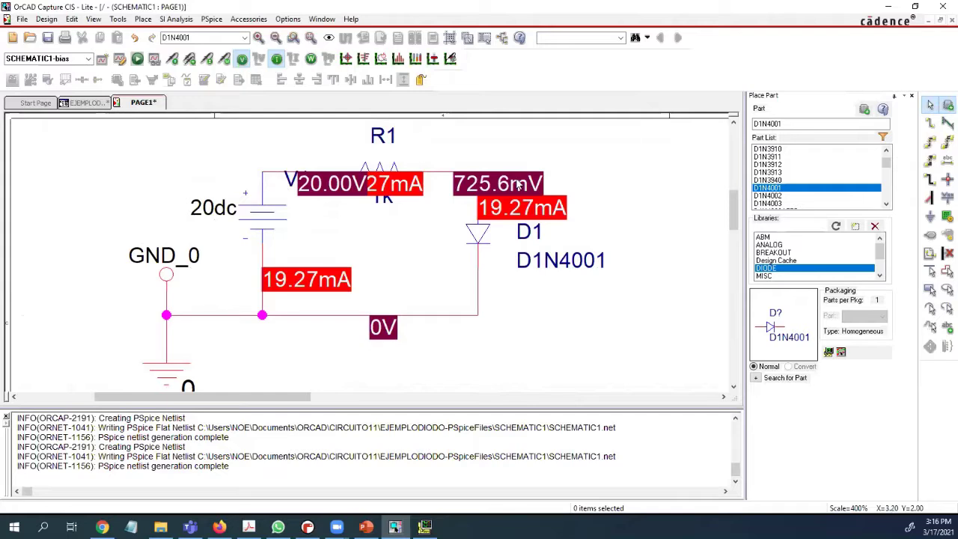
{"action": "left_click", "coordinate": [137, 58]}
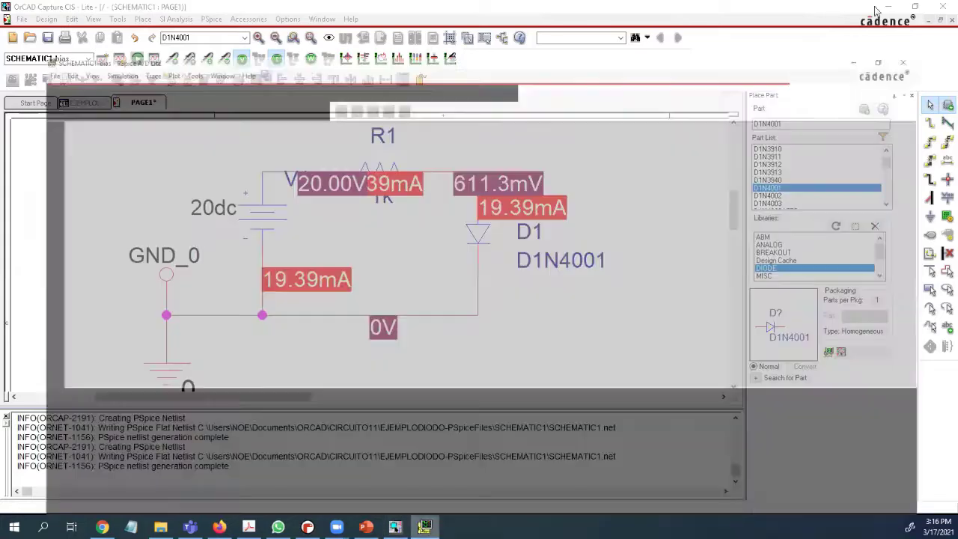
{"action": "left_click", "coordinate": [426, 471]}
{"action": "left_click", "coordinate": [885, 6]}
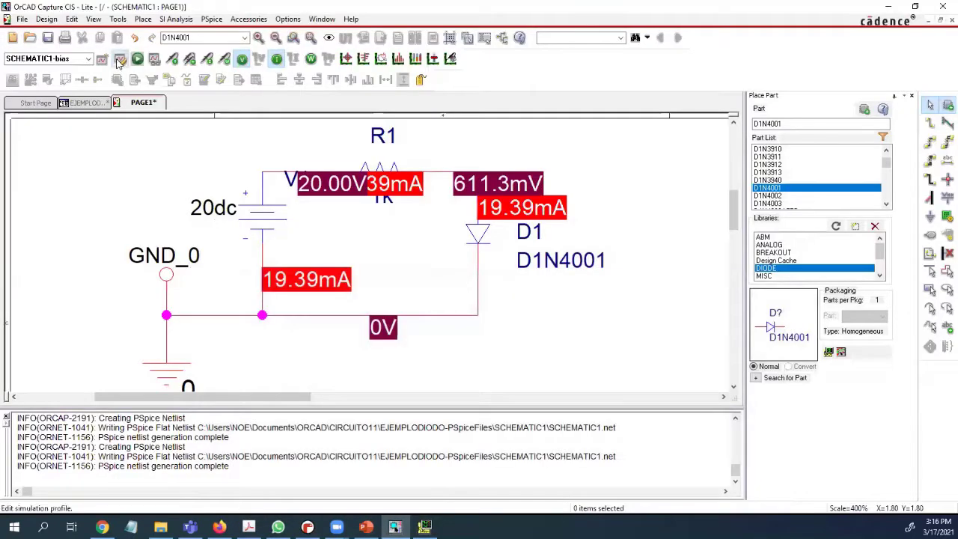
Disable the Temperature (Sweep) option in the bias profile and rerun the simulation at the default temperature
{"action": "left_click", "coordinate": [119, 61]}
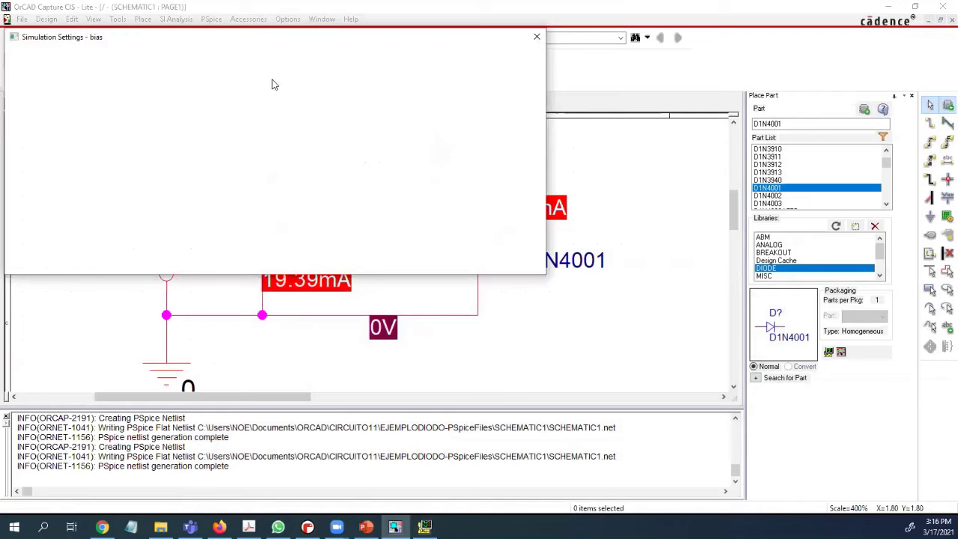
{"action": "left_click", "coordinate": [137, 122]}
{"action": "left_click", "coordinate": [138, 124]}
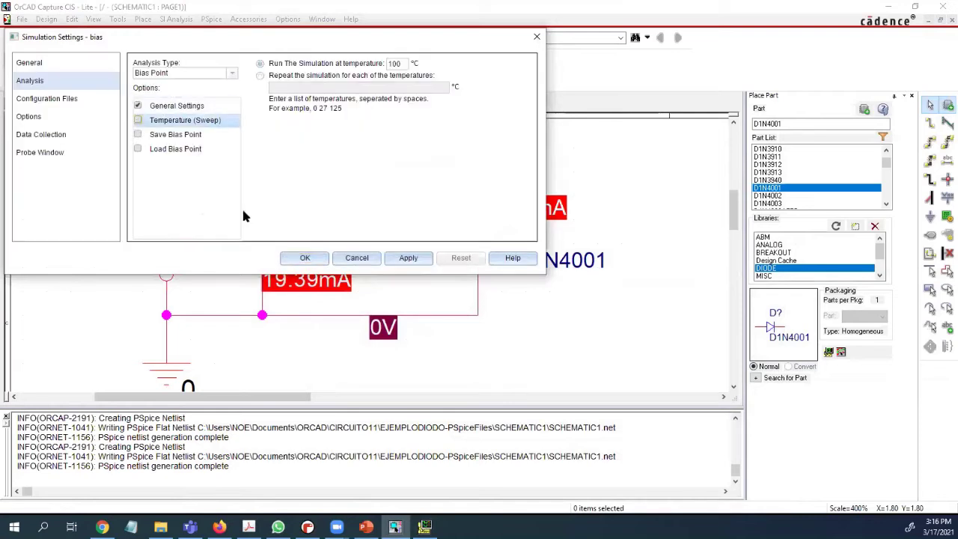
{"action": "left_click", "coordinate": [307, 258]}
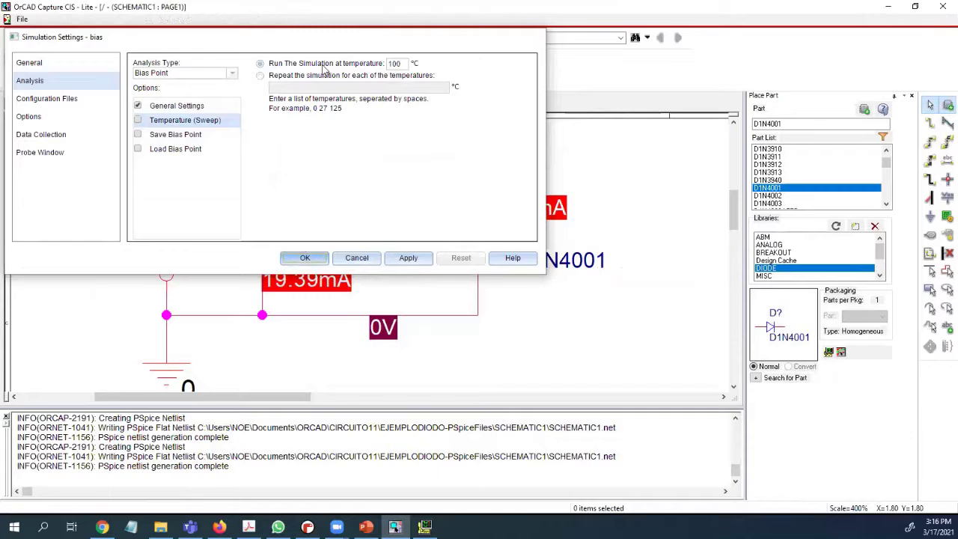
{"action": "left_click", "coordinate": [137, 59]}
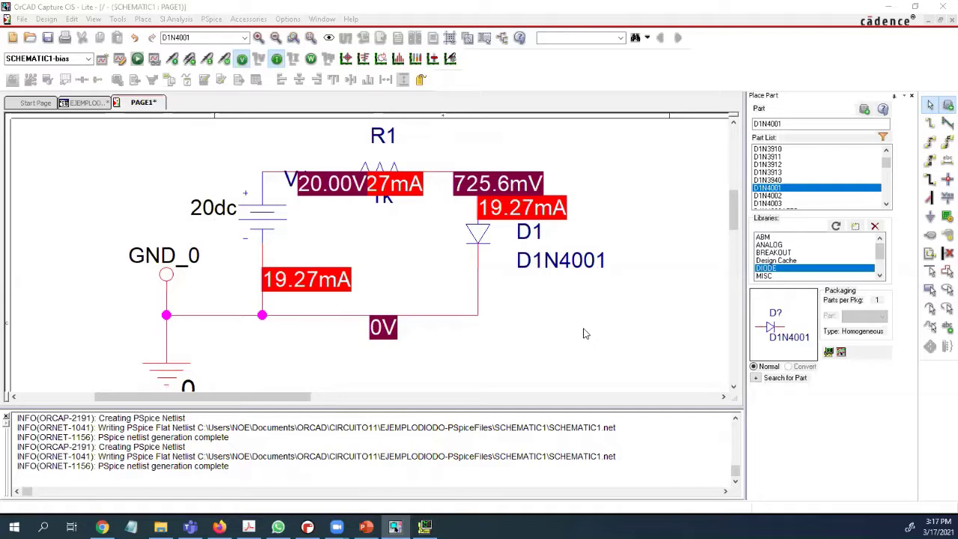
Re-enable the Temperature (Sweep) option in the bias simulation profile and rerun the simulation
{"action": "left_click", "coordinate": [119, 60]}
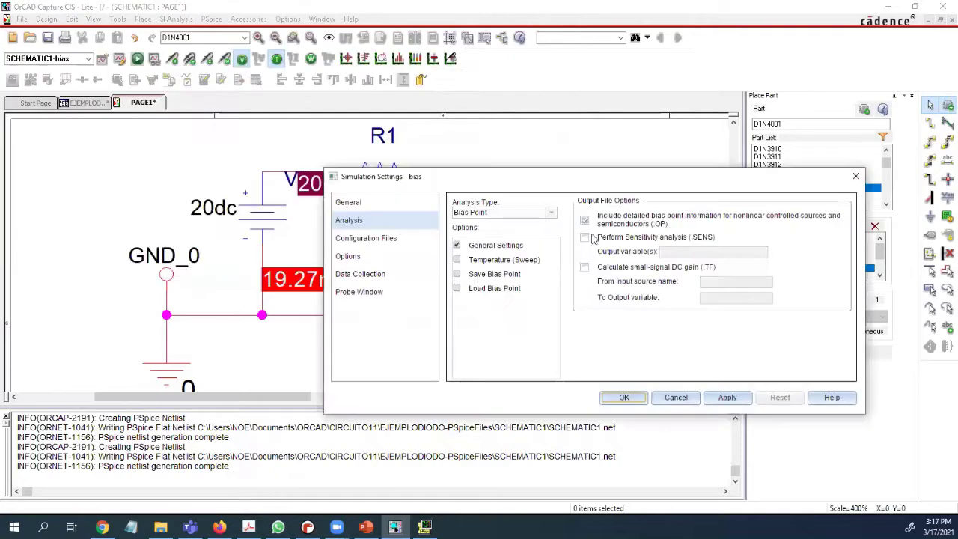
{"action": "left_click", "coordinate": [557, 257]}
{"action": "left_click", "coordinate": [621, 399]}
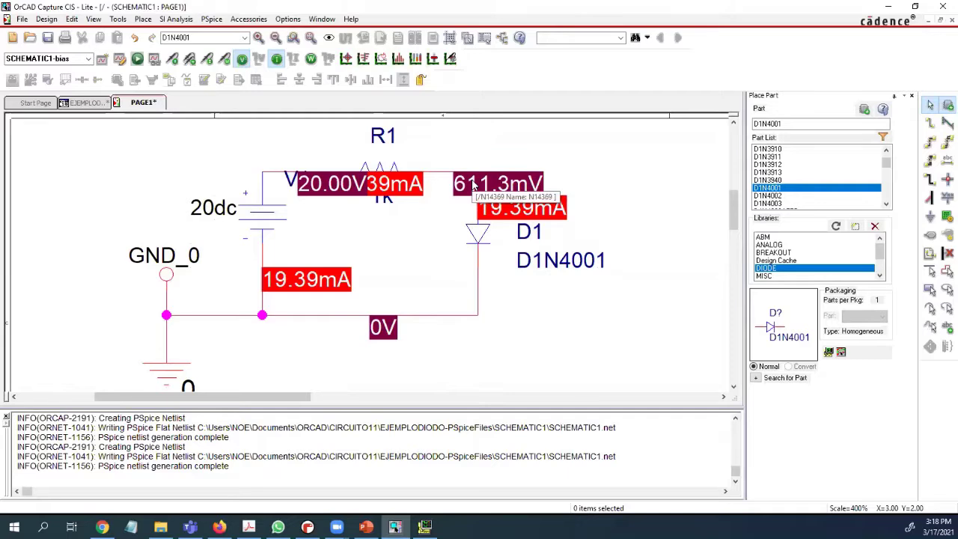
Set the Temperature (Sweep) simulation temperature in the bias profile to 400 °C and rerun the simulation
{"action": "left_click", "coordinate": [120, 60]}
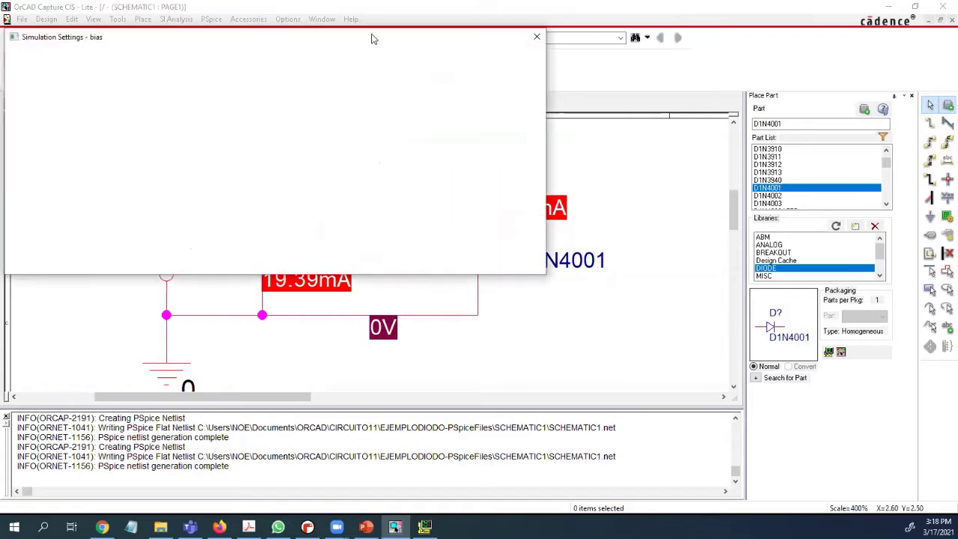
{"action": "left_click_drag", "start_coordinate": [375, 36], "coordinate": [727, 106]}
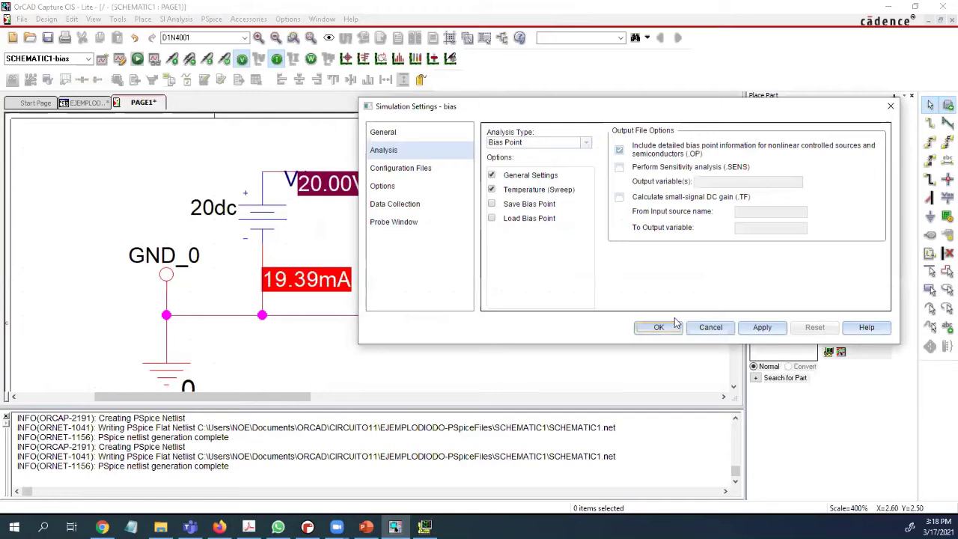
{"action": "left_click", "coordinate": [510, 190]}
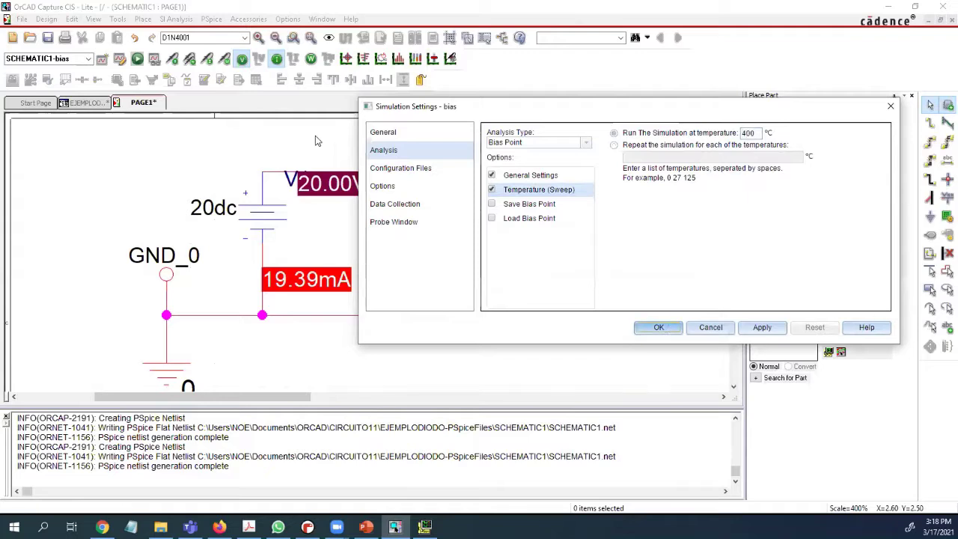
{"action": "key", "text": "Return"}
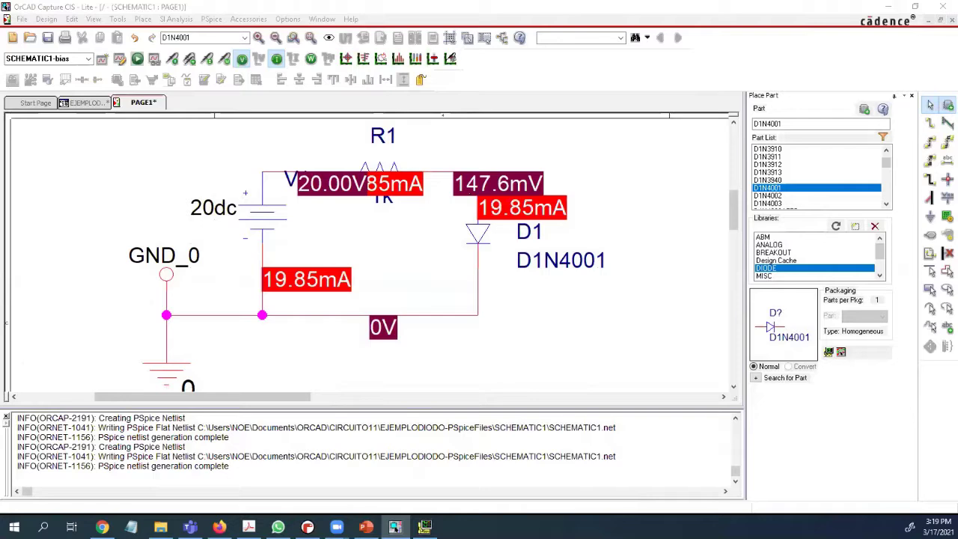
Set the DC value of voltage source V1 to 20 without the dc suffix
{"action": "left_click", "coordinate": [221, 213]}
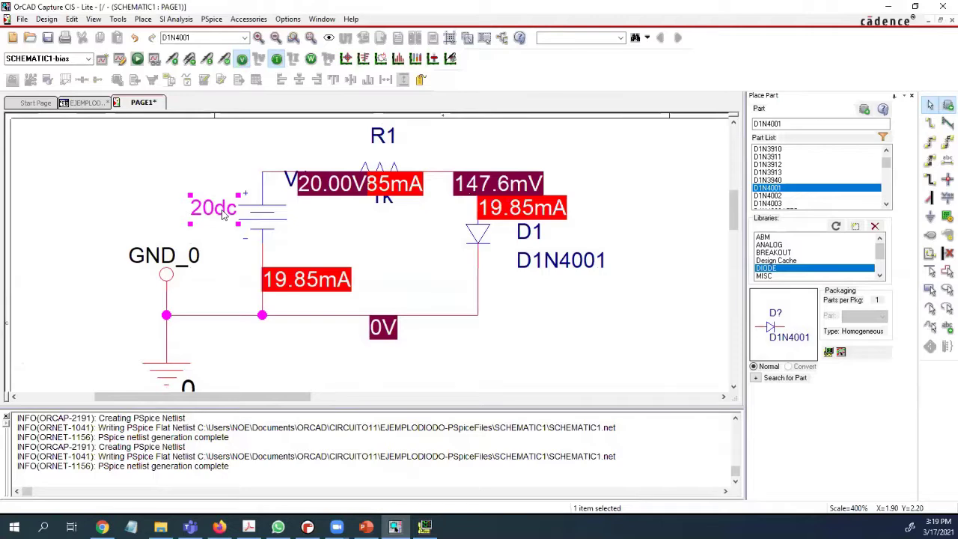
{"action": "double_click", "coordinate": [221, 213]}
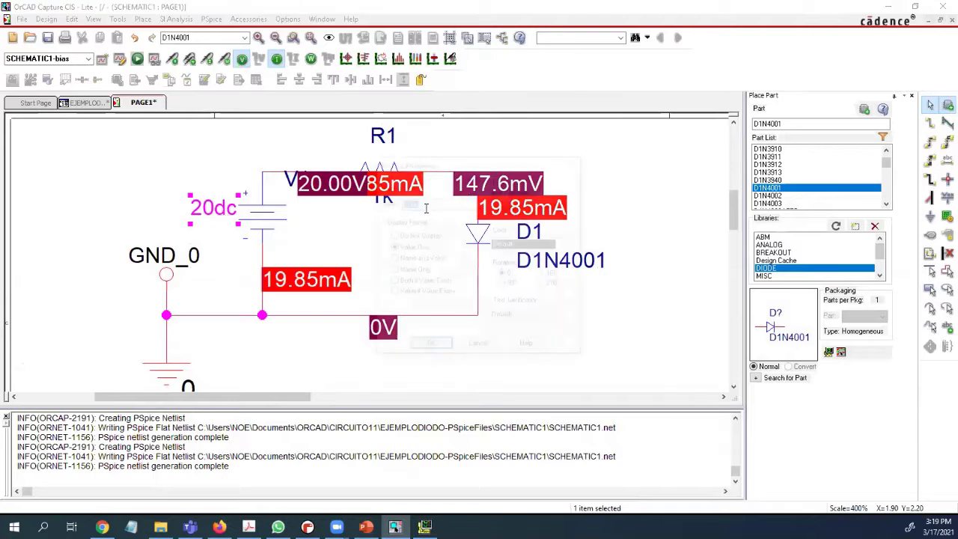
{"action": "left_click", "coordinate": [426, 208]}
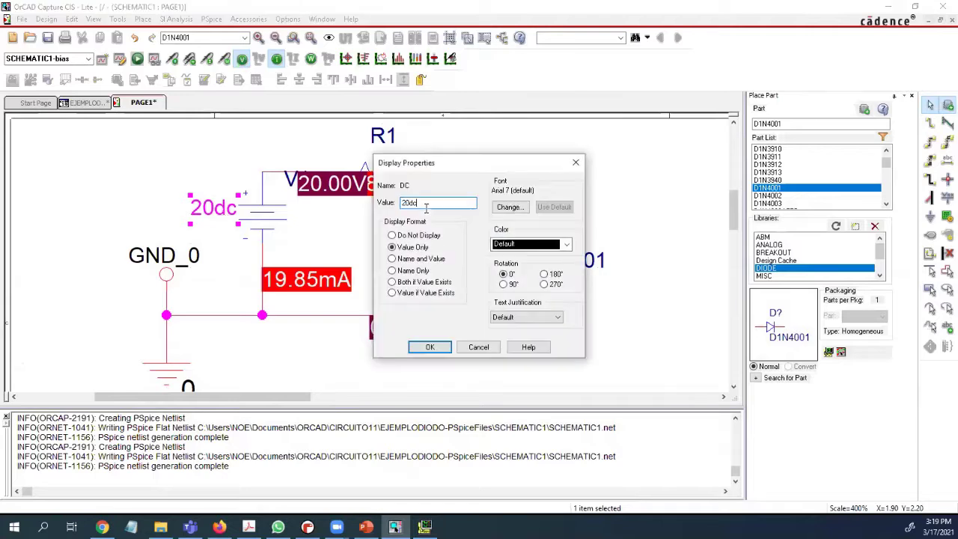
{"action": "key", "text": "BackSpace"}
{"action": "key", "text": "BackSpace"}
{"action": "type", "text": "M"}
{"action": "double_click", "coordinate": [405, 200]}
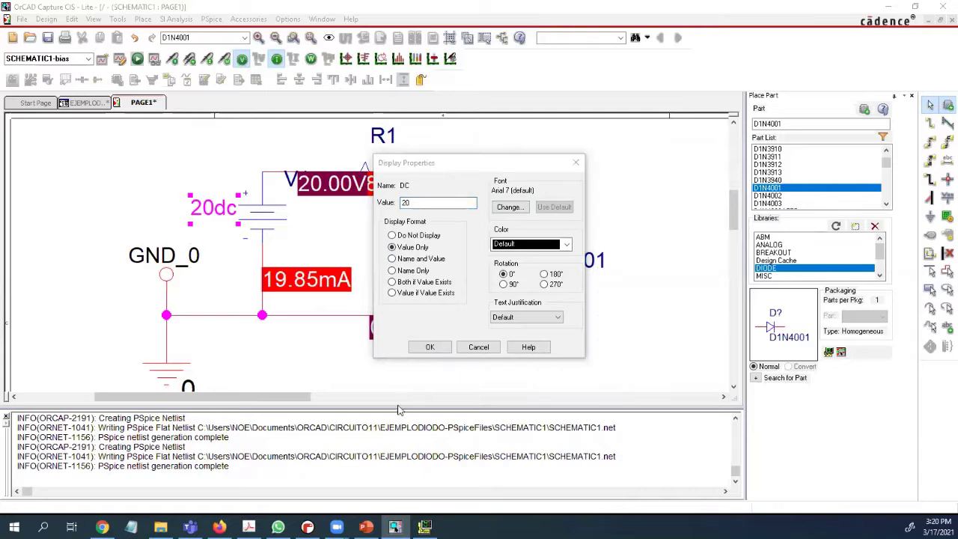
{"action": "left_click", "coordinate": [430, 347]}
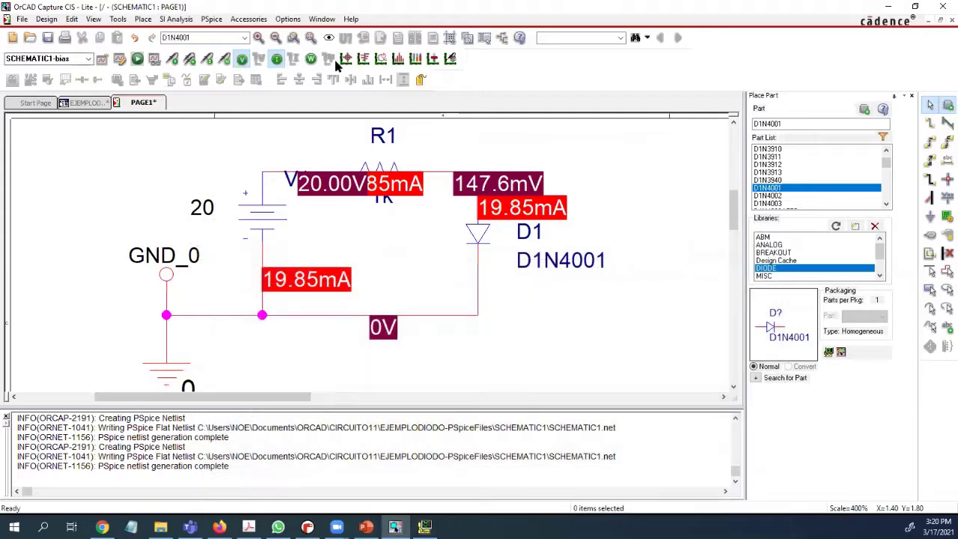
Set the bias profile to repeat the simulation at temperatures 0 27 125 °C and run it
{"action": "left_click", "coordinate": [336, 66]}
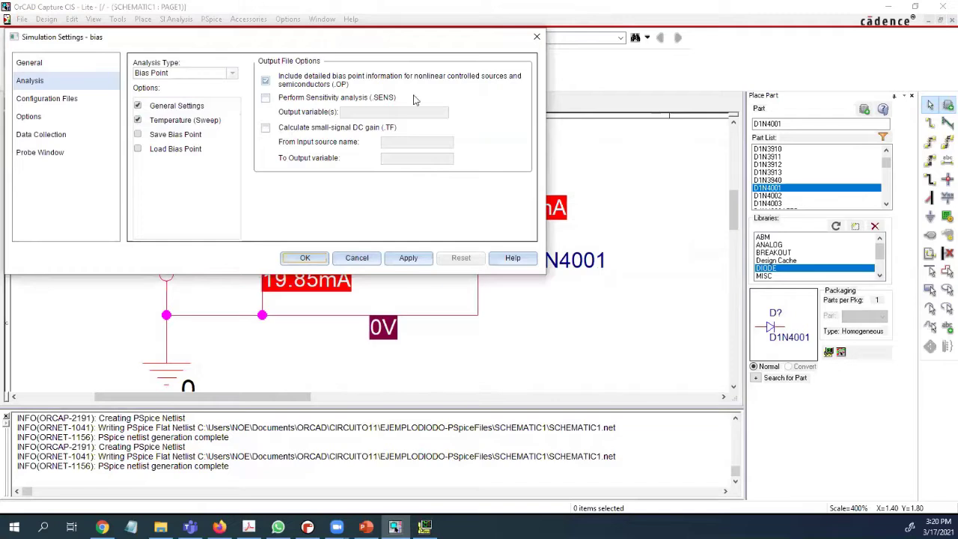
{"action": "left_click", "coordinate": [263, 177]}
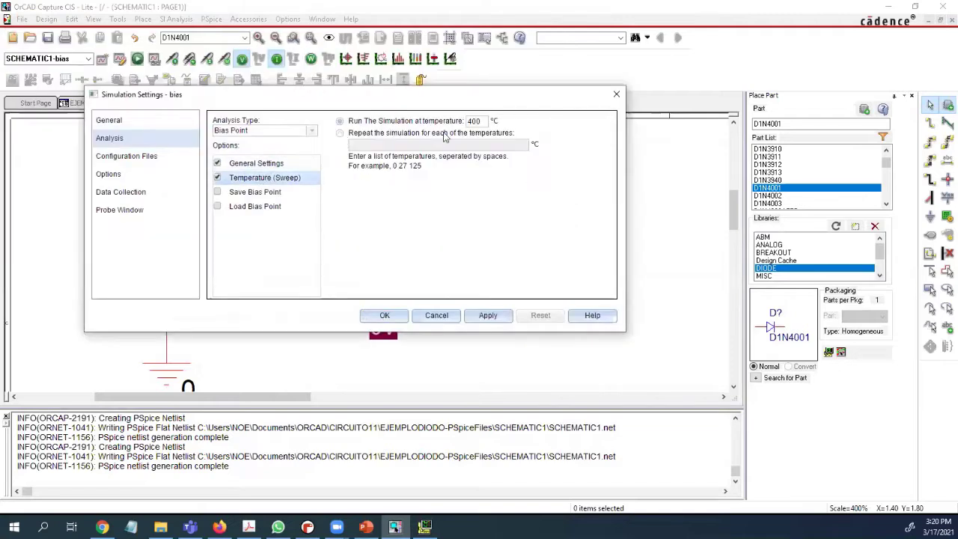
{"action": "left_click", "coordinate": [341, 133]}
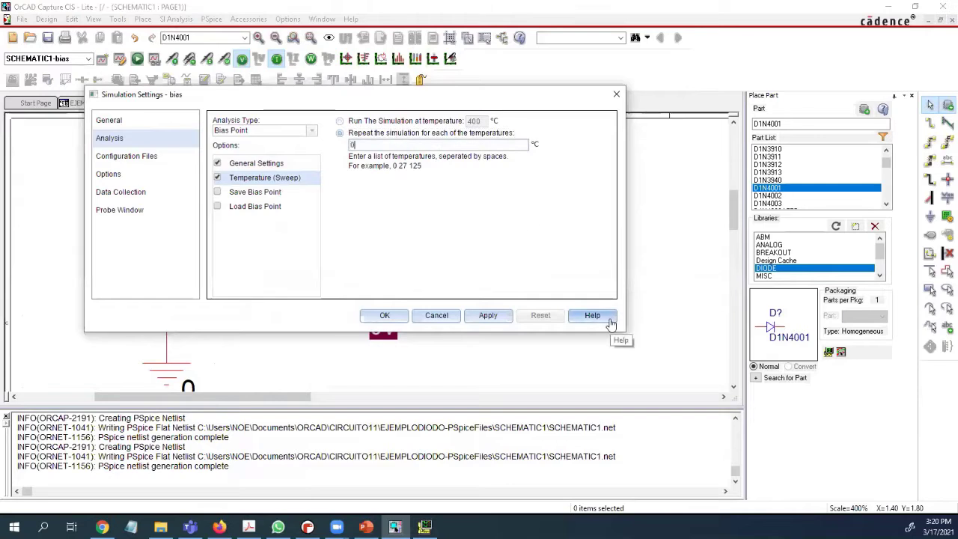
{"action": "type", "text": "27 125"}
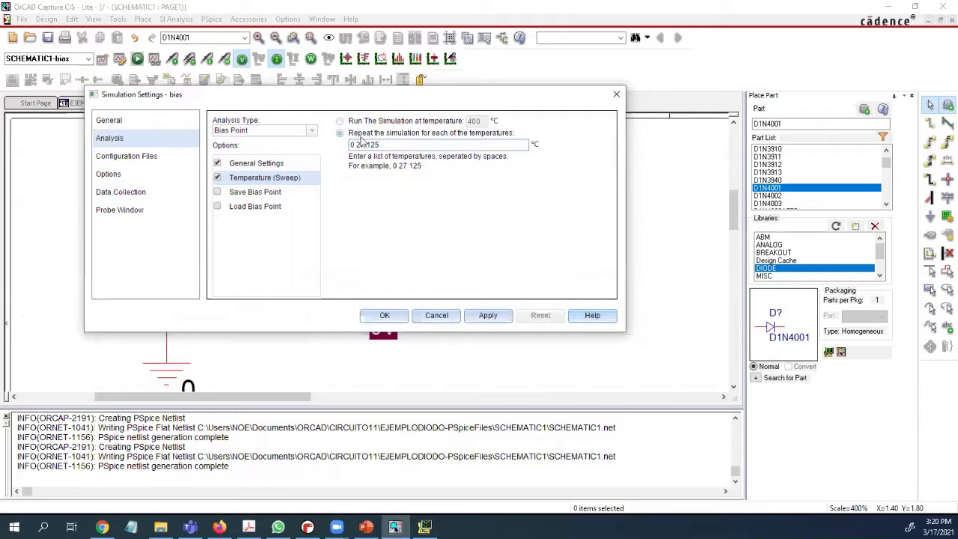
{"action": "left_click", "coordinate": [384, 315]}
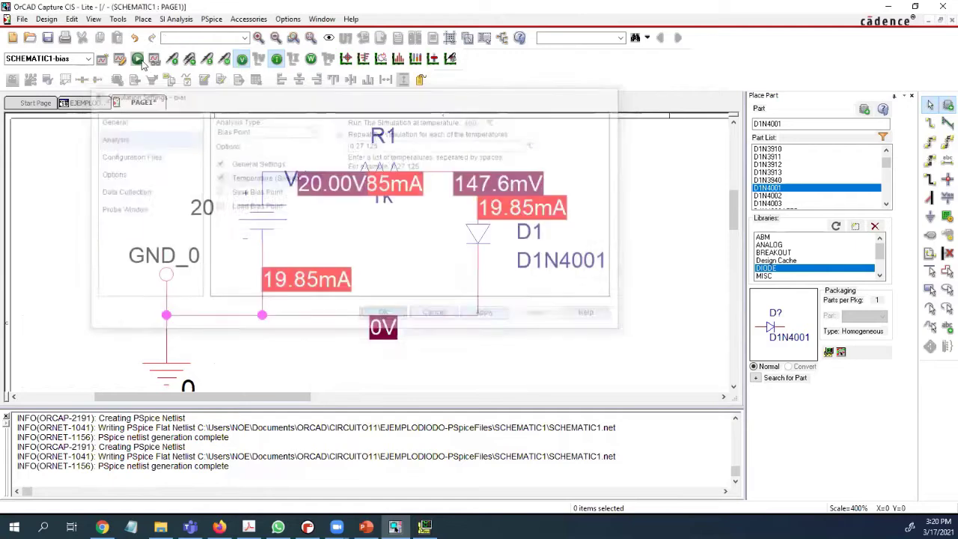
{"action": "left_click", "coordinate": [139, 59]}
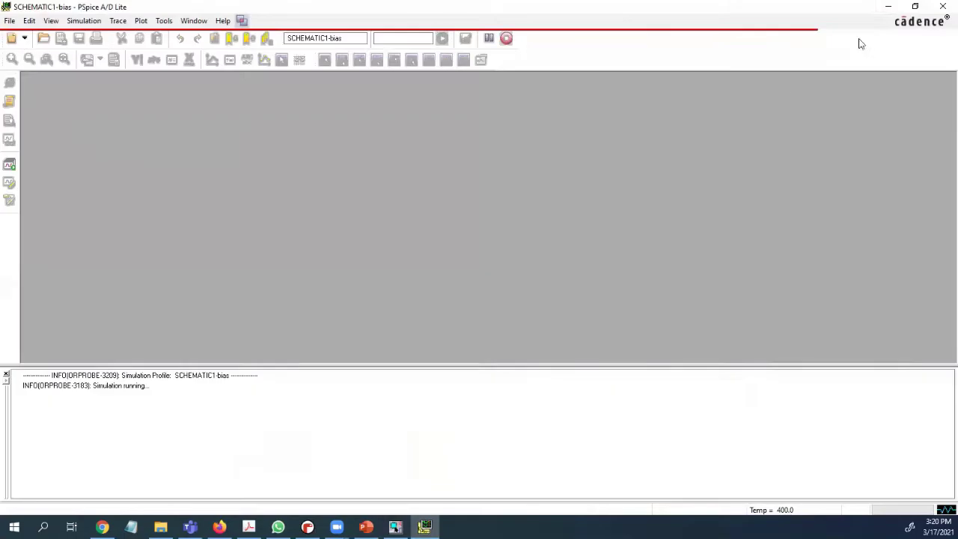
{"action": "left_click", "coordinate": [891, 6]}
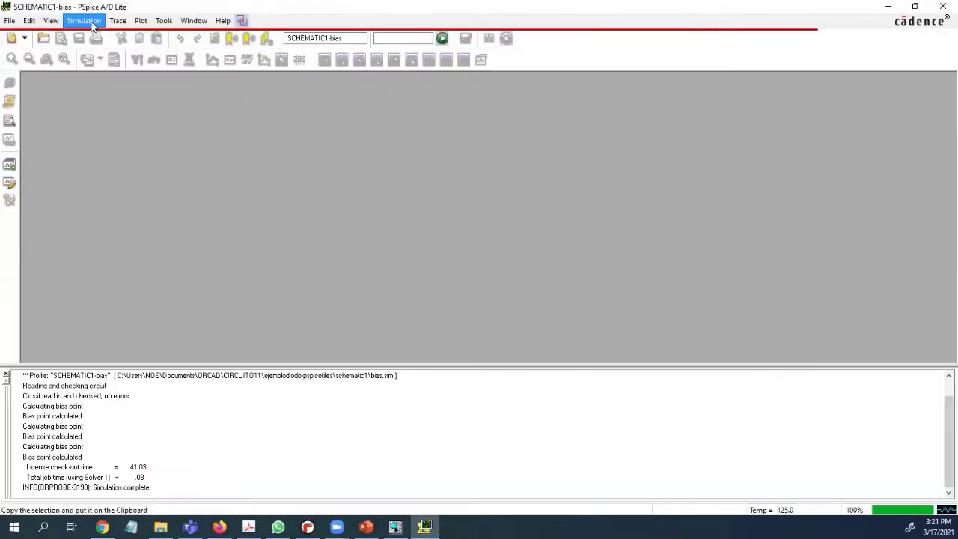
Open the simulation output file in PSpice A/D and locate the D1N4001 diode model parameters
{"action": "left_click", "coordinate": [88, 22]}
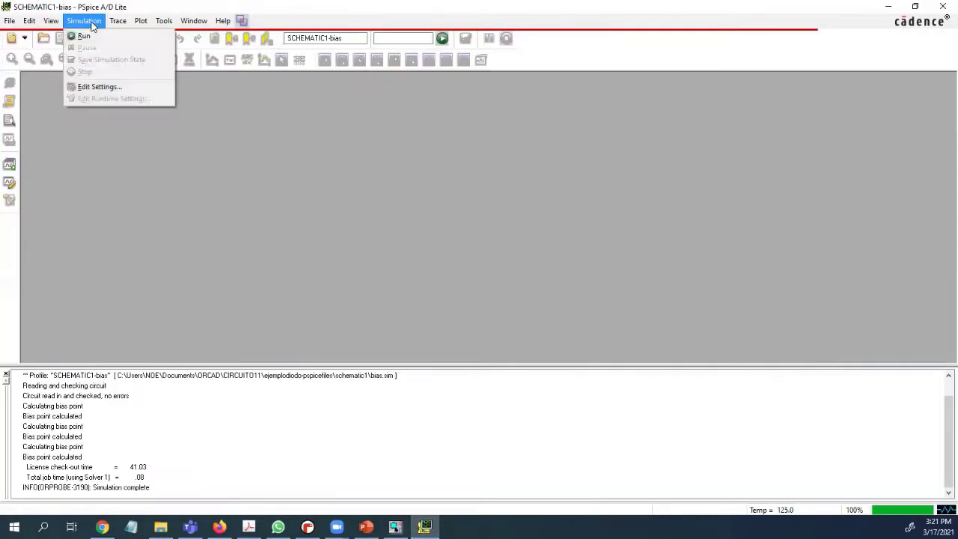
{"action": "mouse_move", "coordinate": [57, 22]}
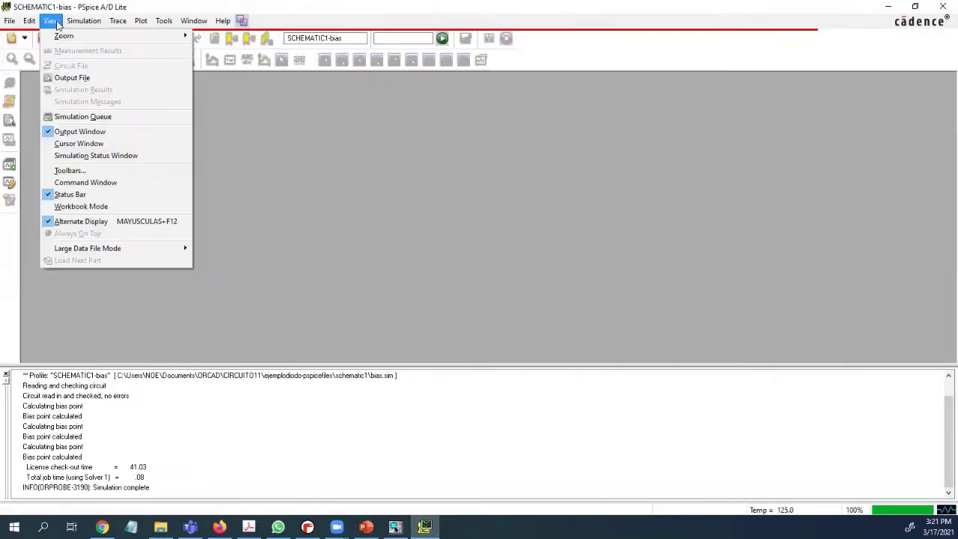
{"action": "left_click", "coordinate": [70, 78]}
{"action": "scroll", "coordinate": [370, 214], "scroll_direction": "down", "scroll_amount": 10}
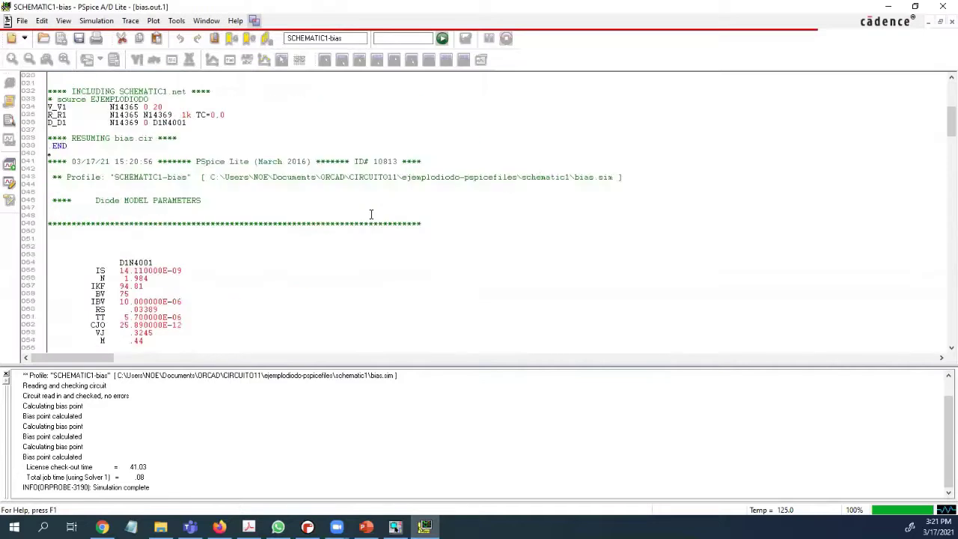
{"action": "scroll", "coordinate": [370, 215], "scroll_direction": "down", "scroll_amount": 13}
{"action": "scroll", "coordinate": [371, 214], "scroll_direction": "up", "scroll_amount": 6}
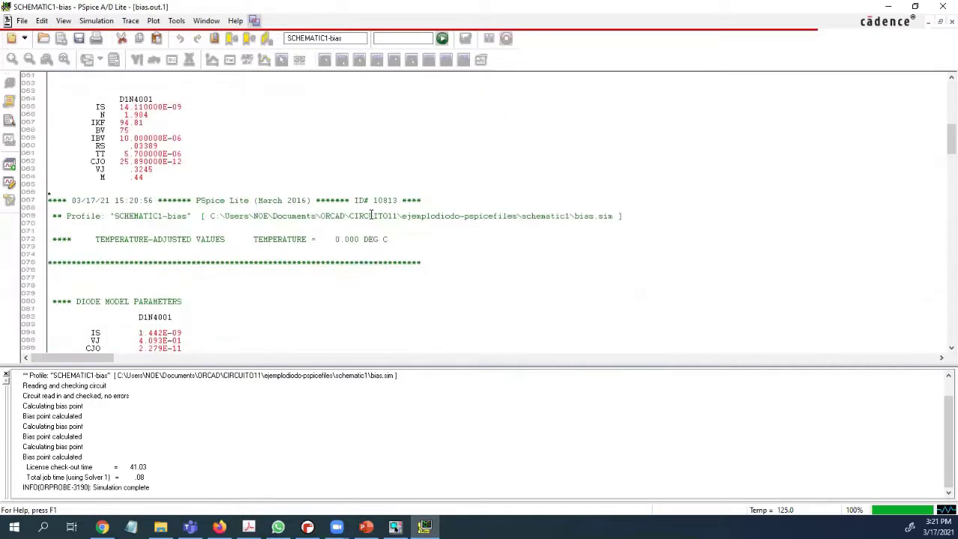
{"action": "scroll", "coordinate": [371, 215], "scroll_direction": "up", "scroll_amount": 4}
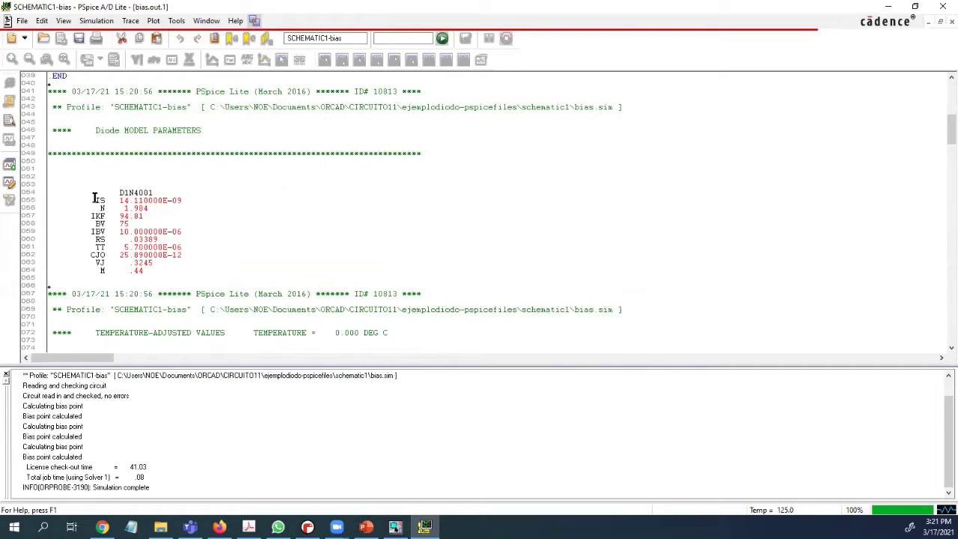
Examine the D1N4001 model parameters in the output file, highlighting the saturation current IS
{"action": "left_click_drag", "start_coordinate": [95, 199], "coordinate": [200, 200]}
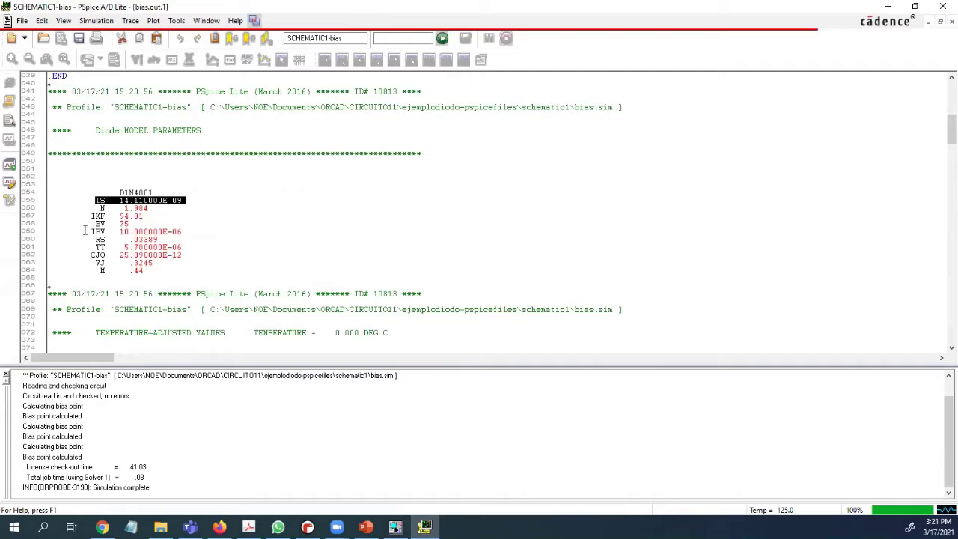
{"action": "scroll", "coordinate": [176, 240], "scroll_direction": "down", "scroll_amount": 5}
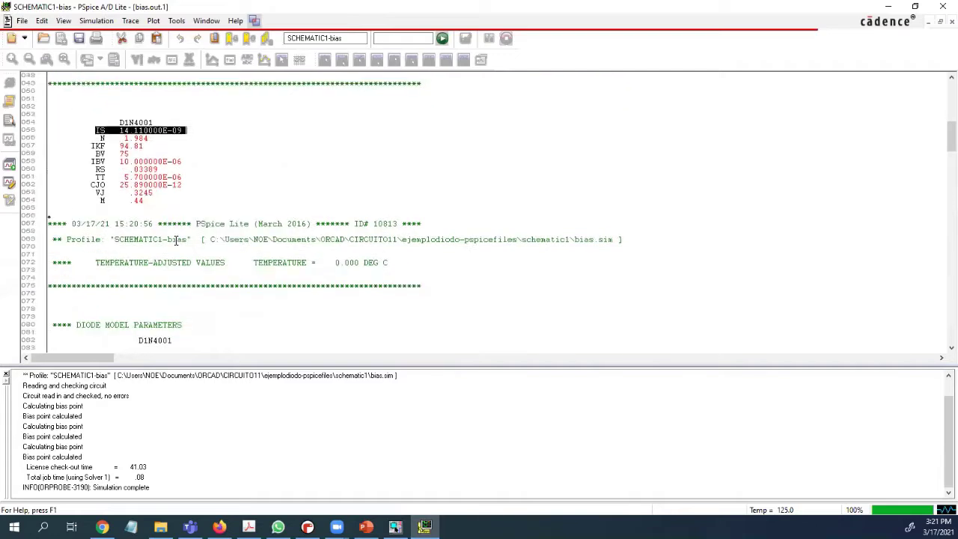
{"action": "scroll", "coordinate": [175, 240], "scroll_direction": "up", "scroll_amount": 1}
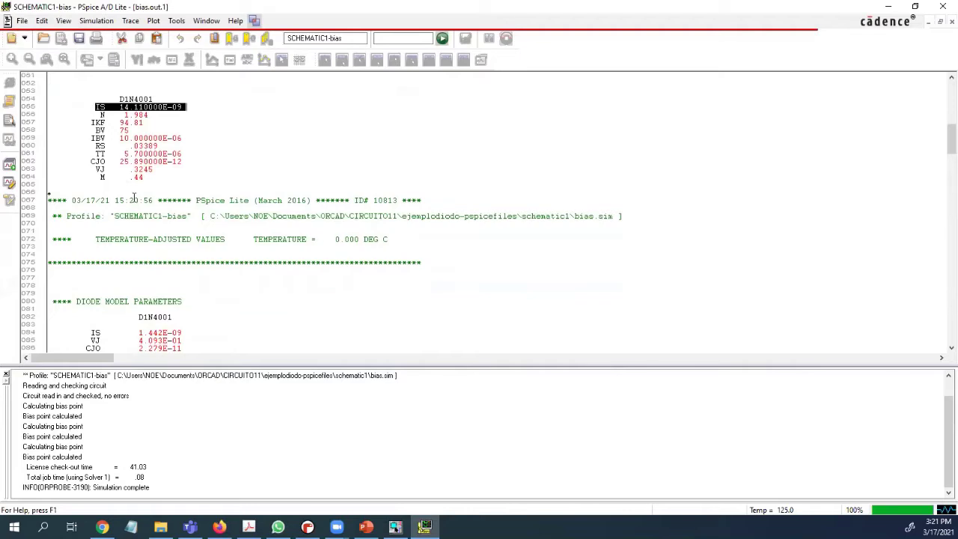
{"action": "scroll", "coordinate": [177, 202], "scroll_direction": "up", "scroll_amount": 5}
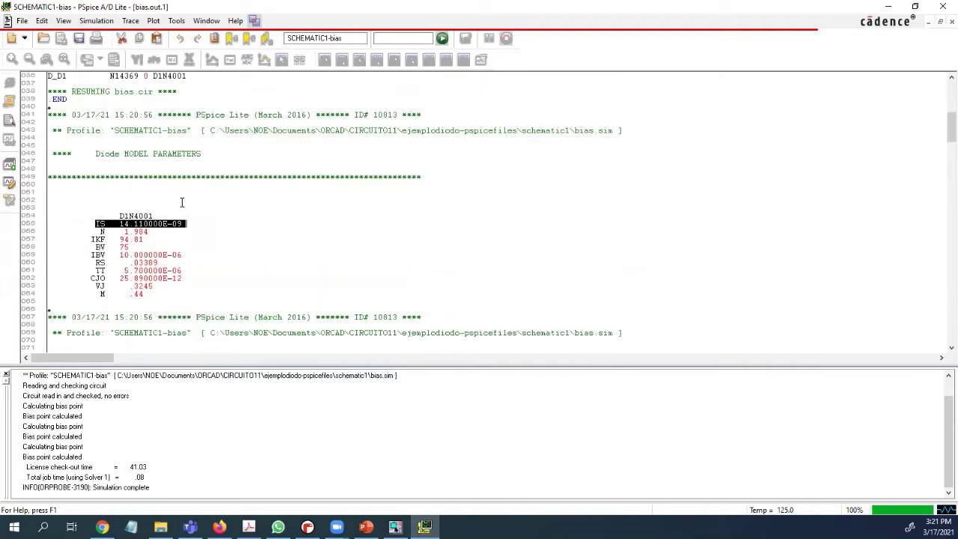
{"action": "scroll", "coordinate": [371, 211], "scroll_direction": "up", "scroll_amount": 1}
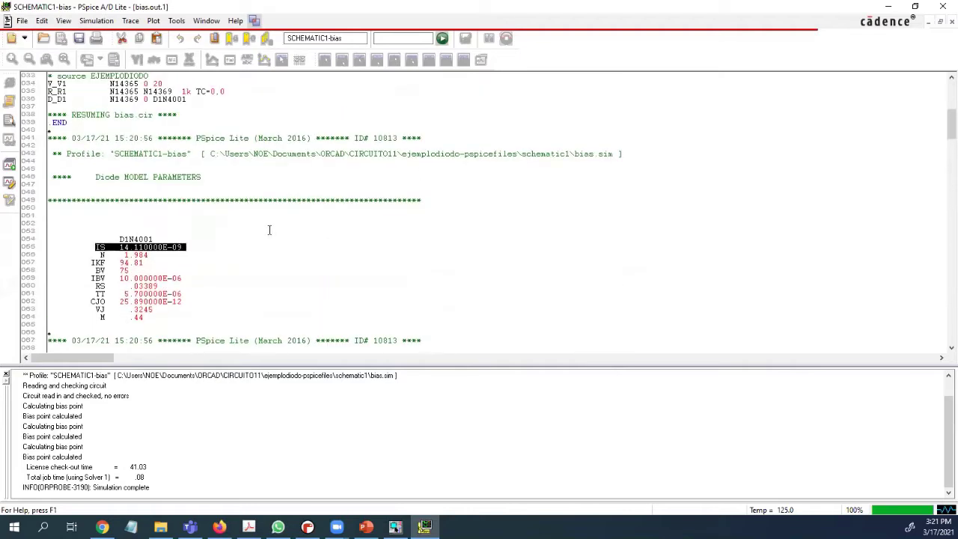
{"action": "scroll", "coordinate": [269, 229], "scroll_direction": "down", "scroll_amount": 2}
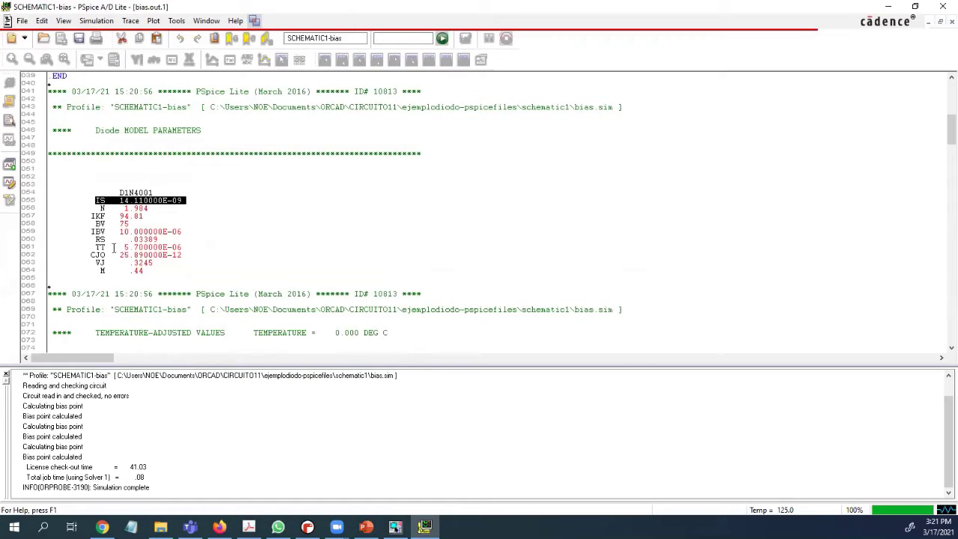
{"action": "scroll", "coordinate": [266, 293], "scroll_direction": "down", "scroll_amount": 1}
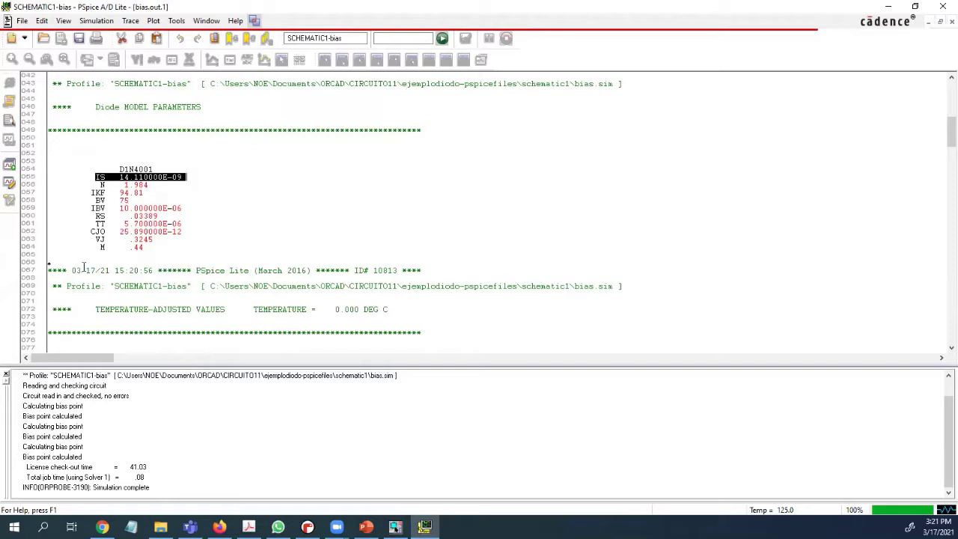
Review the temperature-adjusted diode parameters and small signal bias solution for 0 °C, continuing to the 27 °C section
{"action": "left_click", "coordinate": [332, 310]}
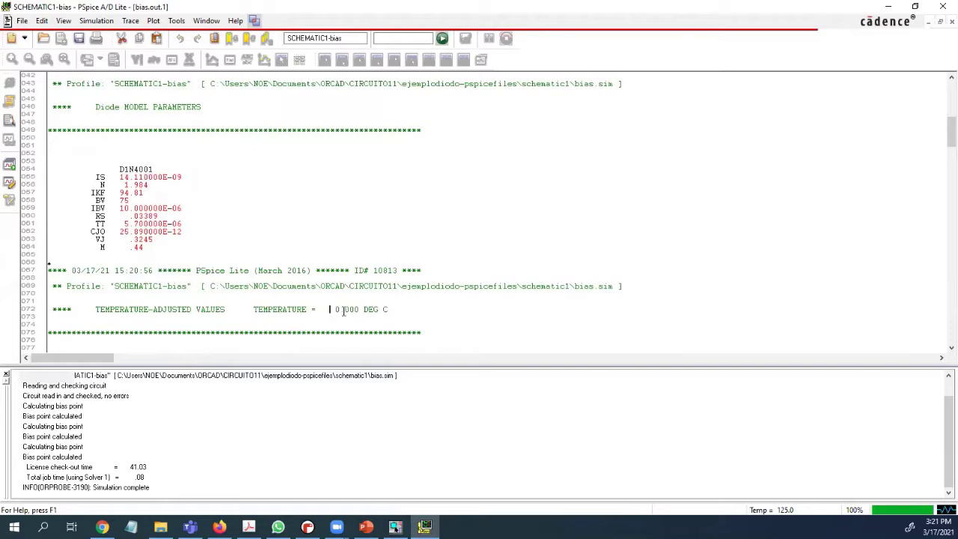
{"action": "left_click_drag", "start_coordinate": [343, 310], "coordinate": [399, 317]}
{"action": "scroll", "coordinate": [408, 306], "scroll_direction": "down", "scroll_amount": 3}
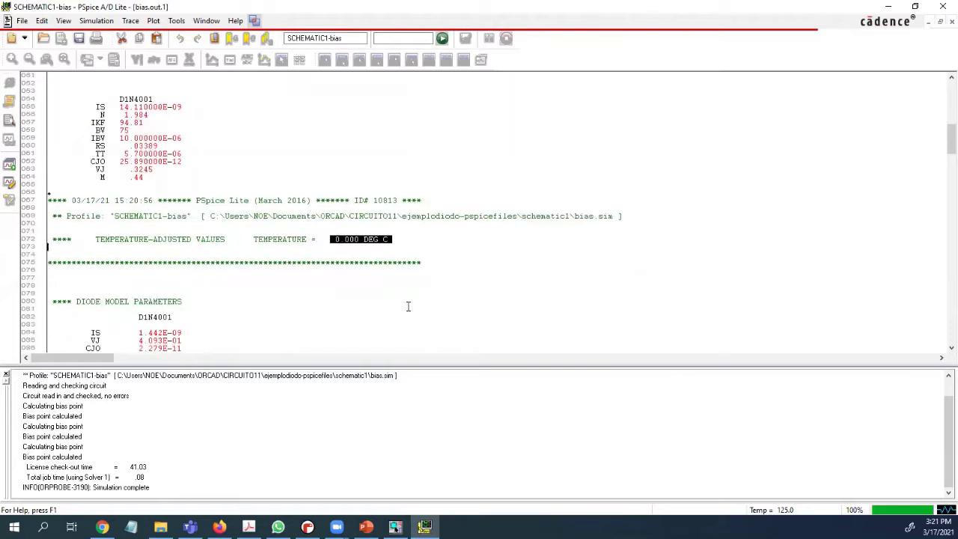
{"action": "scroll", "coordinate": [408, 306], "scroll_direction": "down", "scroll_amount": 6}
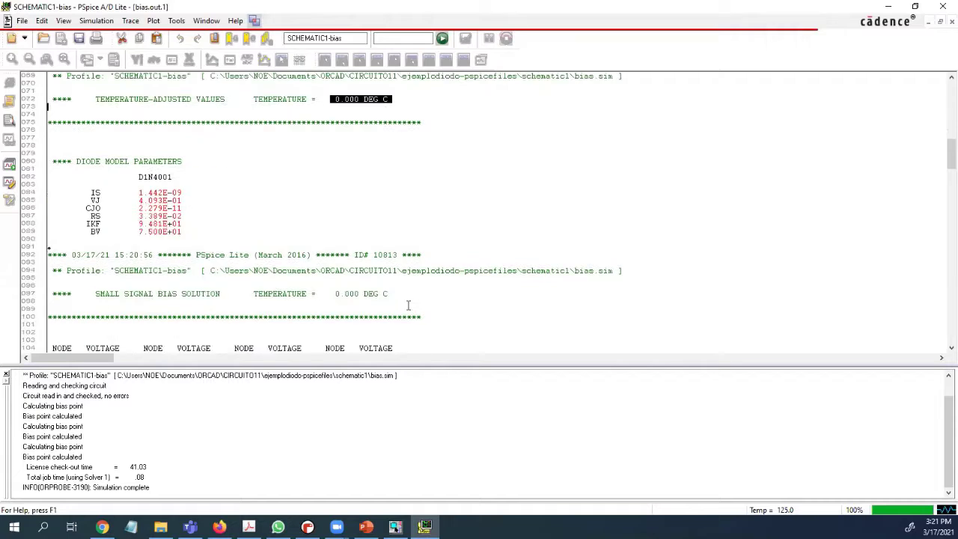
{"action": "left_click_drag", "start_coordinate": [327, 293], "coordinate": [410, 293]}
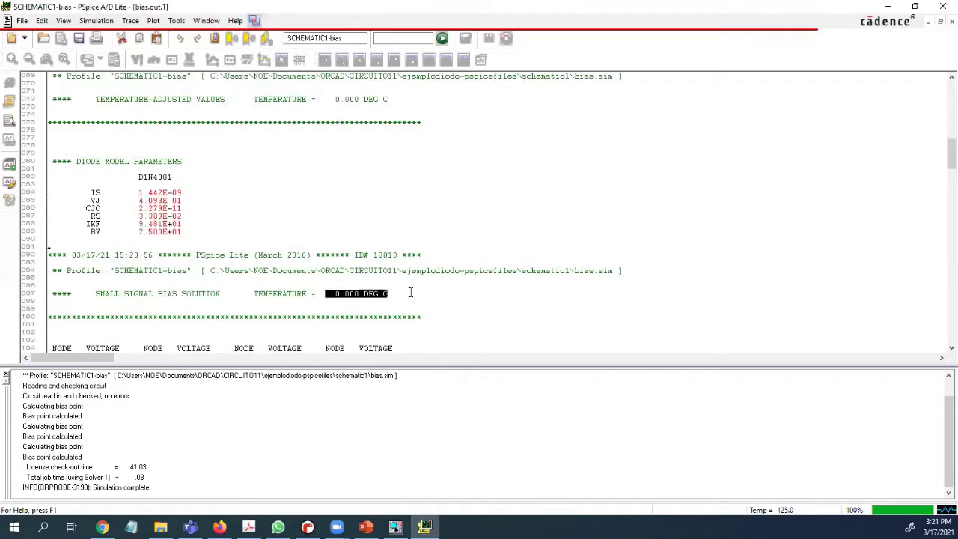
{"action": "scroll", "coordinate": [433, 299], "scroll_direction": "down", "scroll_amount": 9}
{"action": "scroll", "coordinate": [435, 300], "scroll_direction": "down", "scroll_amount": 10}
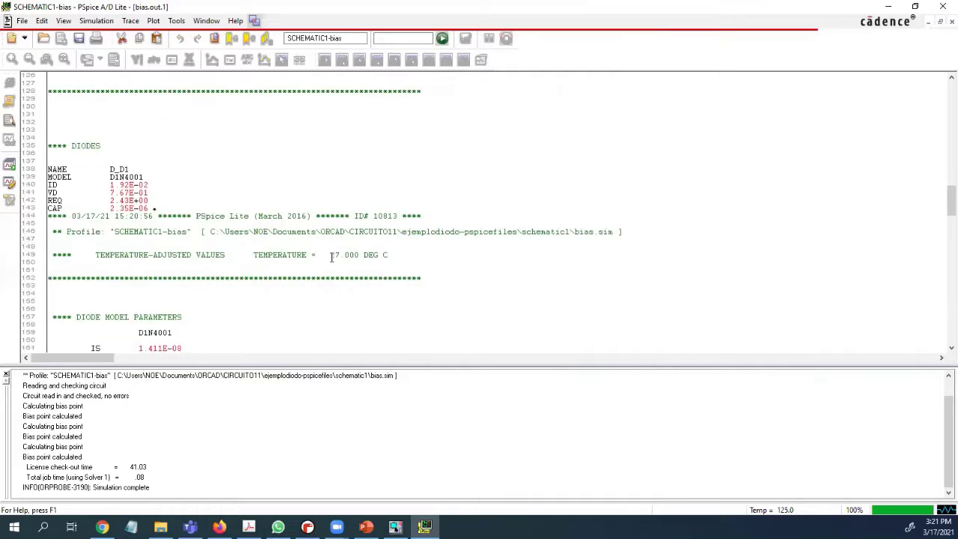
Review the 27 °C temperature-adjusted diode parameters, small signal bias solution and operating point in the output file, highlighting the temperature headings
{"action": "left_click_drag", "start_coordinate": [329, 255], "coordinate": [389, 255]}
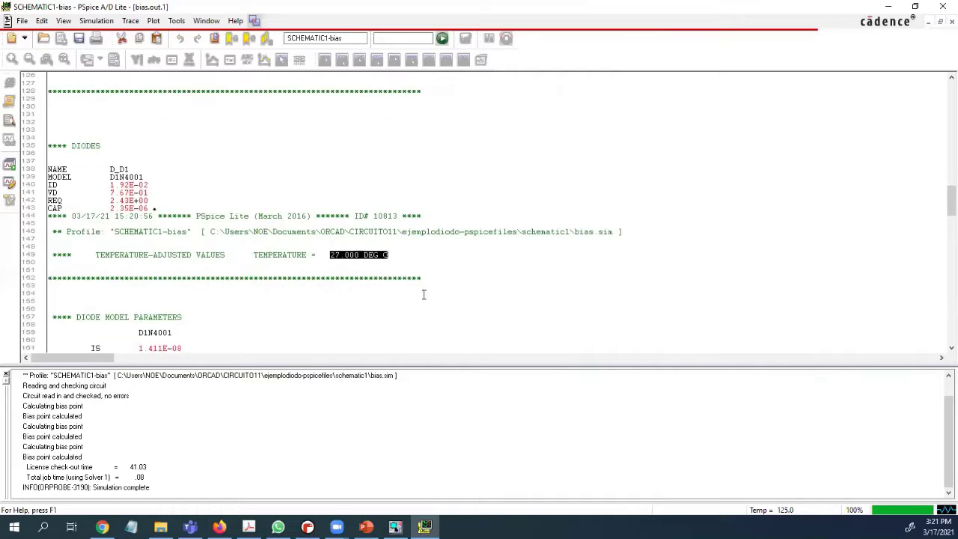
{"action": "scroll", "coordinate": [423, 294], "scroll_direction": "down", "scroll_amount": 3}
{"action": "scroll", "coordinate": [423, 294], "scroll_direction": "down", "scroll_amount": 5}
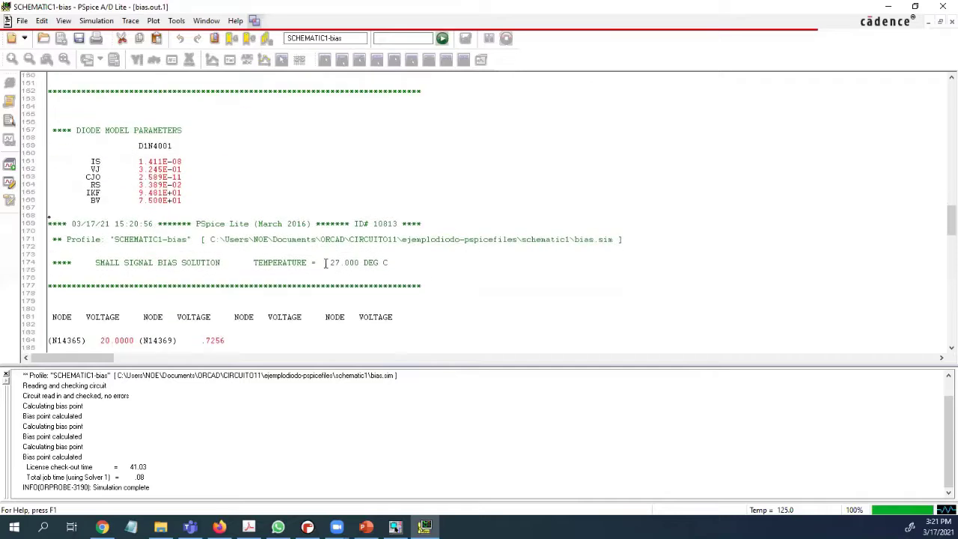
{"action": "left_click_drag", "start_coordinate": [326, 262], "coordinate": [396, 268]}
{"action": "scroll", "coordinate": [454, 291], "scroll_direction": "down", "scroll_amount": 5}
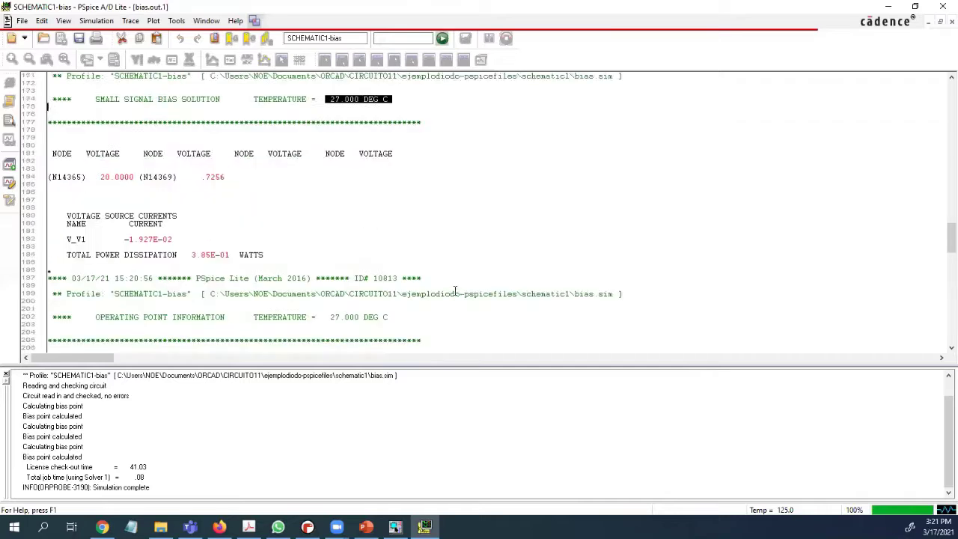
{"action": "scroll", "coordinate": [454, 290], "scroll_direction": "down", "scroll_amount": 8}
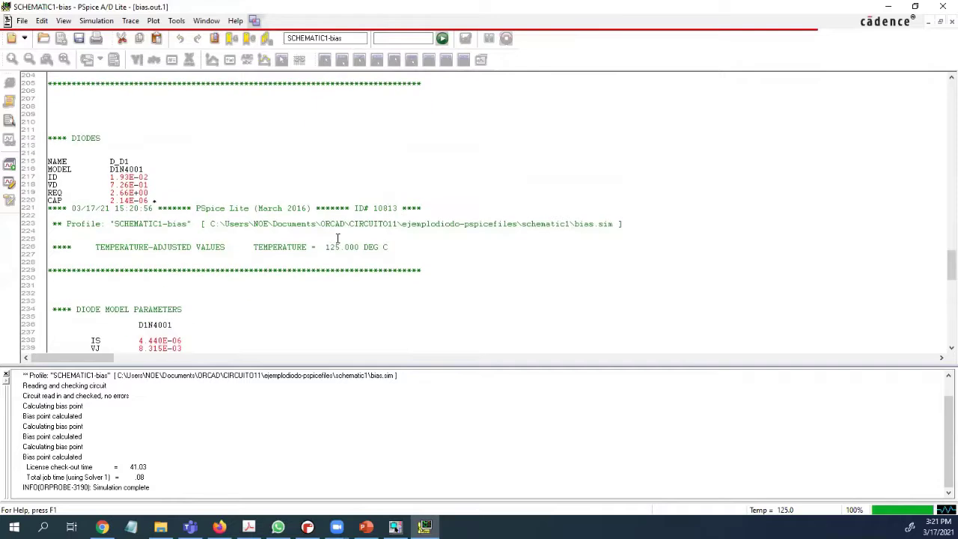
Examine the 125 °C diode parameters and small signal bias solution, highlighting the temperature headings and total power dissipation
{"action": "left_click_drag", "start_coordinate": [322, 249], "coordinate": [393, 251]}
{"action": "scroll", "coordinate": [393, 287], "scroll_direction": "down", "scroll_amount": 6}
{"action": "scroll", "coordinate": [394, 287], "scroll_direction": "down", "scroll_amount": 2}
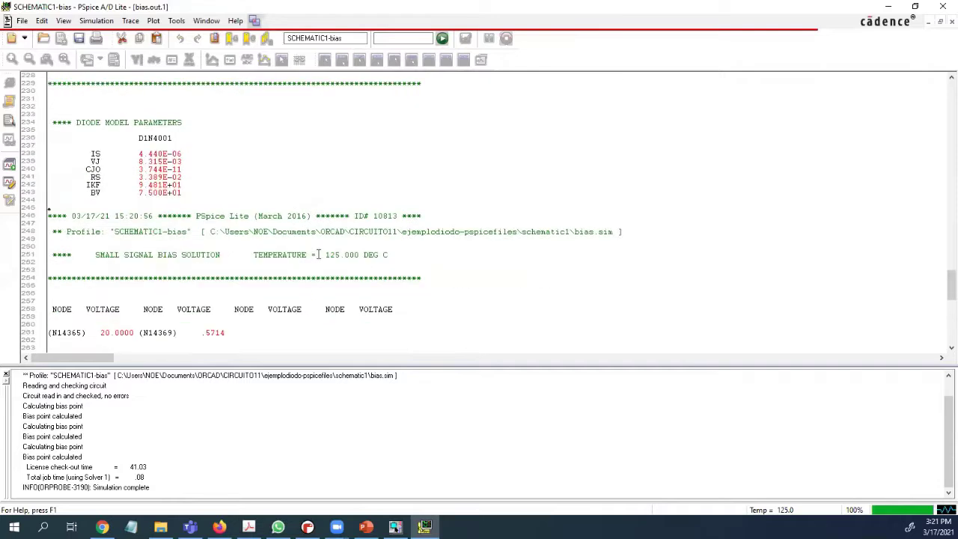
{"action": "left_click_drag", "start_coordinate": [316, 254], "coordinate": [391, 256]}
{"action": "scroll", "coordinate": [209, 310], "scroll_direction": "down", "scroll_amount": 4}
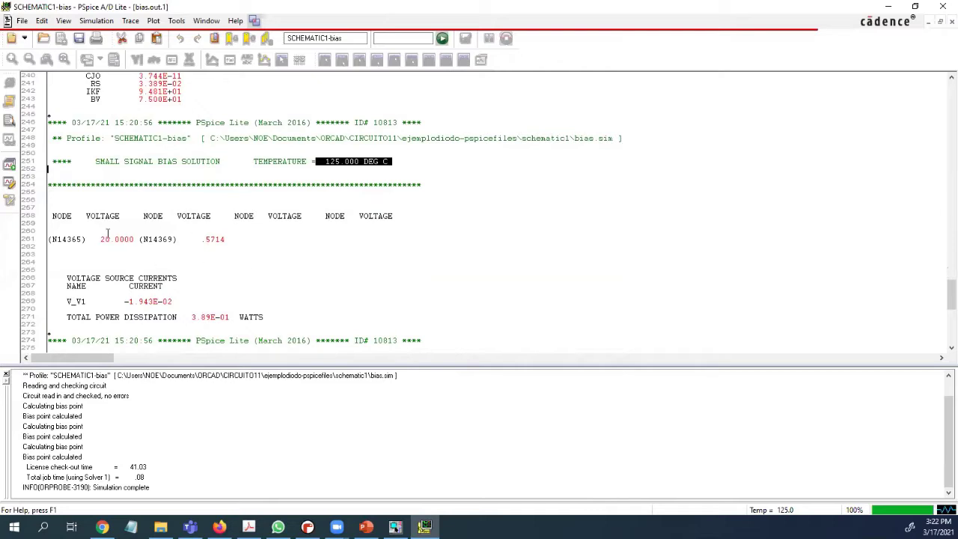
{"action": "left_click_drag", "start_coordinate": [115, 301], "coordinate": [263, 317]}
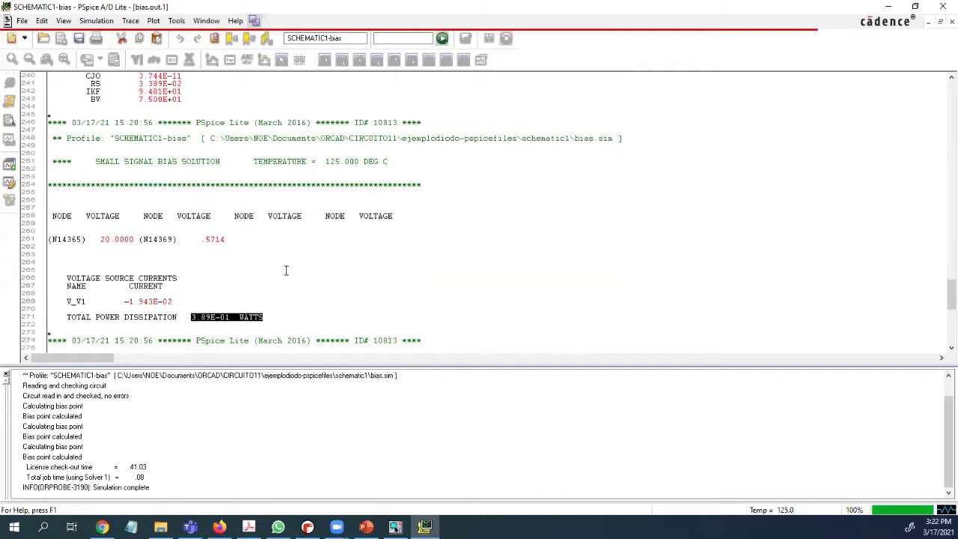
{"action": "scroll", "coordinate": [285, 270], "scroll_direction": "down", "scroll_amount": 1}
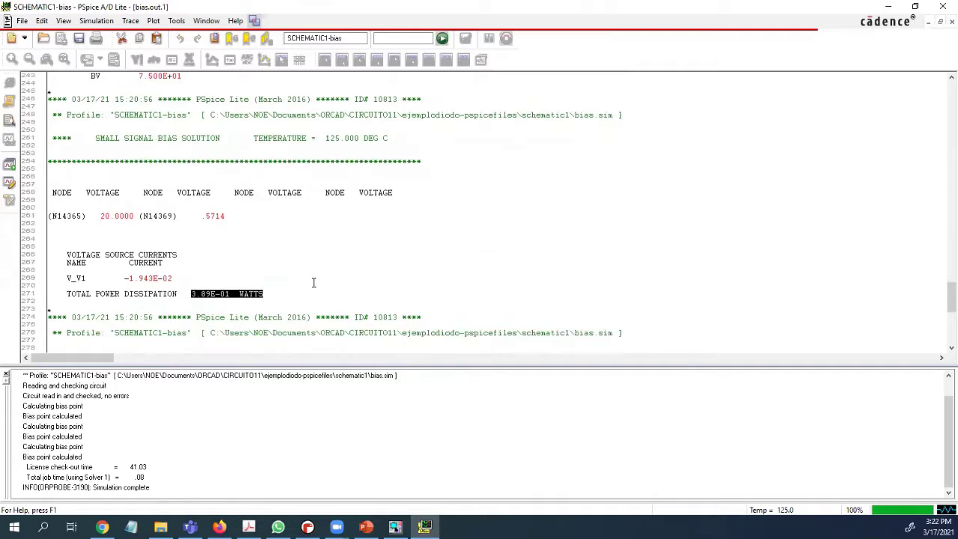
{"action": "scroll", "coordinate": [314, 282], "scroll_direction": "up", "scroll_amount": 4}
{"action": "scroll", "coordinate": [313, 282], "scroll_direction": "down", "scroll_amount": 5}
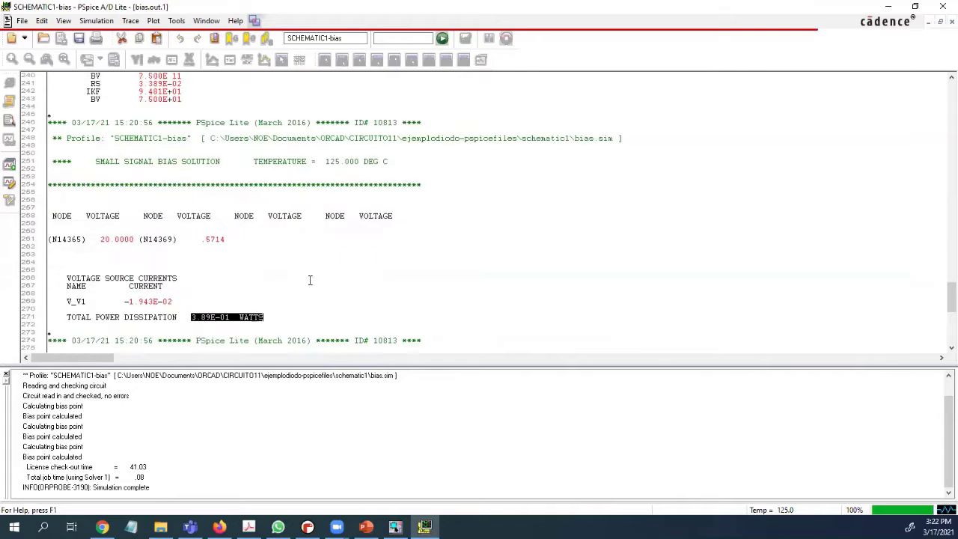
{"action": "left_click_drag", "start_coordinate": [326, 332], "coordinate": [347, 332]}
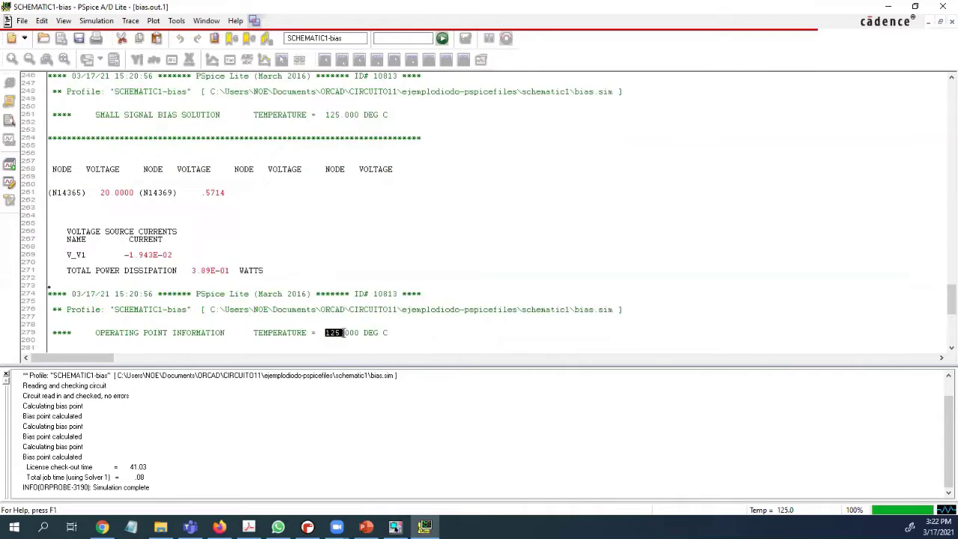
Compare the 27 °C and 125 °C bias solutions, highlighting the 27 °C total power dissipation and V_V1 source current
{"action": "scroll", "coordinate": [214, 251], "scroll_direction": "up", "scroll_amount": 9}
{"action": "scroll", "coordinate": [215, 251], "scroll_direction": "up", "scroll_amount": 10}
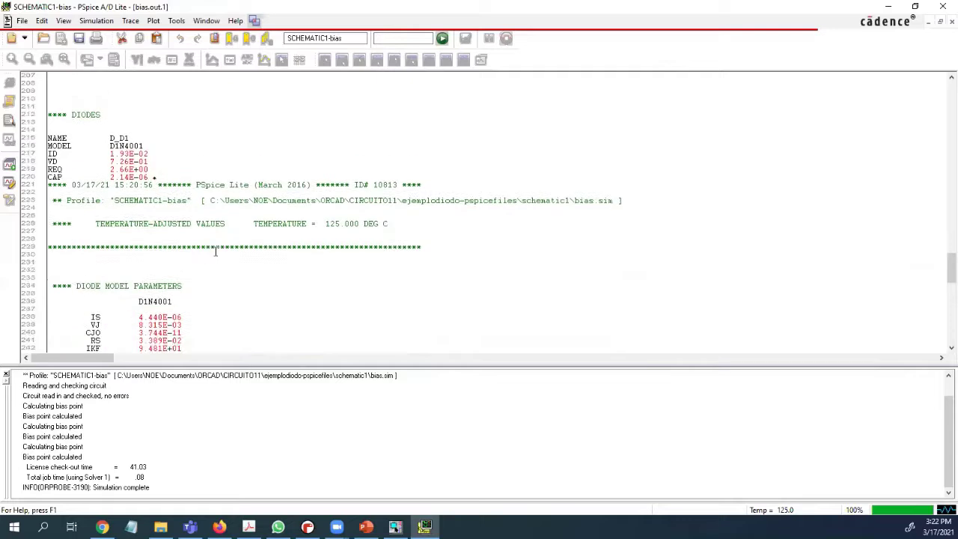
{"action": "scroll", "coordinate": [215, 251], "scroll_direction": "up", "scroll_amount": 6}
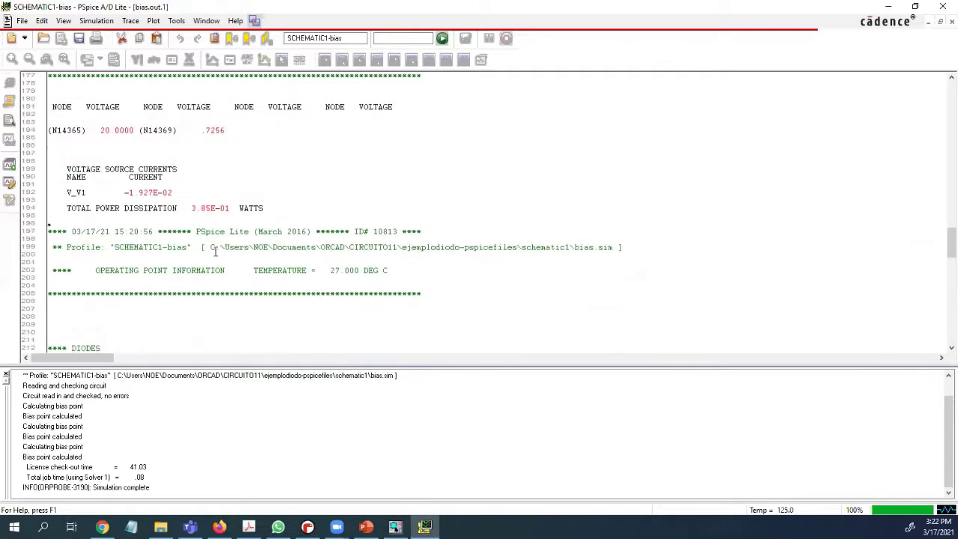
{"action": "scroll", "coordinate": [215, 252], "scroll_direction": "down", "scroll_amount": 2}
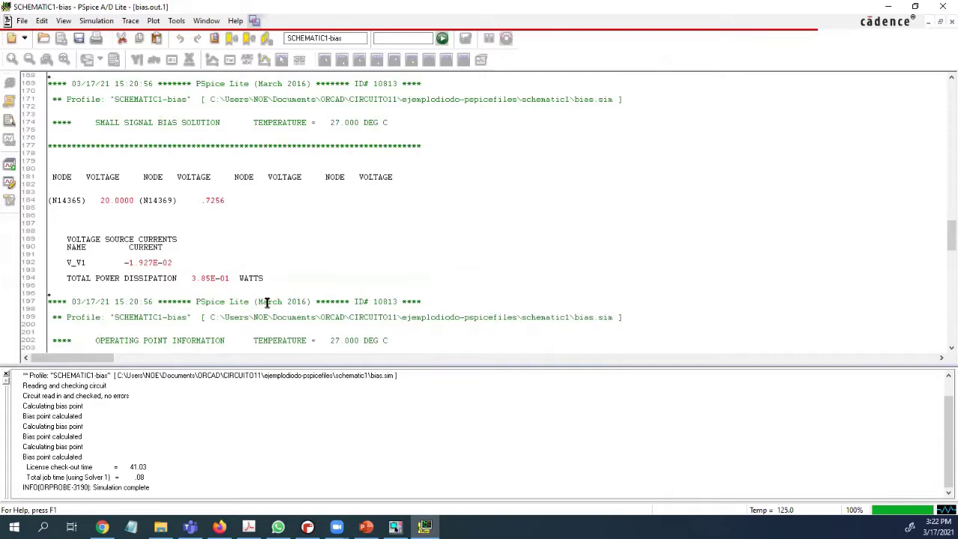
{"action": "scroll", "coordinate": [267, 301], "scroll_direction": "down", "scroll_amount": 4}
{"action": "scroll", "coordinate": [288, 266], "scroll_direction": "down", "scroll_amount": 15}
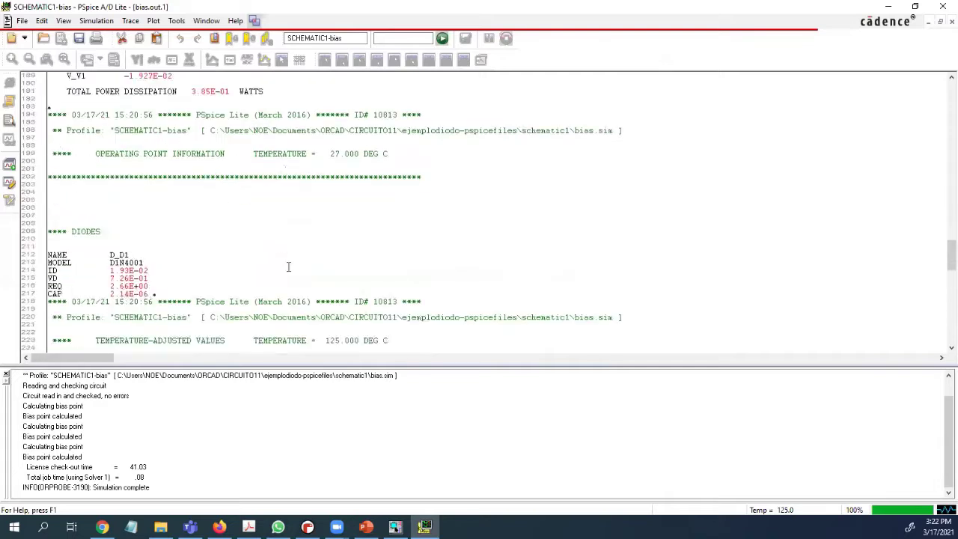
{"action": "scroll", "coordinate": [288, 267], "scroll_direction": "down", "scroll_amount": 3}
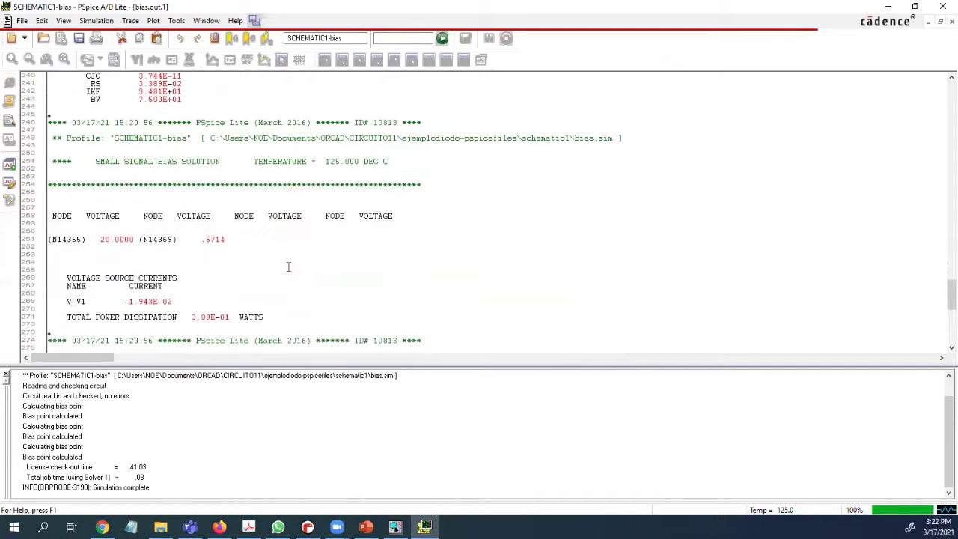
{"action": "scroll", "coordinate": [257, 274], "scroll_direction": "up", "scroll_amount": 4}
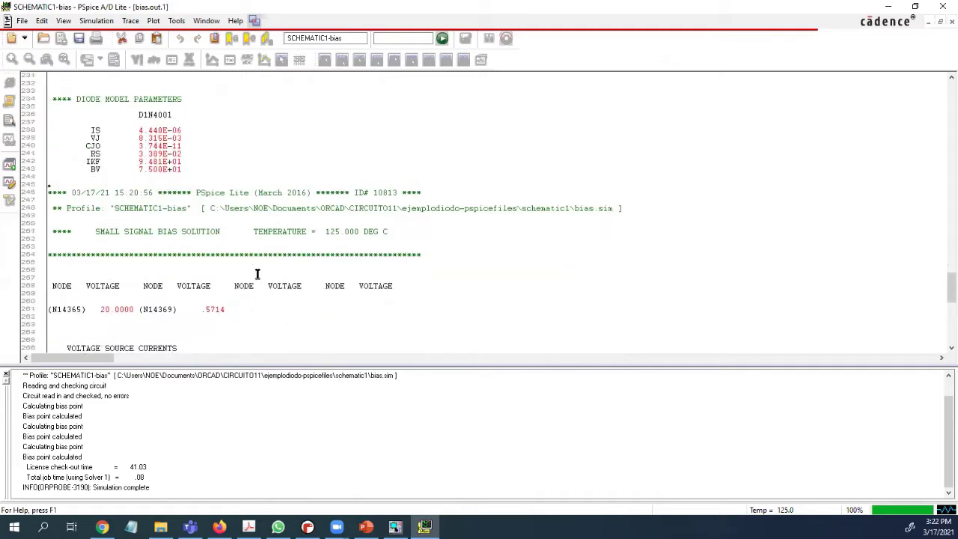
{"action": "scroll", "coordinate": [257, 274], "scroll_direction": "down", "scroll_amount": 4}
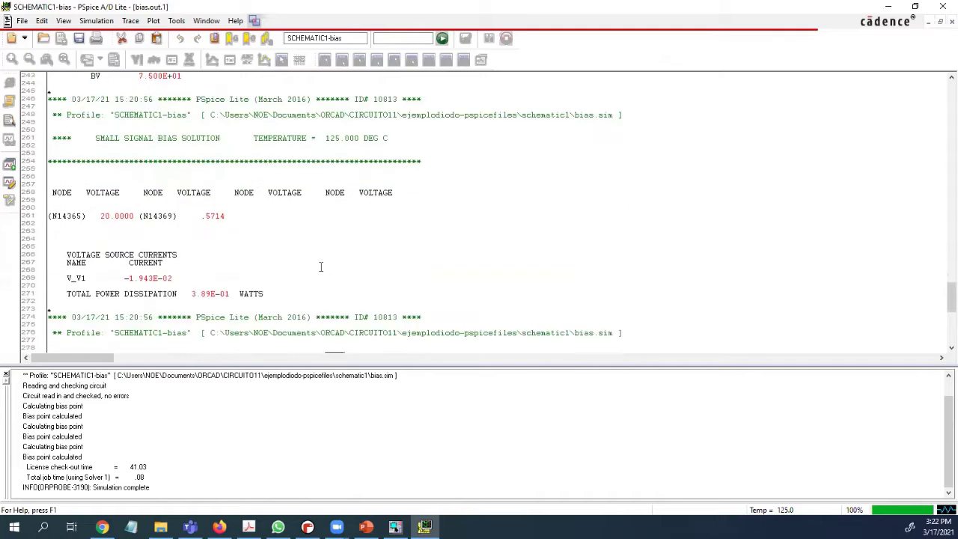
{"action": "scroll", "coordinate": [320, 266], "scroll_direction": "up", "scroll_amount": 20}
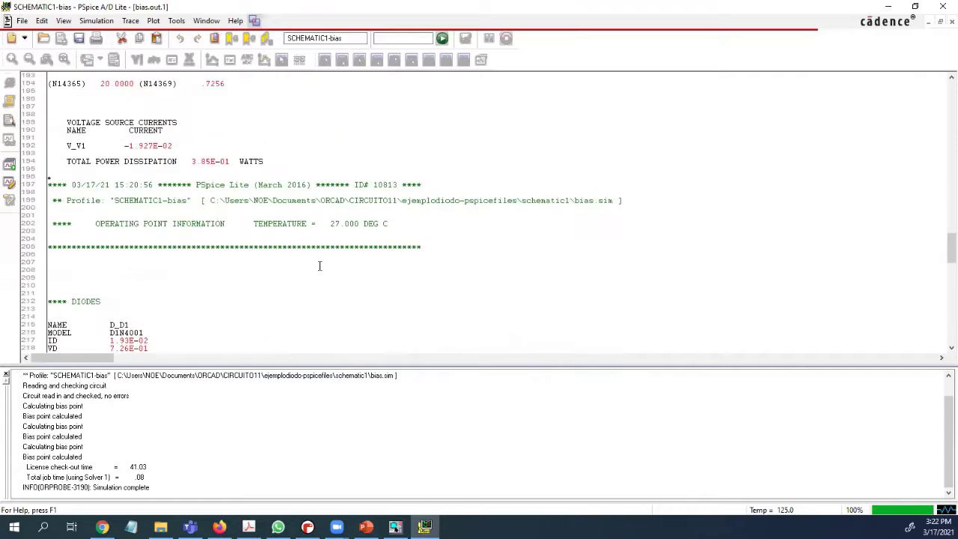
{"action": "left_click_drag", "start_coordinate": [197, 207], "coordinate": [240, 207]}
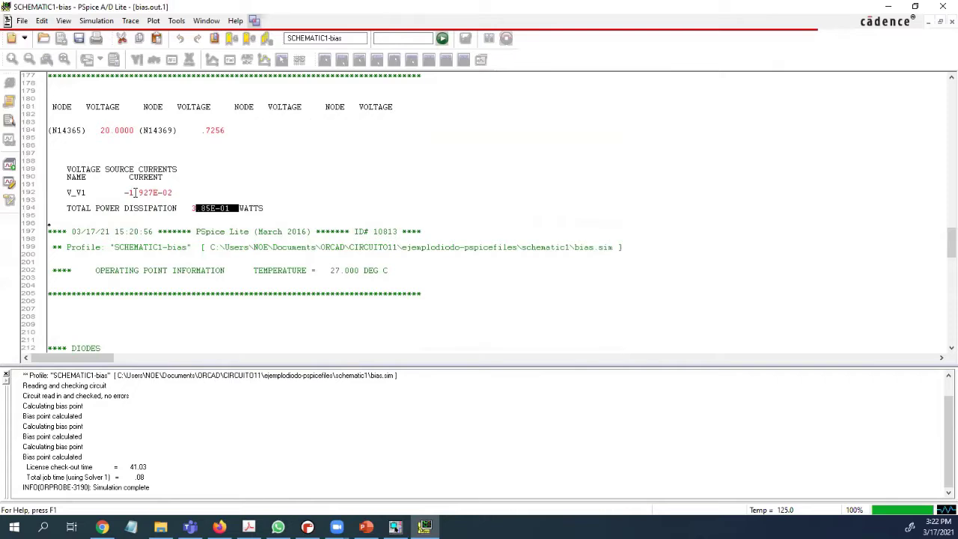
{"action": "left_click_drag", "start_coordinate": [134, 192], "coordinate": [163, 195]}
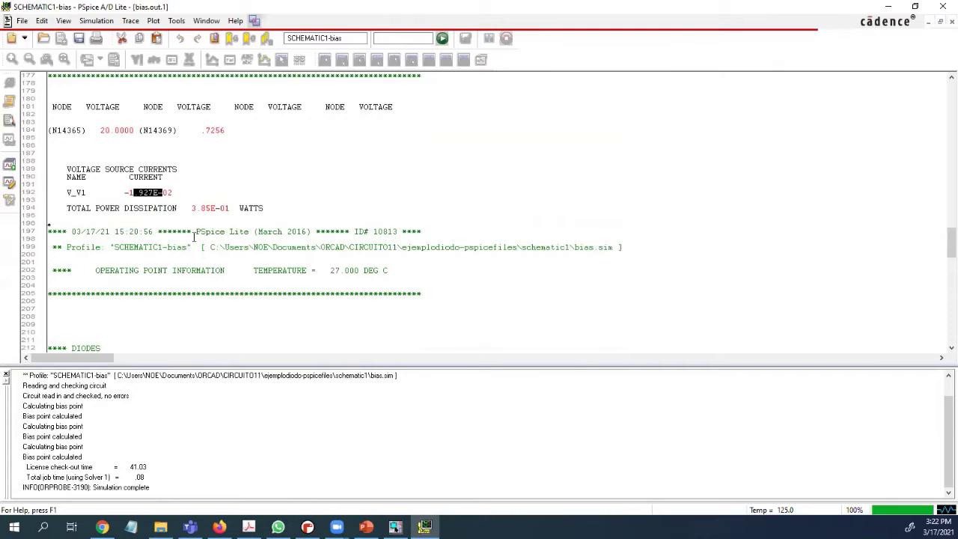
{"action": "scroll", "coordinate": [194, 236], "scroll_direction": "up", "scroll_amount": 6}
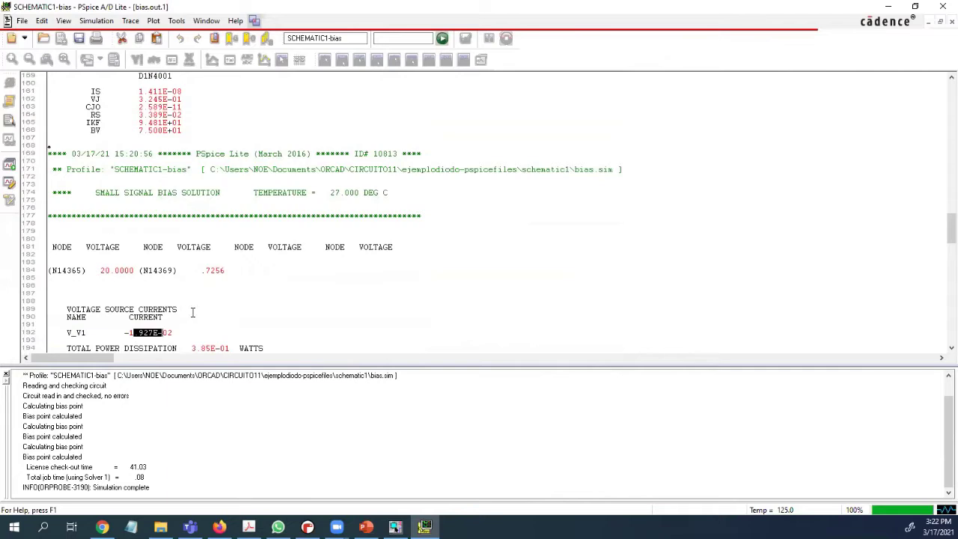
Return to the 0 °C small signal bias solution and highlight its total power dissipation, V_V1 current and both node voltages
{"action": "scroll", "coordinate": [194, 308], "scroll_direction": "up", "scroll_amount": 8}
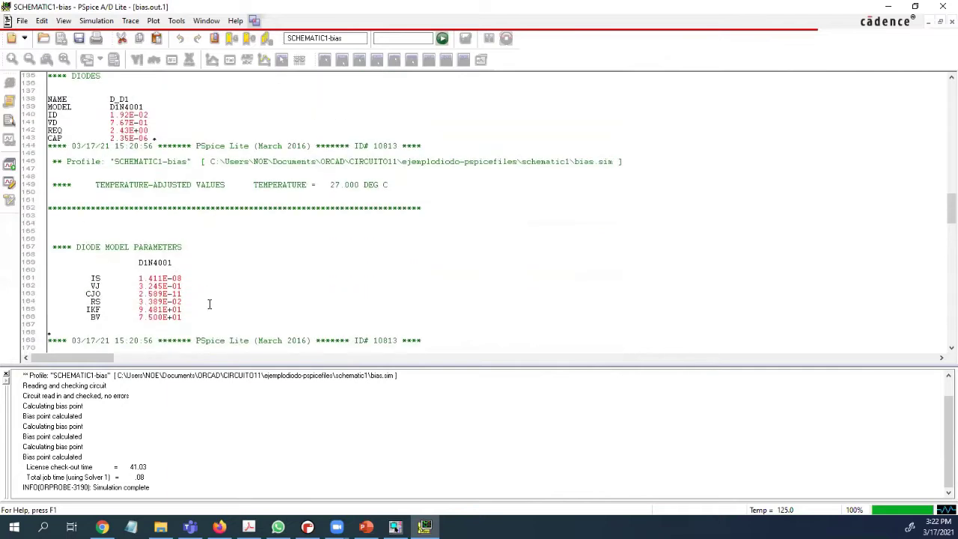
{"action": "scroll", "coordinate": [210, 304], "scroll_direction": "up", "scroll_amount": 11}
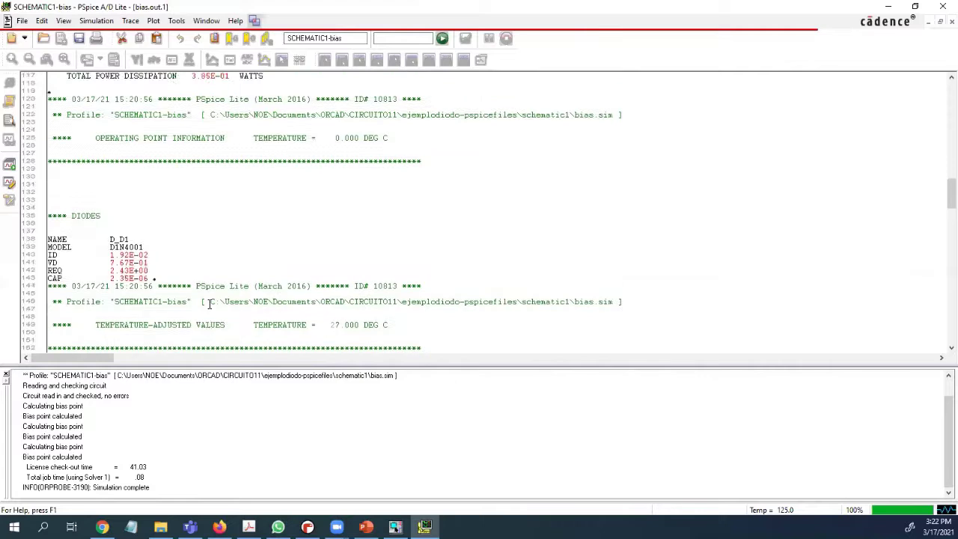
{"action": "scroll", "coordinate": [209, 304], "scroll_direction": "up", "scroll_amount": 12}
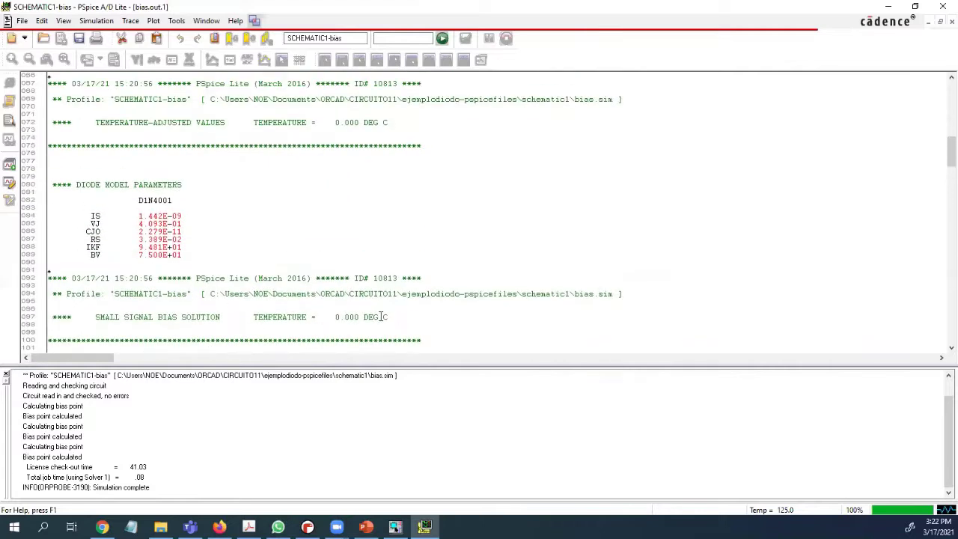
{"action": "scroll", "coordinate": [233, 293], "scroll_direction": "up", "scroll_amount": 1}
{"action": "scroll", "coordinate": [233, 293], "scroll_direction": "down", "scroll_amount": 8}
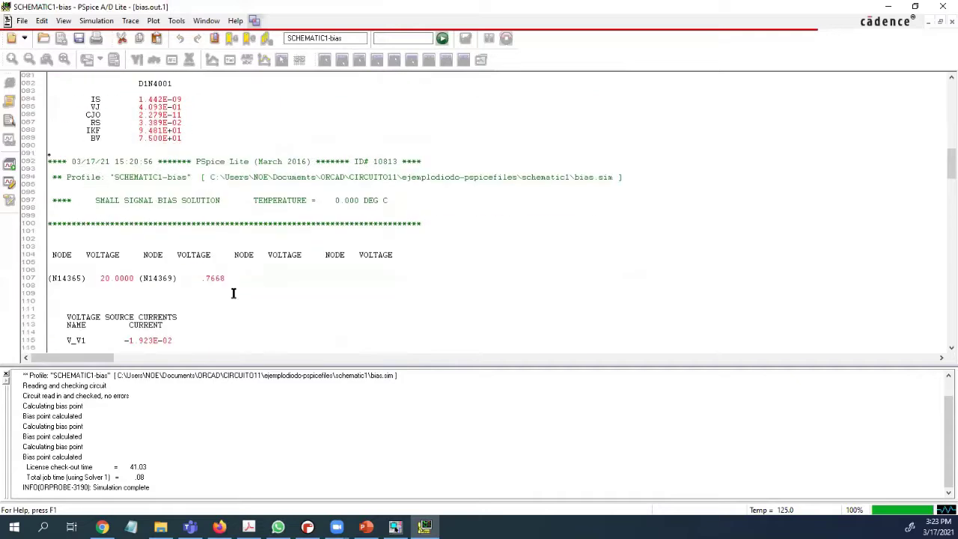
{"action": "scroll", "coordinate": [233, 293], "scroll_direction": "down", "scroll_amount": 2}
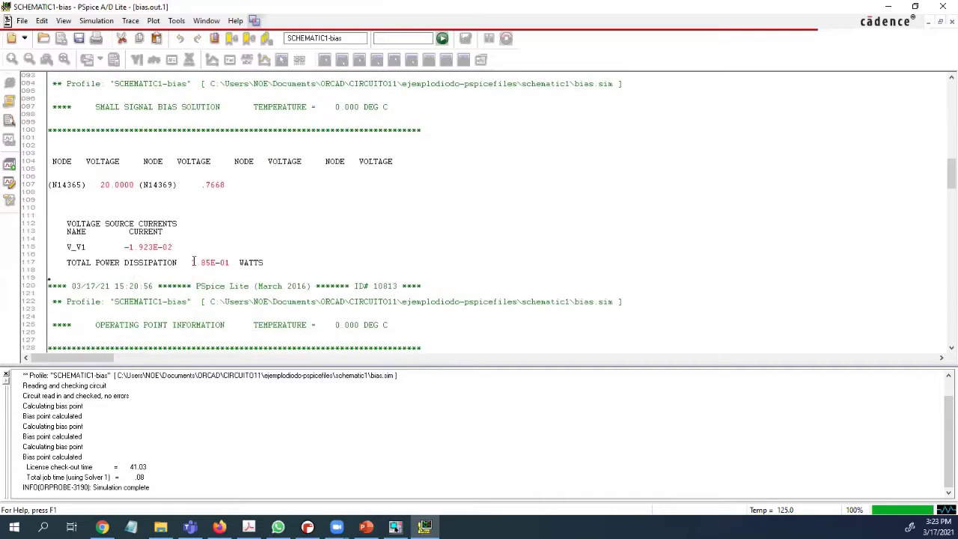
{"action": "left_click_drag", "start_coordinate": [191, 261], "coordinate": [268, 259]}
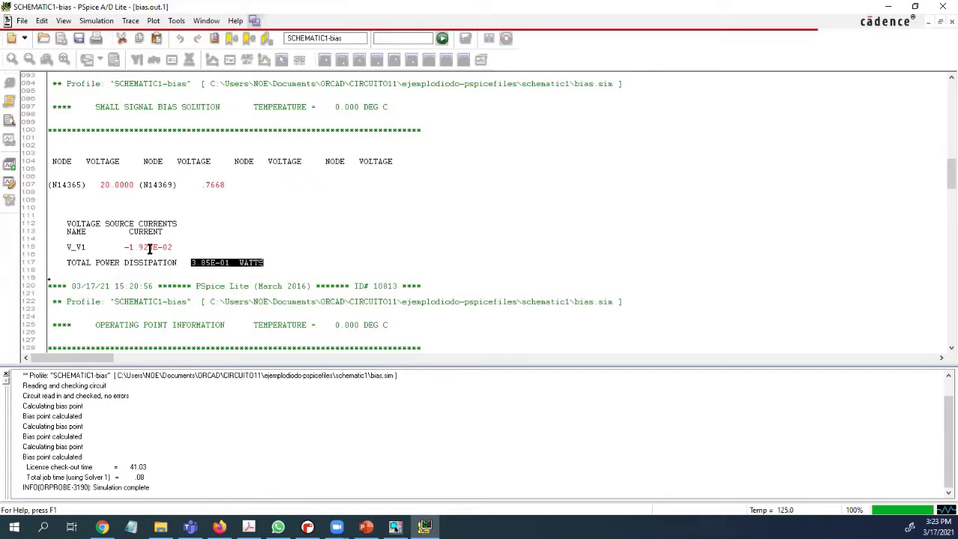
{"action": "left_click_drag", "start_coordinate": [124, 247], "coordinate": [192, 252]}
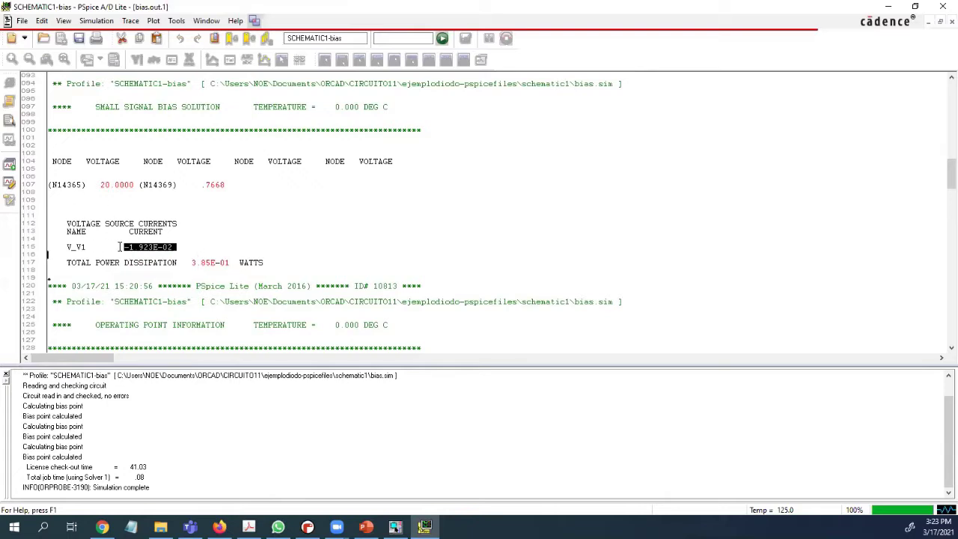
{"action": "left_click_drag", "start_coordinate": [101, 184], "coordinate": [142, 184]}
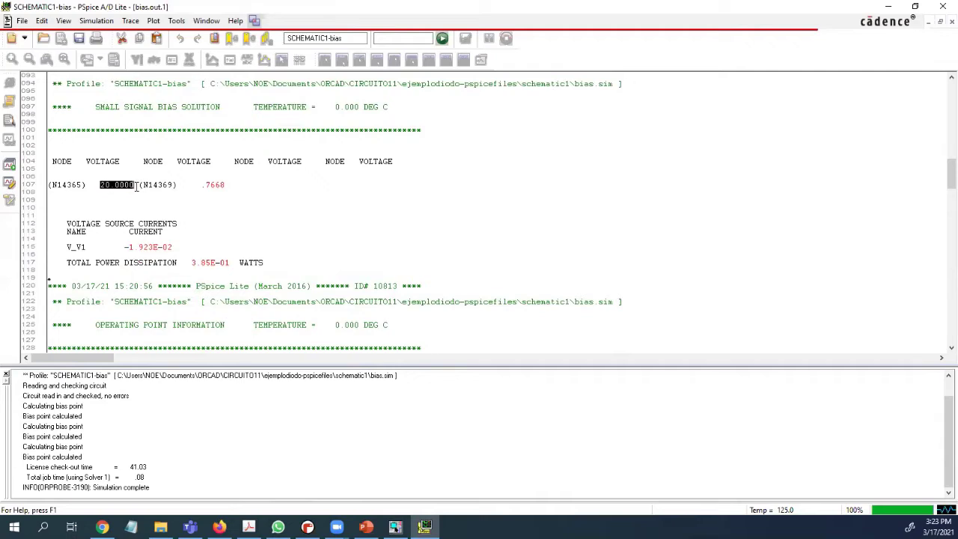
{"action": "left_click_drag", "start_coordinate": [200, 184], "coordinate": [236, 183]}
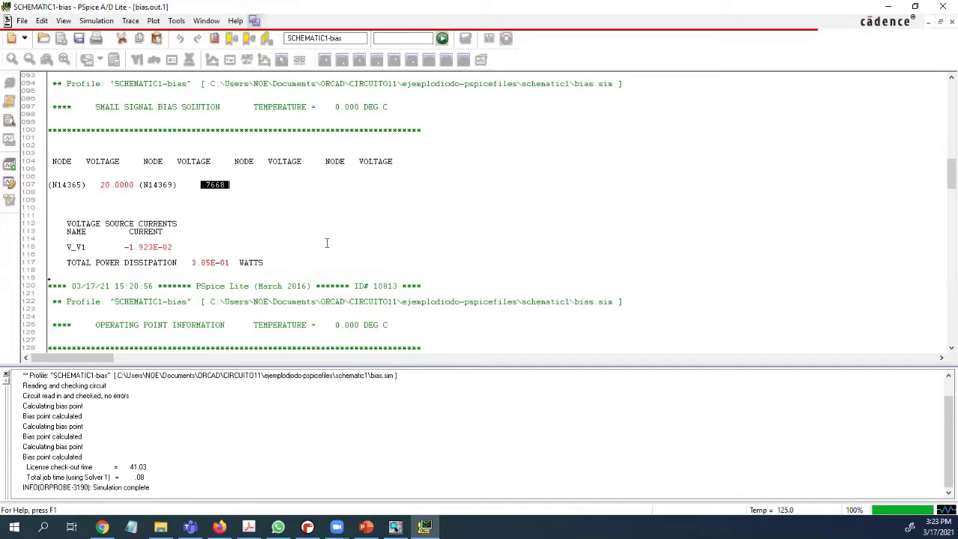
Check the 0 °C operating point information for diode D_D1 against the small signal bias solution
{"action": "left_click", "coordinate": [270, 273]}
{"action": "scroll", "coordinate": [351, 224], "scroll_direction": "down", "scroll_amount": 5}
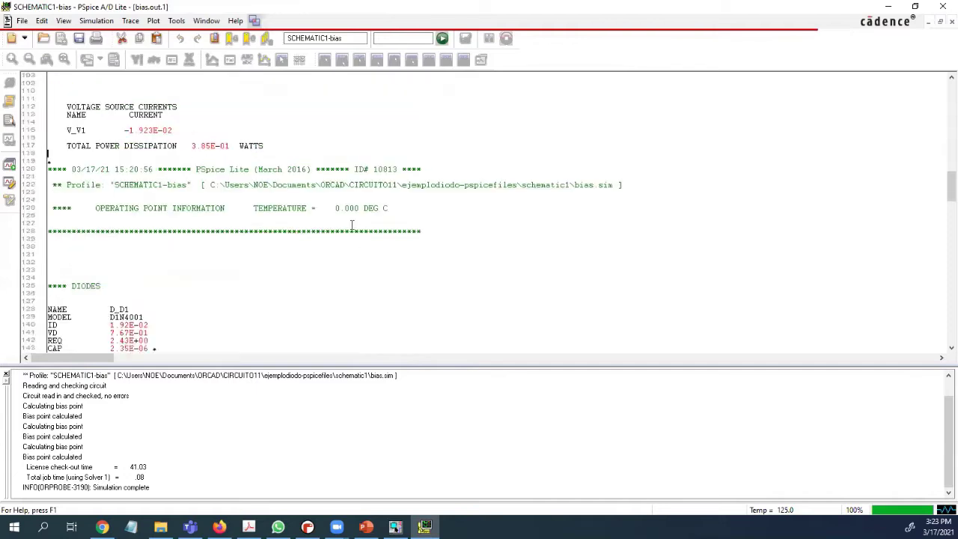
{"action": "scroll", "coordinate": [352, 225], "scroll_direction": "down", "scroll_amount": 3}
{"action": "scroll", "coordinate": [352, 224], "scroll_direction": "up", "scroll_amount": 9}
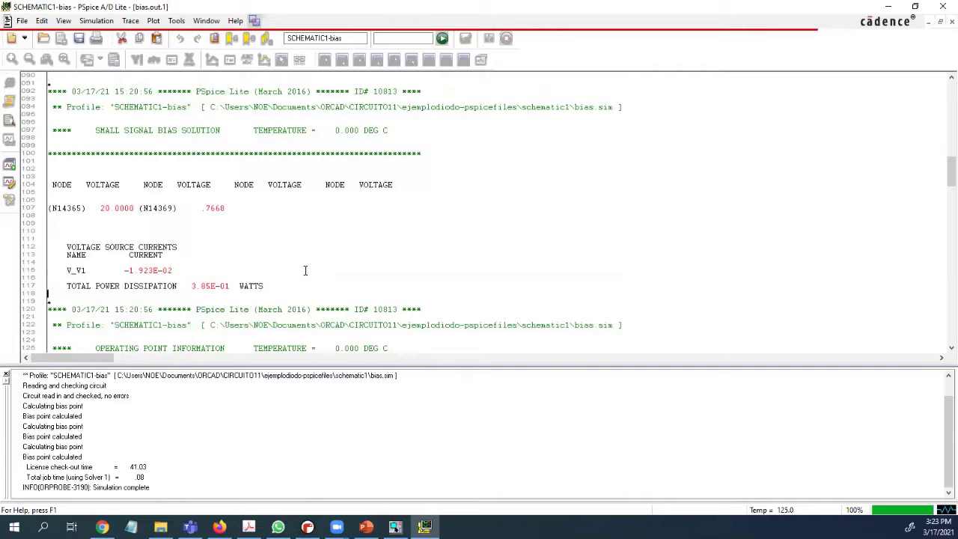
{"action": "scroll", "coordinate": [306, 270], "scroll_direction": "down", "scroll_amount": 6}
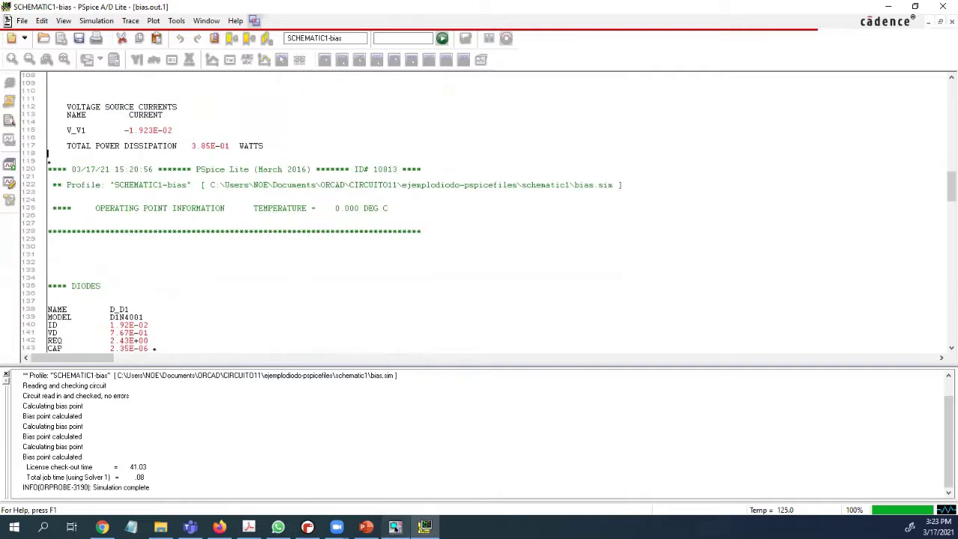
Switch to the OrCAD Capture schematic and view the bias voltages and currents displayed on the diode circuit
{"action": "mouse_move", "coordinate": [395, 526]}
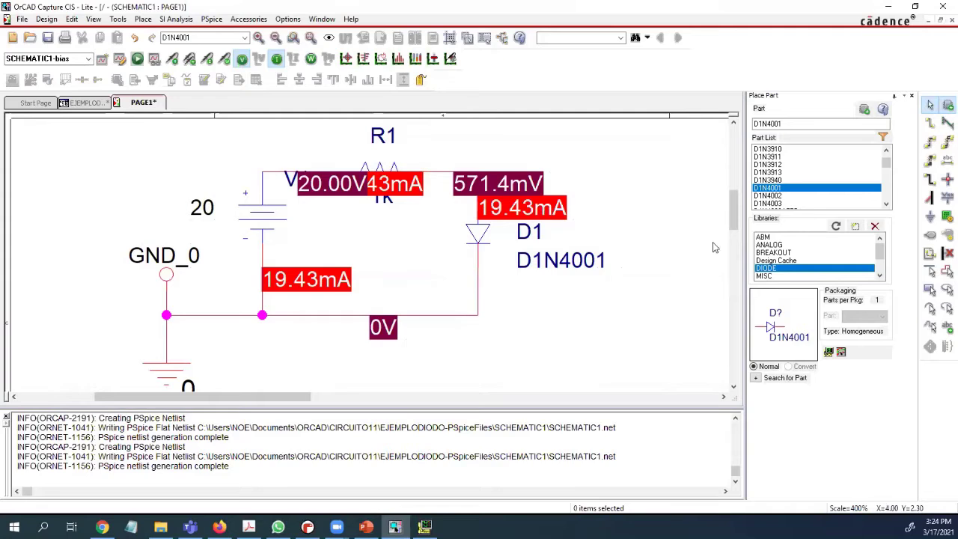
{"action": "scroll", "coordinate": [505, 357], "scroll_direction": "up", "scroll_amount": 1}
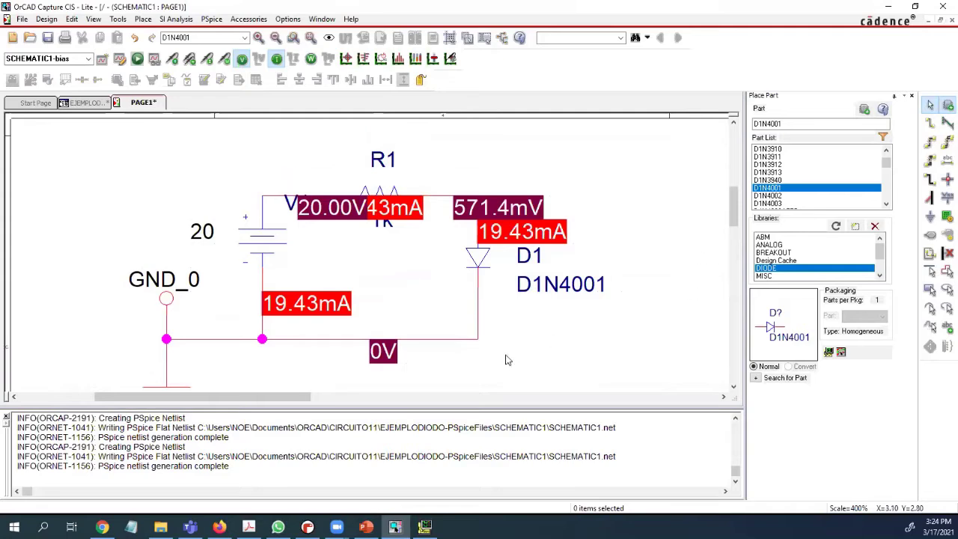
Check the bias voltages and currents displayed on the diode schematic against the PSpice A/D output file
{"action": "scroll", "coordinate": [506, 359], "scroll_direction": "down", "scroll_amount": 3}
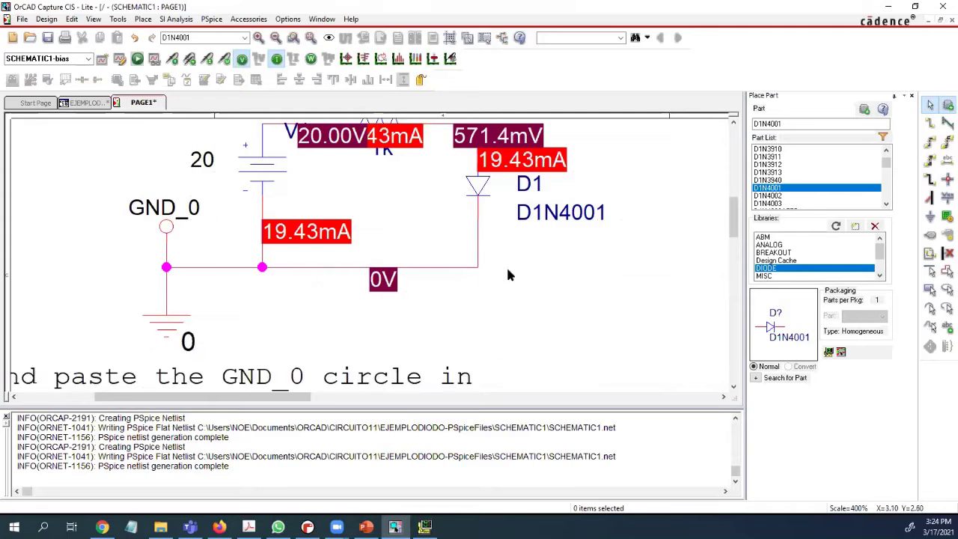
{"action": "scroll", "coordinate": [524, 258], "scroll_direction": "up", "scroll_amount": 1}
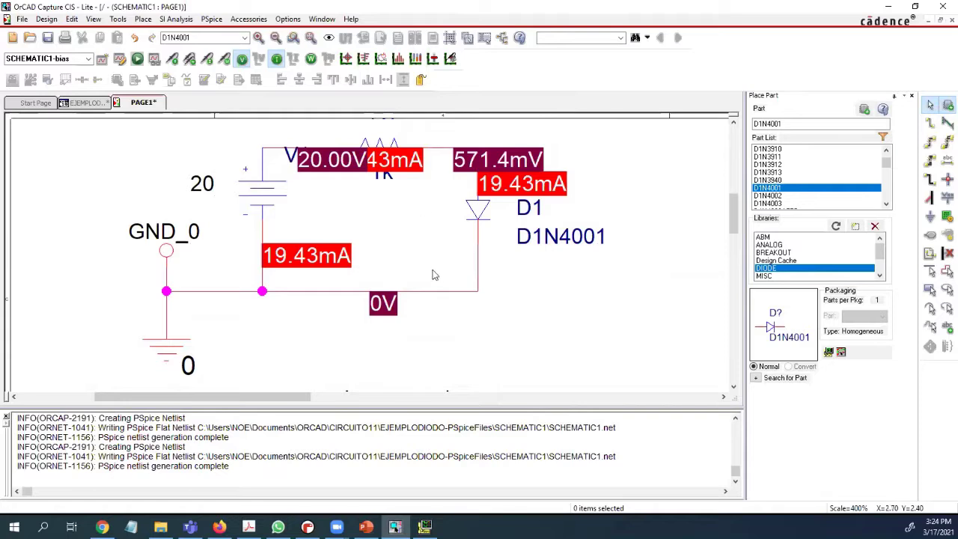
{"action": "scroll", "coordinate": [579, 277], "scroll_direction": "up", "scroll_amount": 4}
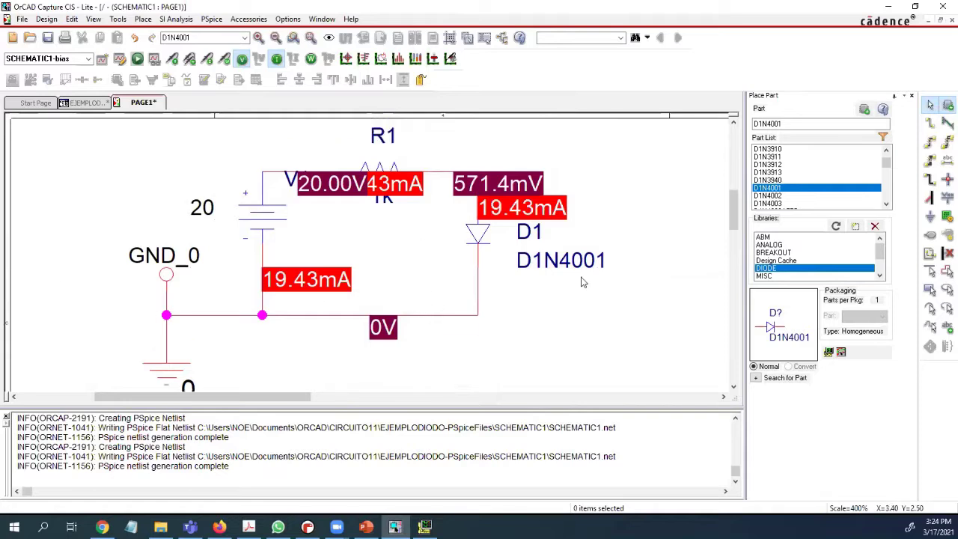
{"action": "scroll", "coordinate": [583, 282], "scroll_direction": "down", "scroll_amount": 4}
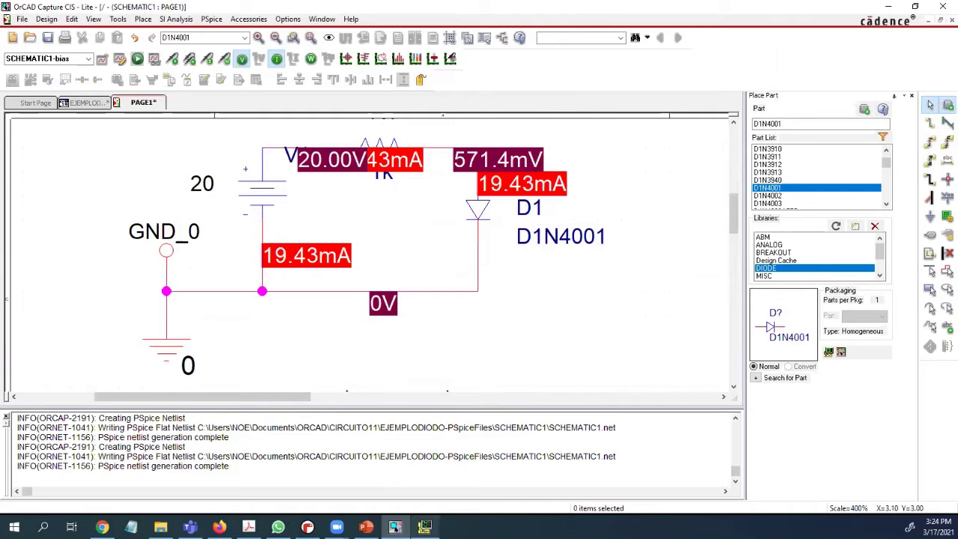
{"action": "left_click", "coordinate": [424, 526]}
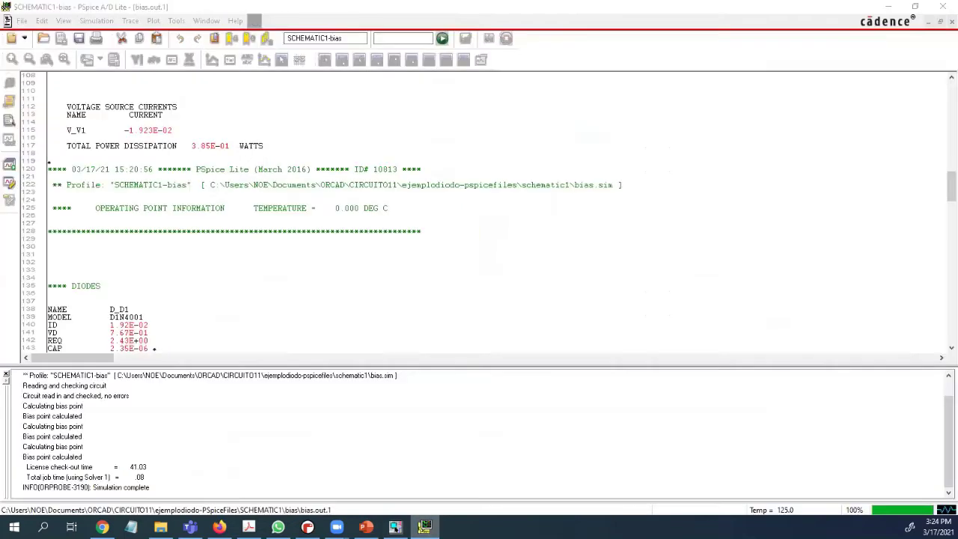
{"action": "left_click", "coordinate": [395, 526]}
{"action": "mouse_move", "coordinate": [395, 526]}
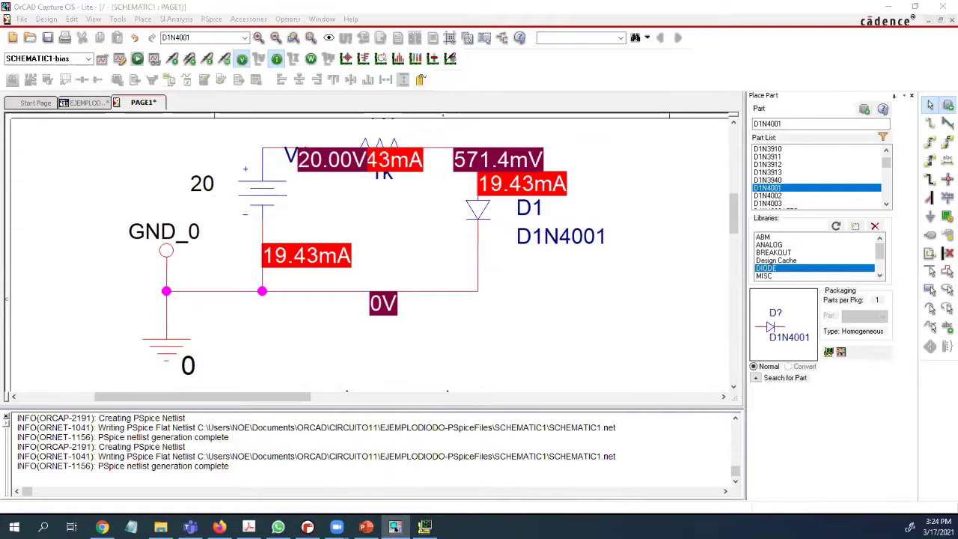
{"action": "left_click", "coordinate": [436, 388]}
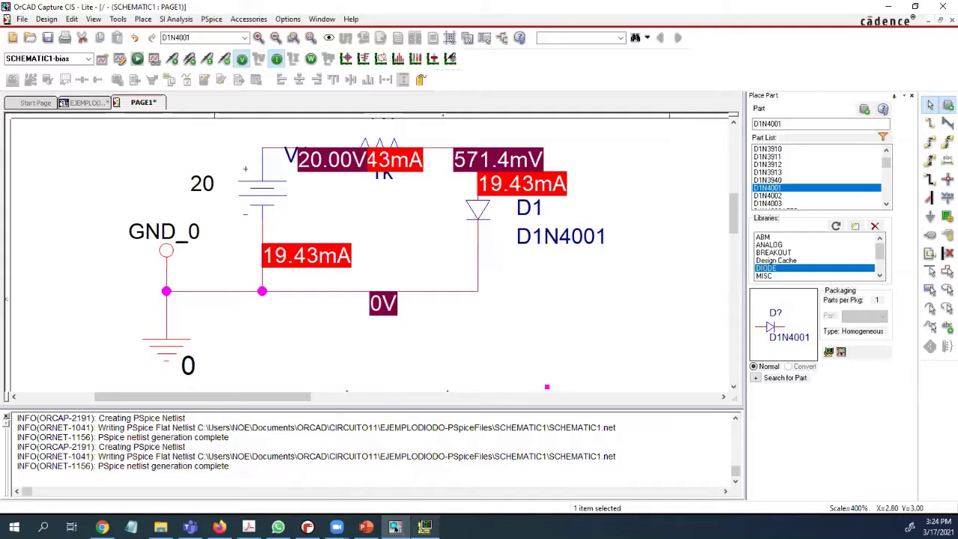
{"action": "mouse_move", "coordinate": [425, 526]}
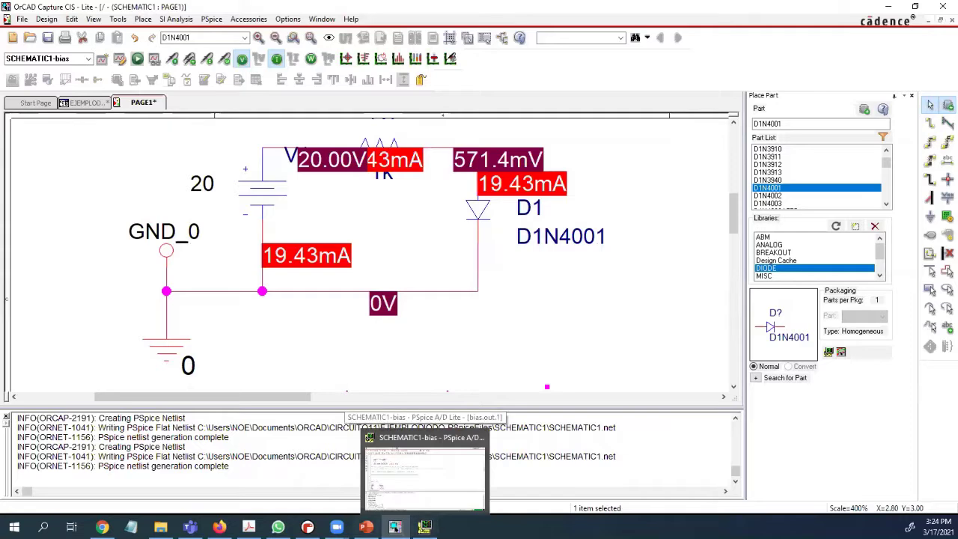
{"action": "left_click", "coordinate": [424, 526]}
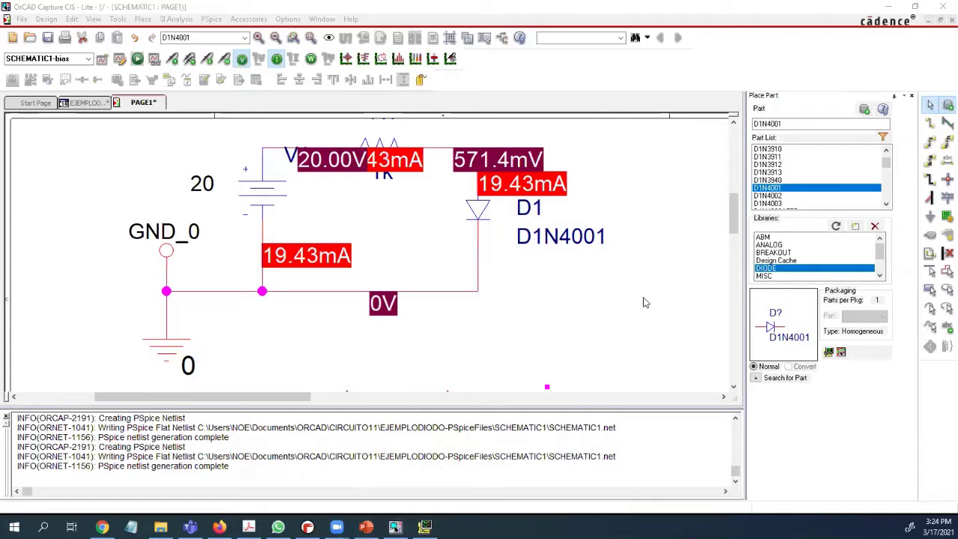
Hide the bias current and bias voltage displays on the diode schematic
{"action": "scroll", "coordinate": [643, 302], "scroll_direction": "up", "scroll_amount": 2}
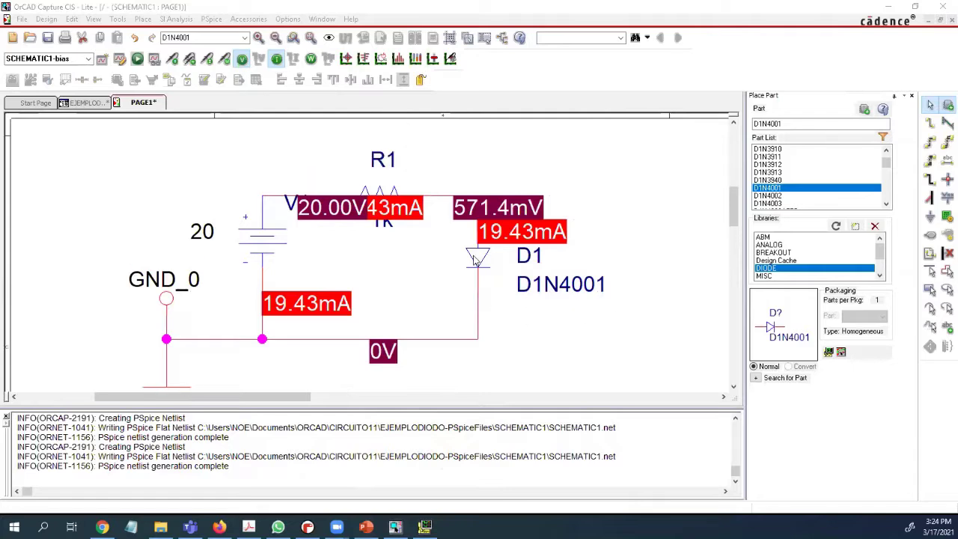
{"action": "scroll", "coordinate": [476, 258], "scroll_direction": "down", "scroll_amount": 5}
{"action": "scroll", "coordinate": [493, 278], "scroll_direction": "up", "scroll_amount": 3}
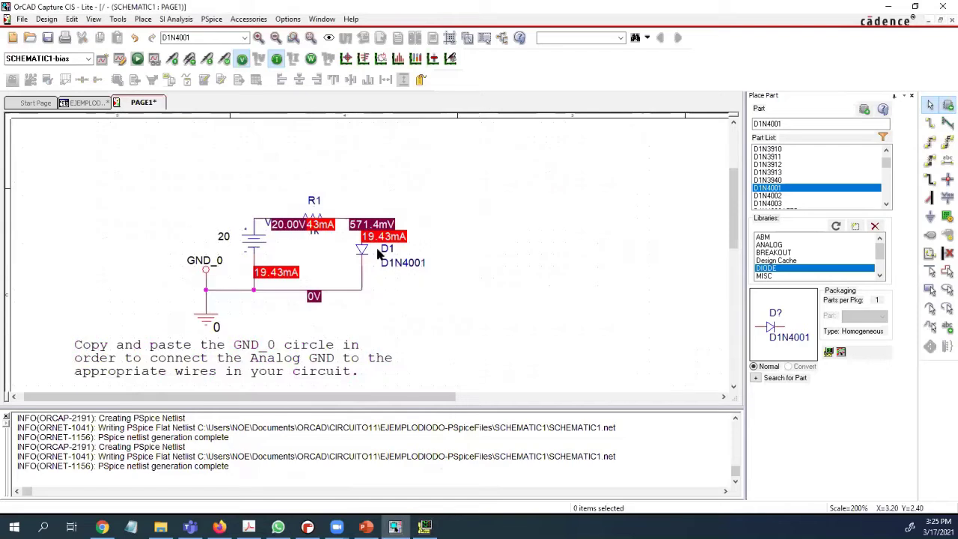
{"action": "left_click", "coordinate": [276, 59]}
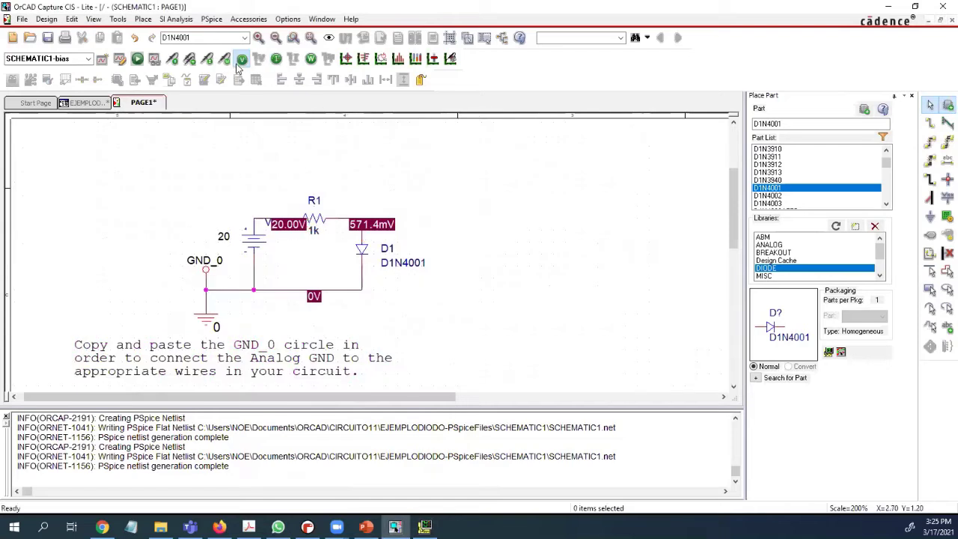
{"action": "left_click", "coordinate": [241, 59]}
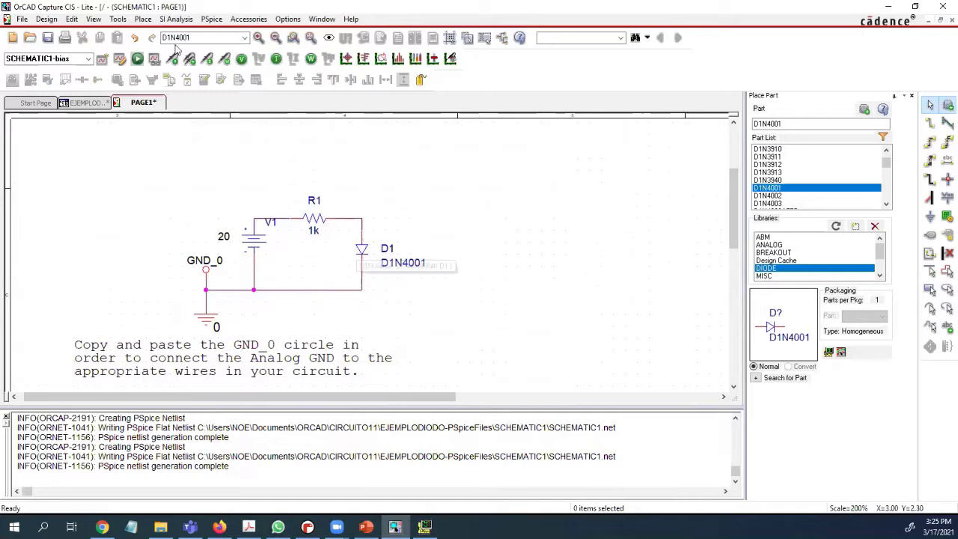
Examine the General Settings, Temperature (Sweep), Save Bias Point and Load Bias Point options of the bias simulation profile, discarding any changes
{"action": "left_click", "coordinate": [120, 59]}
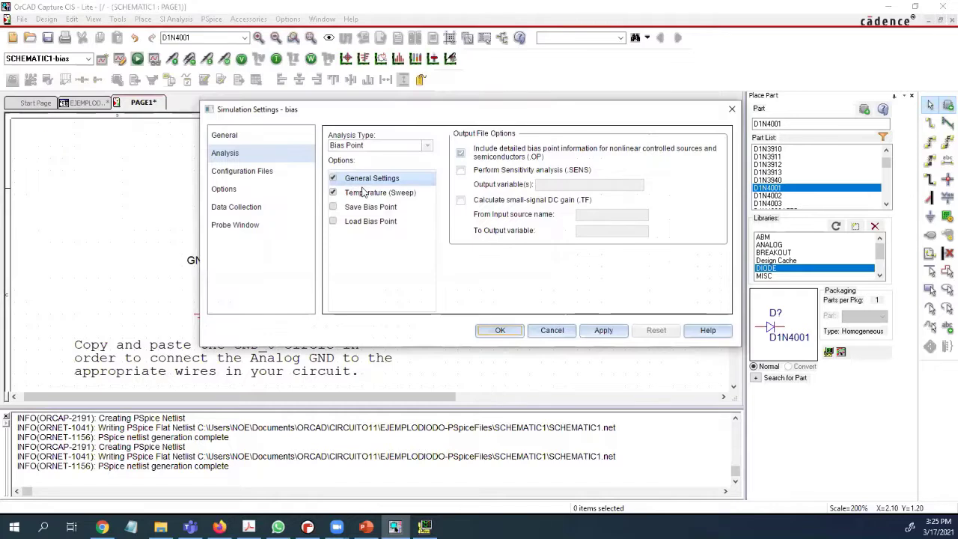
{"action": "left_click", "coordinate": [364, 190]}
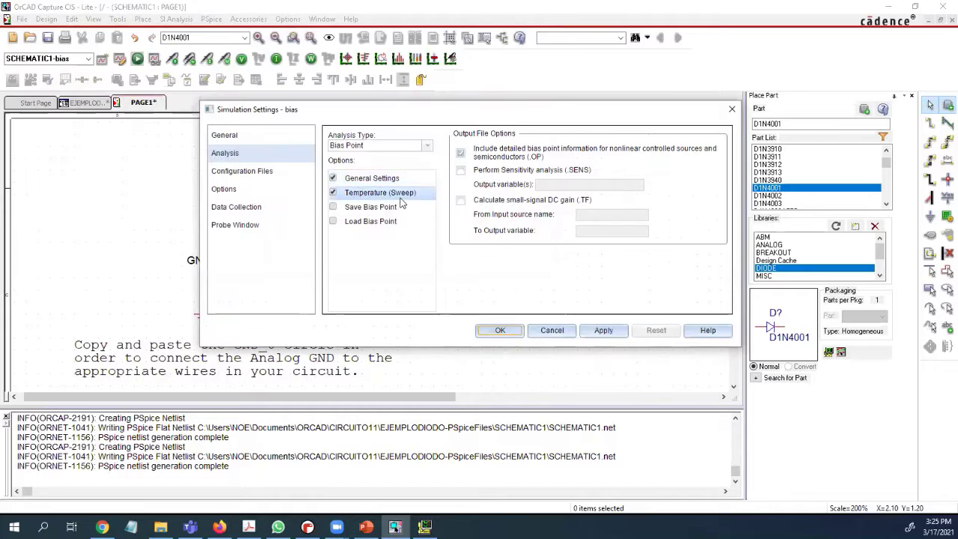
{"action": "left_click", "coordinate": [371, 178]}
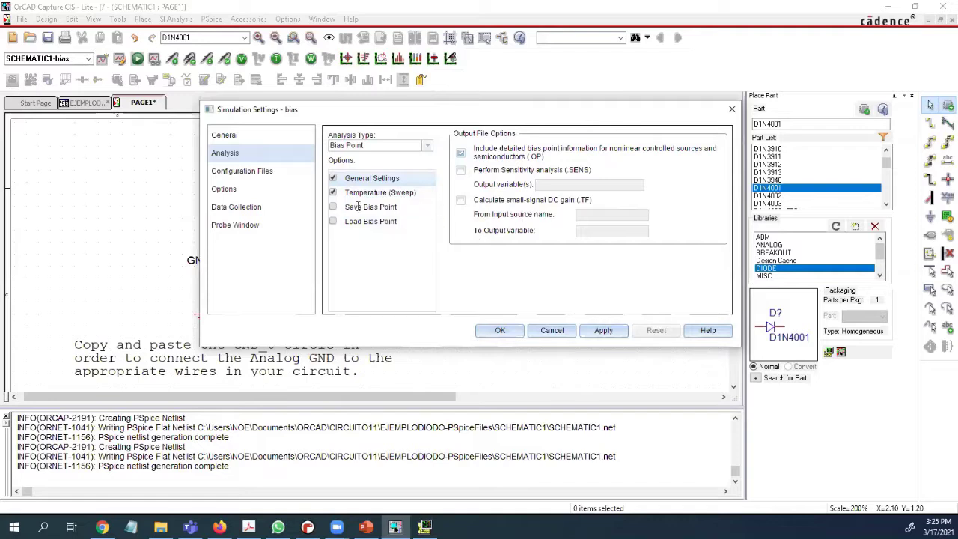
{"action": "left_click", "coordinate": [333, 207]}
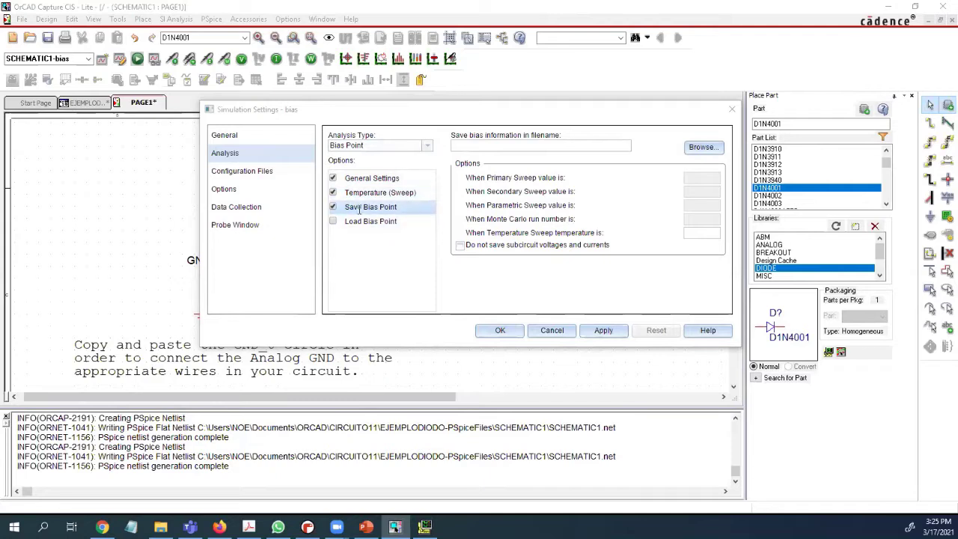
{"action": "left_click", "coordinate": [333, 207]}
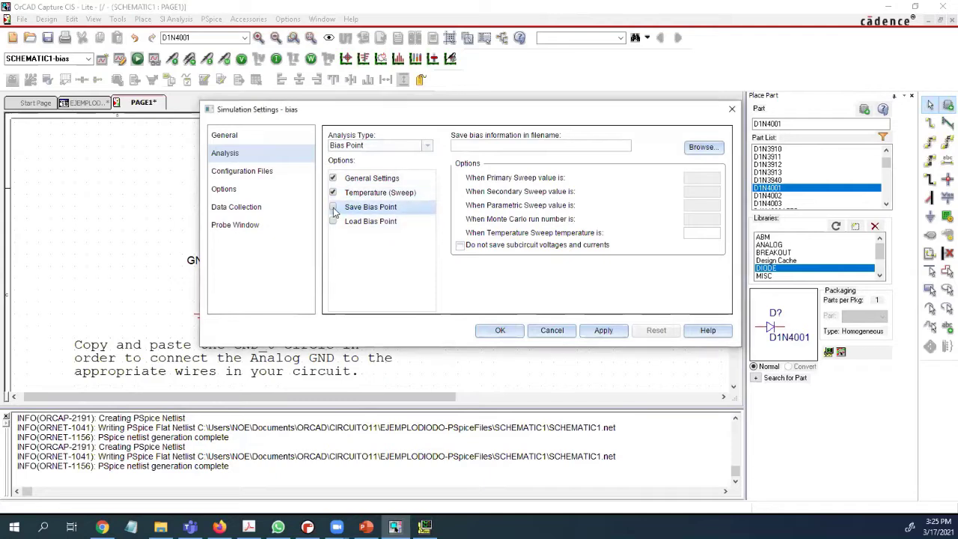
{"action": "left_click", "coordinate": [333, 222]}
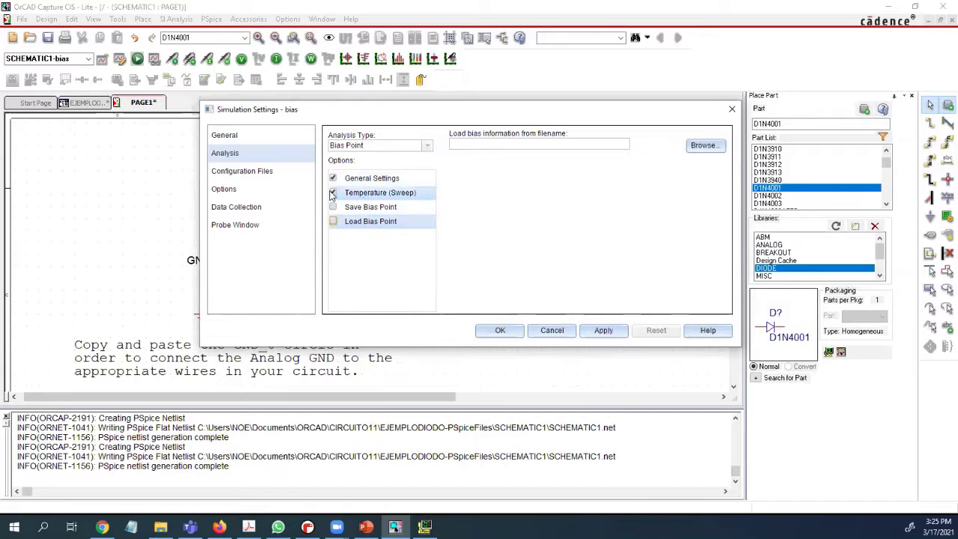
{"action": "left_click", "coordinate": [333, 193]}
{"action": "left_click", "coordinate": [348, 192]}
{"action": "left_click", "coordinate": [359, 182]}
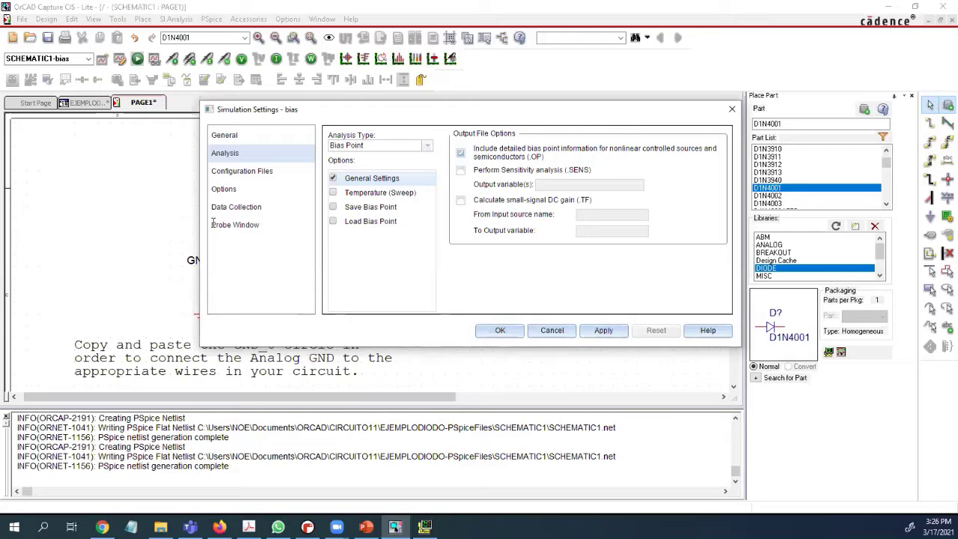
{"action": "left_click", "coordinate": [551, 332]}
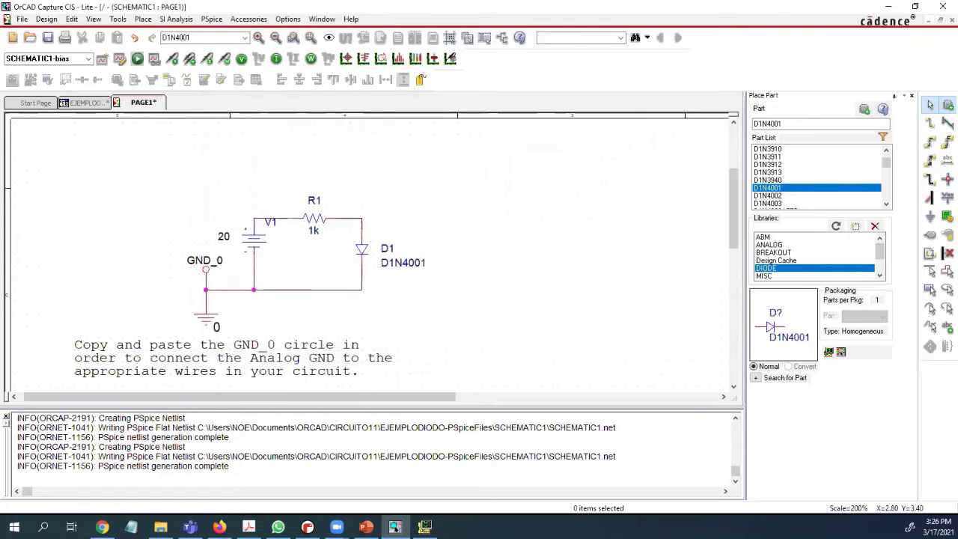
{"action": "left_click", "coordinate": [14, 527]}
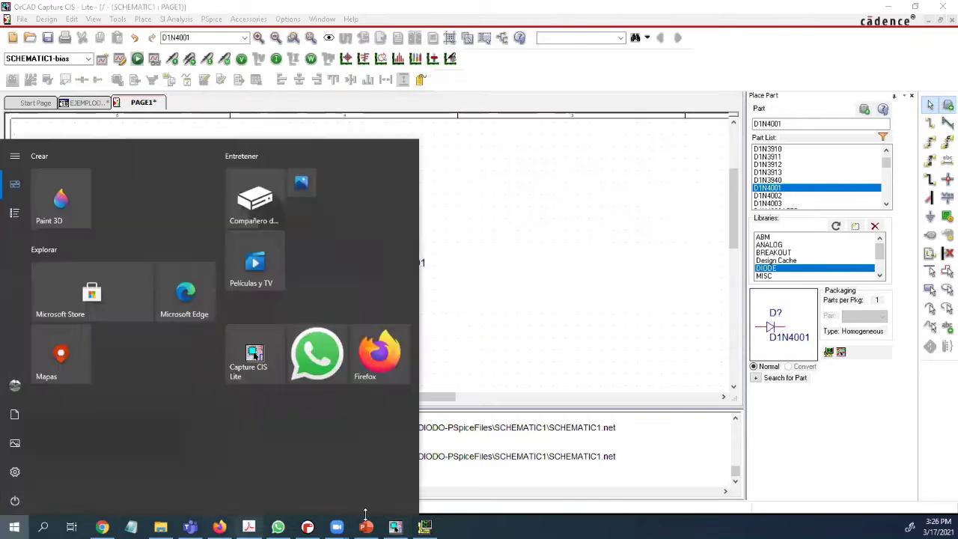
{"action": "left_click", "coordinate": [558, 291]}
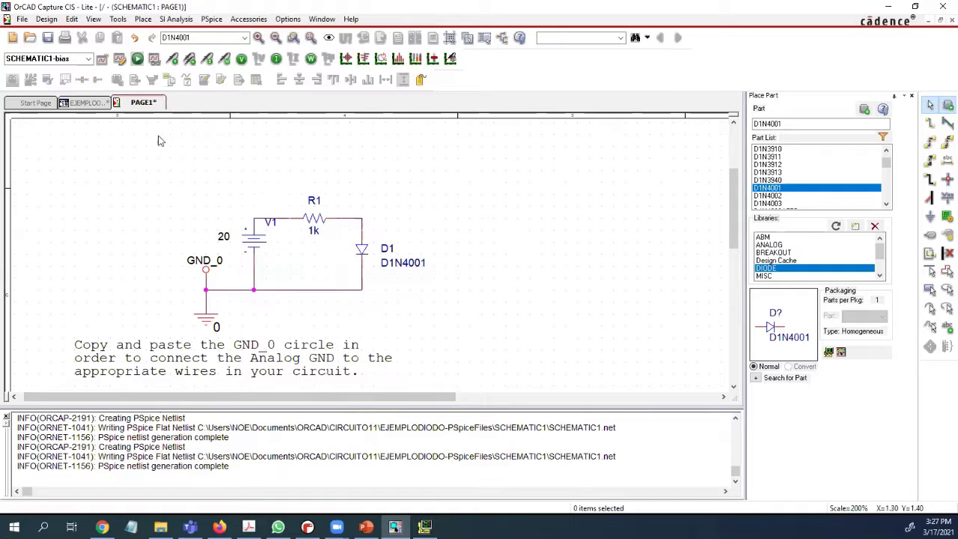
View the bias profile's simulation settings and the New Simulation dialog, leaving both without making changes
{"action": "left_click", "coordinate": [120, 64]}
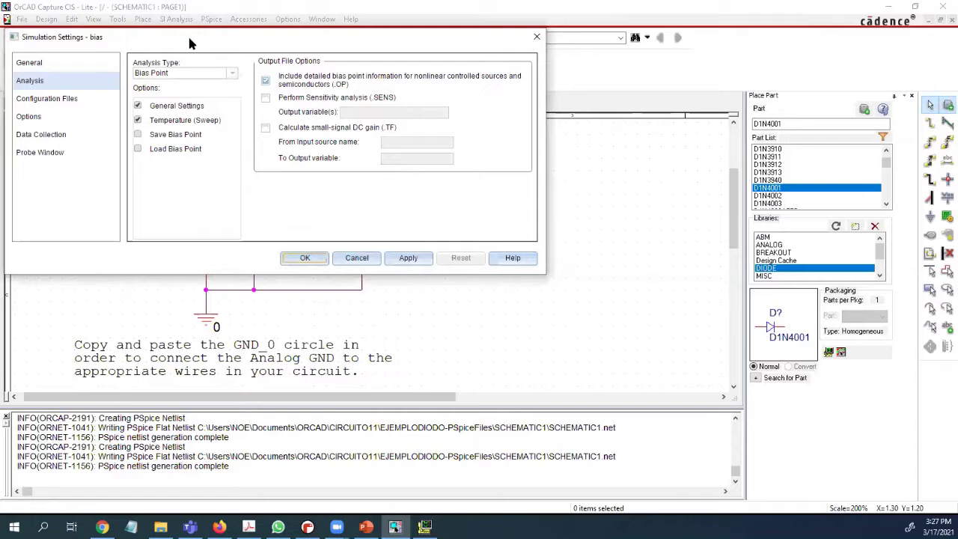
{"action": "left_click_drag", "start_coordinate": [190, 45], "coordinate": [536, 87]}
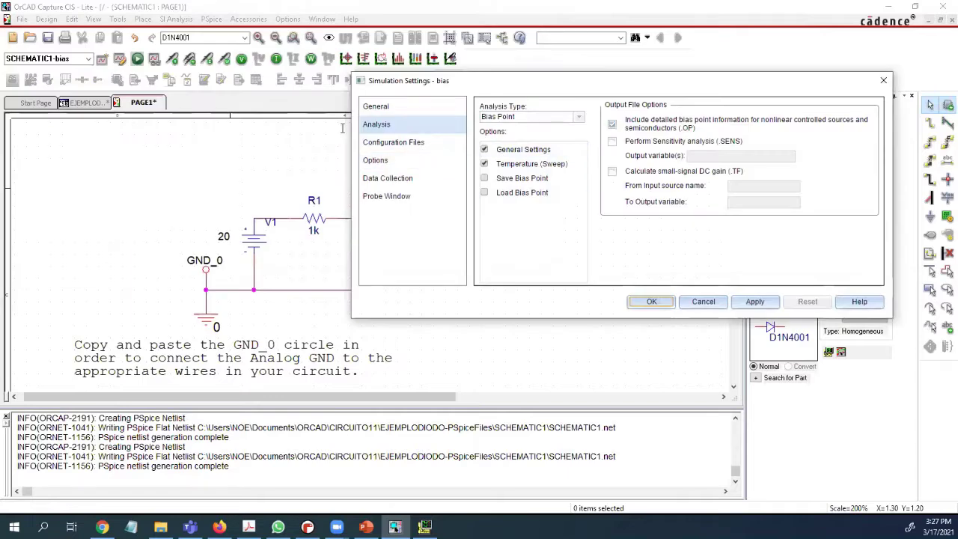
{"action": "left_click", "coordinate": [703, 301]}
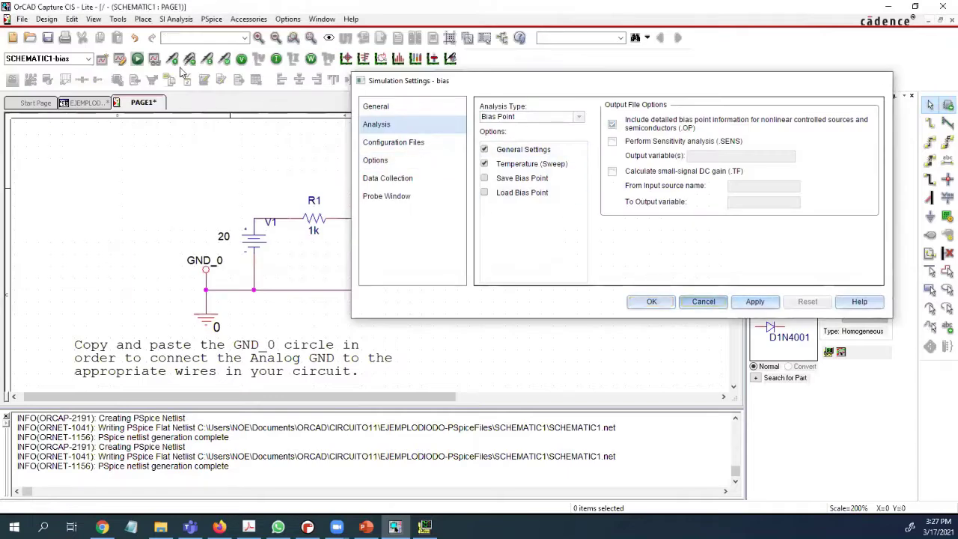
{"action": "left_click", "coordinate": [102, 60]}
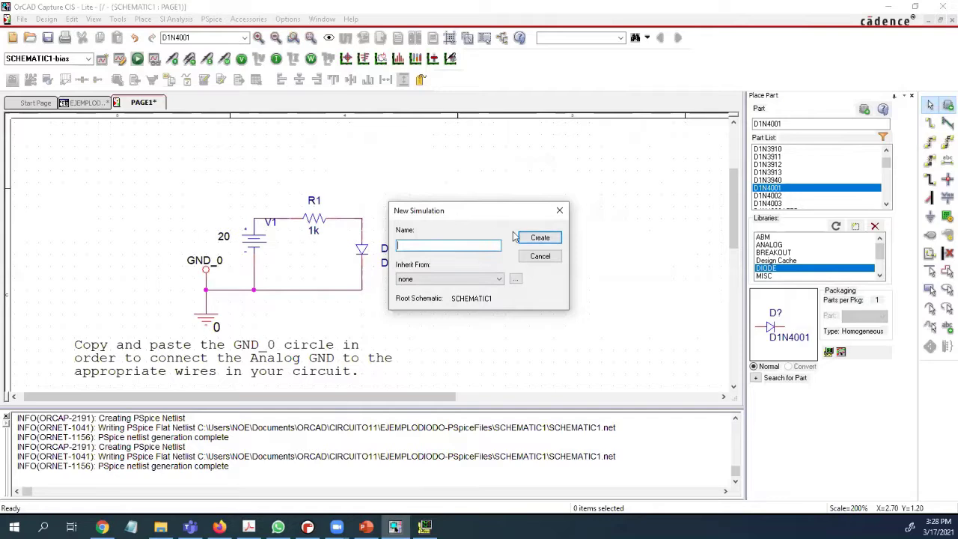
{"action": "left_click", "coordinate": [559, 211]}
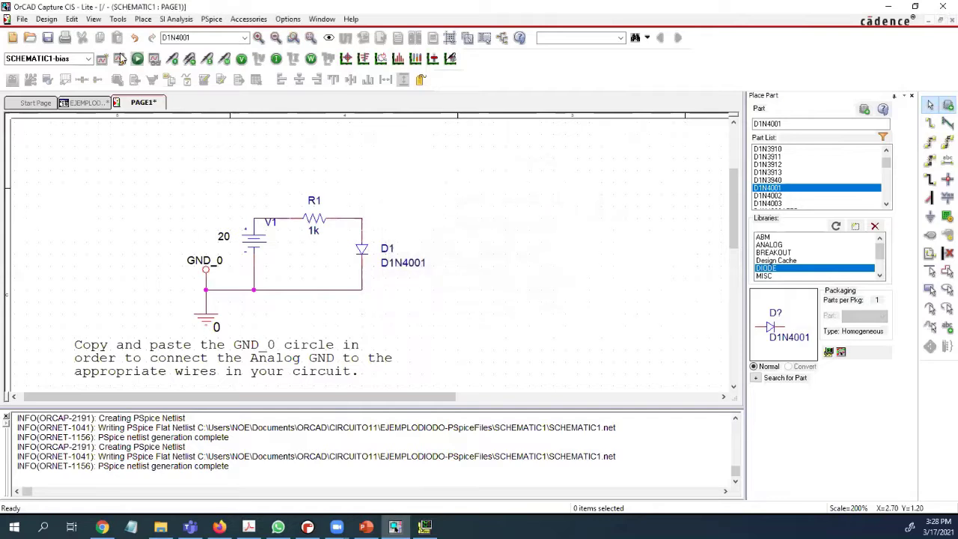
{"action": "left_click", "coordinate": [120, 59]}
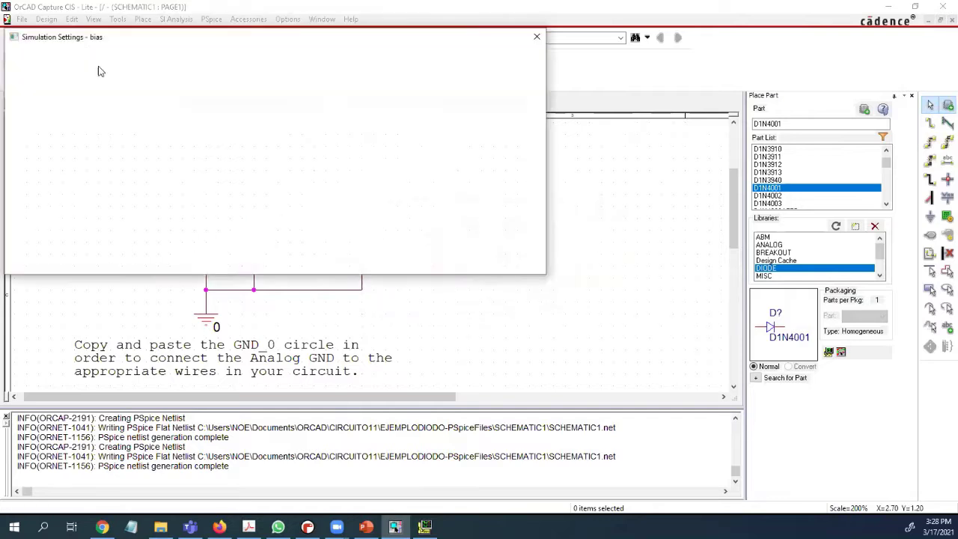
{"action": "left_click", "coordinate": [536, 36]}
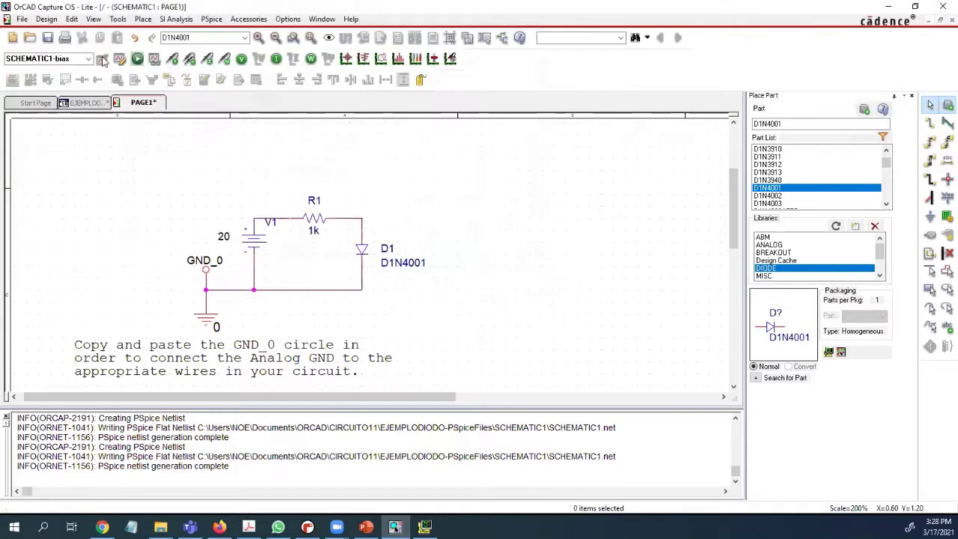
{"action": "left_click", "coordinate": [118, 62]}
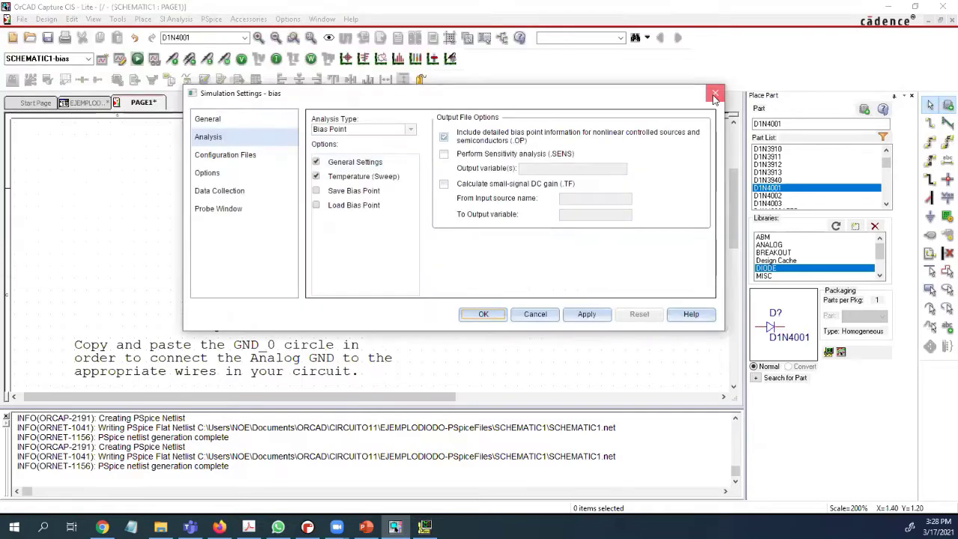
{"action": "left_click", "coordinate": [714, 95]}
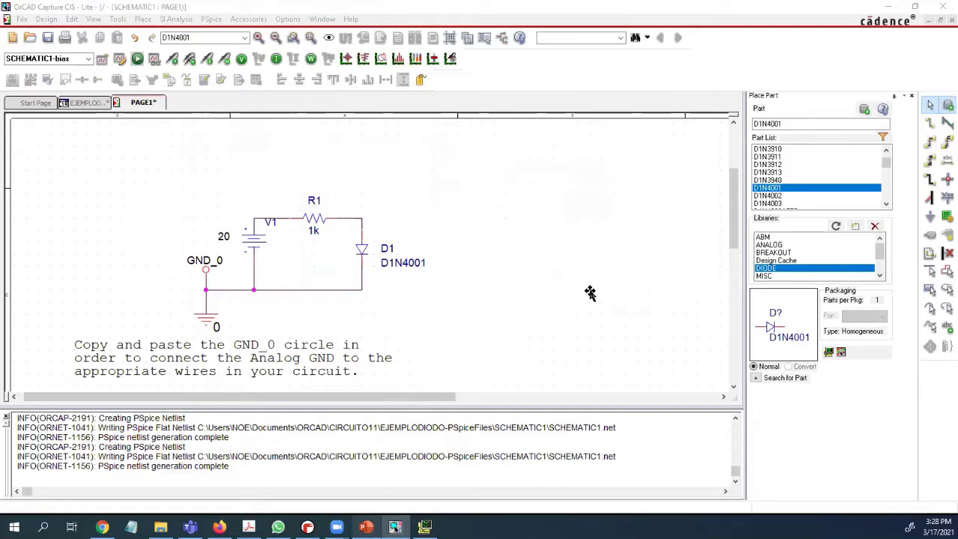
Switch to the PowerPoint course slides, view the DC diode sweep and transistor DC analysis exercises, and return to OrCAD Capture
{"action": "key", "text": "alt+Tab"}
{"action": "scroll", "coordinate": [598, 284], "scroll_direction": "down", "scroll_amount": 2}
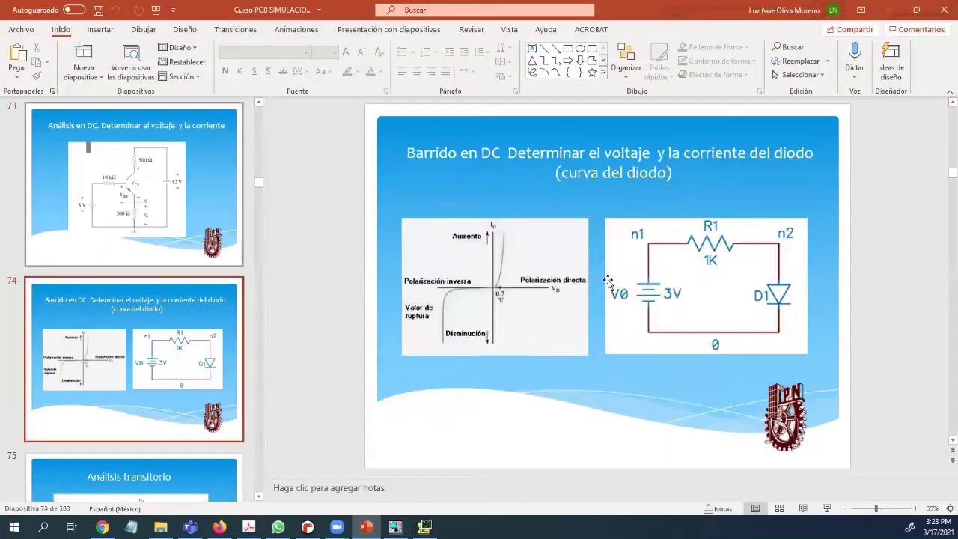
{"action": "scroll", "coordinate": [598, 292], "scroll_direction": "up", "scroll_amount": 1}
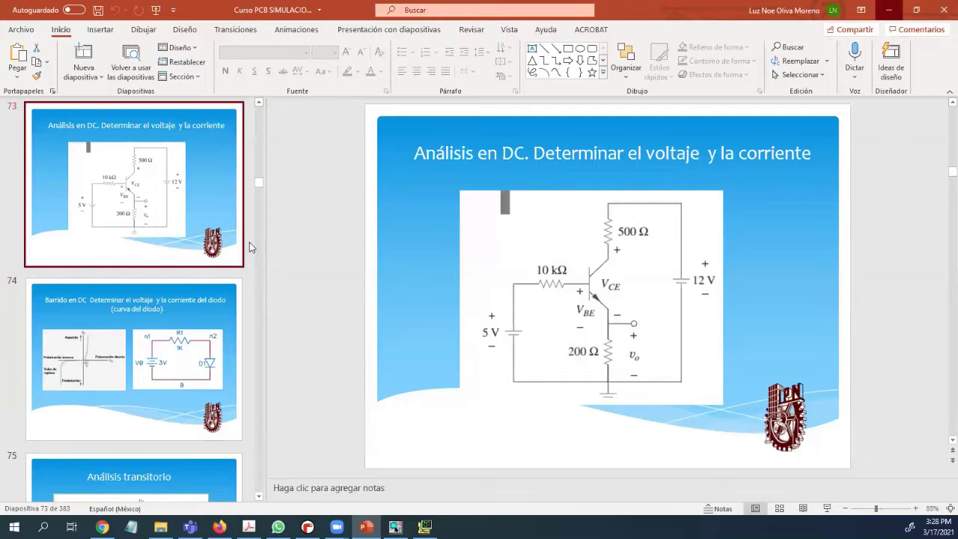
{"action": "key", "text": "alt+Tab"}
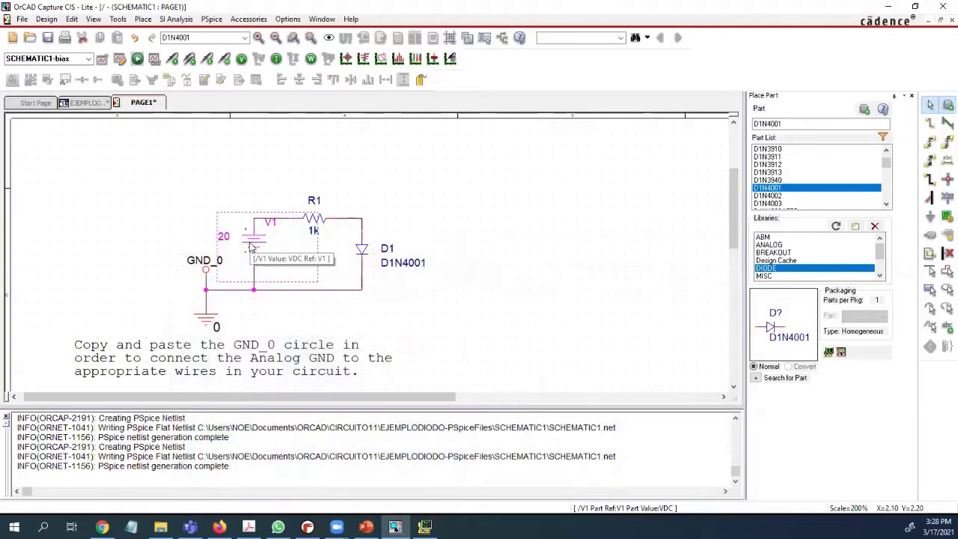
Copy the DC source V1 and paste the duplicate in the empty area to the right of the diode circuit
{"action": "right_click", "coordinate": [251, 247]}
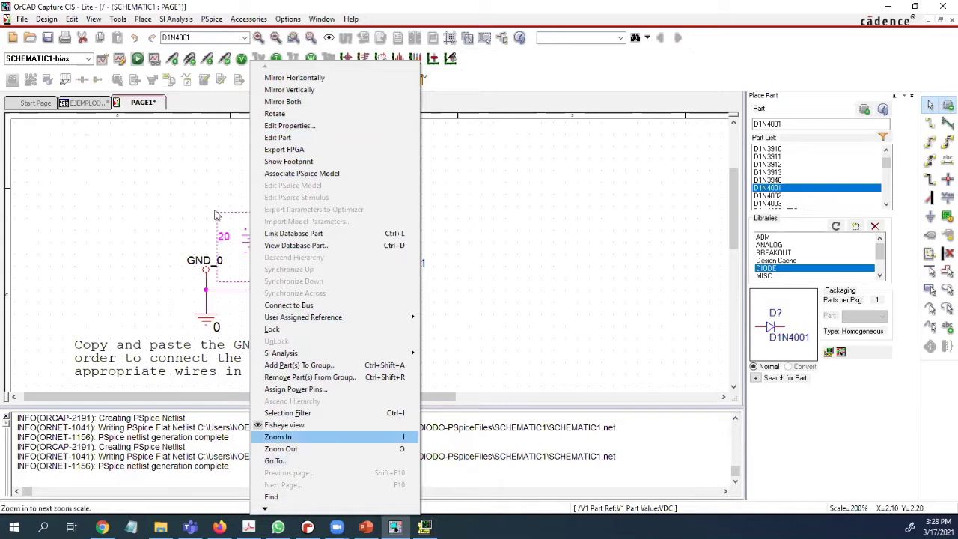
{"action": "left_click", "coordinate": [250, 252]}
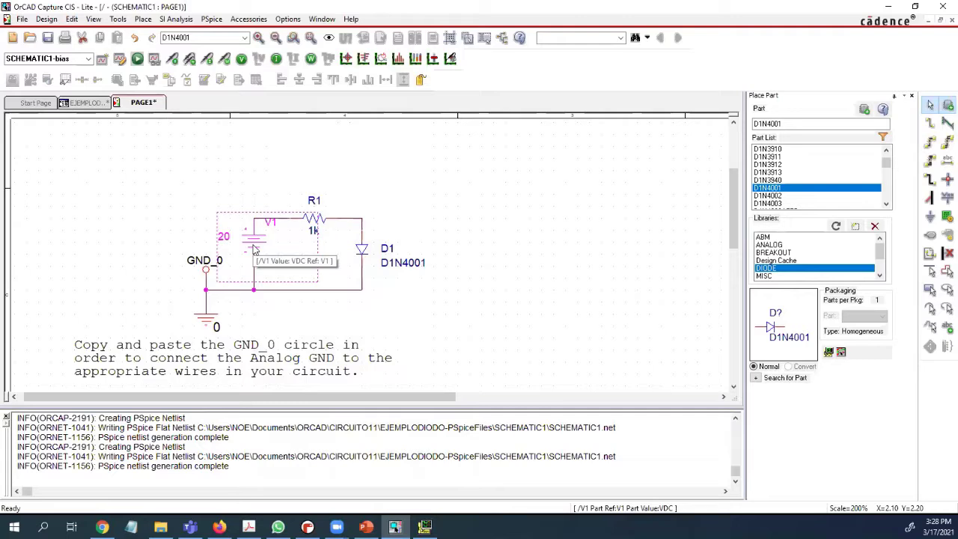
{"action": "left_click", "coordinate": [72, 18]}
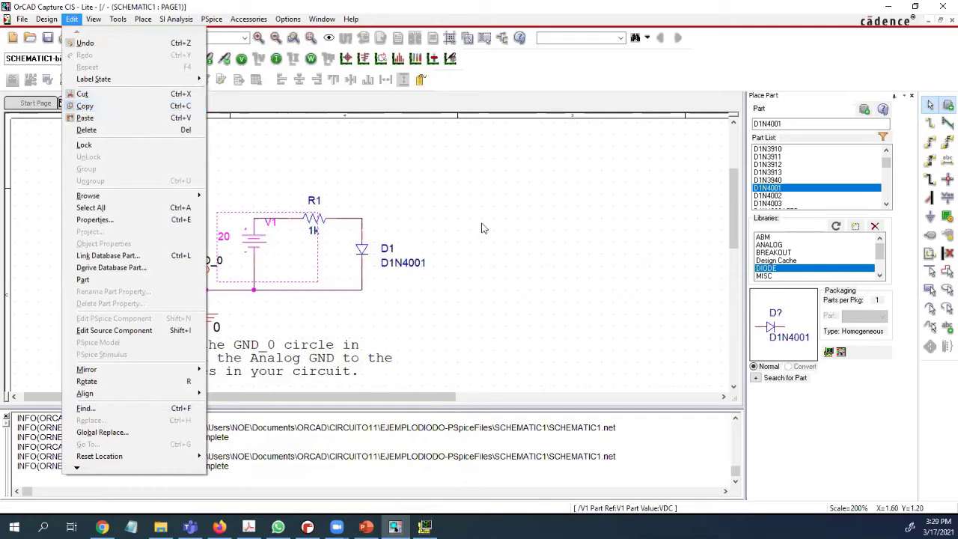
{"action": "left_click", "coordinate": [519, 223]}
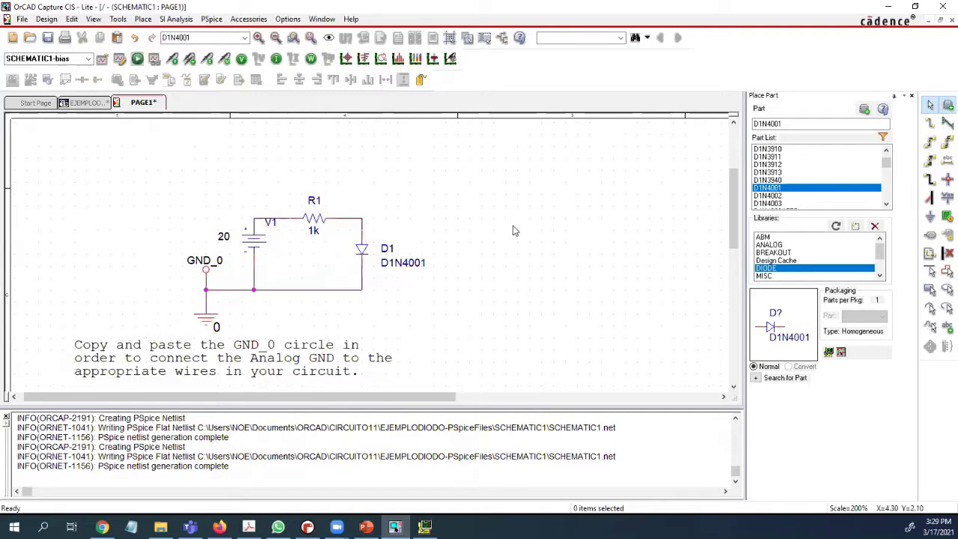
{"action": "key", "text": "ctrl+v"}
{"action": "left_click", "coordinate": [515, 224]}
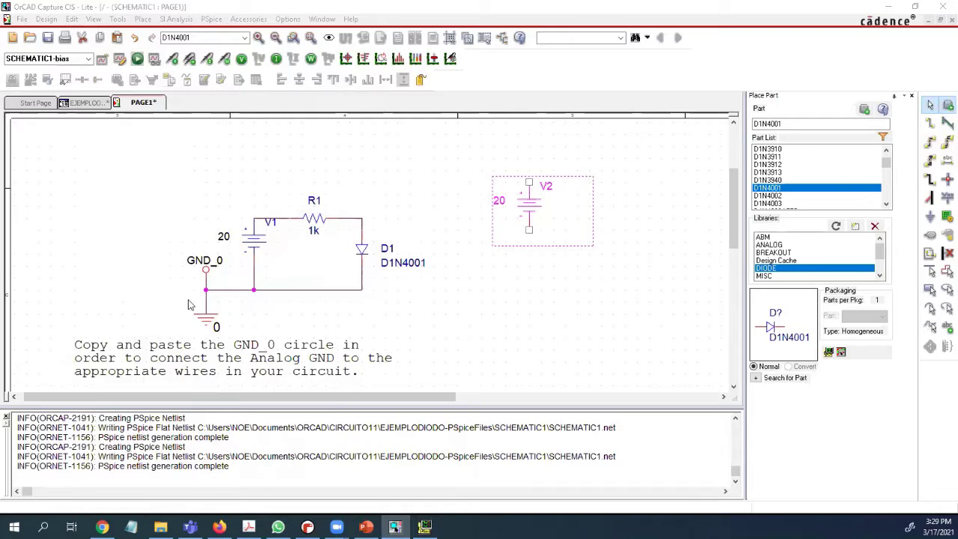
Copy the 1k resistor R1 and paste two duplicates, one above and one beside the second DC source
{"action": "left_click", "coordinate": [318, 223]}
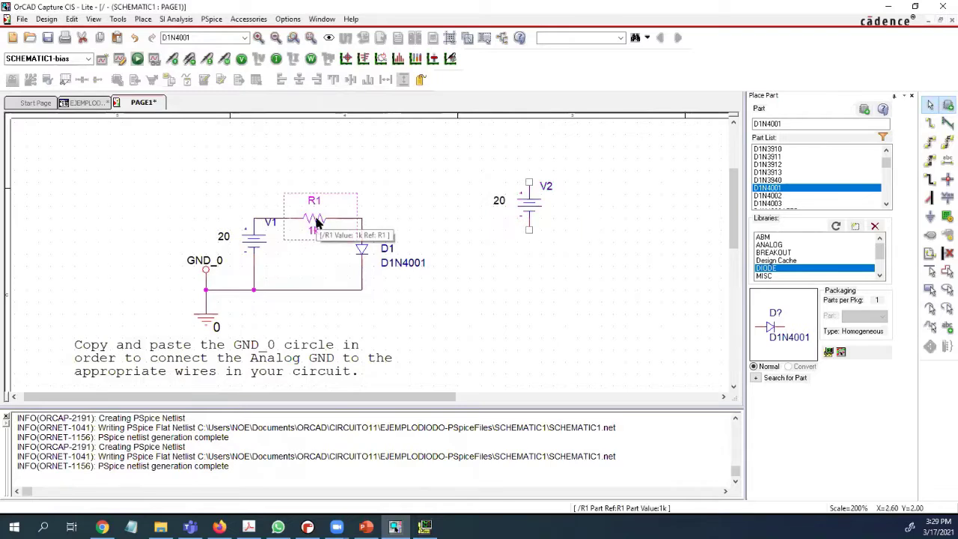
{"action": "key", "text": "ctrl+c"}
{"action": "key", "text": "ctrl+v"}
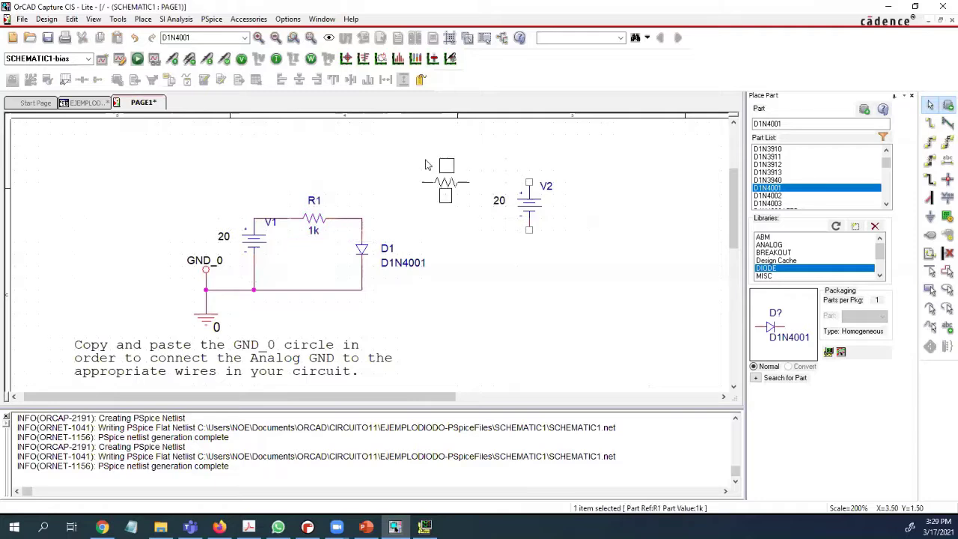
{"action": "left_click", "coordinate": [439, 132]}
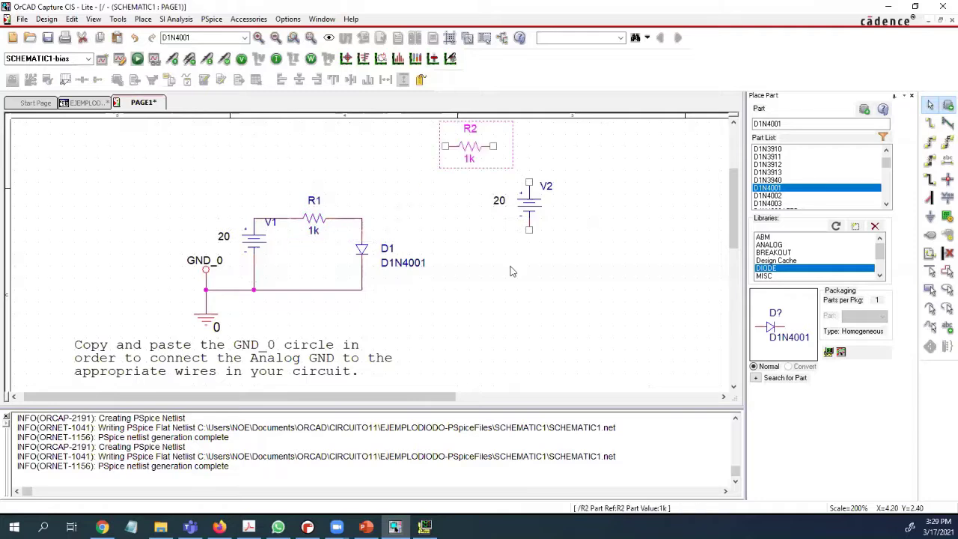
{"action": "key", "text": "ctrl+v"}
{"action": "left_click", "coordinate": [434, 199]}
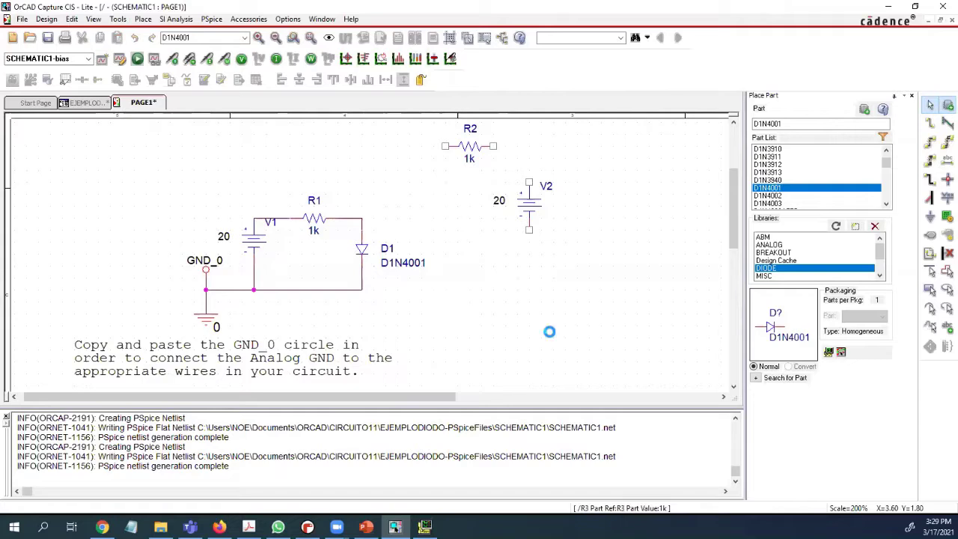
Delete the diode D1 and the leftover wires linking it to R1 and the ground line
{"action": "left_click", "coordinate": [370, 254]}
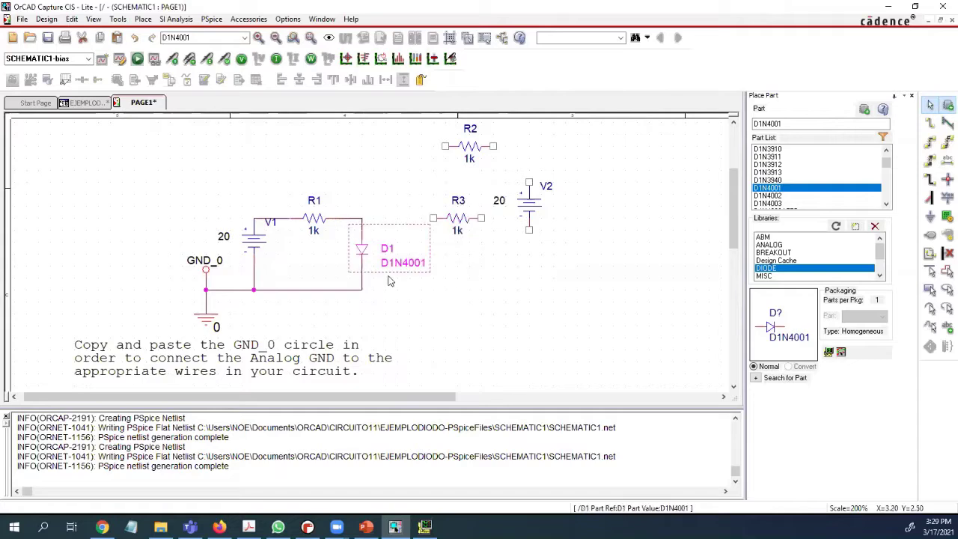
{"action": "key", "text": "Delete"}
{"action": "left_click_drag", "start_coordinate": [349, 255], "coordinate": [396, 291]}
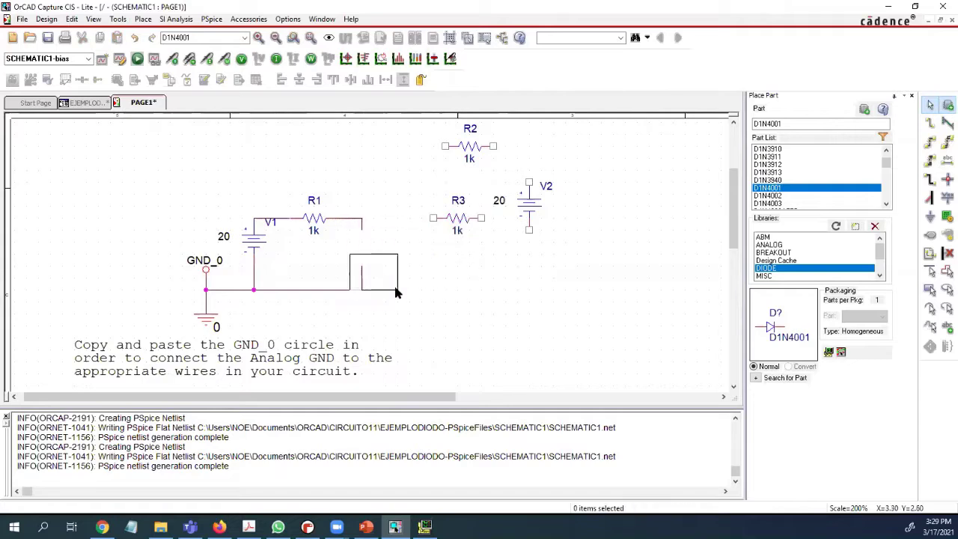
{"action": "key", "text": "Delete"}
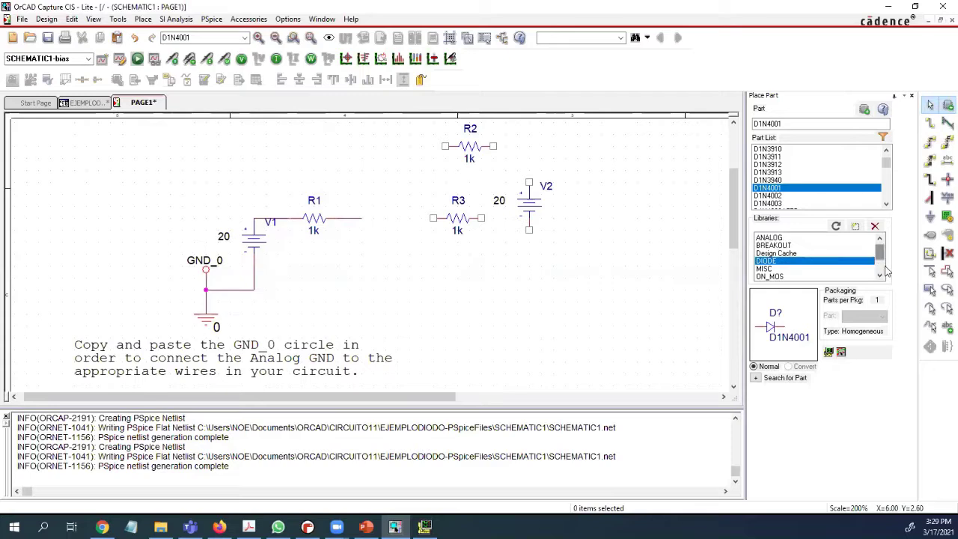
Add the bipolar library from the pspice folder to the available part libraries
{"action": "left_click_drag", "start_coordinate": [881, 256], "coordinate": [881, 271]}
{"action": "left_click", "coordinate": [855, 225]}
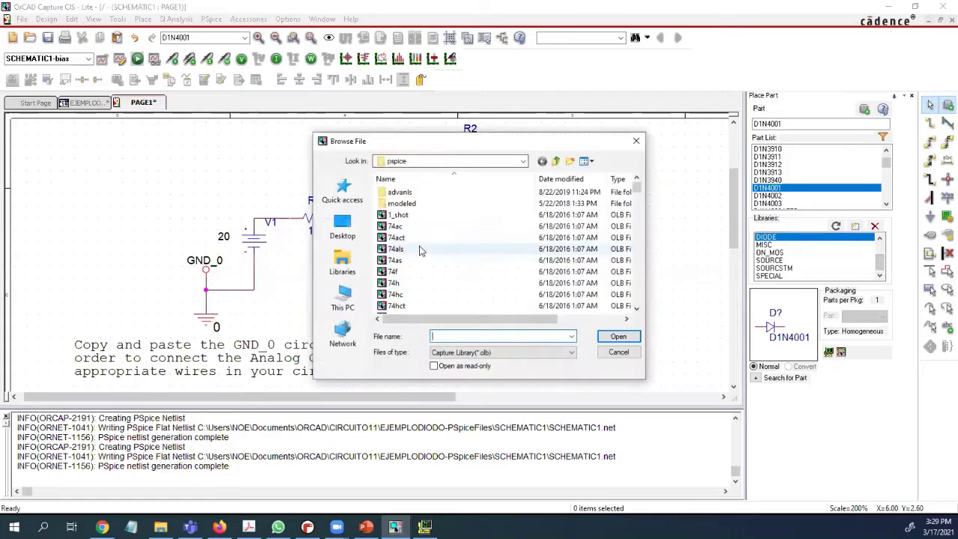
{"action": "scroll", "coordinate": [420, 252], "scroll_direction": "down", "scroll_amount": 5}
{"action": "scroll", "coordinate": [421, 252], "scroll_direction": "down", "scroll_amount": 3}
{"action": "scroll", "coordinate": [421, 252], "scroll_direction": "up", "scroll_amount": 3}
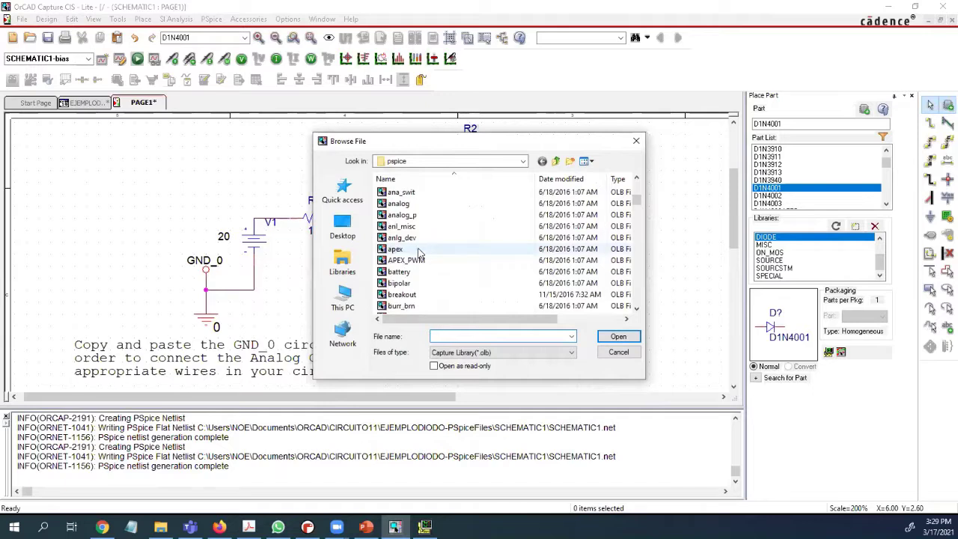
{"action": "scroll", "coordinate": [415, 255], "scroll_direction": "down", "scroll_amount": 3}
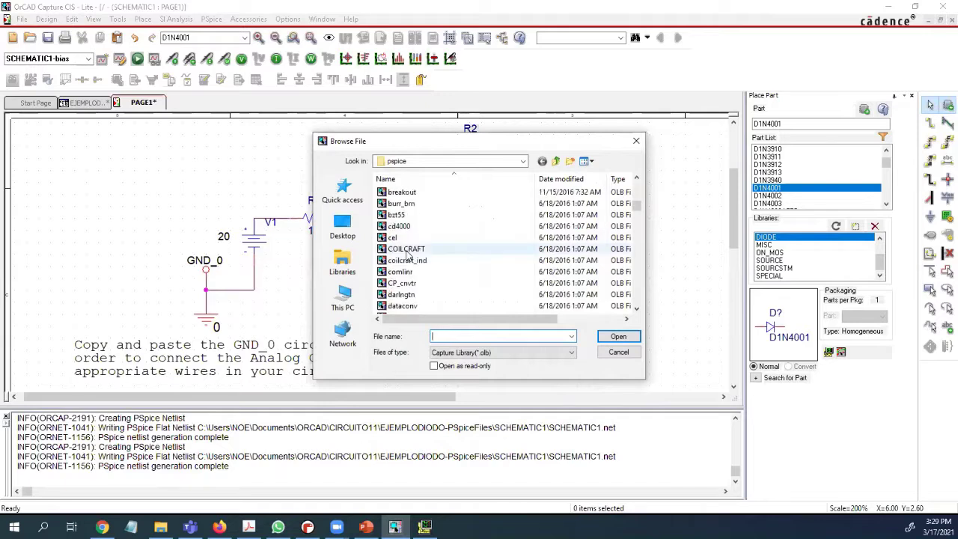
{"action": "scroll", "coordinate": [413, 255], "scroll_direction": "up", "scroll_amount": 3}
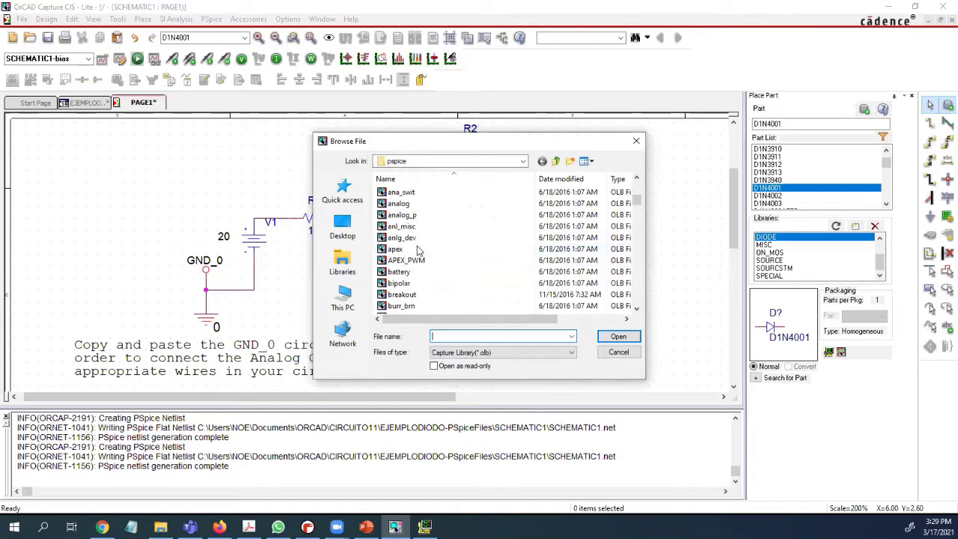
{"action": "scroll", "coordinate": [419, 252], "scroll_direction": "down", "scroll_amount": 9}
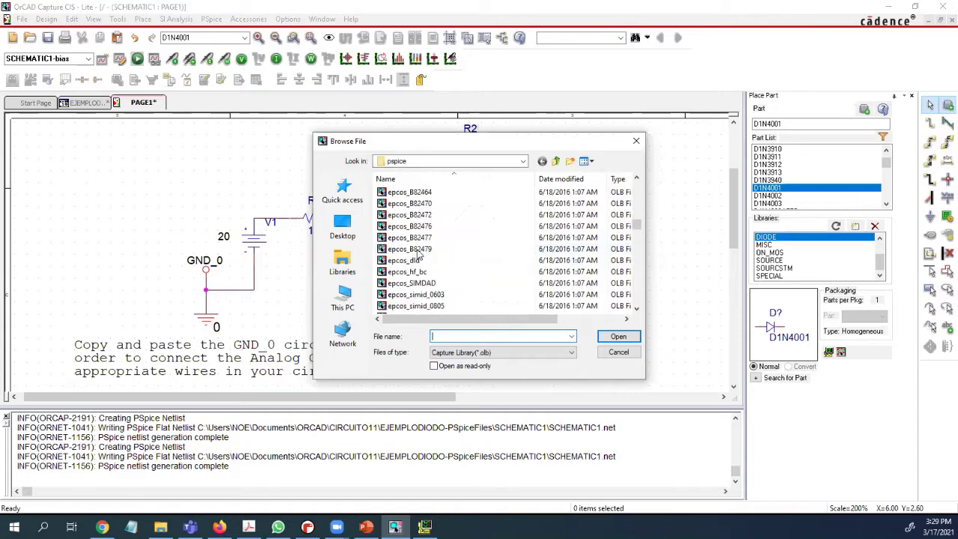
{"action": "scroll", "coordinate": [418, 253], "scroll_direction": "up", "scroll_amount": 3}
{"action": "scroll", "coordinate": [419, 253], "scroll_direction": "down", "scroll_amount": 3}
{"action": "scroll", "coordinate": [419, 253], "scroll_direction": "down", "scroll_amount": 3}
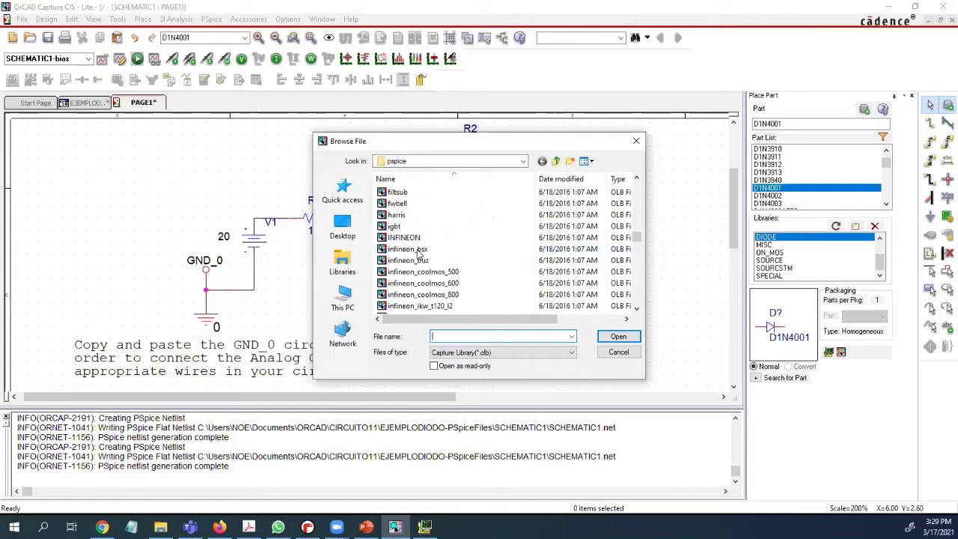
{"action": "scroll", "coordinate": [417, 254], "scroll_direction": "down", "scroll_amount": 20}
{"action": "scroll", "coordinate": [419, 254], "scroll_direction": "up", "scroll_amount": 20}
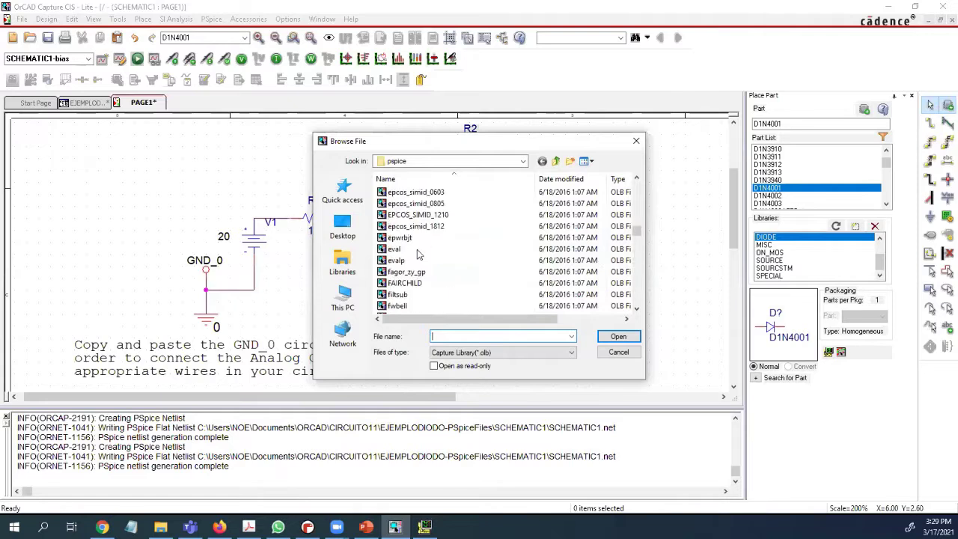
{"action": "scroll", "coordinate": [418, 254], "scroll_direction": "up", "scroll_amount": 10}
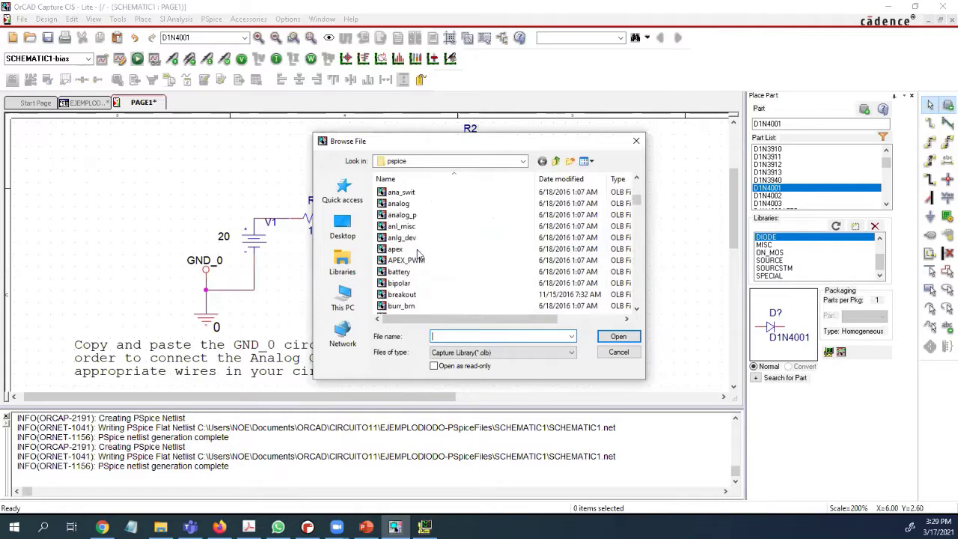
{"action": "scroll", "coordinate": [417, 256], "scroll_direction": "down", "scroll_amount": 6}
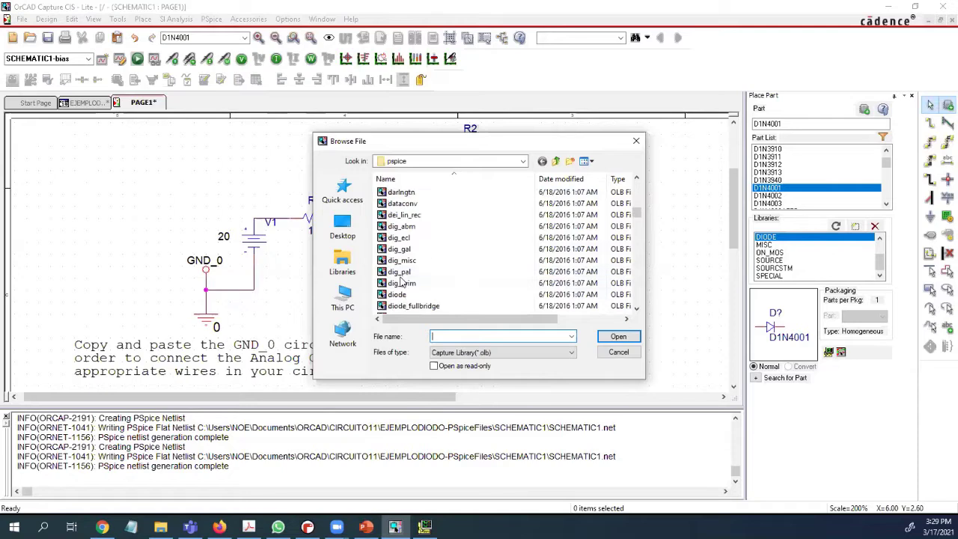
{"action": "scroll", "coordinate": [401, 281], "scroll_direction": "down", "scroll_amount": 3}
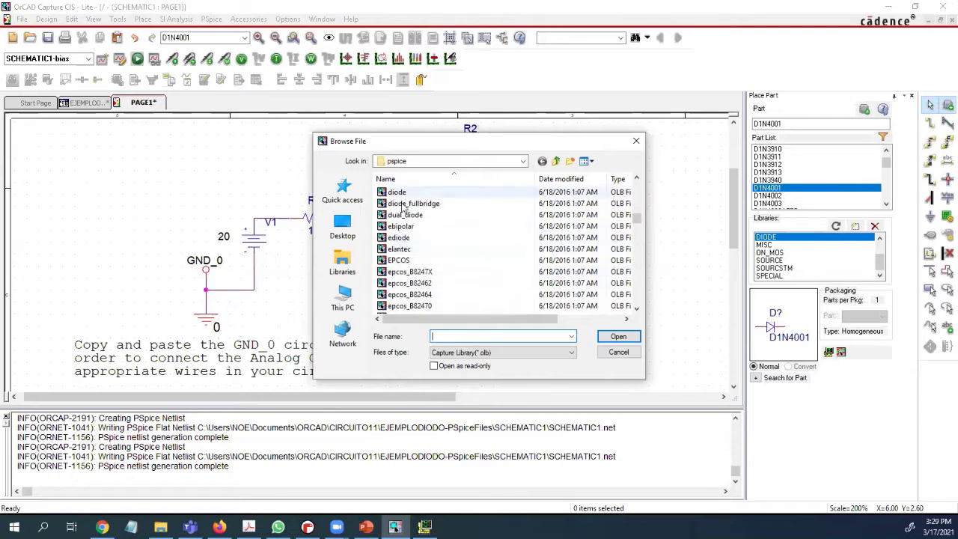
{"action": "scroll", "coordinate": [442, 260], "scroll_direction": "up", "scroll_amount": 12}
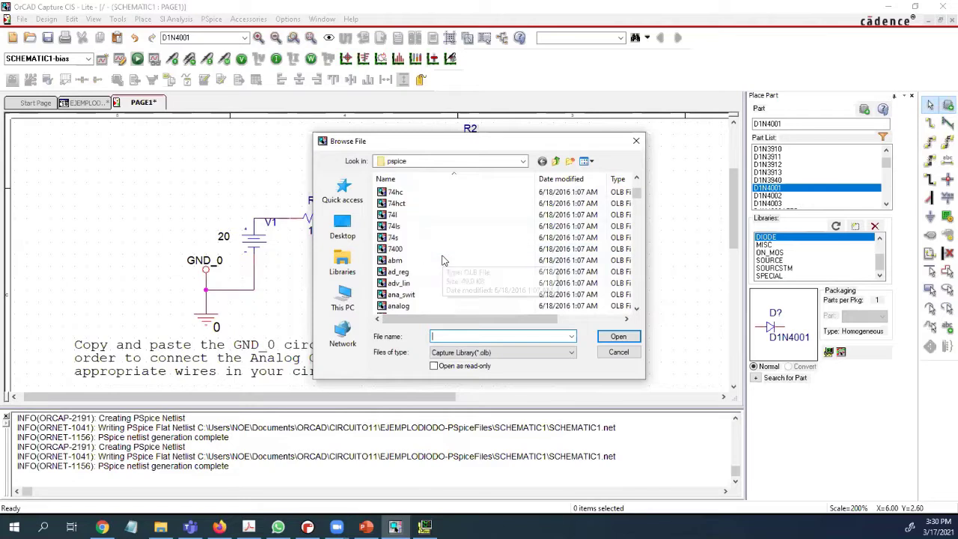
{"action": "scroll", "coordinate": [404, 284], "scroll_direction": "down", "scroll_amount": 3}
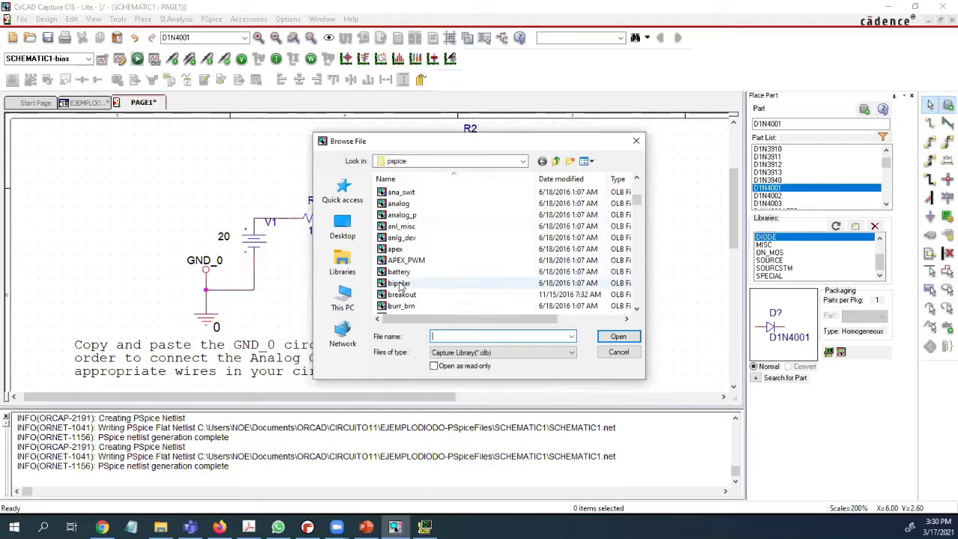
{"action": "left_click", "coordinate": [403, 283]}
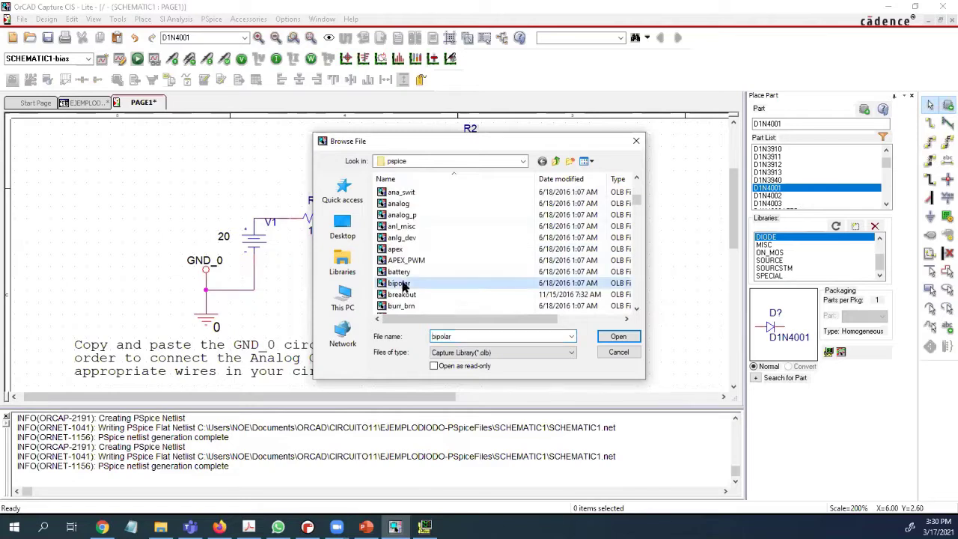
{"action": "left_click", "coordinate": [618, 337]}
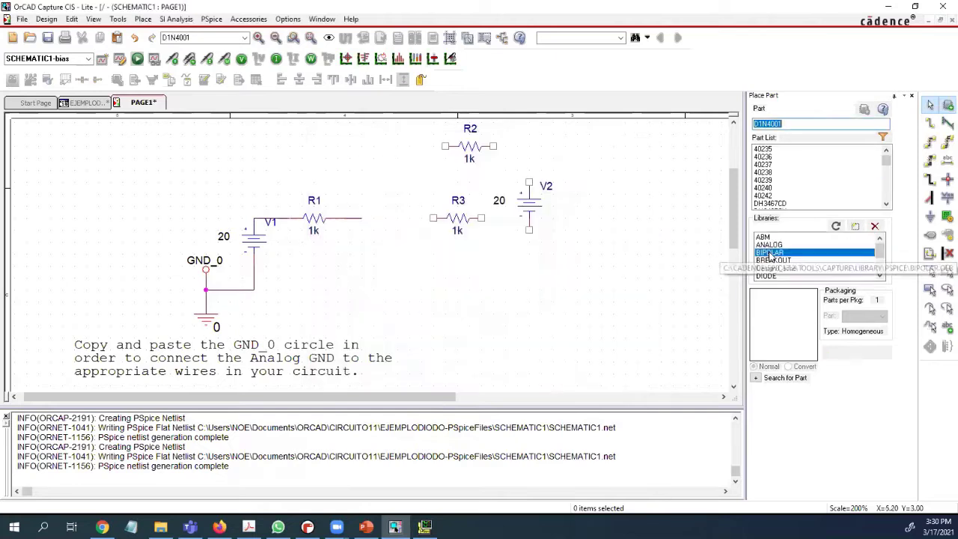
Place a Q2N2222 transistor from the BIPOLAR library with its base beside the free wire end of R1
{"action": "left_click", "coordinate": [774, 254]}
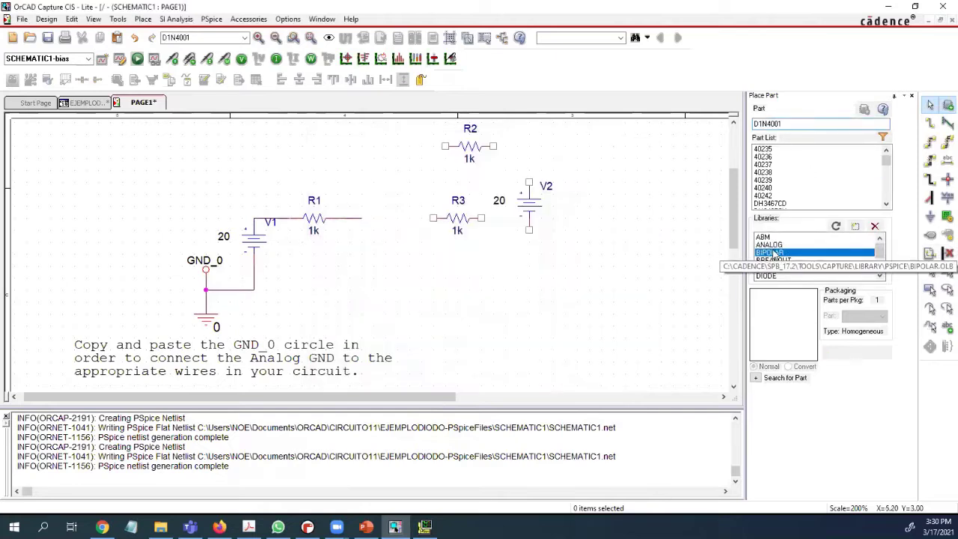
{"action": "left_click", "coordinate": [773, 157]}
{"action": "scroll", "coordinate": [815, 183], "scroll_direction": "down", "scroll_amount": 5}
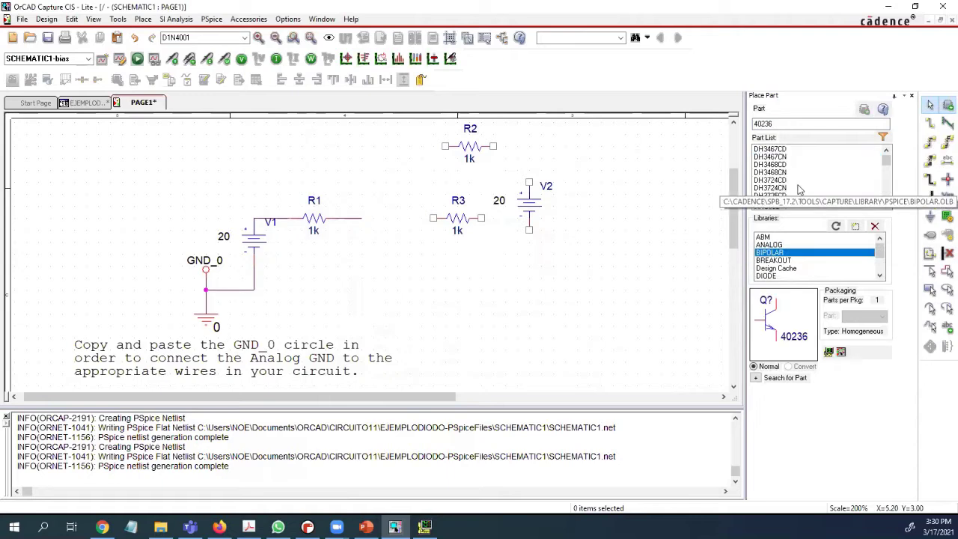
{"action": "scroll", "coordinate": [841, 195], "scroll_direction": "down", "scroll_amount": 5}
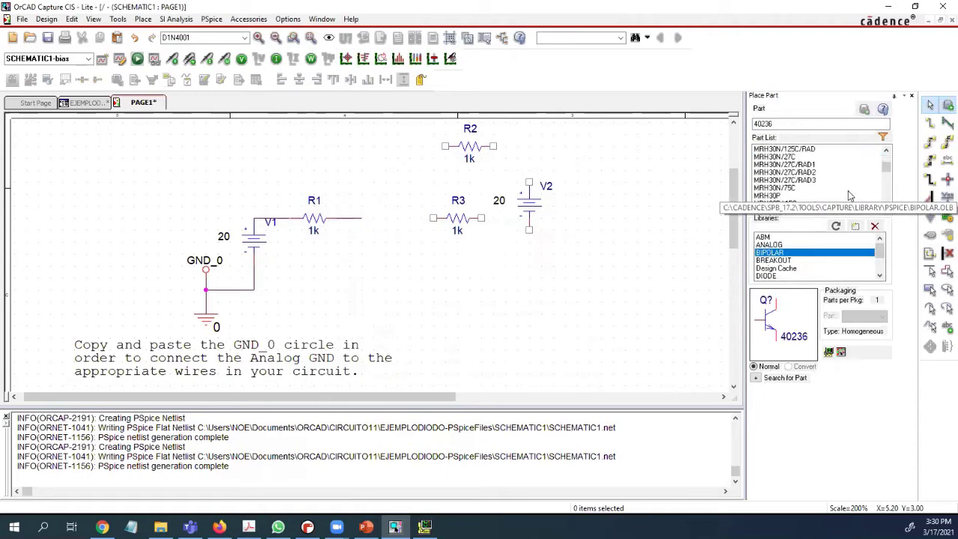
{"action": "scroll", "coordinate": [851, 196], "scroll_direction": "down", "scroll_amount": 10}
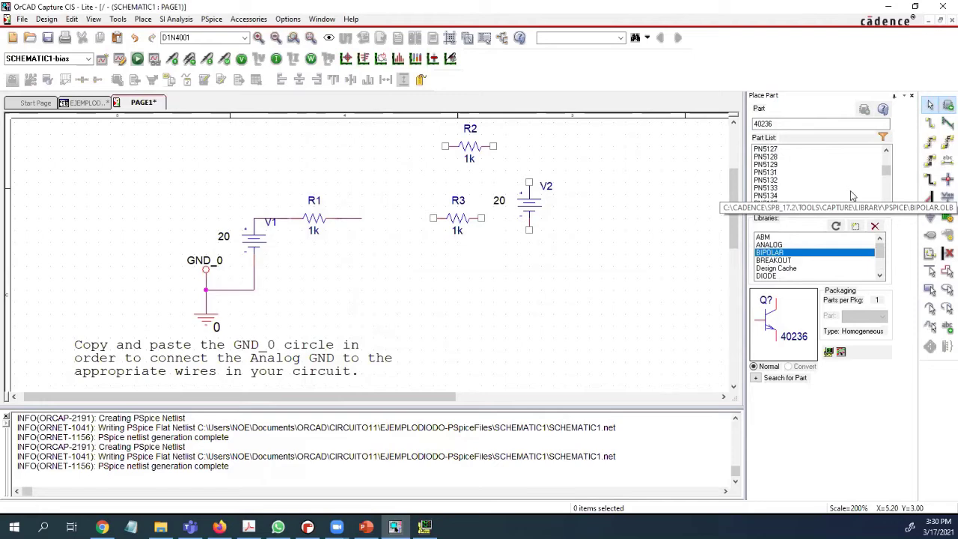
{"action": "scroll", "coordinate": [853, 197], "scroll_direction": "up", "scroll_amount": 5}
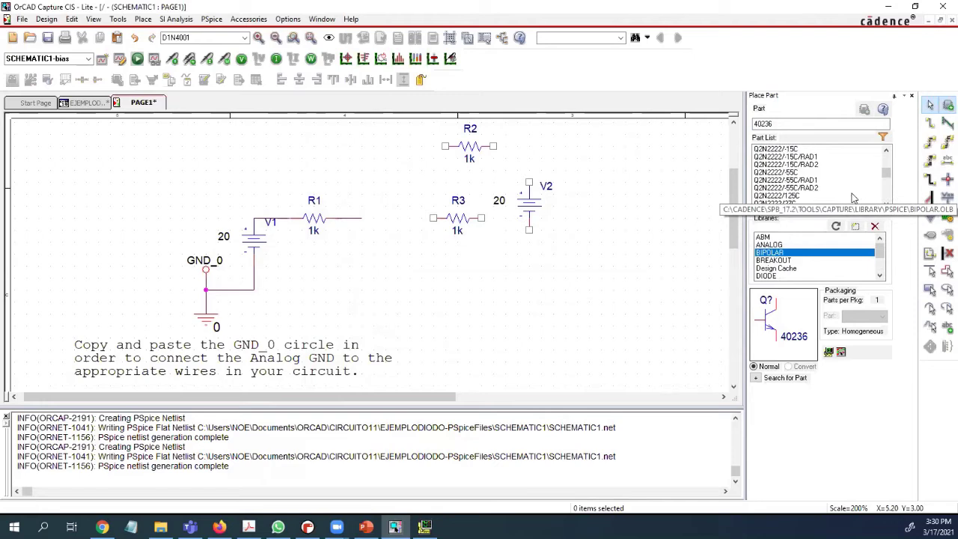
{"action": "scroll", "coordinate": [852, 196], "scroll_direction": "up", "scroll_amount": 3}
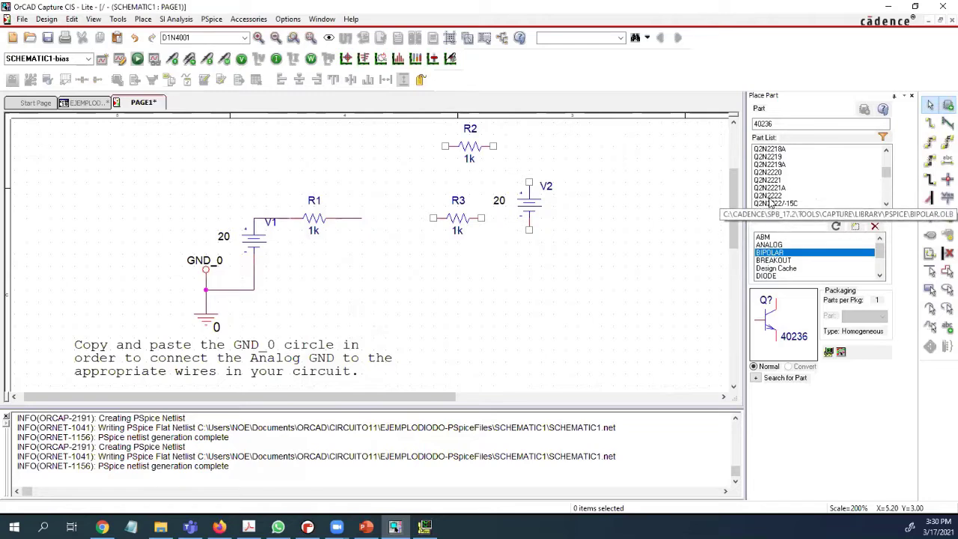
{"action": "left_click", "coordinate": [861, 195]}
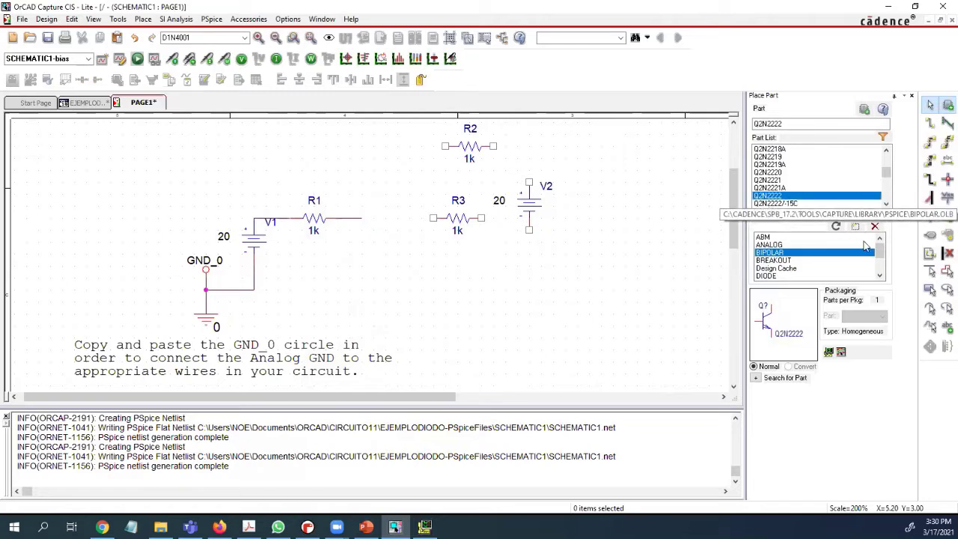
{"action": "double_click", "coordinate": [780, 199]}
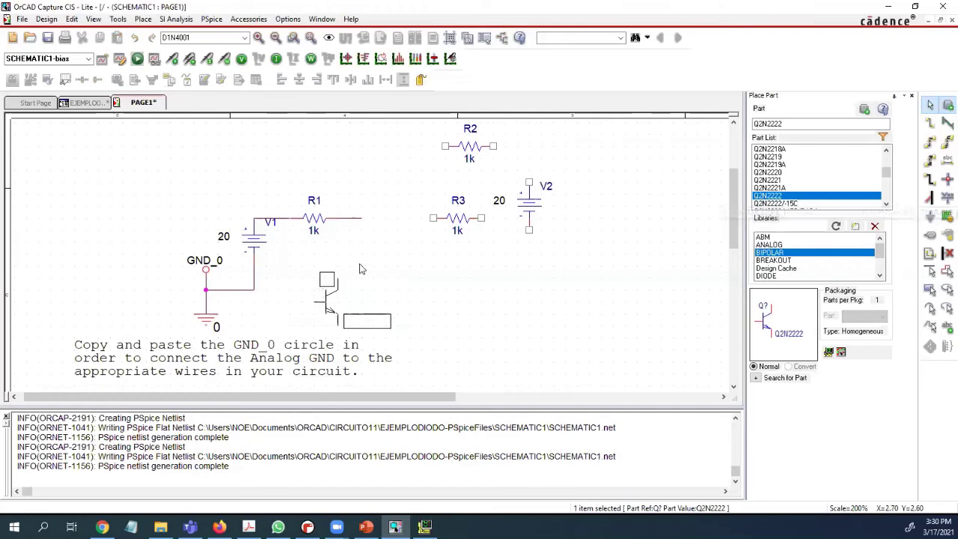
{"action": "key", "text": "Escape"}
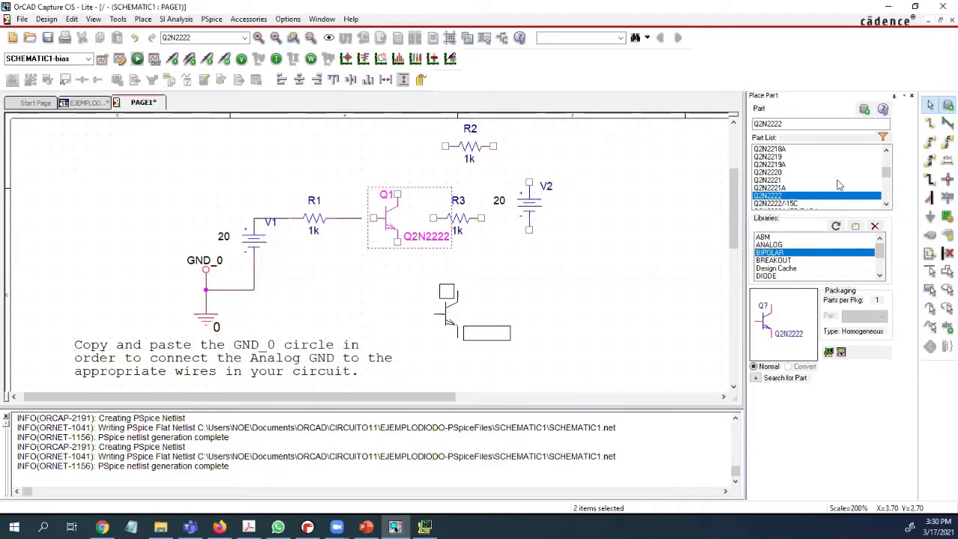
{"action": "scroll", "coordinate": [797, 171], "scroll_direction": "up", "scroll_amount": 10}
{"action": "scroll", "coordinate": [799, 172], "scroll_direction": "up", "scroll_amount": 15}
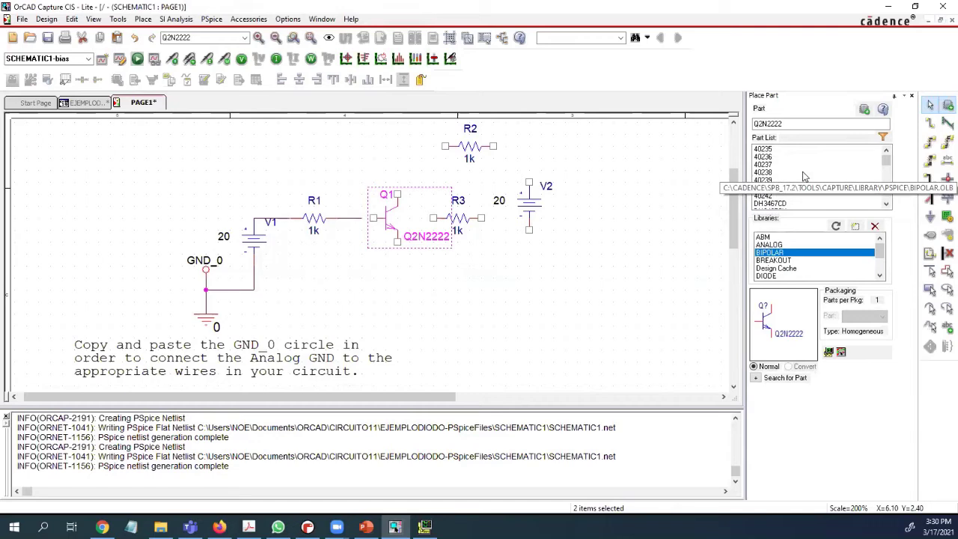
{"action": "scroll", "coordinate": [802, 176], "scroll_direction": "down", "scroll_amount": 15}
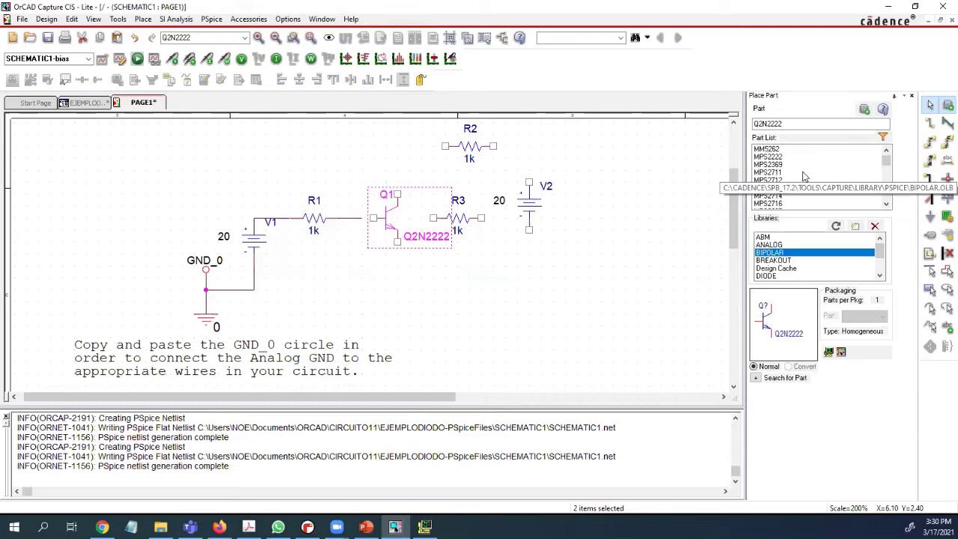
{"action": "scroll", "coordinate": [802, 175], "scroll_direction": "up", "scroll_amount": 3}
{"action": "scroll", "coordinate": [803, 176], "scroll_direction": "down", "scroll_amount": 3}
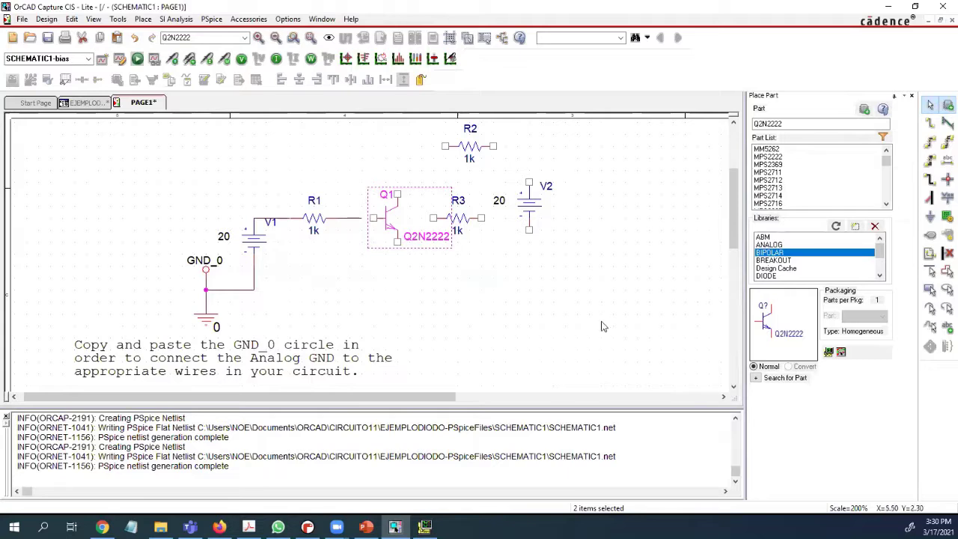
Move resistor R3 below the emitter of Q1 and rotate it to vertical
{"action": "left_click", "coordinate": [509, 268]}
{"action": "left_click_drag", "start_coordinate": [462, 218], "coordinate": [399, 282]}
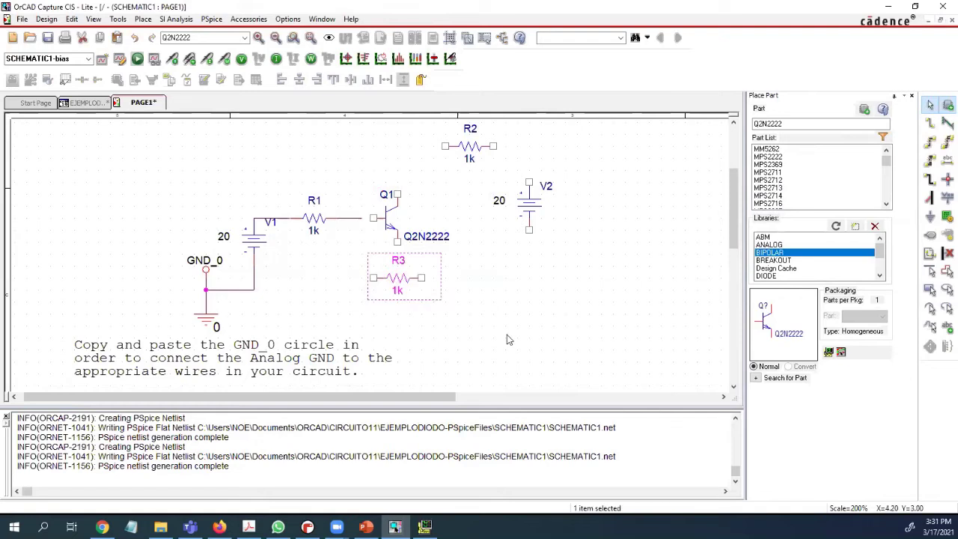
{"action": "key", "text": "r"}
{"action": "left_click", "coordinate": [529, 327]}
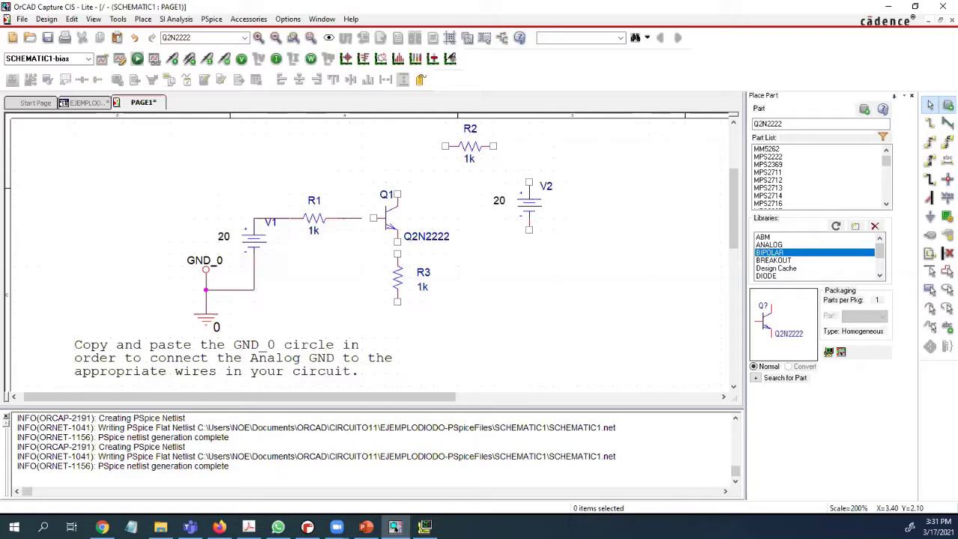
Rotate R2 to vertical and place it above Q1's collector, and move source V2 closer to the transistor
{"action": "mouse_move", "coordinate": [424, 526]}
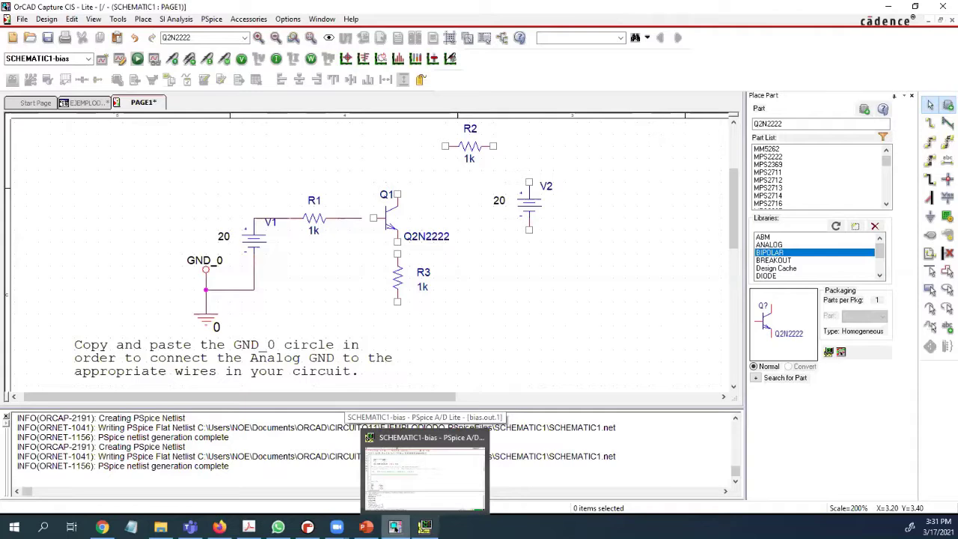
{"action": "left_click", "coordinate": [366, 525]}
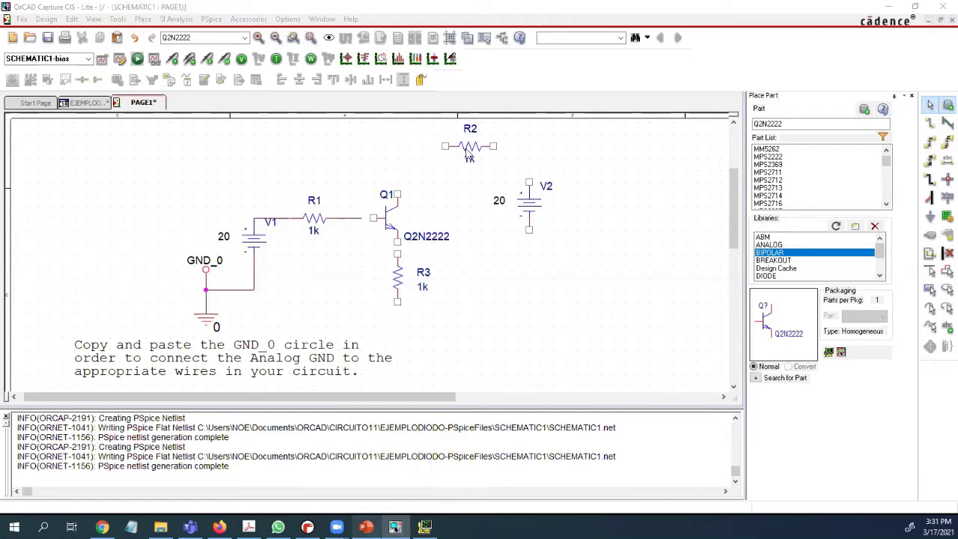
{"action": "left_click", "coordinate": [468, 152]}
{"action": "key", "text": "r"}
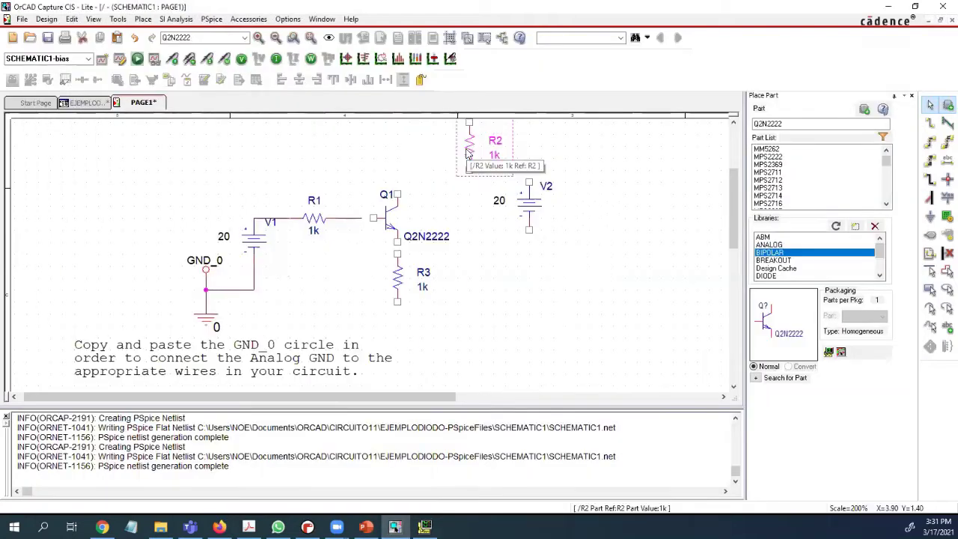
{"action": "left_click_drag", "start_coordinate": [468, 152], "coordinate": [397, 157]}
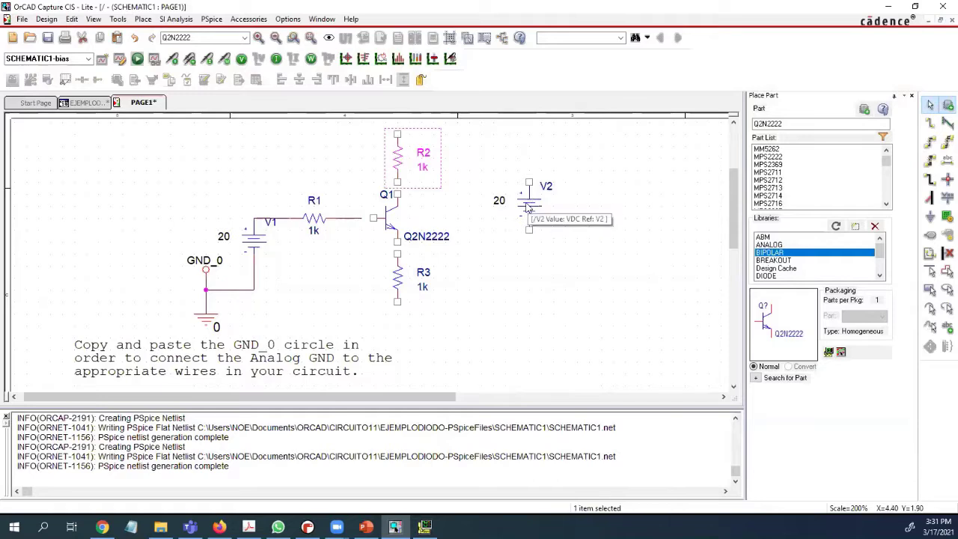
{"action": "left_click_drag", "start_coordinate": [549, 224], "coordinate": [512, 249]}
{"action": "key", "text": "Escape"}
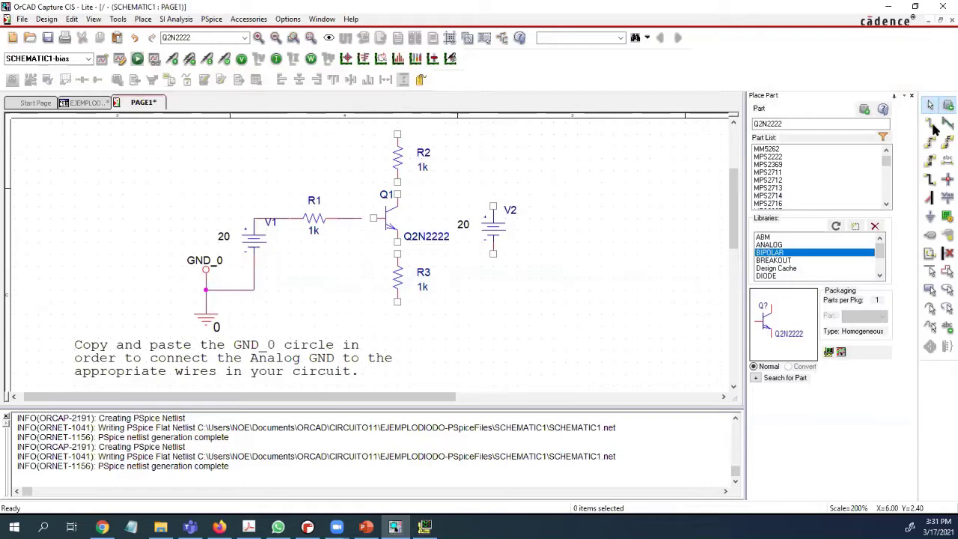
Wire the ground line to the lower end of R3 and on to the negative terminal of V2
{"action": "left_click", "coordinate": [930, 124]}
{"action": "left_click", "coordinate": [254, 291]}
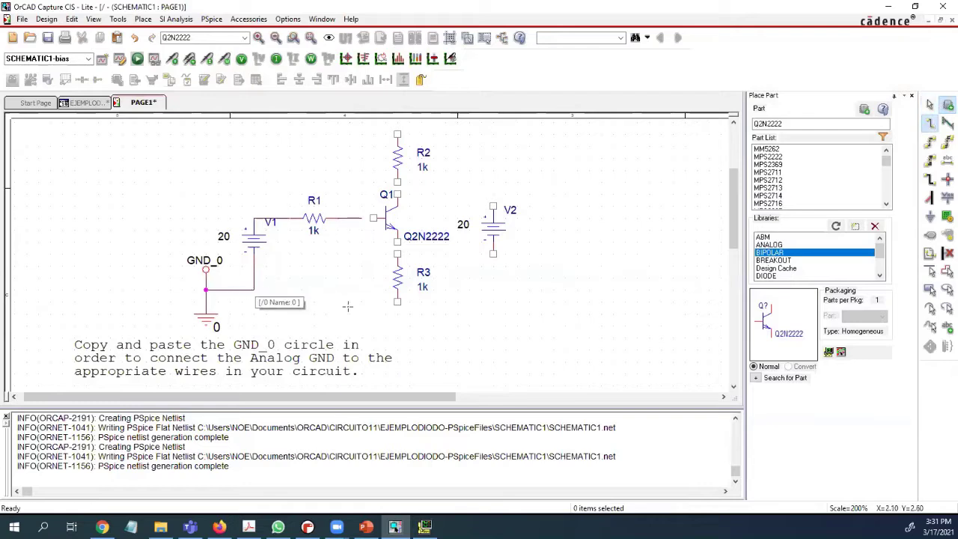
{"action": "left_click", "coordinate": [254, 313]}
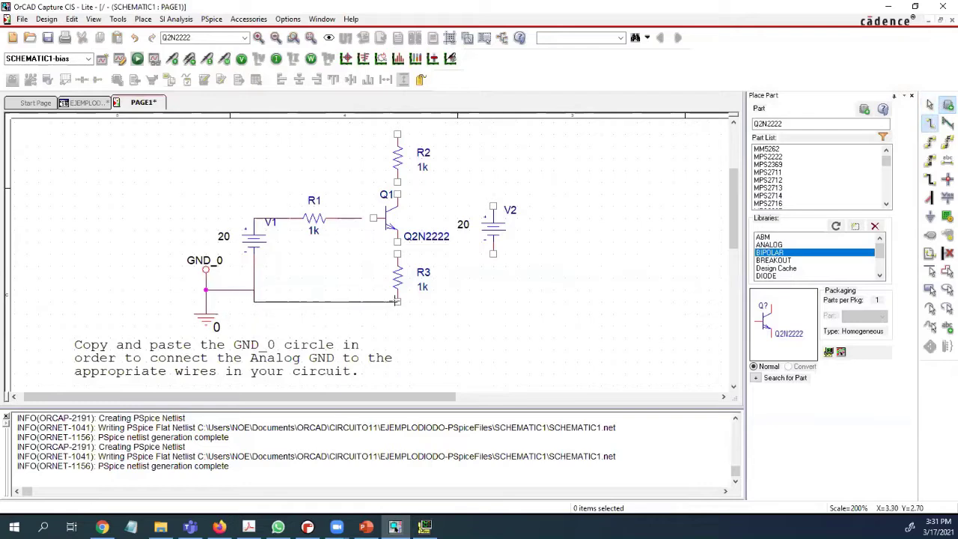
{"action": "left_click", "coordinate": [397, 301]}
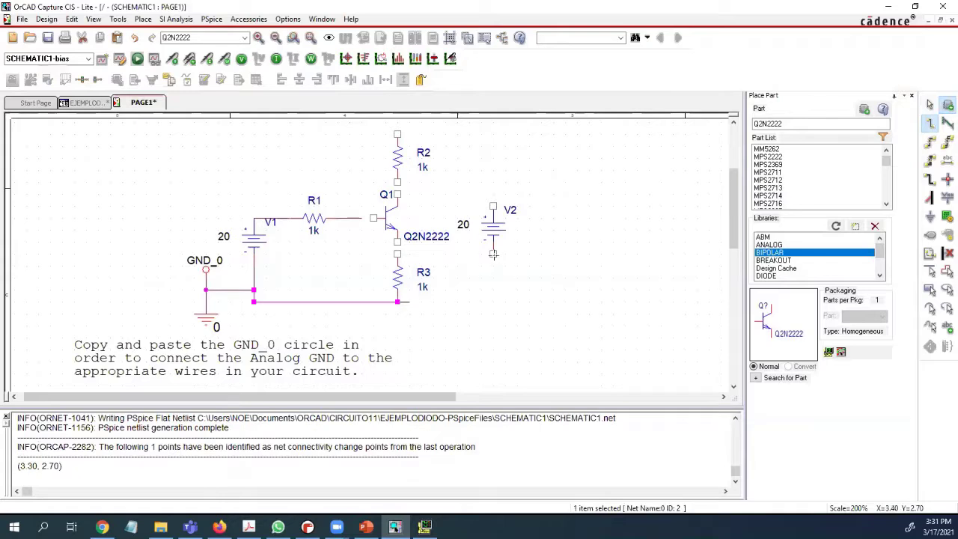
{"action": "left_click", "coordinate": [396, 301]}
{"action": "left_click", "coordinate": [492, 253]}
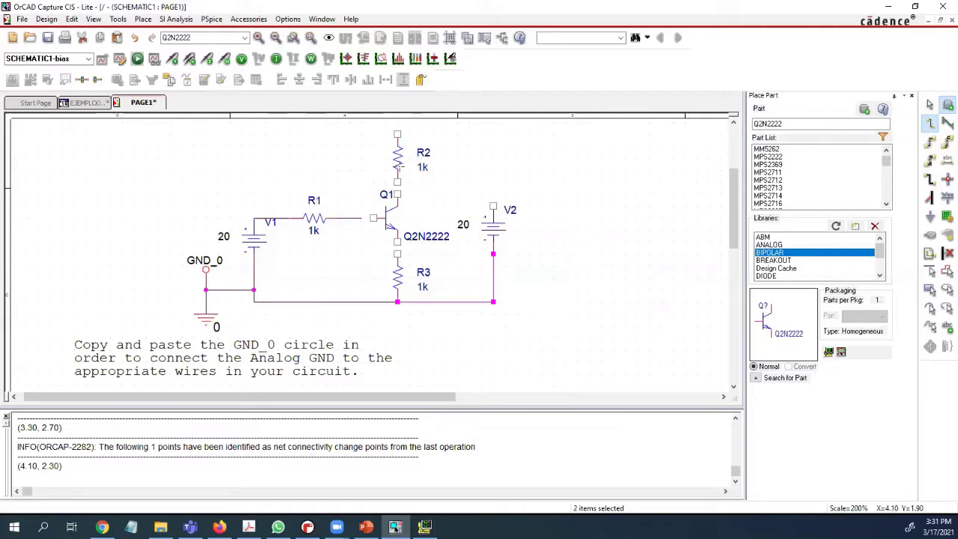
Wire R2 between V2's positive terminal and Q1's collector, and connect Q1's base to R1 and its emitter to R3
{"action": "left_click", "coordinate": [396, 135]}
{"action": "left_click", "coordinate": [396, 187]}
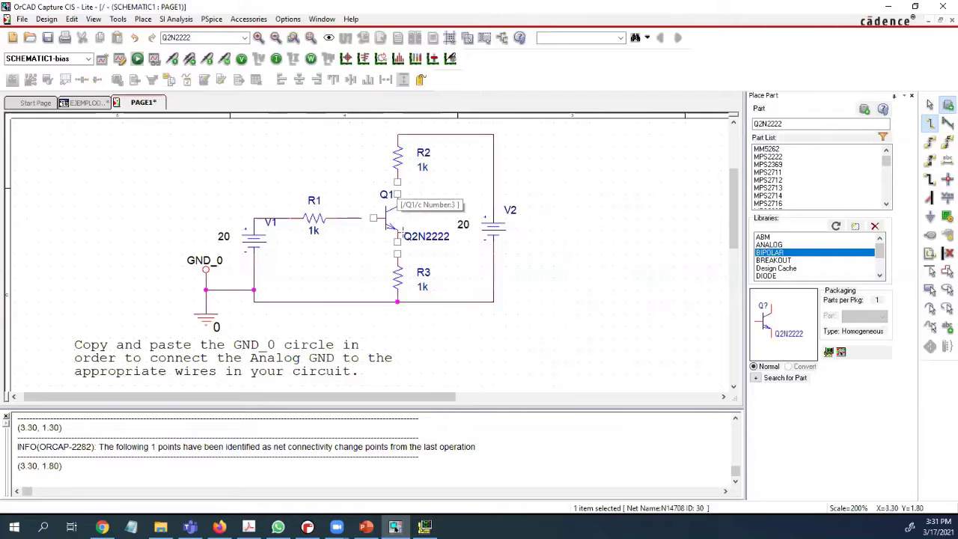
{"action": "left_click", "coordinate": [359, 218]}
{"action": "left_click", "coordinate": [397, 241]}
{"action": "left_click", "coordinate": [396, 255]}
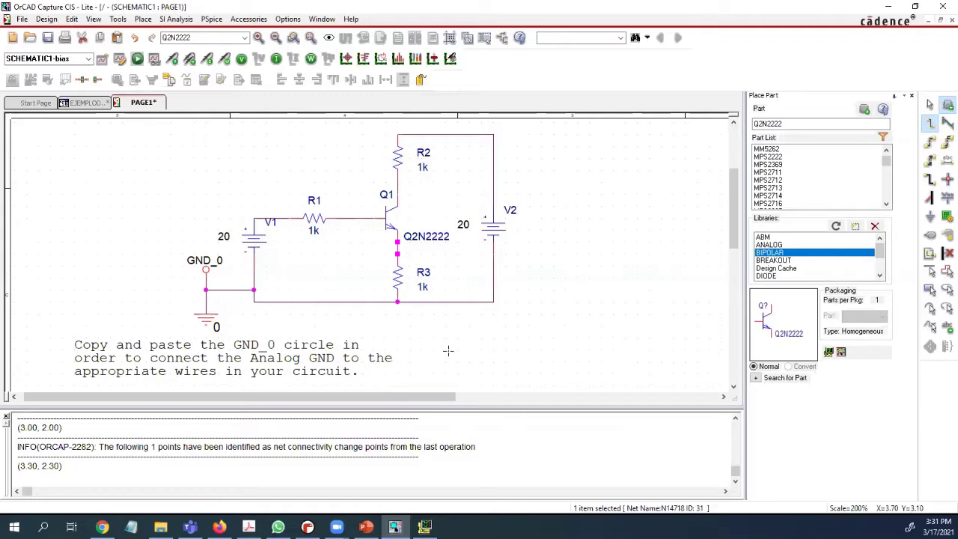
{"action": "key", "text": "Escape"}
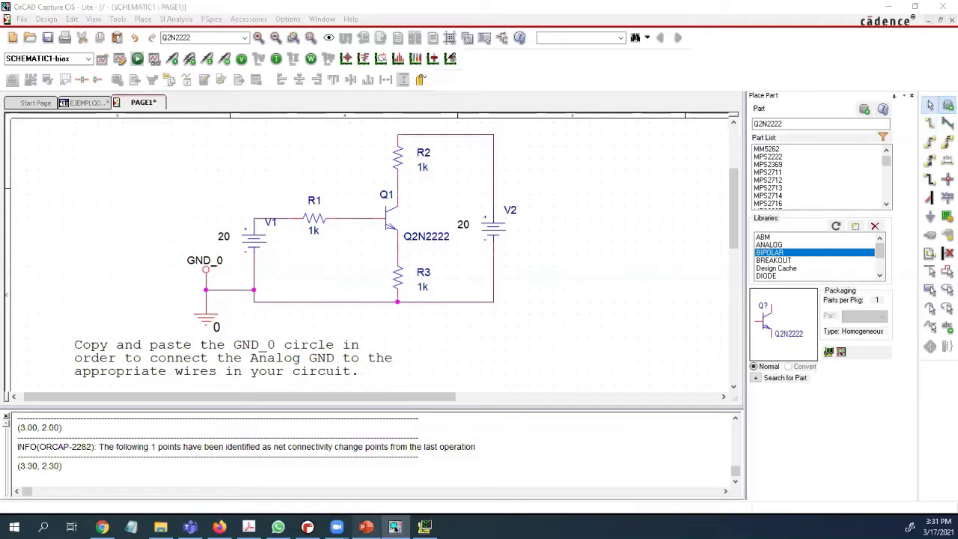
Set the DC value of source V1 to 5 and of source V2 to 12
{"action": "double_click", "coordinate": [224, 238]}
{"action": "type", "text": "5"}
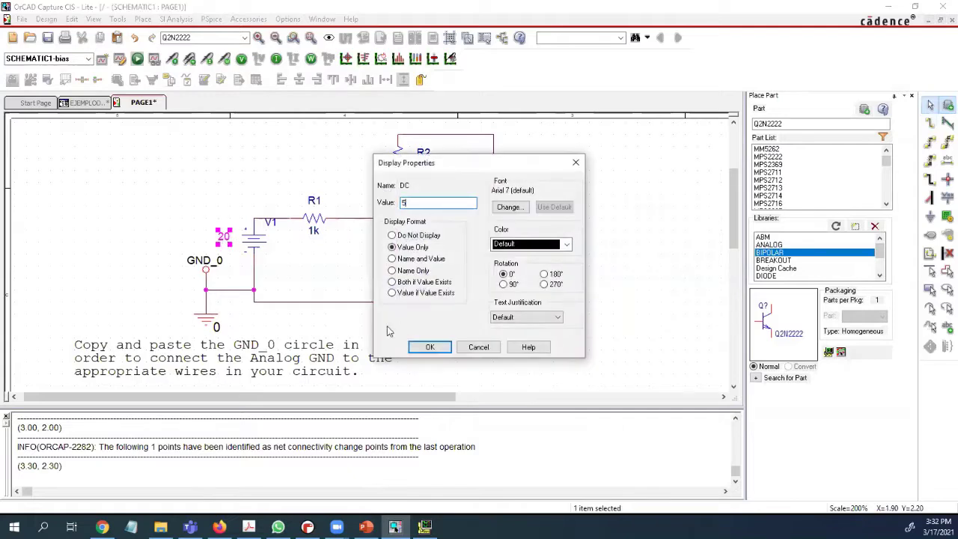
{"action": "key", "text": "Return"}
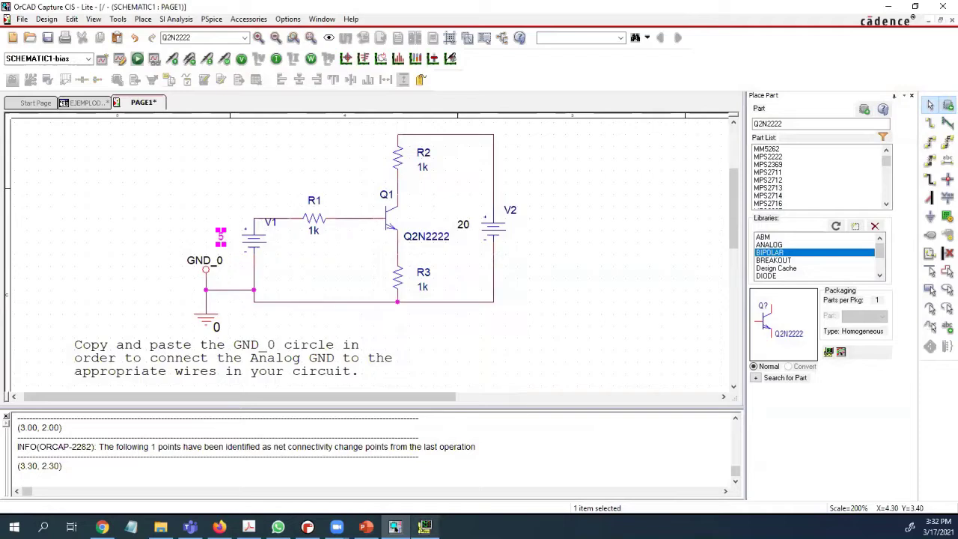
{"action": "key", "text": "super+d"}
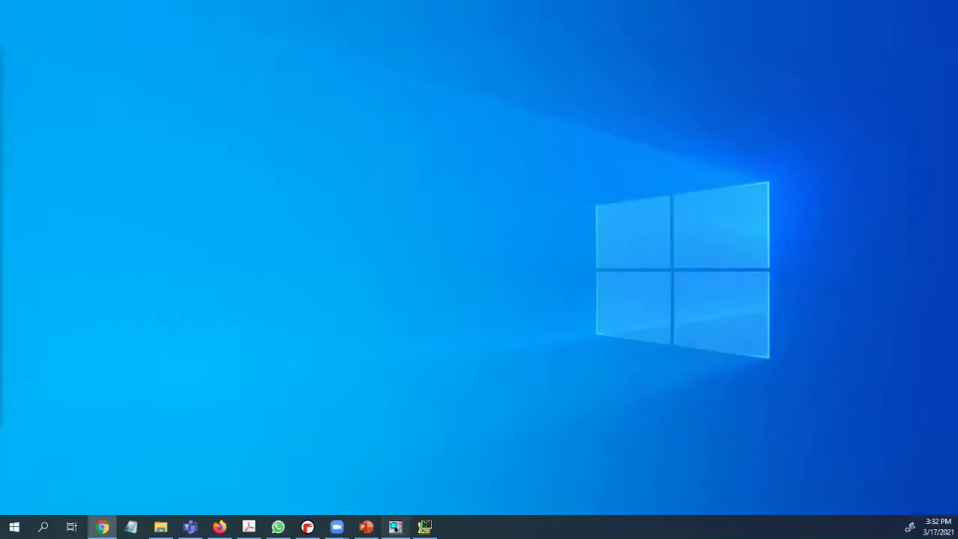
{"action": "key", "text": "super+d"}
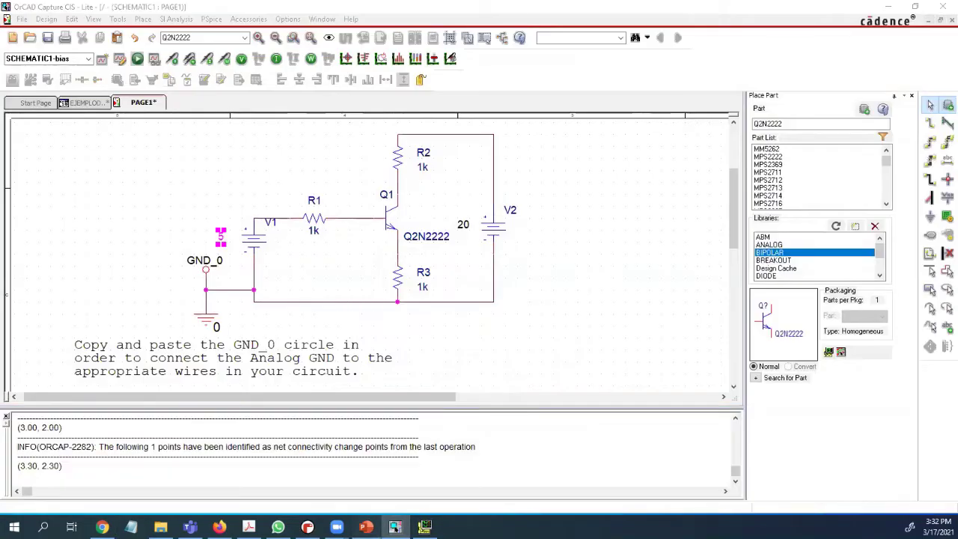
{"action": "double_click", "coordinate": [464, 226]}
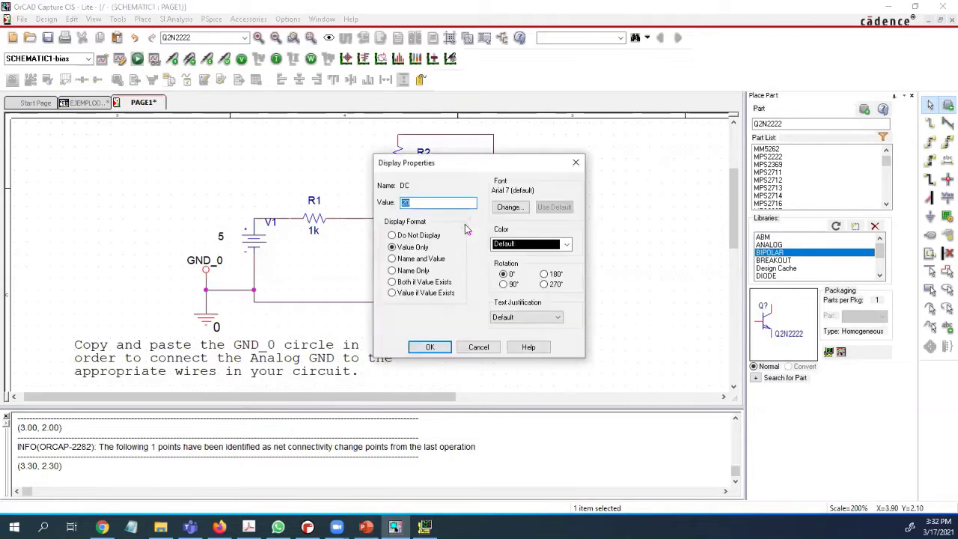
{"action": "type", "text": "12"}
{"action": "key", "text": "Return"}
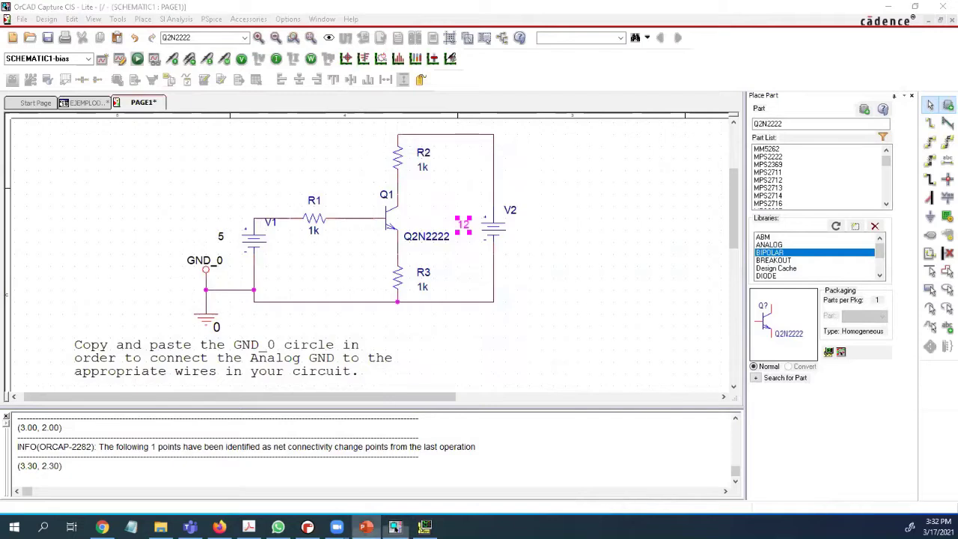
Check the resistor values on the PowerPoint slide and set R1 to 10k in the OrCAD schematic
{"action": "key", "text": "alt+Tab"}
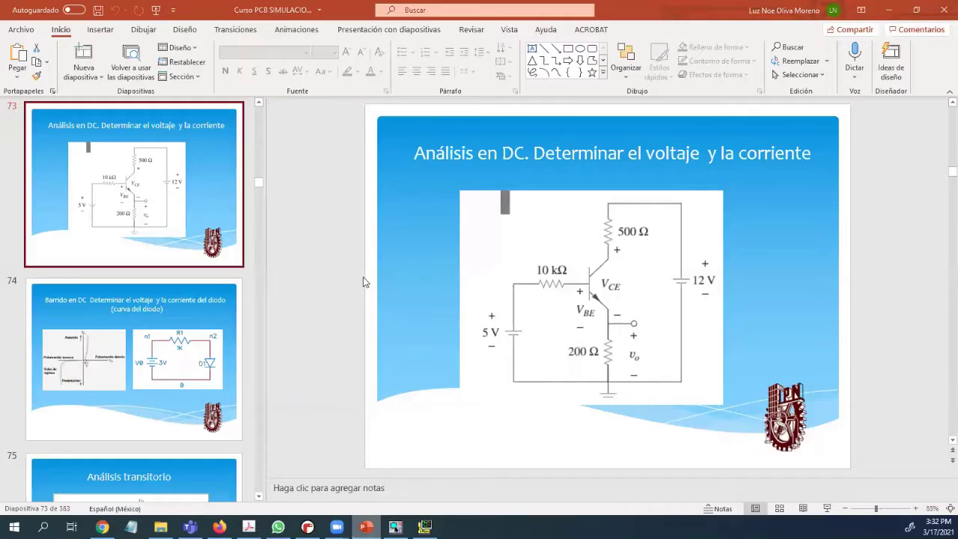
{"action": "key", "text": "alt+Tab"}
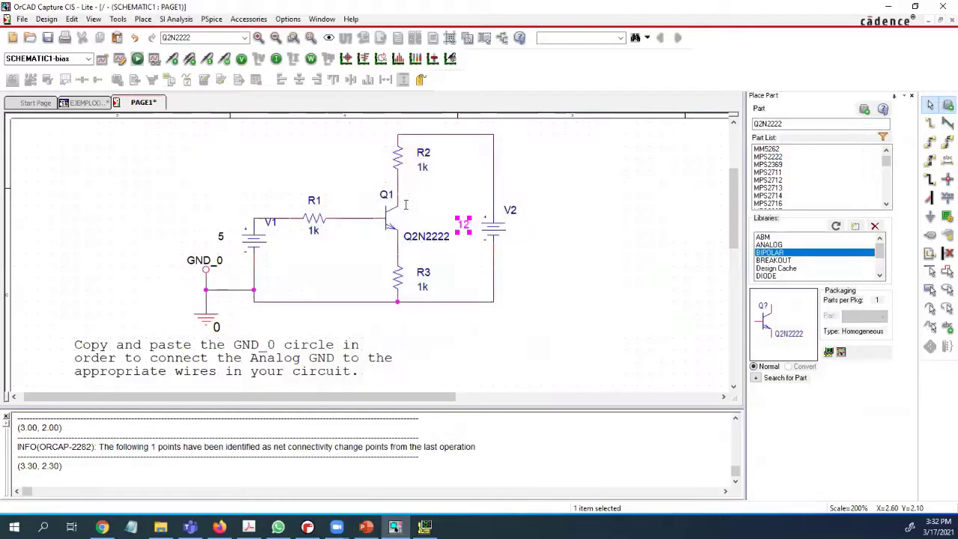
{"action": "double_click", "coordinate": [314, 232]}
{"action": "left_click", "coordinate": [404, 202]}
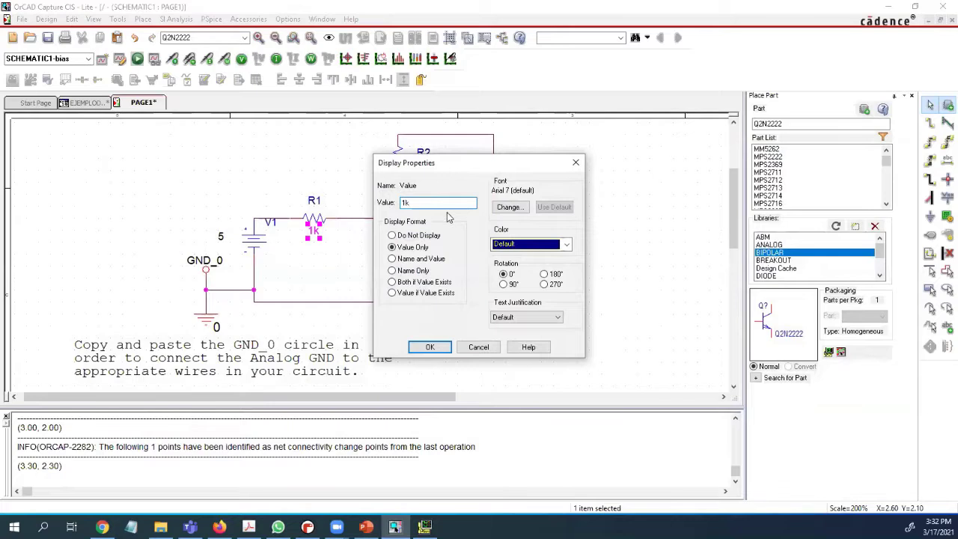
{"action": "left_click", "coordinate": [430, 347]}
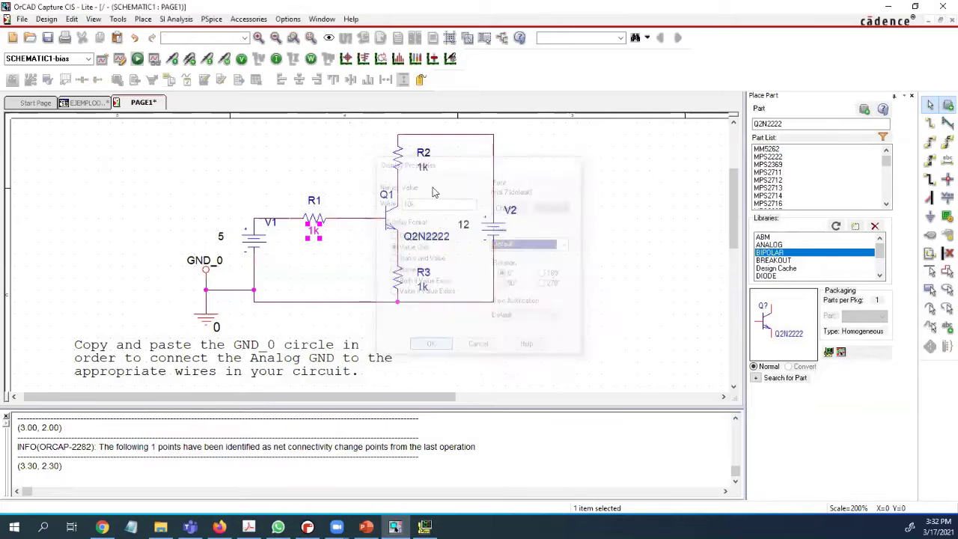
Set the collector resistor R2 to 500 and the emitter resistor R3 to 200
{"action": "double_click", "coordinate": [423, 167]}
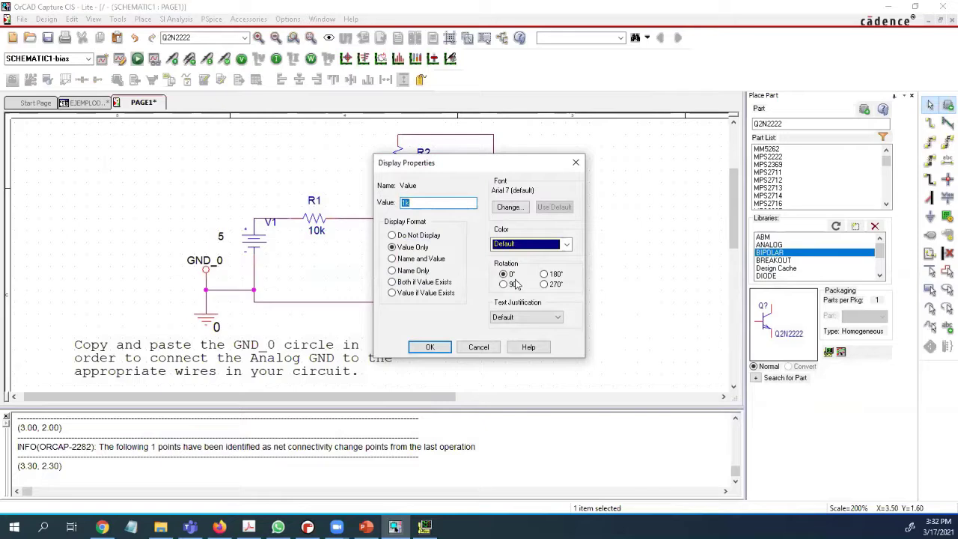
{"action": "left_click", "coordinate": [444, 346]}
{"action": "left_click", "coordinate": [571, 285]}
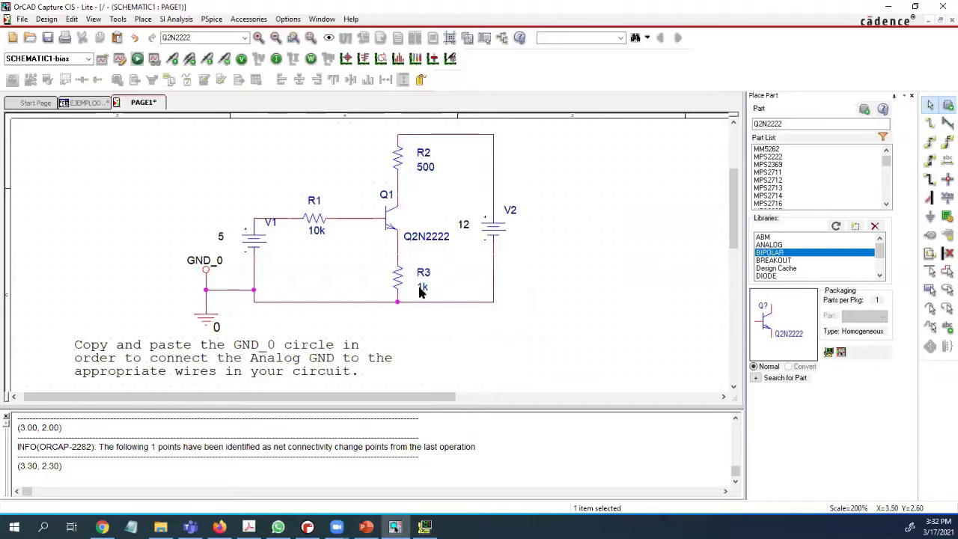
{"action": "double_click", "coordinate": [421, 290]}
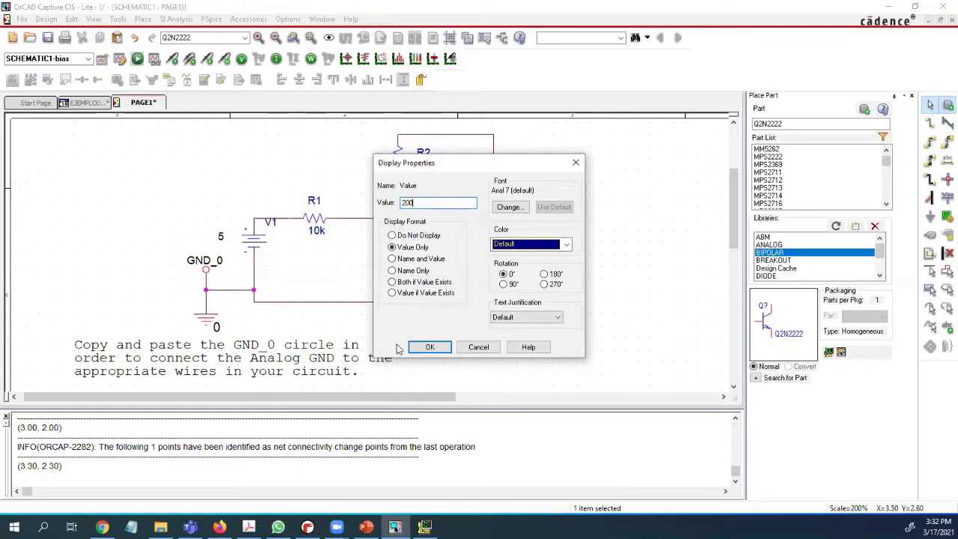
{"action": "left_click", "coordinate": [428, 346]}
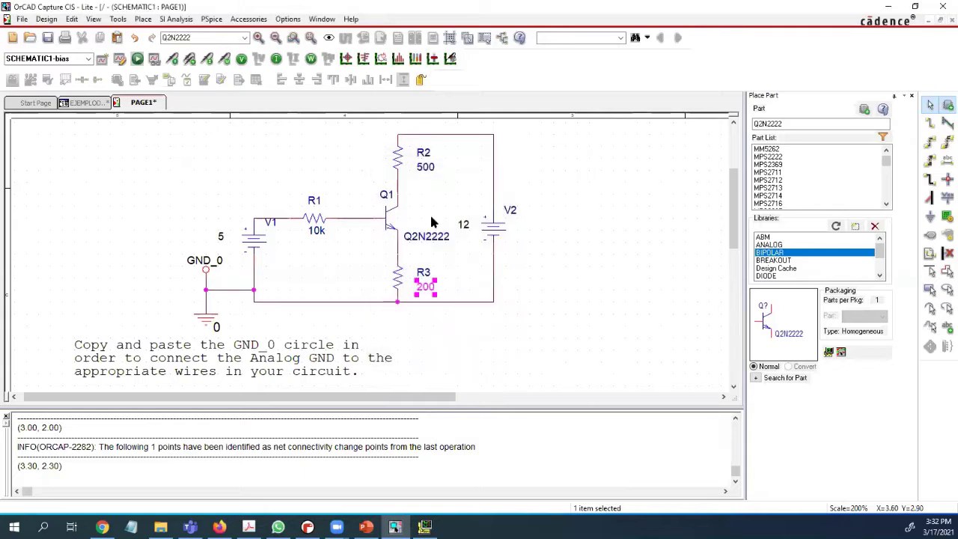
{"action": "left_click", "coordinate": [346, 278]}
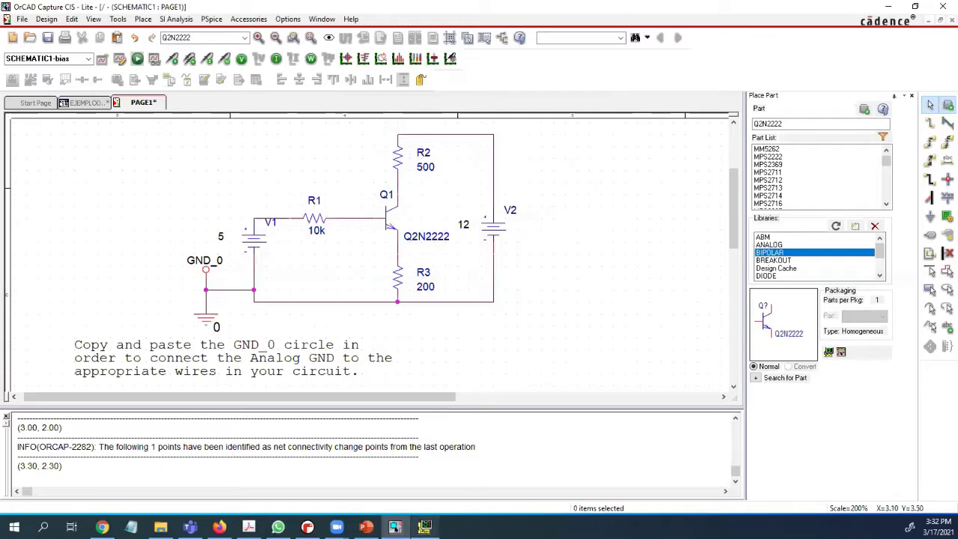
Switch to PowerPoint to compare the schematic with the transistor circuit on the DC analysis slide
{"action": "mouse_move", "coordinate": [395, 526]}
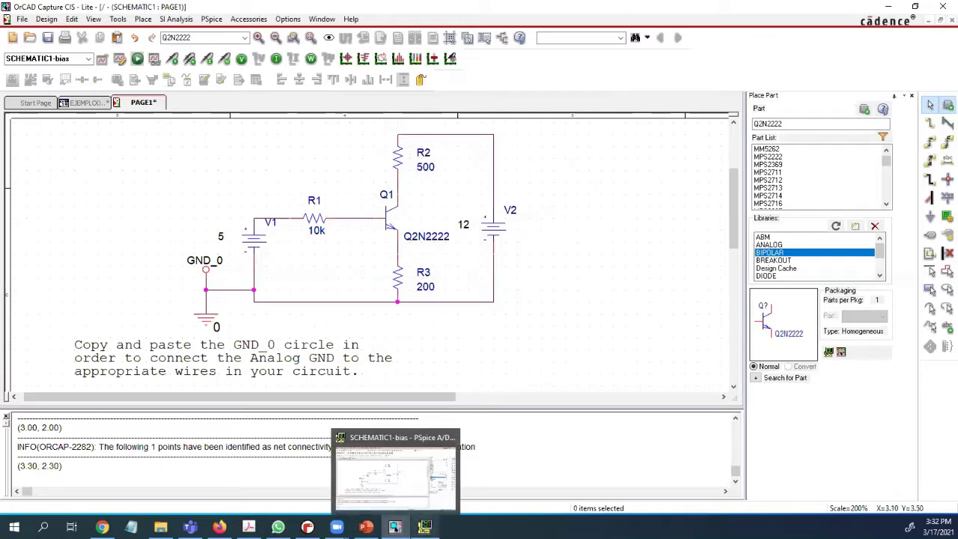
{"action": "mouse_move", "coordinate": [424, 527]}
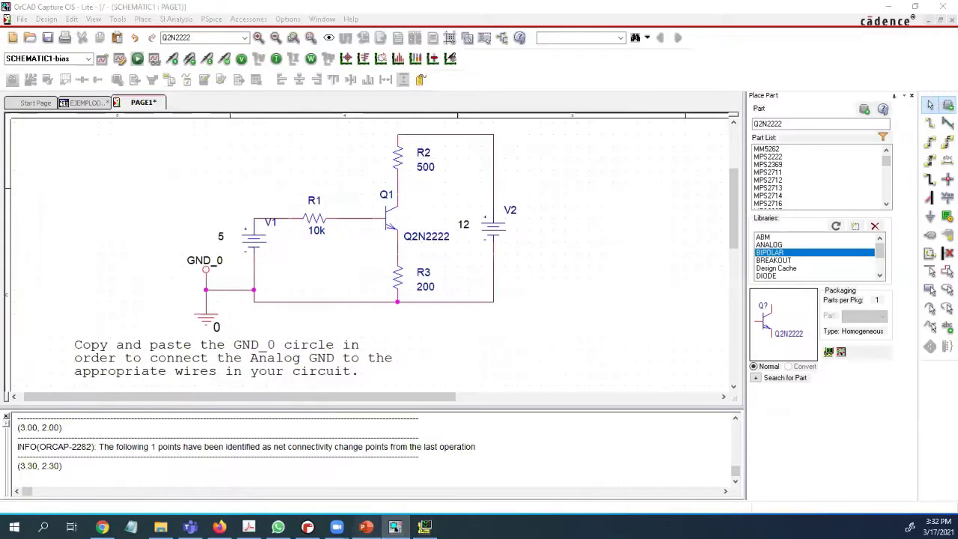
{"action": "key", "text": "alt+Tab"}
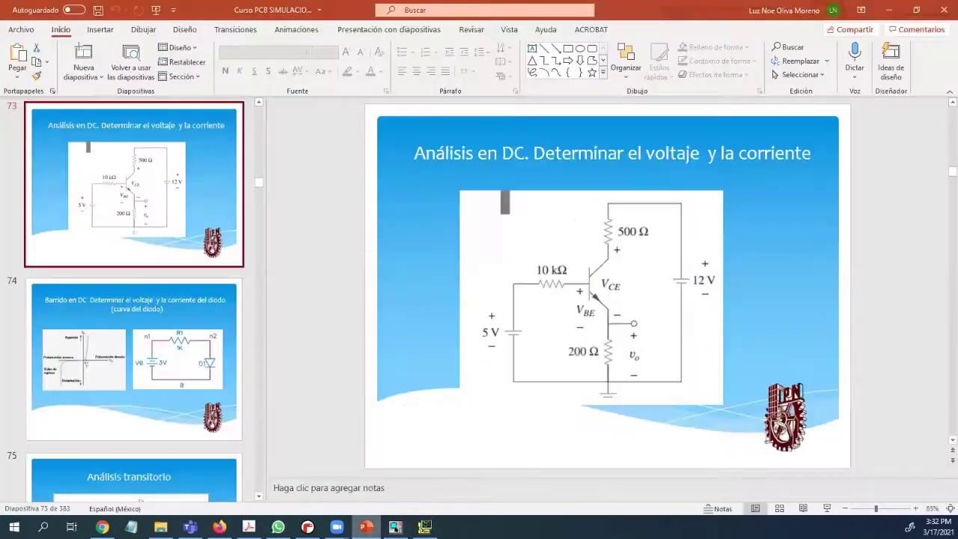
Return to OrCAD Capture, run the PSpice simulation with the SCHEMATIC1-bias profile, and switch back to the transistor schematic
{"action": "key", "text": "alt+Tab"}
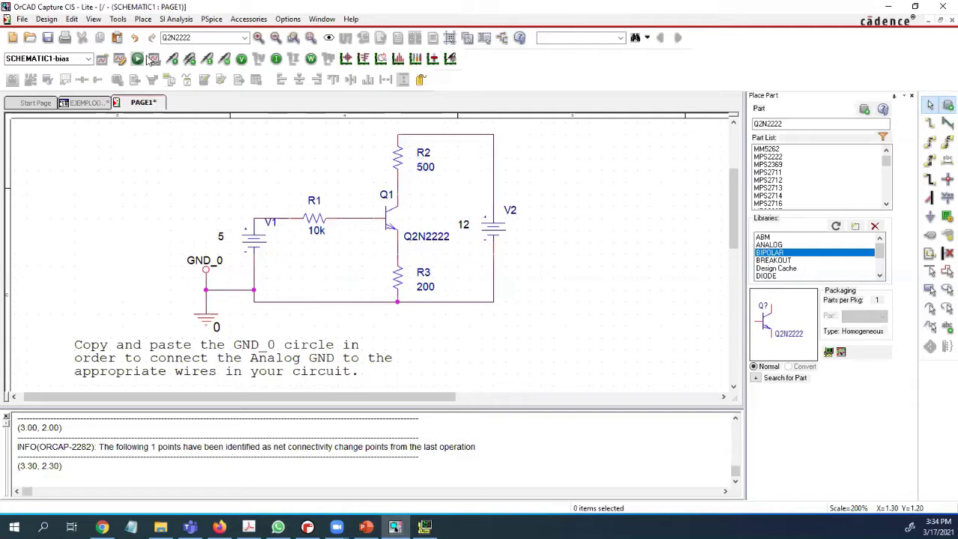
{"action": "left_click", "coordinate": [137, 64]}
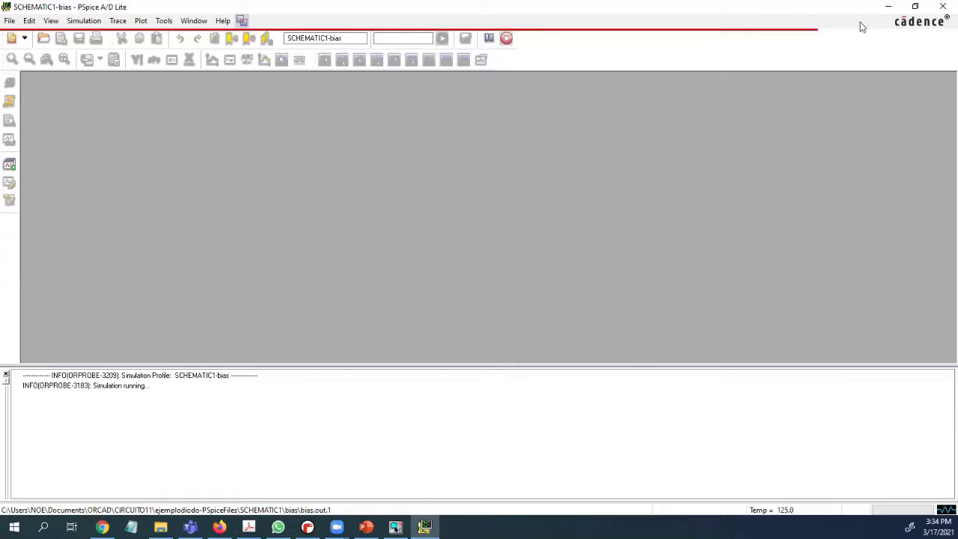
{"action": "left_click", "coordinate": [395, 526]}
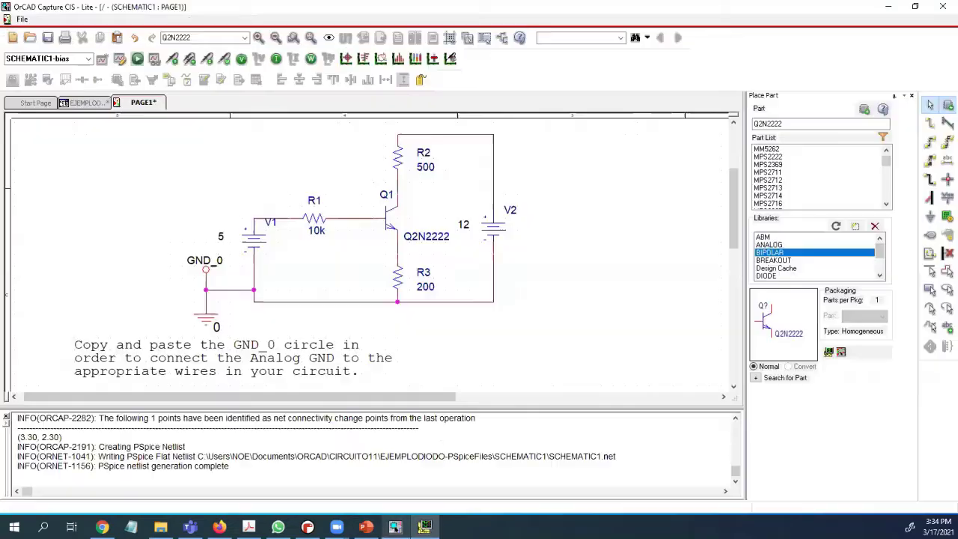
Display the bias voltages on the transistor schematic, then enable the bias currents and hide the voltages to leave only the currents
{"action": "left_click", "coordinate": [241, 58]}
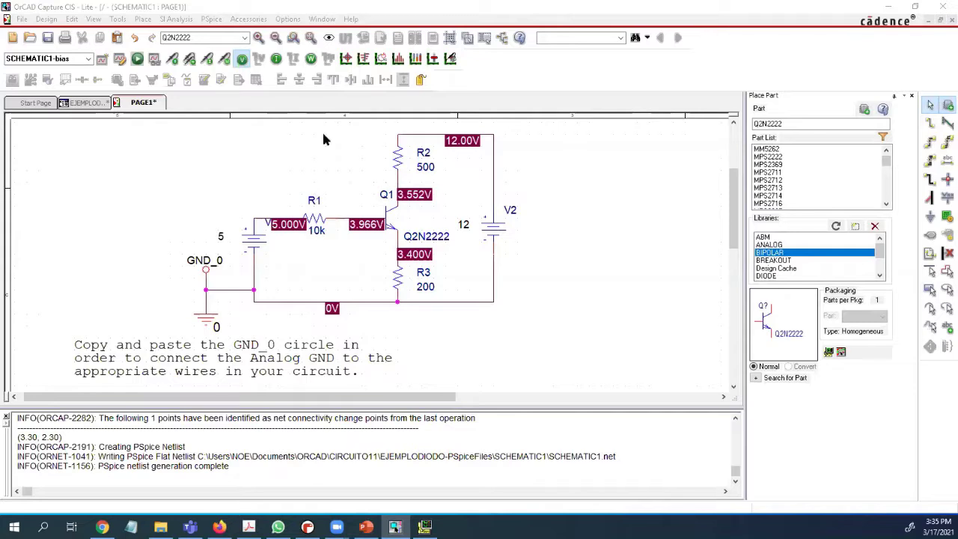
{"action": "left_click", "coordinate": [276, 59]}
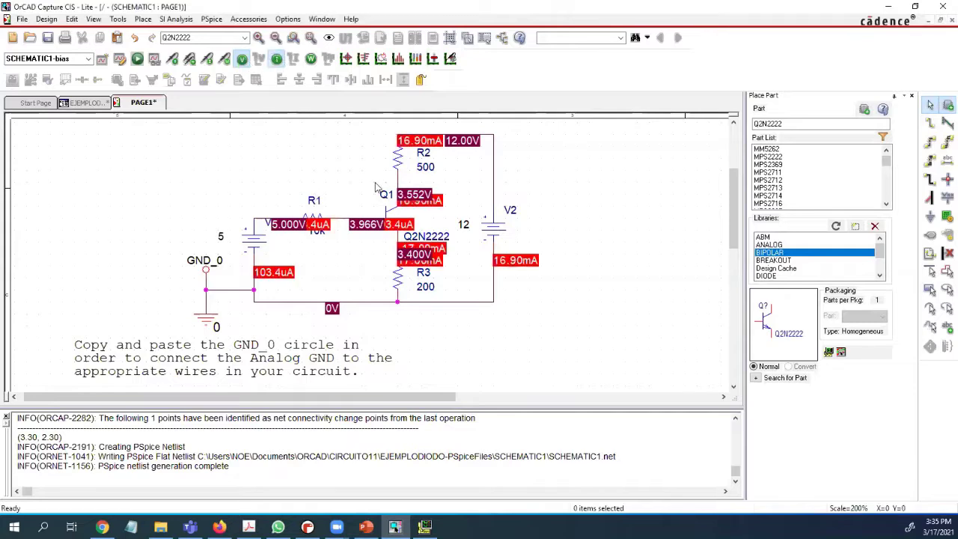
{"action": "left_click", "coordinate": [241, 59]}
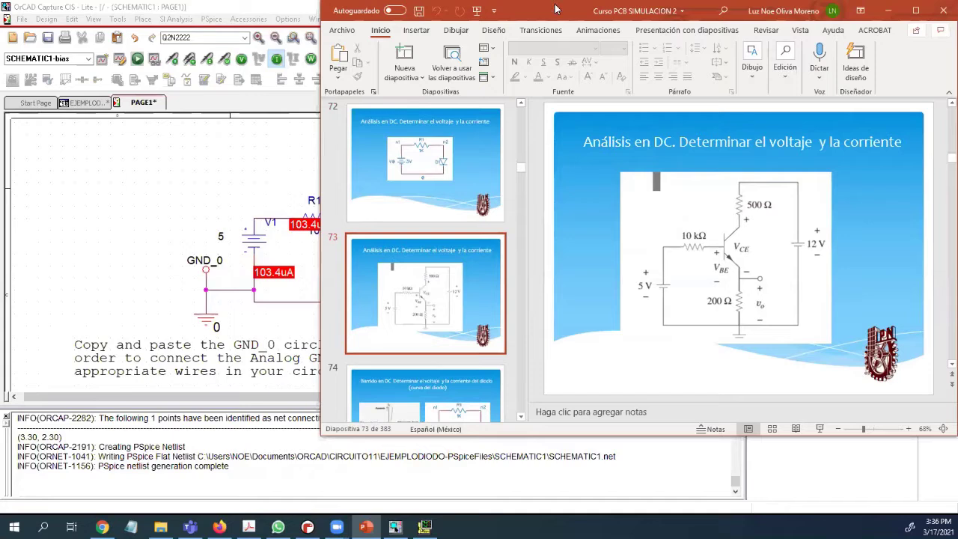
{"action": "left_click_drag", "start_coordinate": [599, 9], "coordinate": [633, 11]}
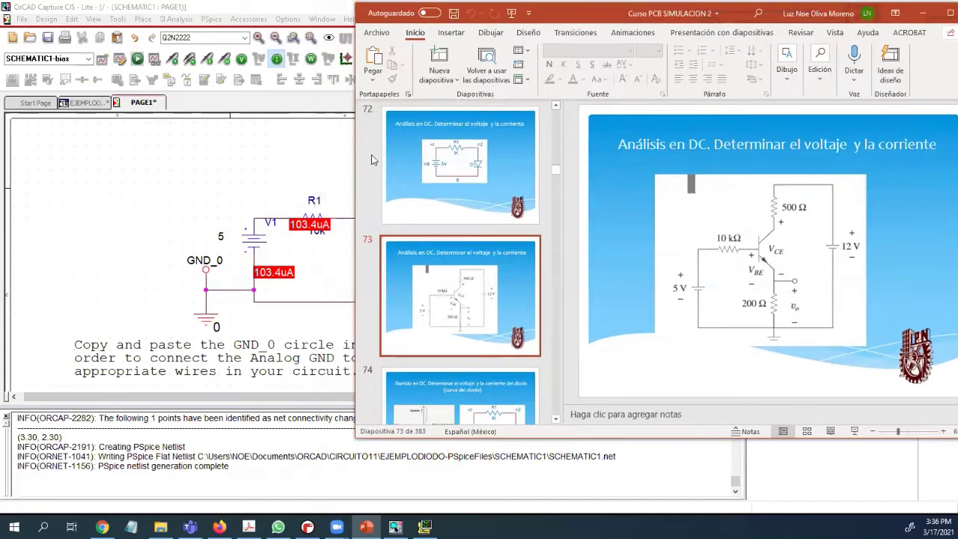
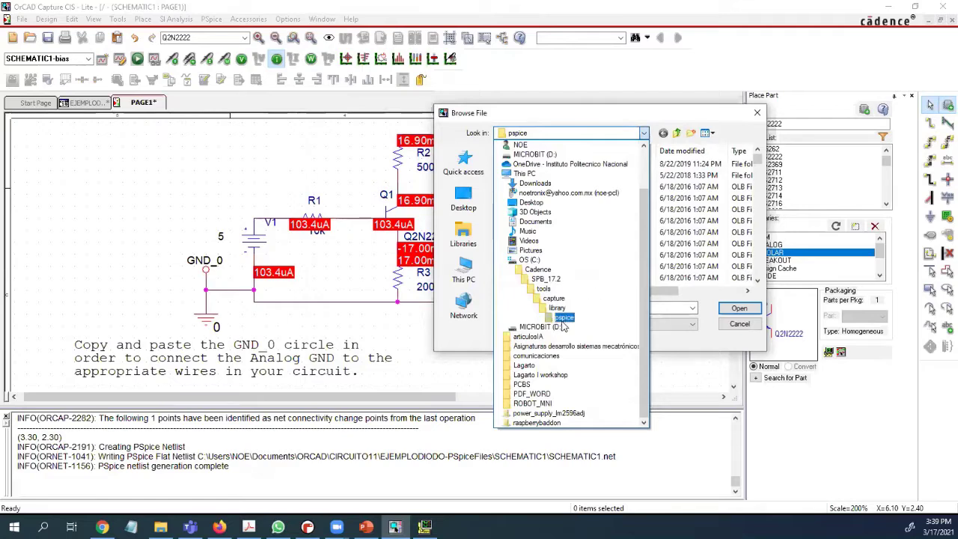
Examine the pspice library folder and the available file types in the Browse File dialog, leaving without opening a library
{"action": "left_click", "coordinate": [757, 114]}
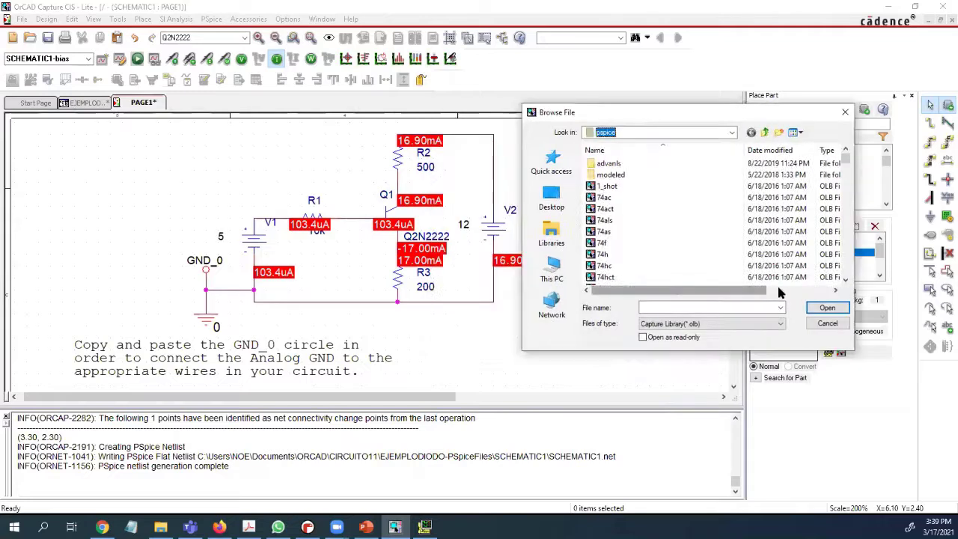
{"action": "left_click_drag", "start_coordinate": [748, 293], "coordinate": [784, 291]}
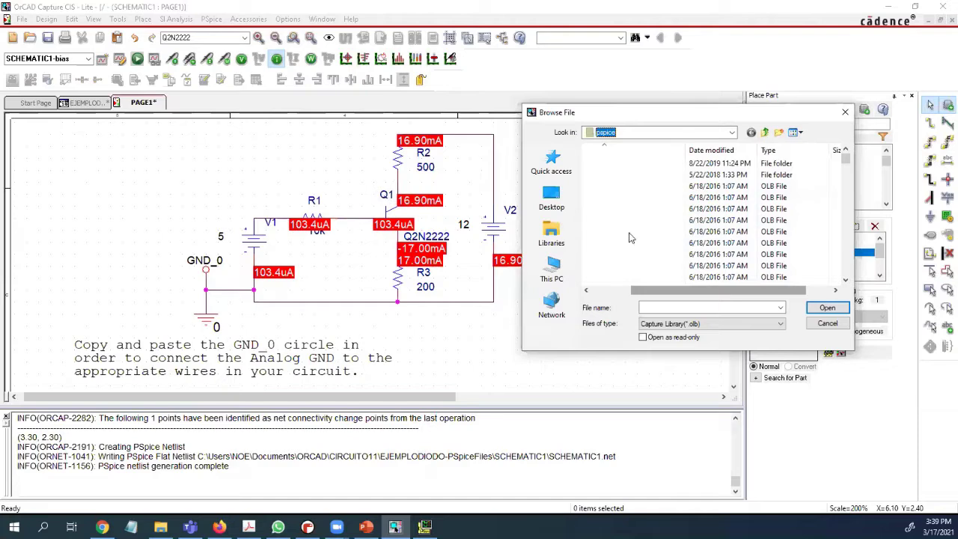
{"action": "left_click_drag", "start_coordinate": [766, 289], "coordinate": [676, 288]}
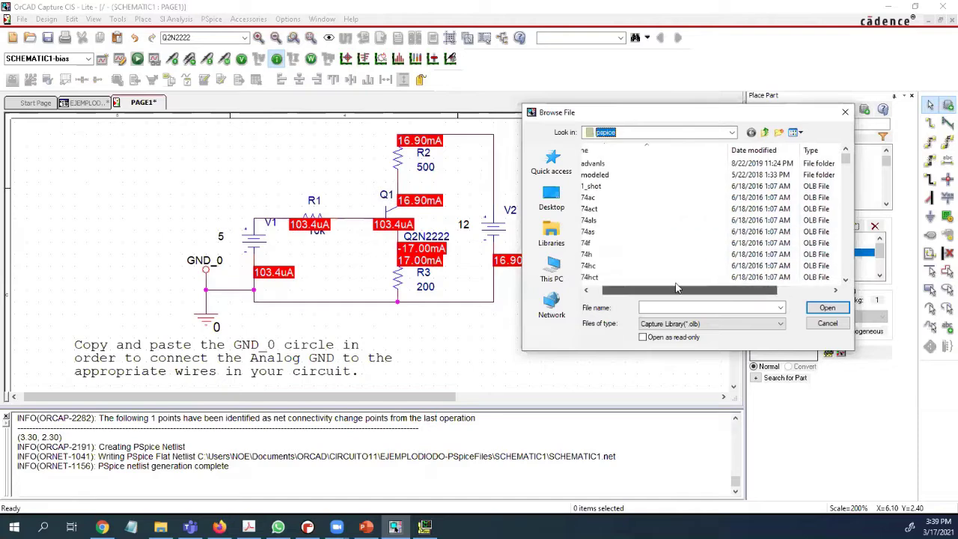
{"action": "left_click_drag", "start_coordinate": [763, 282], "coordinate": [680, 275]}
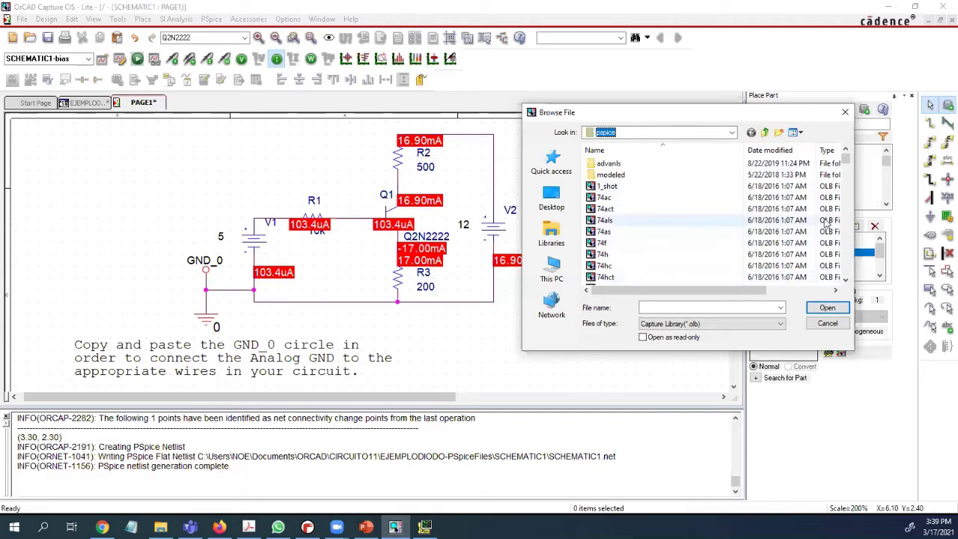
{"action": "left_click", "coordinate": [705, 325]}
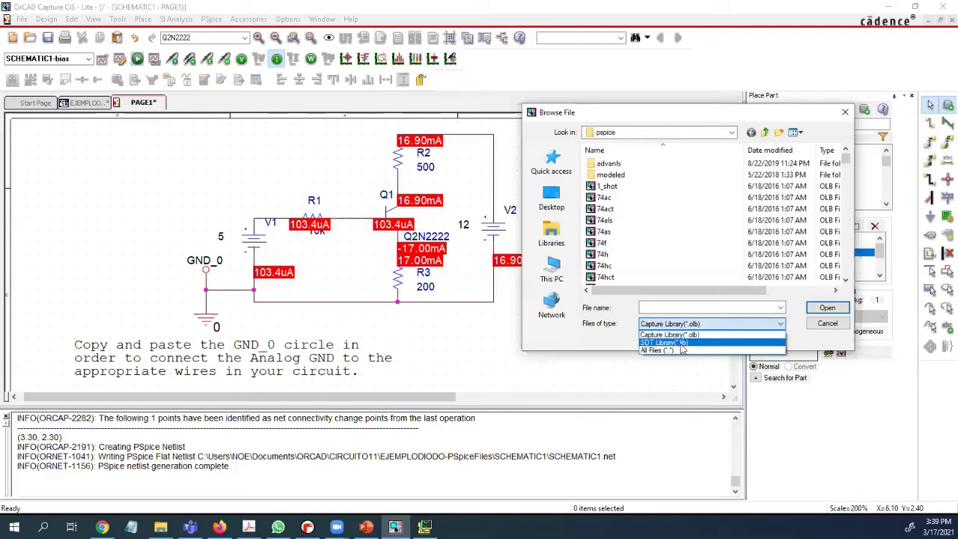
{"action": "left_click", "coordinate": [846, 114]}
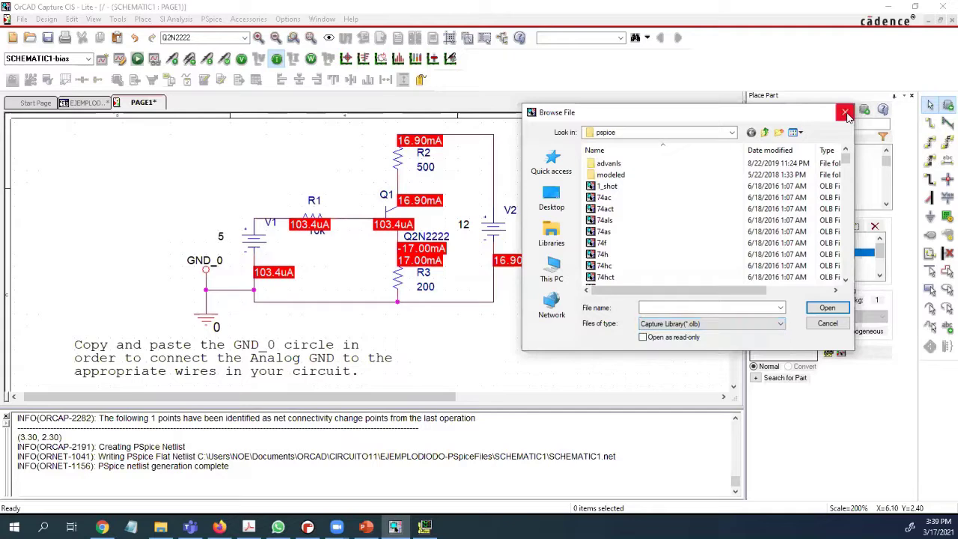
{"action": "left_click", "coordinate": [846, 114]}
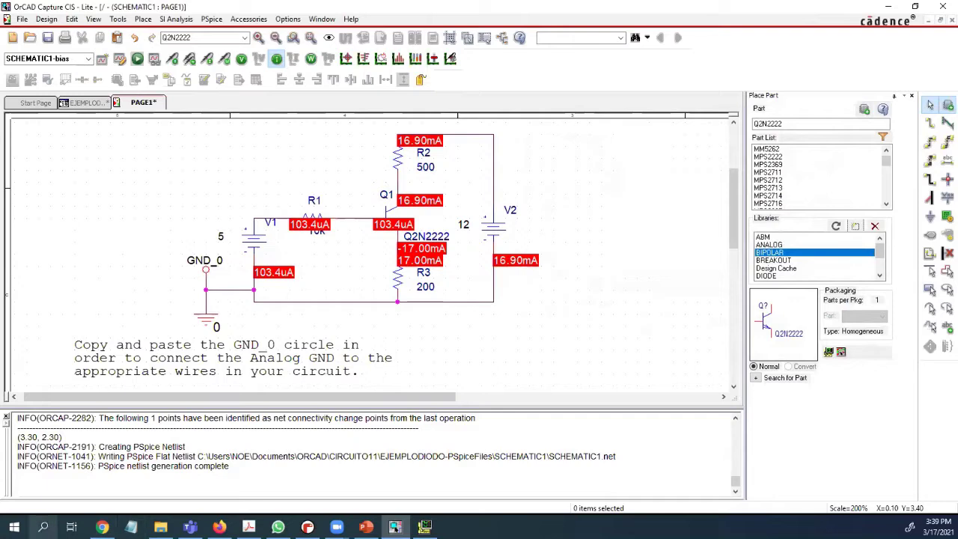
Switch to File Explorer, maximize it, and open the folder C:\Cadence\SPB_17.2\tools
{"action": "left_click", "coordinate": [160, 526]}
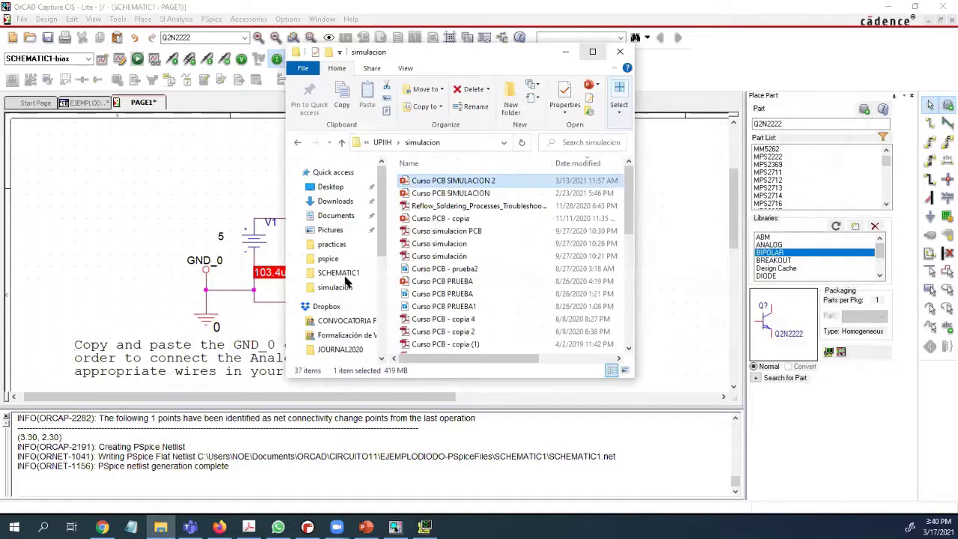
{"action": "scroll", "coordinate": [383, 258], "scroll_direction": "down", "scroll_amount": 5}
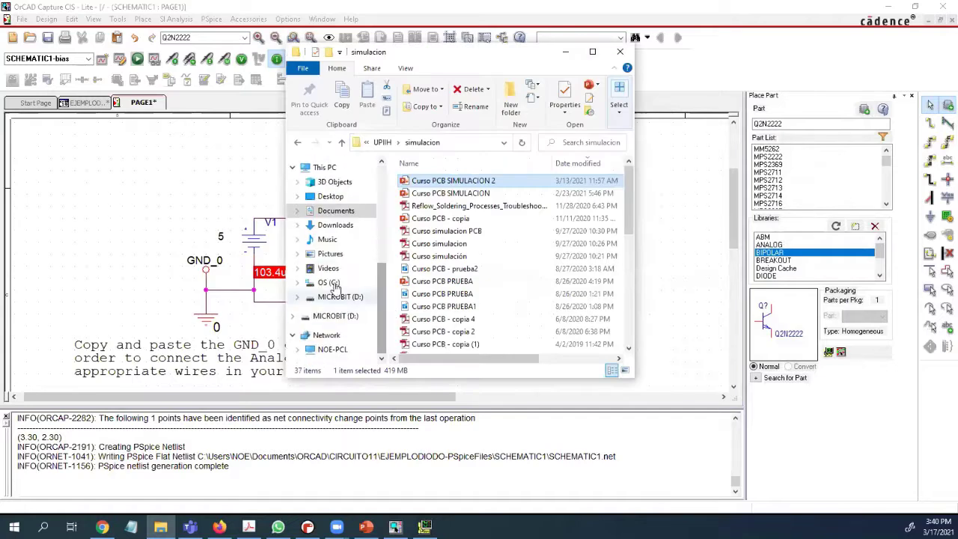
{"action": "left_click", "coordinate": [326, 282]}
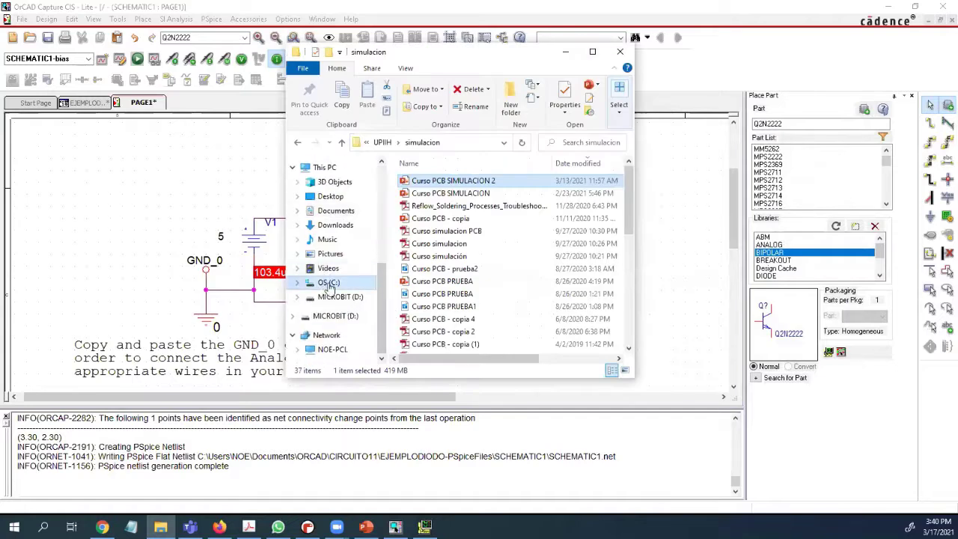
{"action": "left_click", "coordinate": [589, 52]}
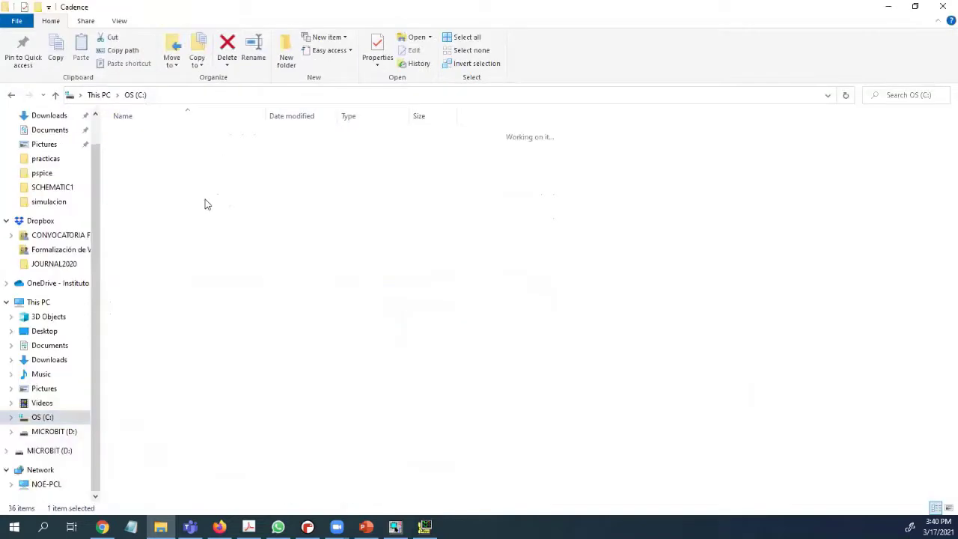
{"action": "double_click", "coordinate": [150, 221]}
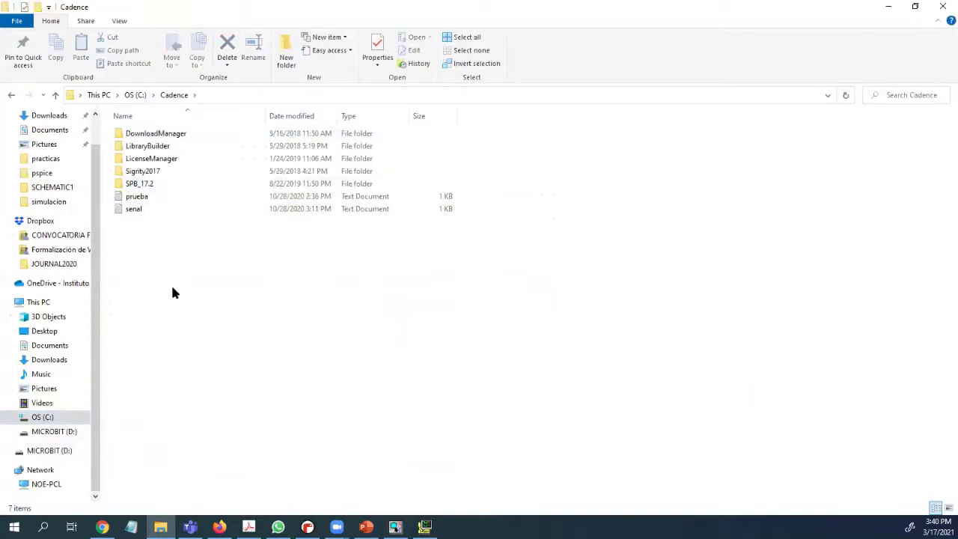
{"action": "double_click", "coordinate": [129, 185]}
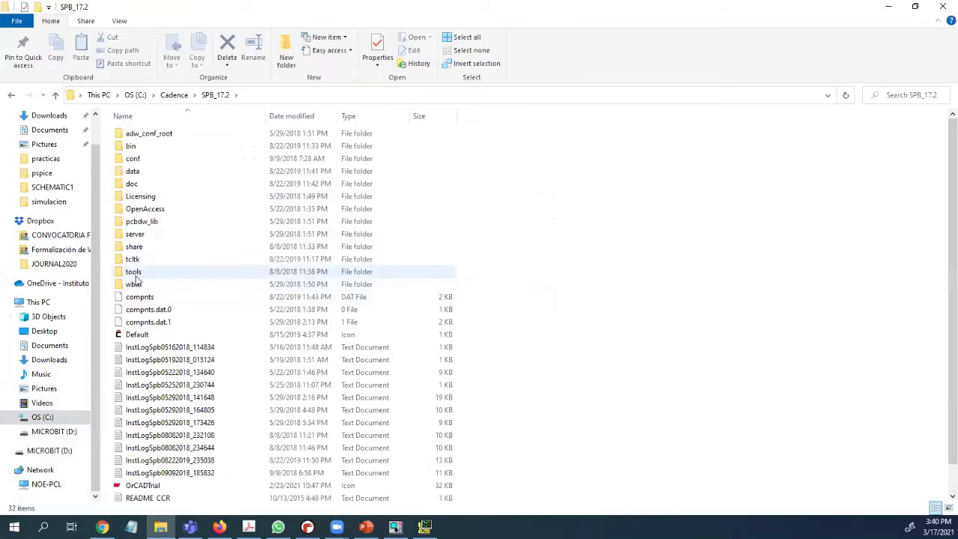
{"action": "double_click", "coordinate": [133, 272]}
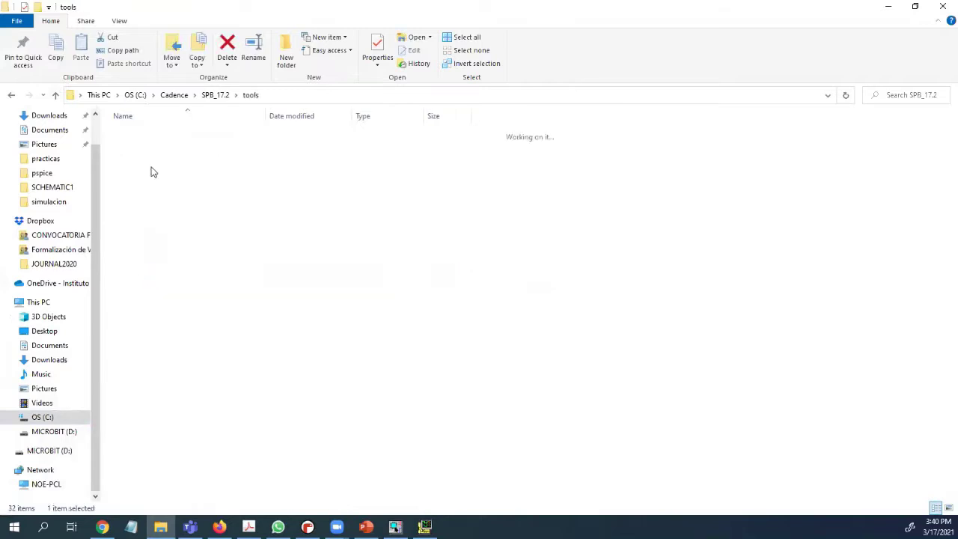
Look in the lib subfolder of tools for the model libraries and return to the tools folder
{"action": "scroll", "coordinate": [159, 351], "scroll_direction": "down", "scroll_amount": 3}
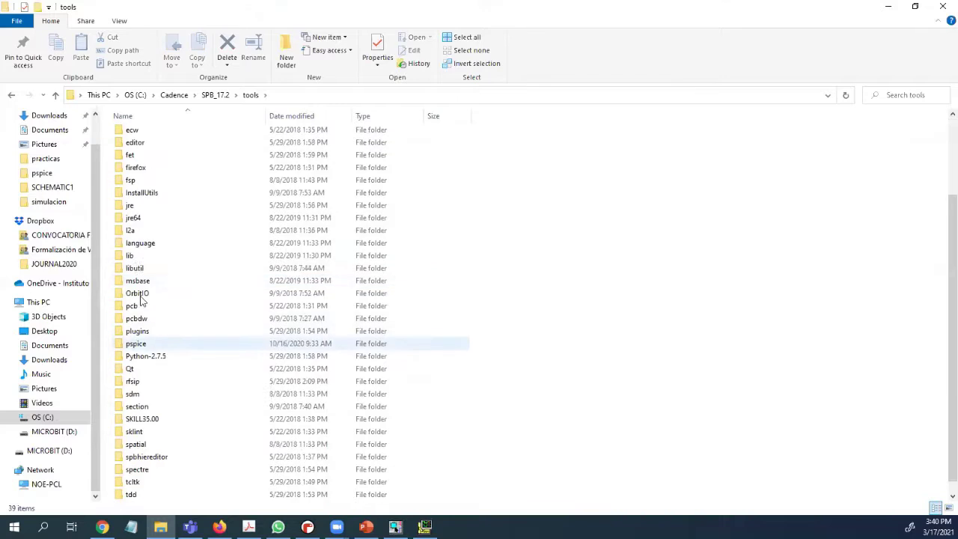
{"action": "double_click", "coordinate": [135, 257]}
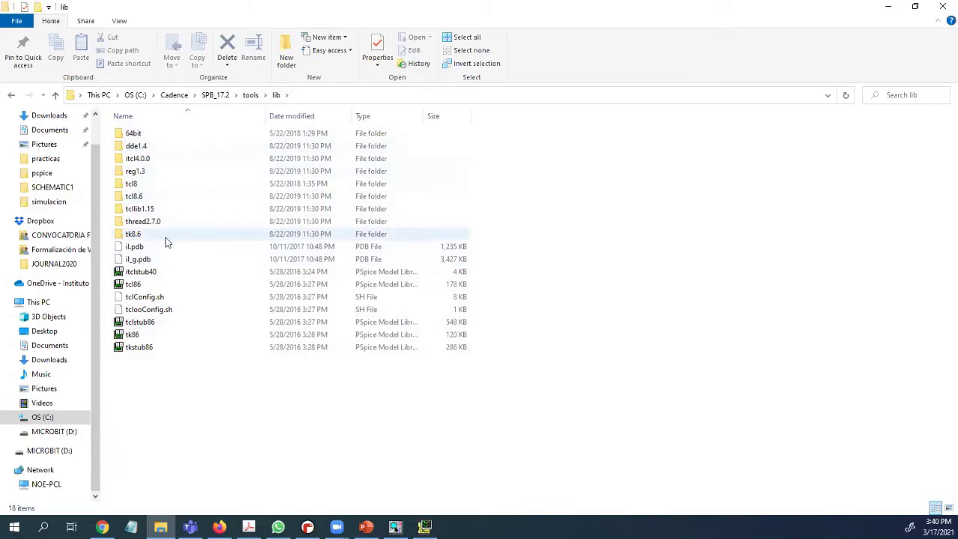
{"action": "left_click", "coordinate": [11, 96]}
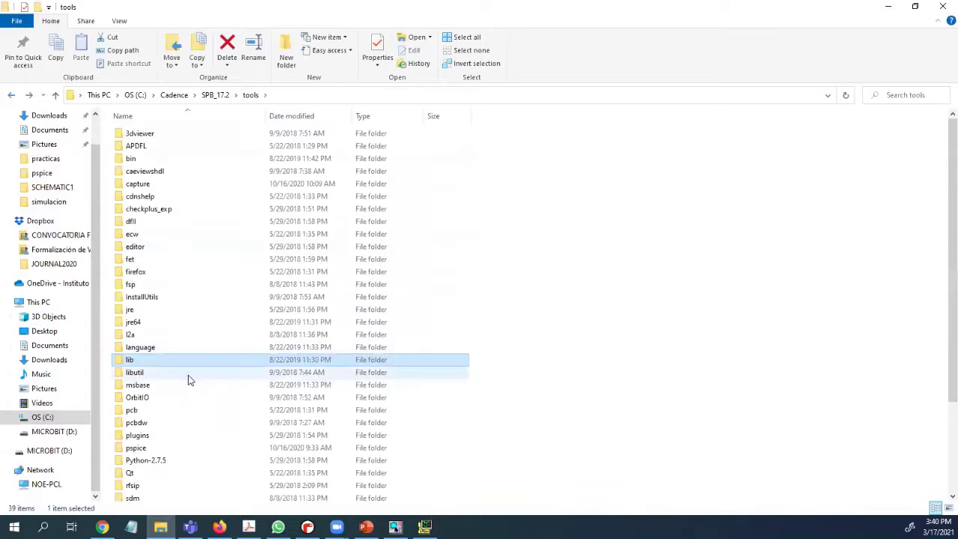
{"action": "scroll", "coordinate": [187, 383], "scroll_direction": "down", "scroll_amount": 3}
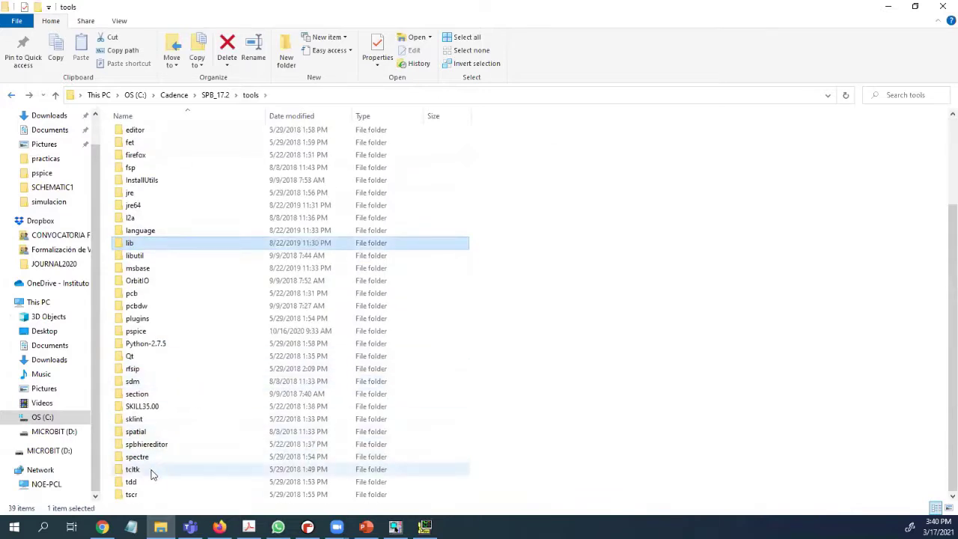
Switch to OrCAD Capture and examine the Source Library path in the properties of transistor Q1
{"action": "left_click", "coordinate": [395, 526]}
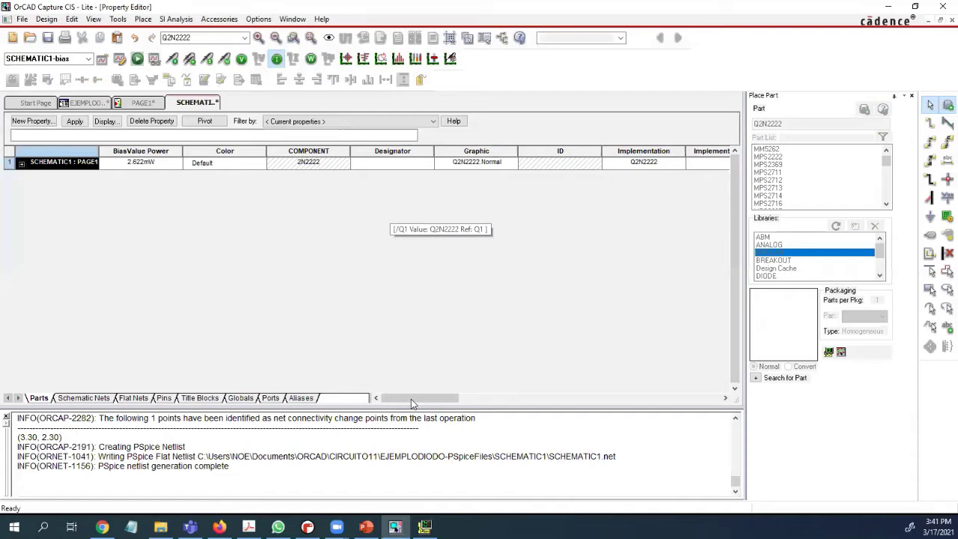
{"action": "left_click_drag", "start_coordinate": [411, 399], "coordinate": [623, 397]}
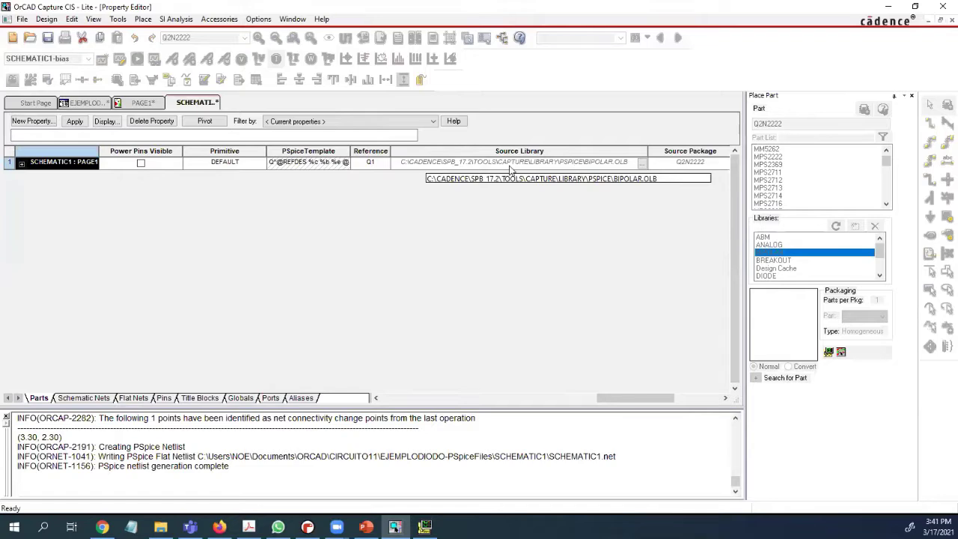
{"action": "left_click_drag", "start_coordinate": [616, 398], "coordinate": [591, 402]}
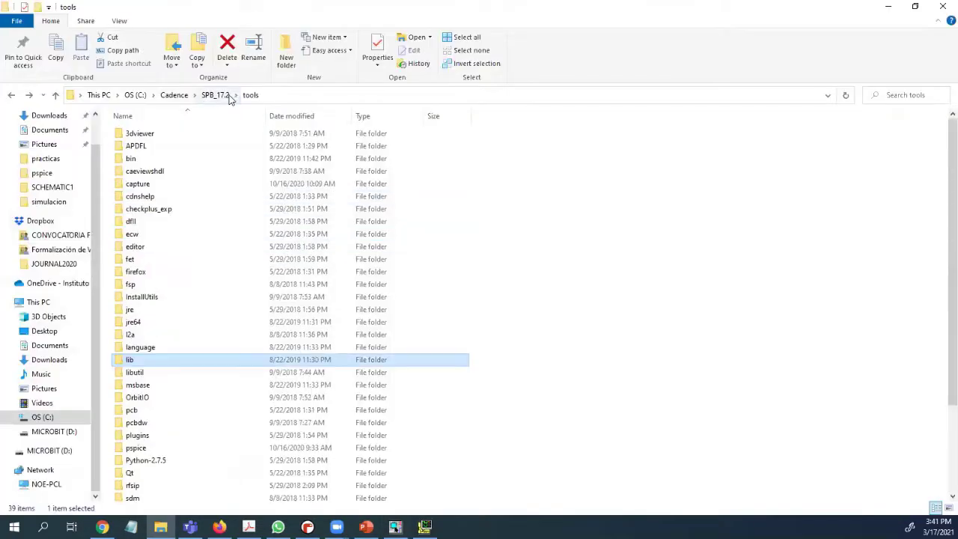
In File Explorer, look through the Capture symbol libraries in SPB_17.2\tools\capture\library and return to the tools folder
{"action": "left_click", "coordinate": [216, 95]}
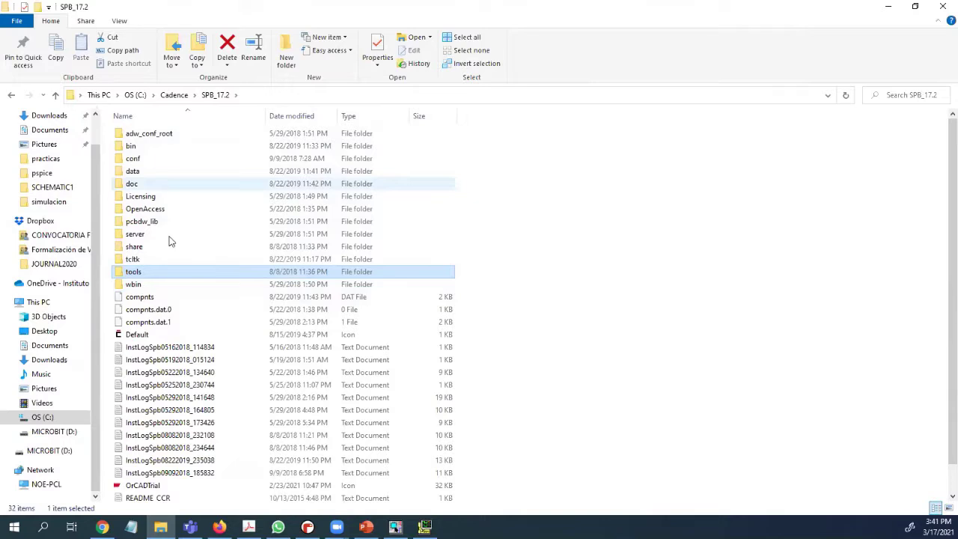
{"action": "double_click", "coordinate": [131, 274]}
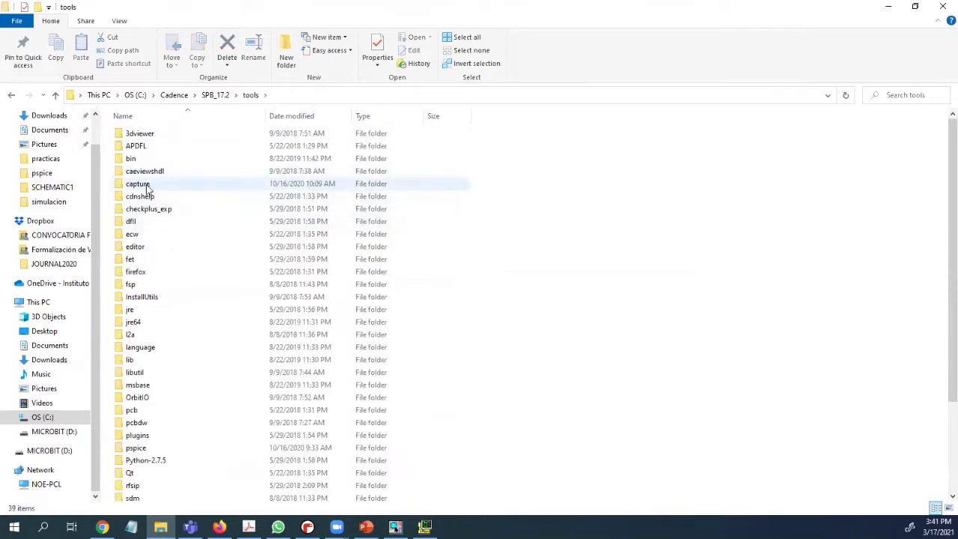
{"action": "double_click", "coordinate": [140, 184]}
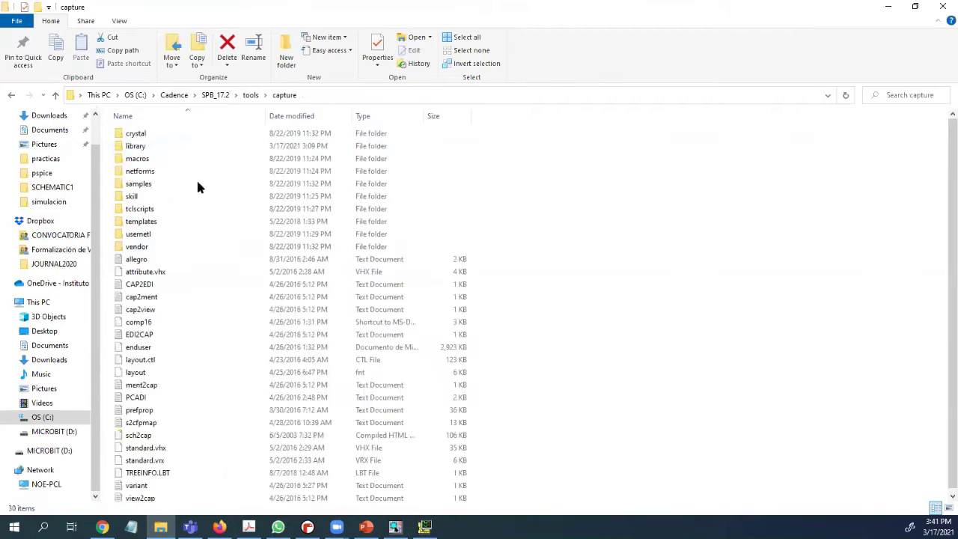
{"action": "double_click", "coordinate": [138, 146]}
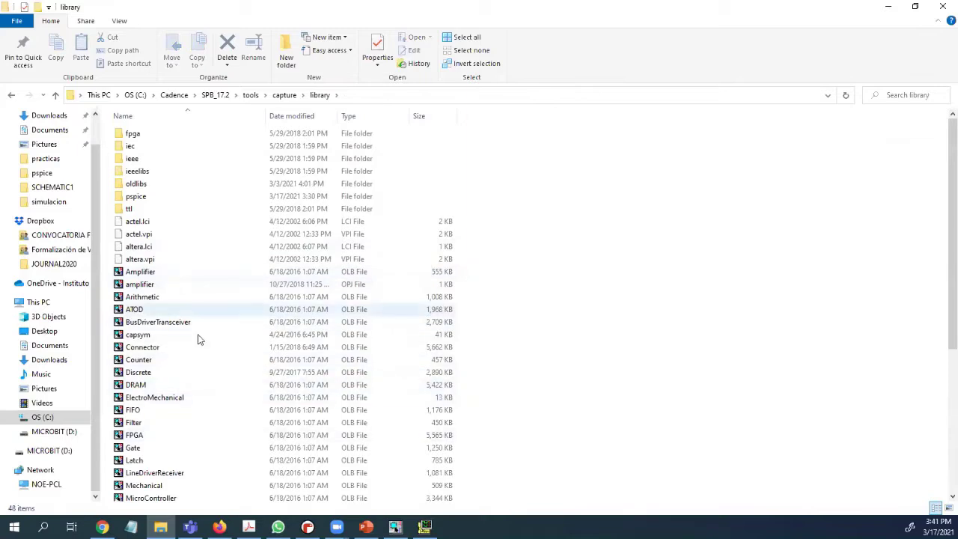
{"action": "scroll", "coordinate": [311, 361], "scroll_direction": "down", "scroll_amount": 6}
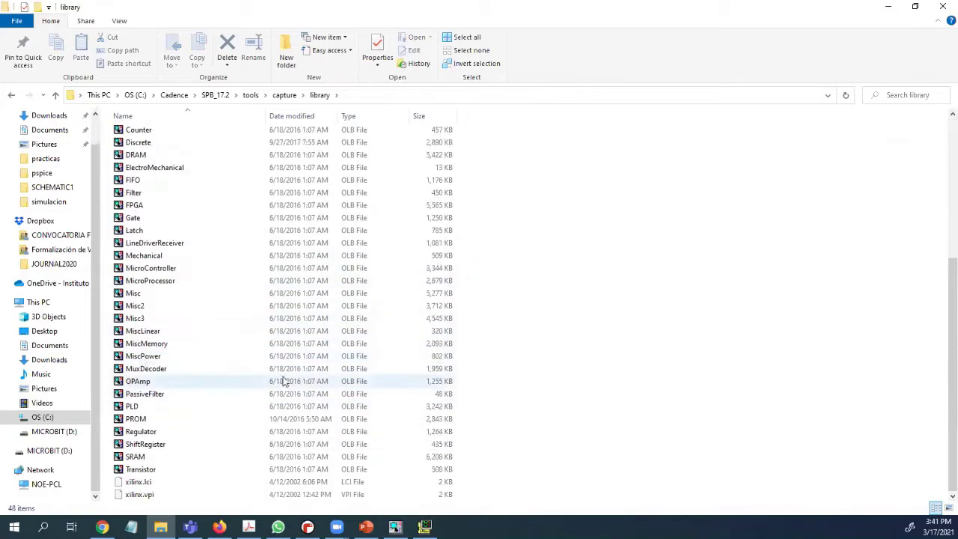
{"action": "scroll", "coordinate": [132, 309], "scroll_direction": "up", "scroll_amount": 6}
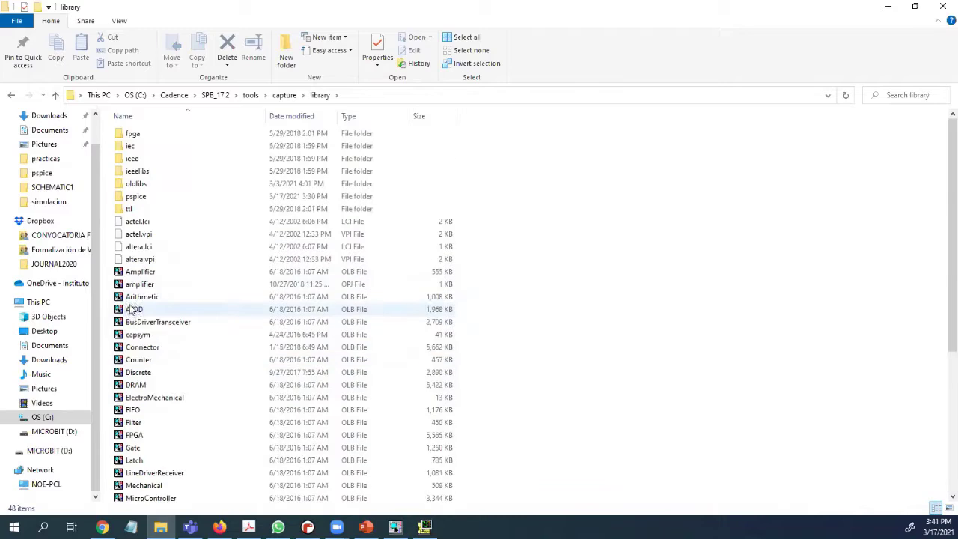
{"action": "left_click", "coordinate": [10, 96]}
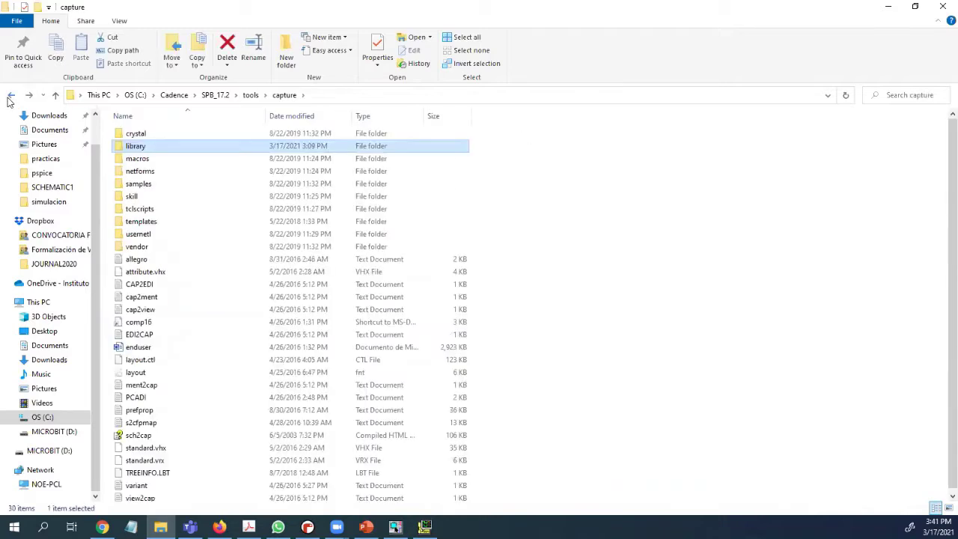
{"action": "left_click", "coordinate": [9, 96]}
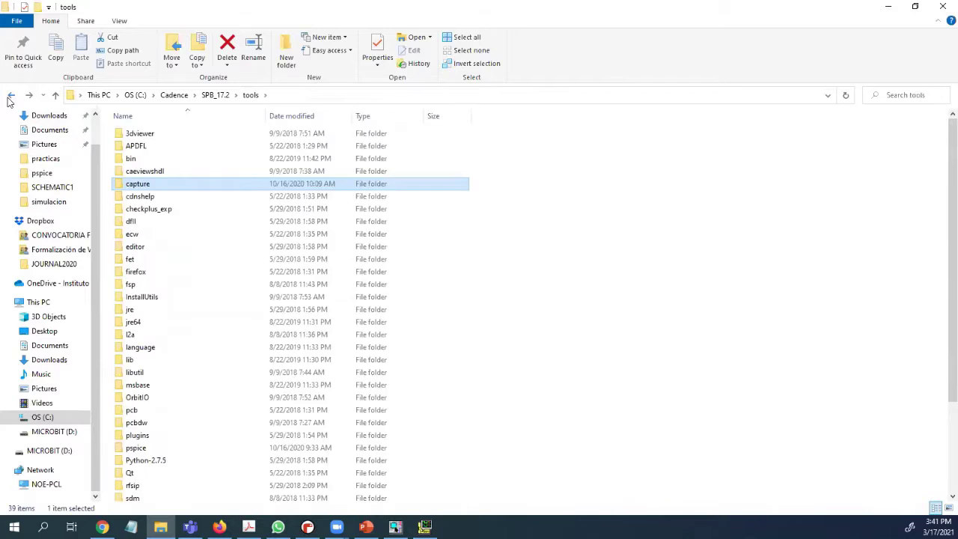
Open the pspice\library folder inside tools and browse its model libraries down to the bipolar files
{"action": "double_click", "coordinate": [136, 447]}
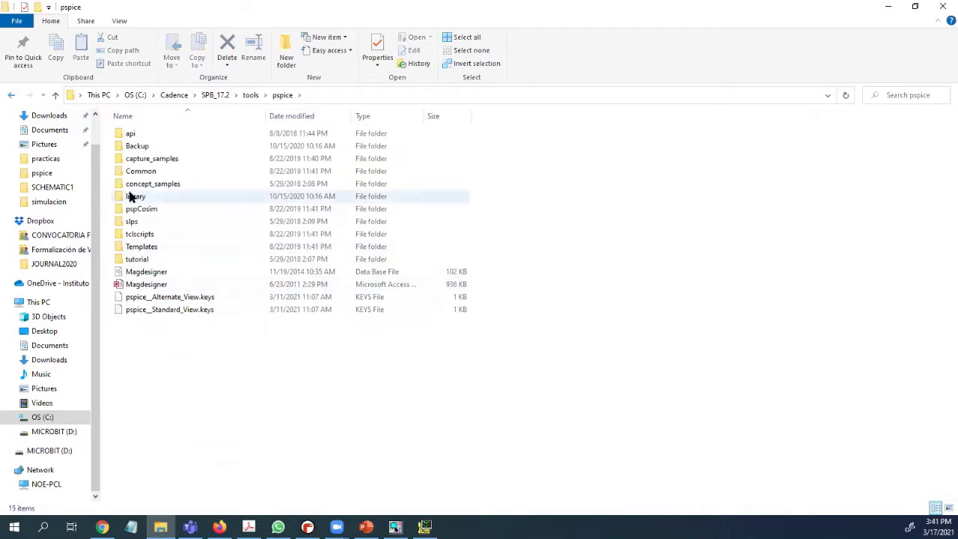
{"action": "left_click", "coordinate": [128, 197]}
{"action": "double_click", "coordinate": [129, 198]}
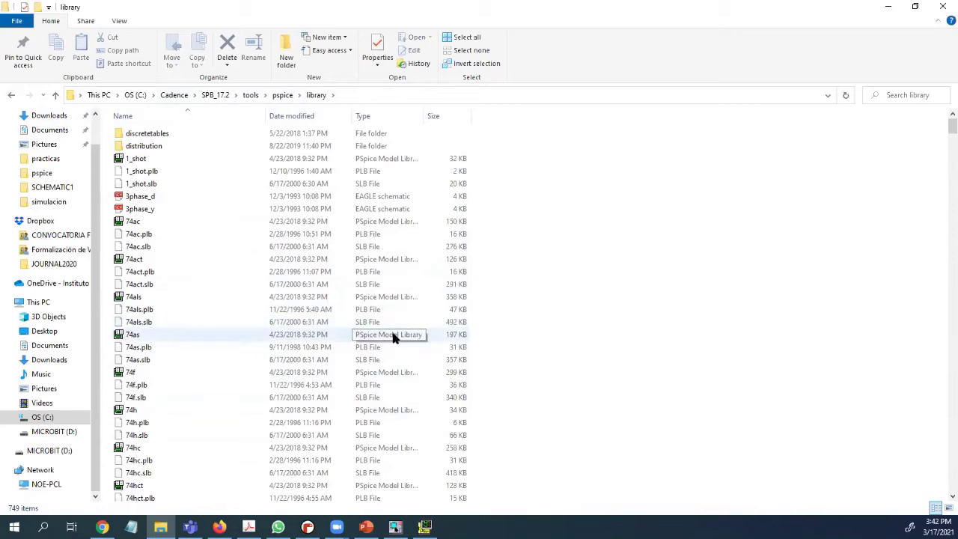
{"action": "scroll", "coordinate": [243, 294], "scroll_direction": "down", "scroll_amount": 9}
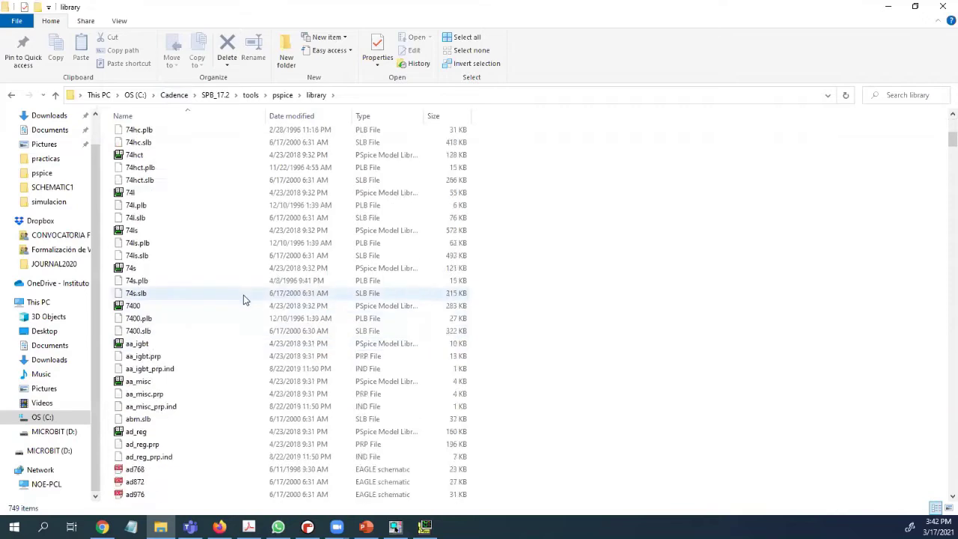
{"action": "scroll", "coordinate": [243, 295], "scroll_direction": "down", "scroll_amount": 20}
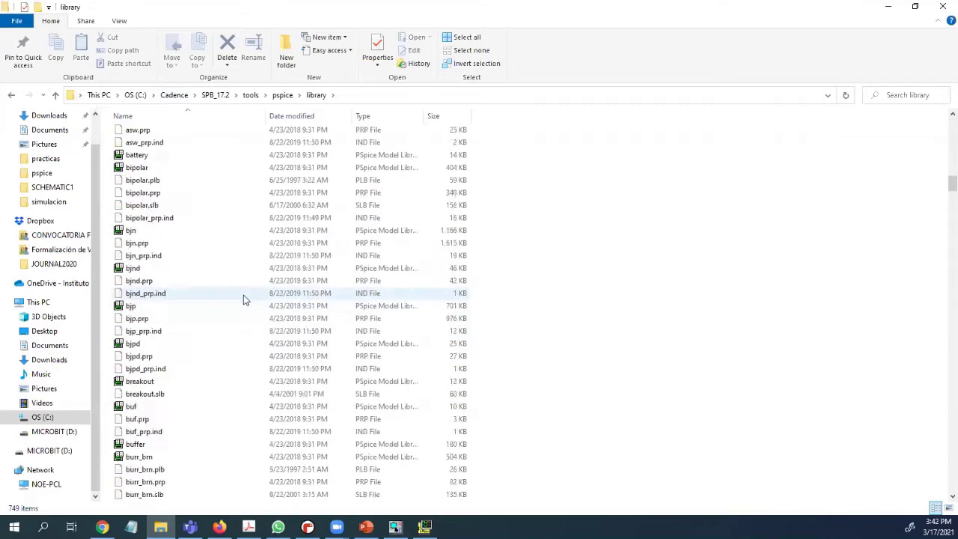
Browse the model files in the pspice\library folder from the analog files through the diode, IGBT and JFET libraries
{"action": "scroll", "coordinate": [243, 294], "scroll_direction": "down", "scroll_amount": 3}
{"action": "scroll", "coordinate": [244, 295], "scroll_direction": "up", "scroll_amount": 20}
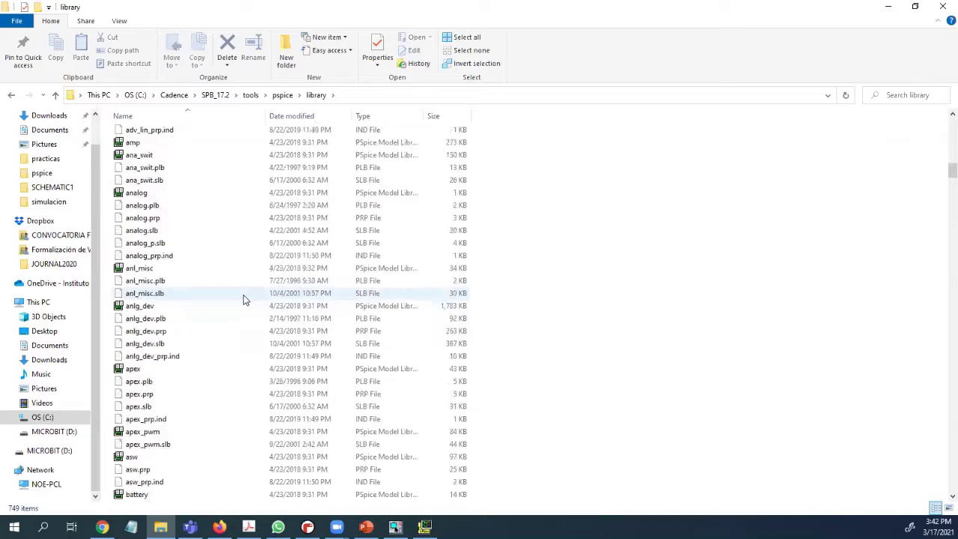
{"action": "scroll", "coordinate": [243, 299], "scroll_direction": "up", "scroll_amount": 2}
{"action": "scroll", "coordinate": [243, 299], "scroll_direction": "down", "scroll_amount": 20}
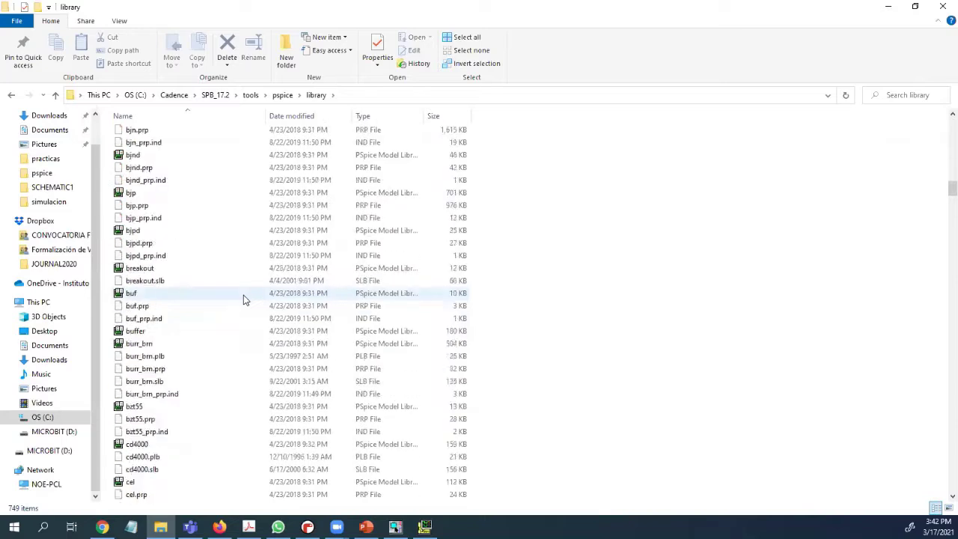
{"action": "scroll", "coordinate": [243, 297], "scroll_direction": "down", "scroll_amount": 9}
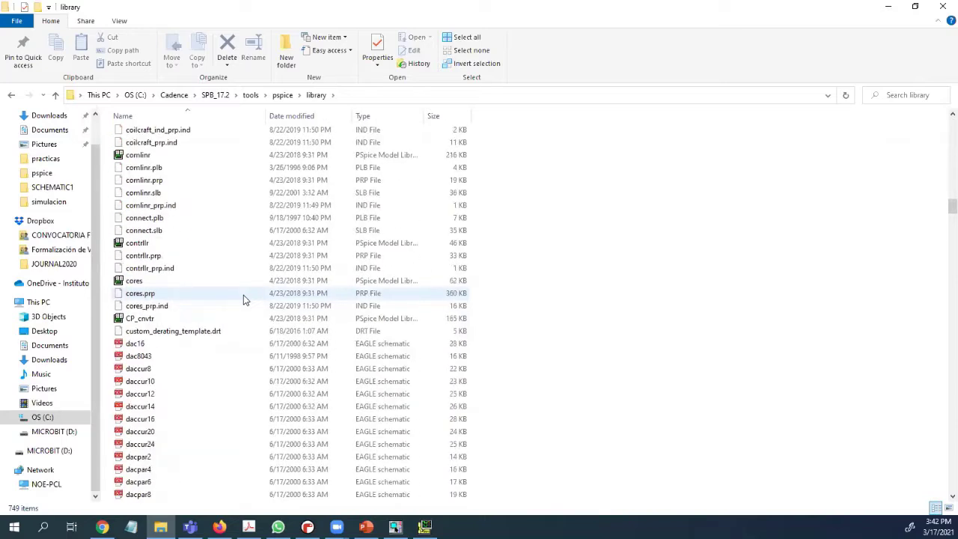
{"action": "scroll", "coordinate": [243, 294], "scroll_direction": "down", "scroll_amount": 20}
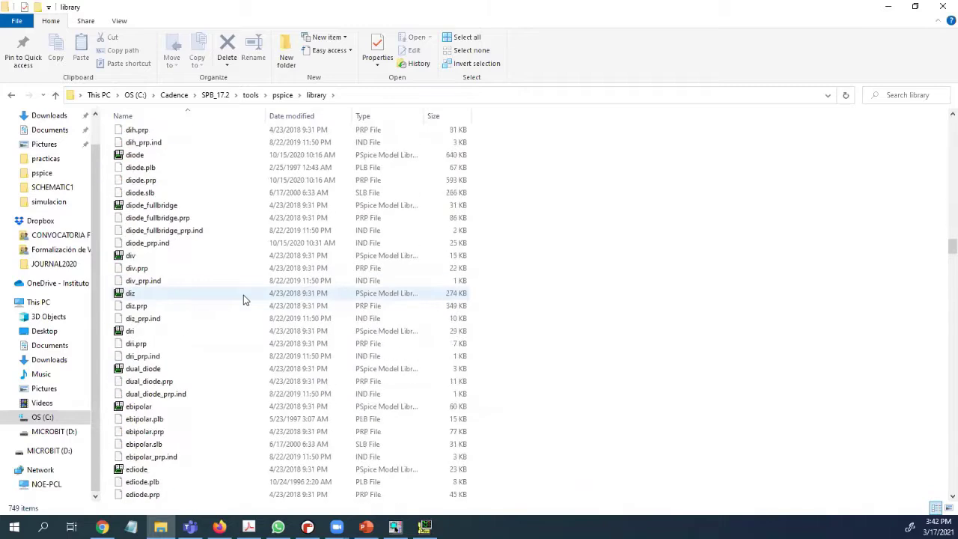
{"action": "scroll", "coordinate": [243, 295], "scroll_direction": "down", "scroll_amount": 15}
{"action": "scroll", "coordinate": [243, 295], "scroll_direction": "down", "scroll_amount": 12}
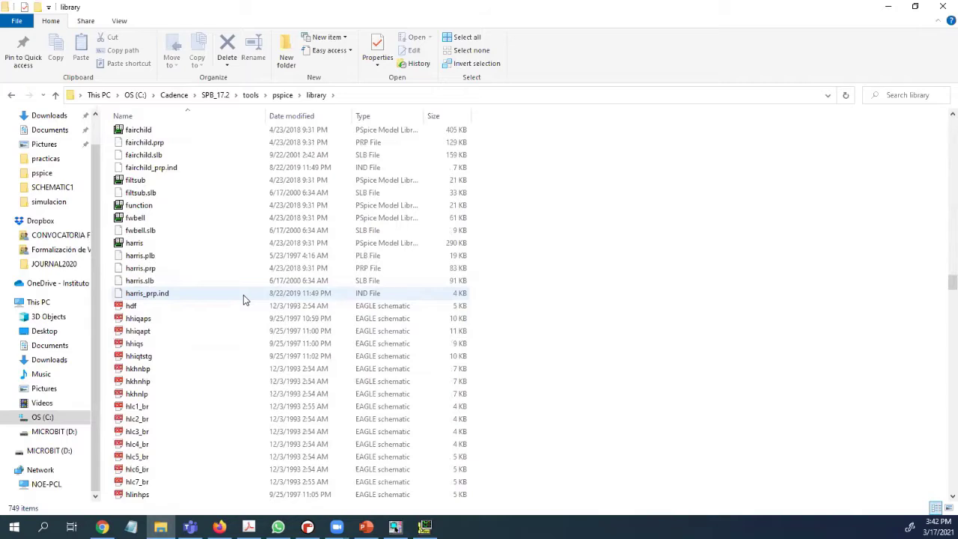
{"action": "scroll", "coordinate": [243, 295], "scroll_direction": "down", "scroll_amount": 10}
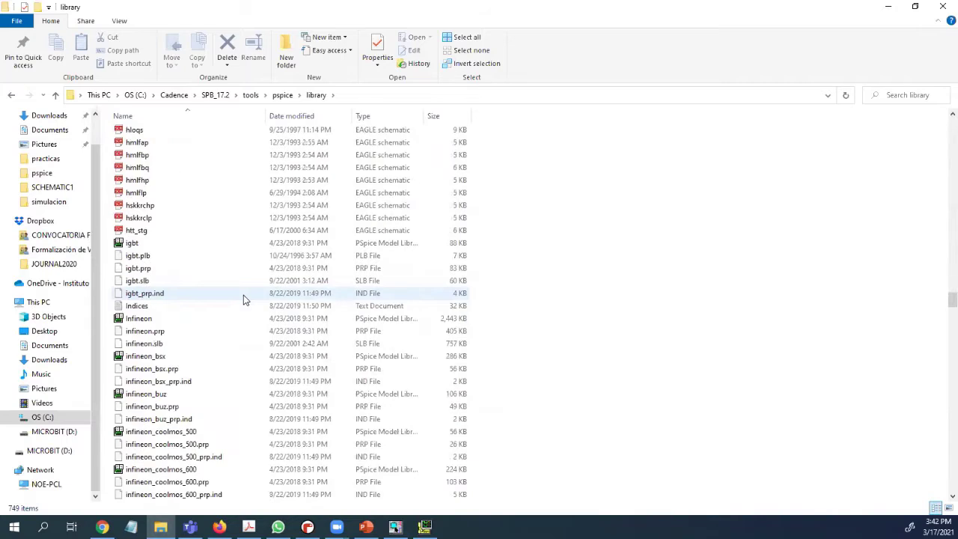
{"action": "scroll", "coordinate": [243, 295], "scroll_direction": "down", "scroll_amount": 20}
{"action": "scroll", "coordinate": [243, 295], "scroll_direction": "up", "scroll_amount": 20}
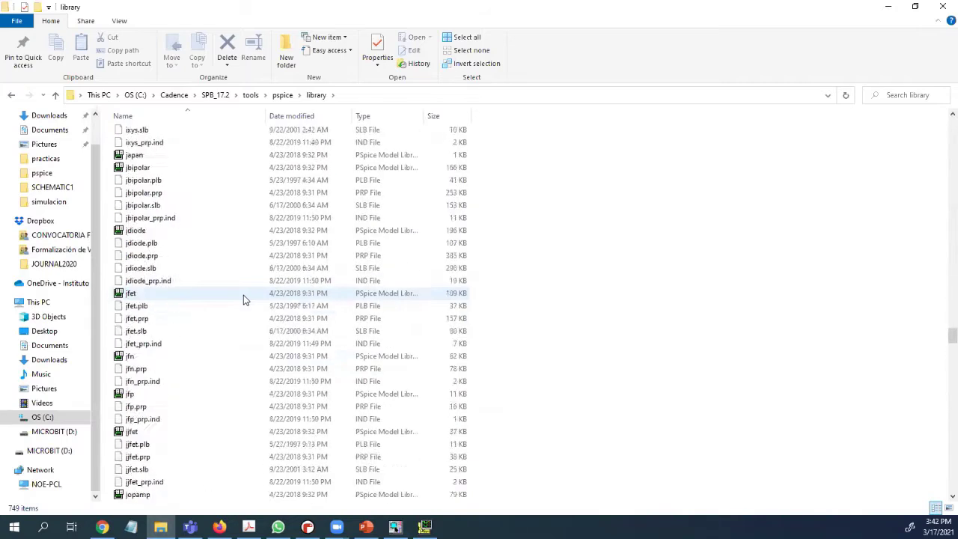
{"action": "scroll", "coordinate": [243, 295], "scroll_direction": "up", "scroll_amount": 10}
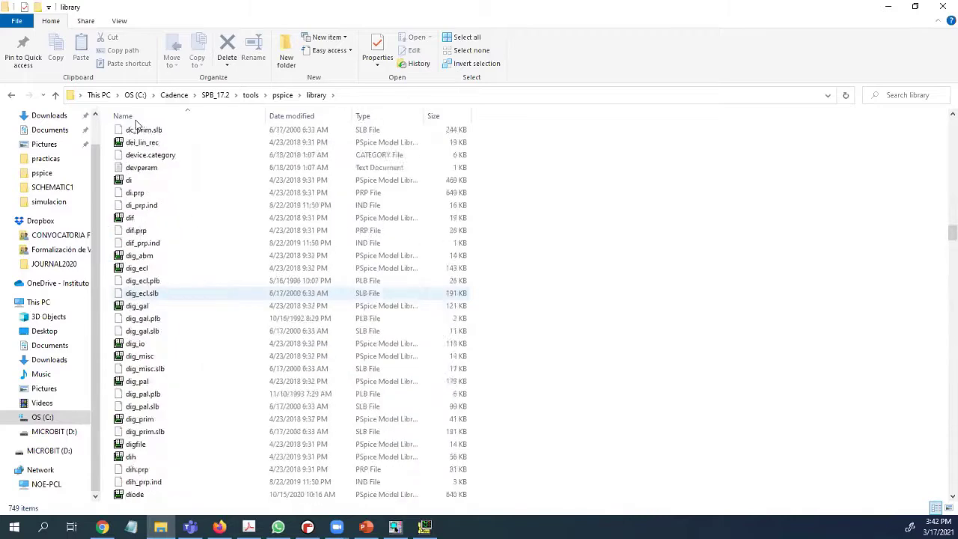
Reverse the file list's name sorting, restore ascending order, and locate the bipolar library files
{"action": "left_click", "coordinate": [180, 116]}
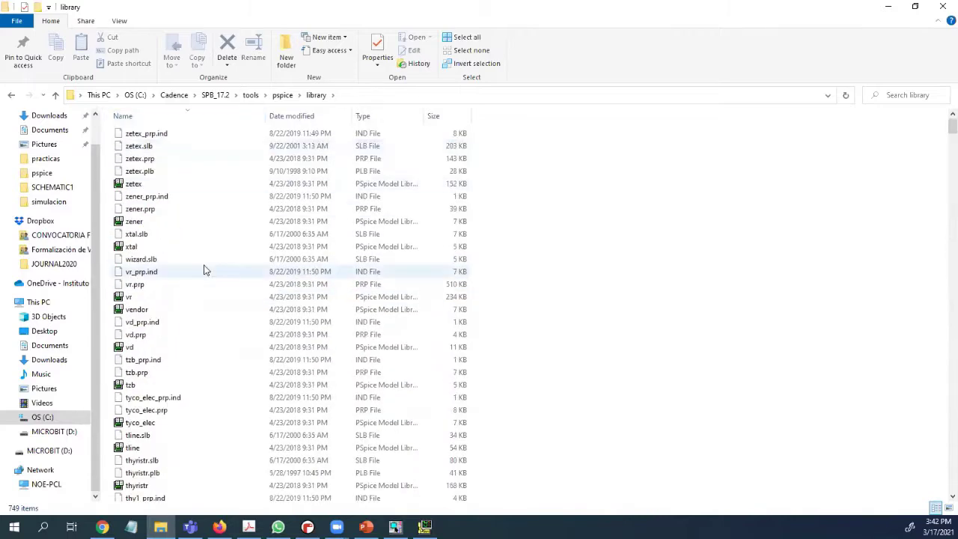
{"action": "left_click", "coordinate": [176, 117]}
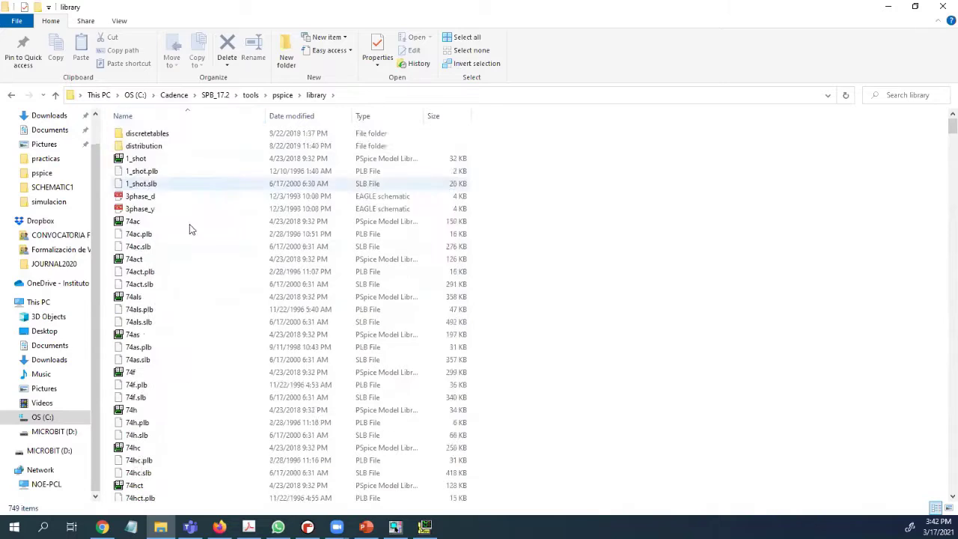
{"action": "scroll", "coordinate": [189, 230], "scroll_direction": "down", "scroll_amount": 20}
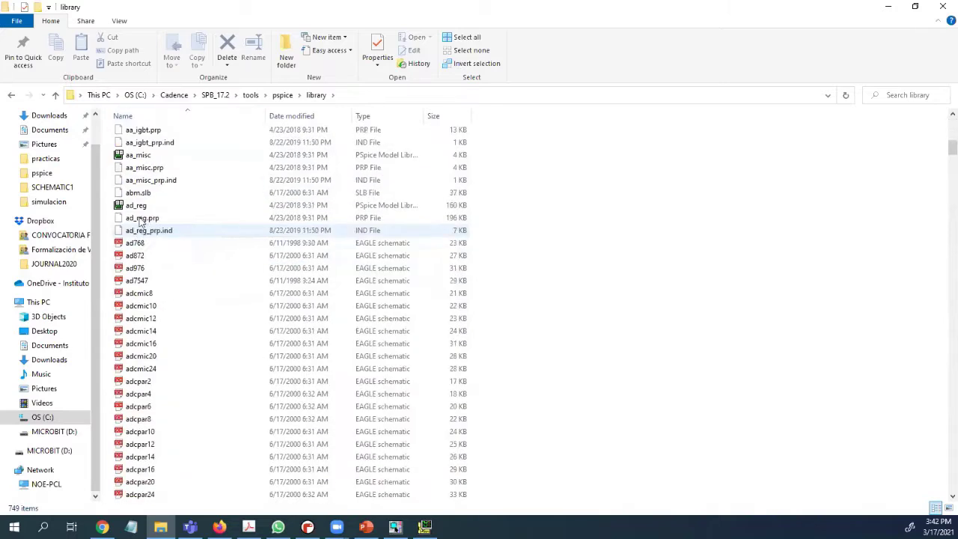
{"action": "scroll", "coordinate": [193, 281], "scroll_direction": "down", "scroll_amount": 12}
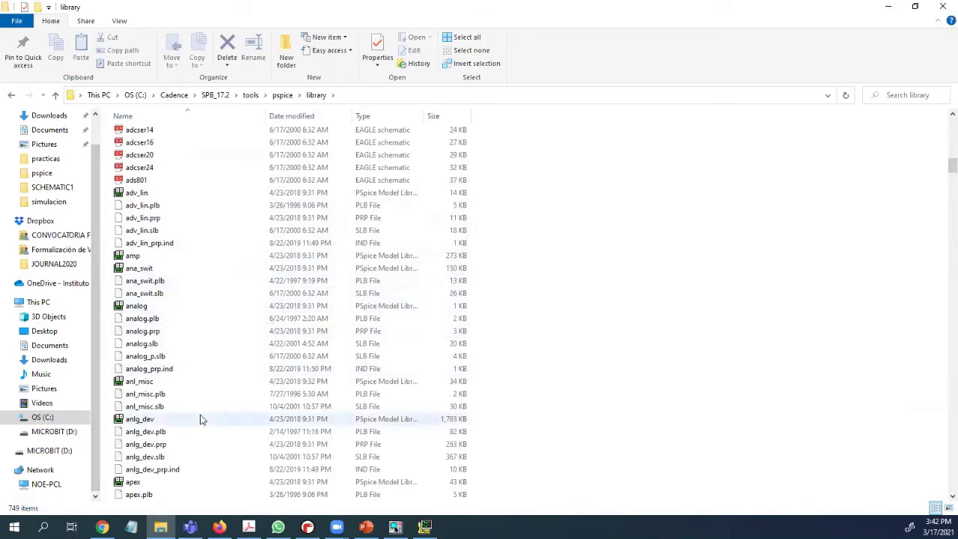
{"action": "scroll", "coordinate": [199, 419], "scroll_direction": "down", "scroll_amount": 3}
{"action": "scroll", "coordinate": [201, 421], "scroll_direction": "down", "scroll_amount": 6}
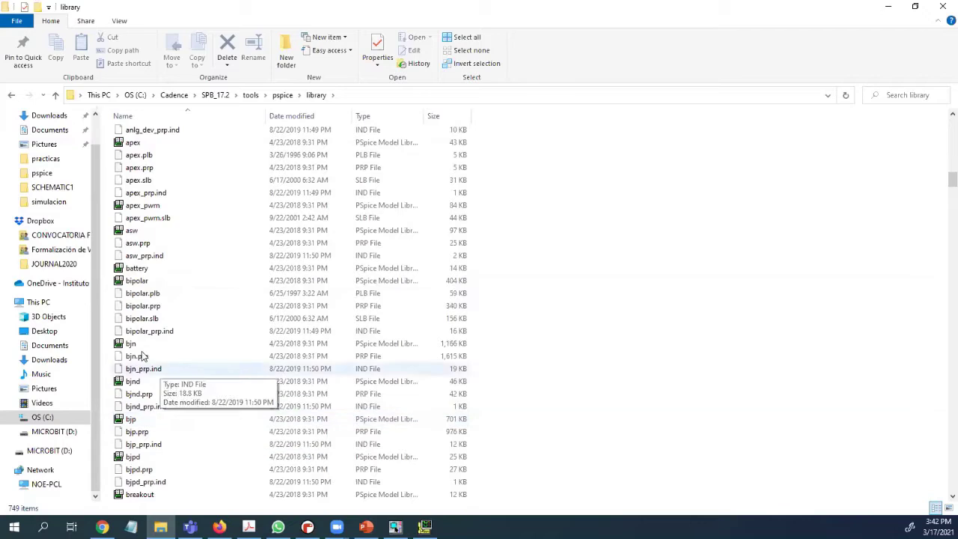
Open the bipolar model library in PSpice Model Editor with Capture as the design entry tool, and display its Q2N2222 model
{"action": "left_click", "coordinate": [124, 282]}
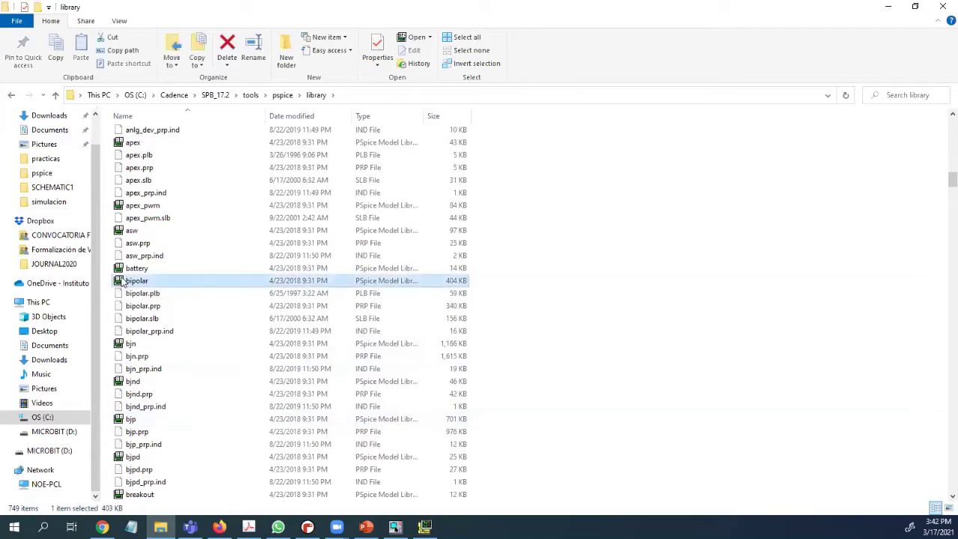
{"action": "double_click", "coordinate": [124, 281]}
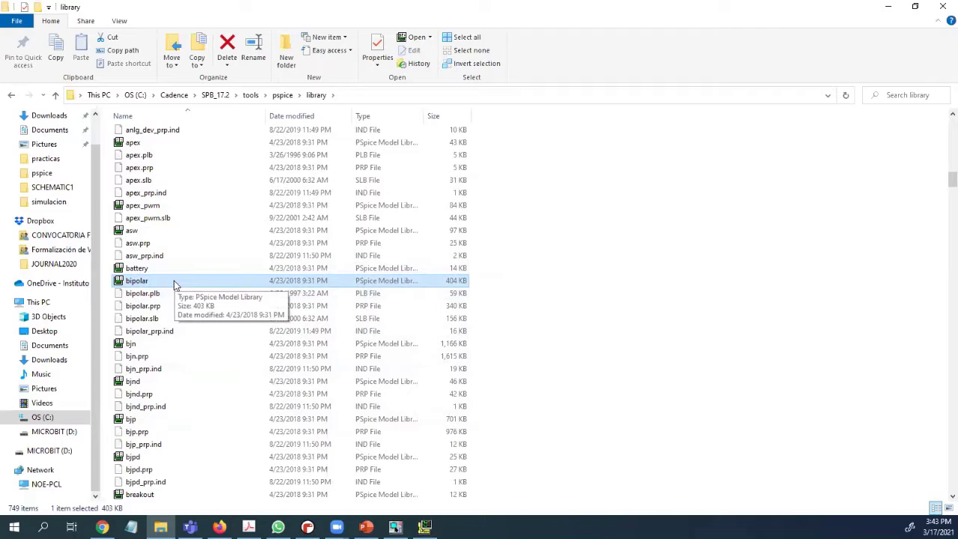
{"action": "left_click", "coordinate": [136, 282]}
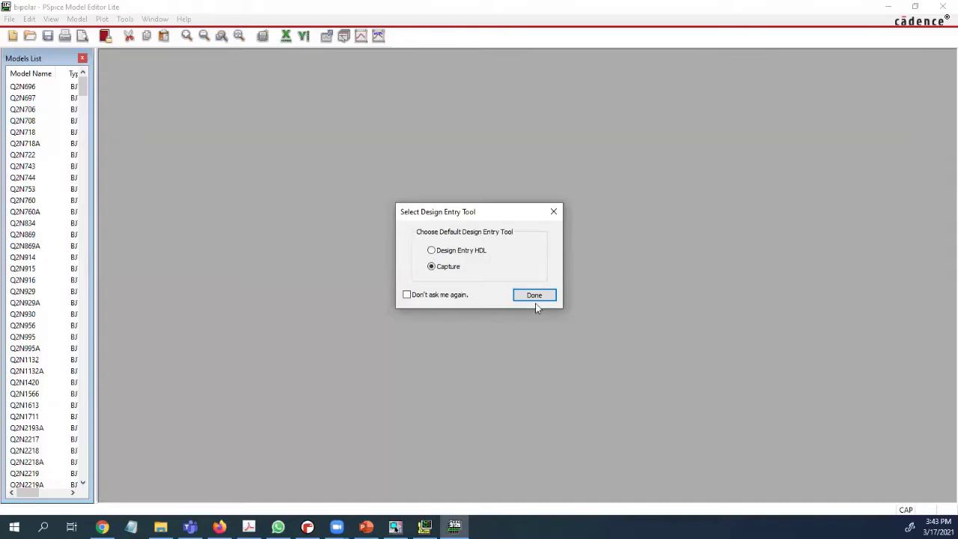
{"action": "left_click", "coordinate": [534, 298]}
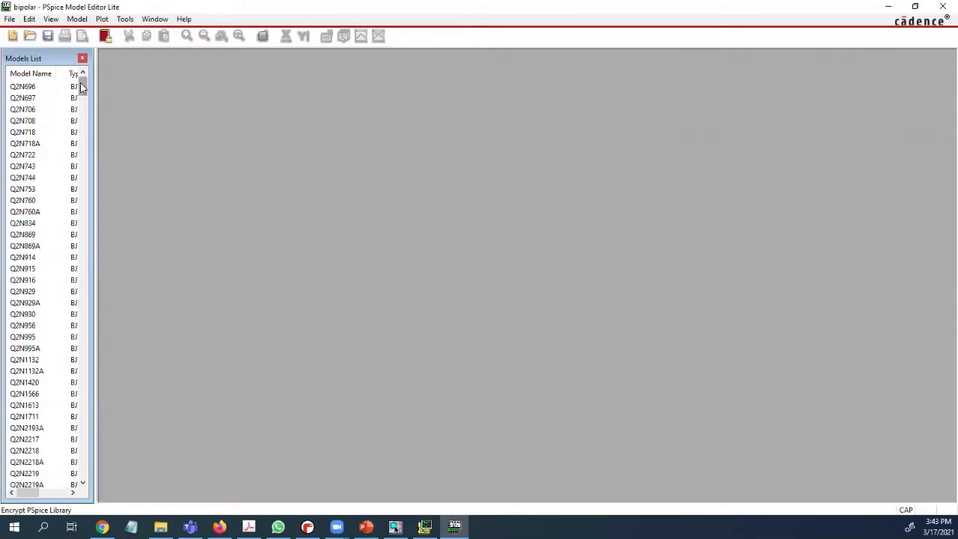
{"action": "left_click_drag", "start_coordinate": [82, 88], "coordinate": [121, 102]}
{"action": "double_click", "coordinate": [33, 133]}
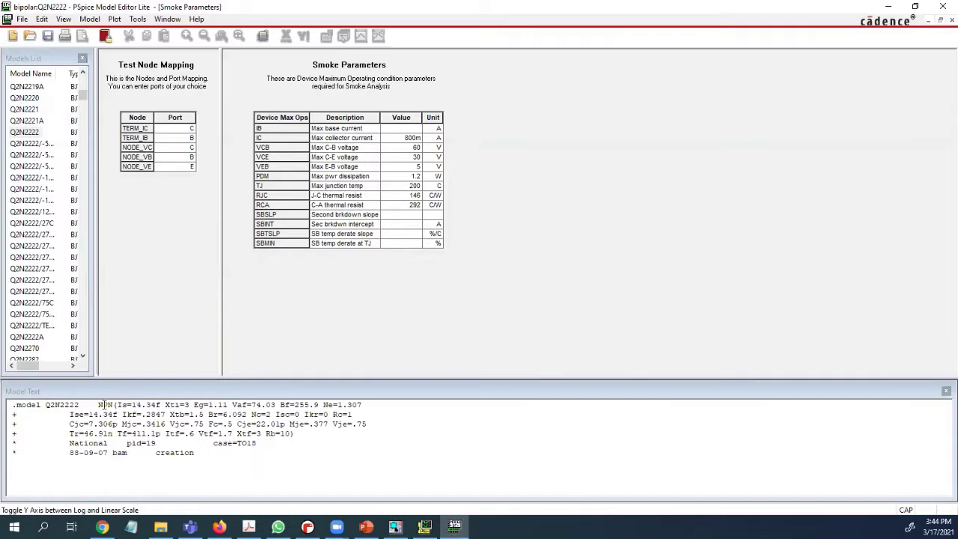
Examine the NPN type and the Bf and Br parameters in the Q2N2222 model text by highlighting them
{"action": "left_click_drag", "start_coordinate": [49, 404], "coordinate": [114, 405]}
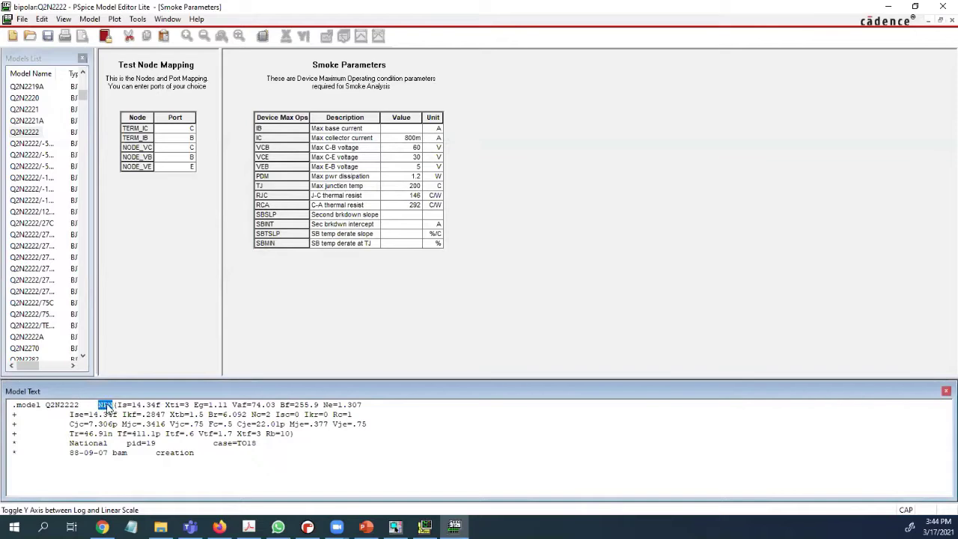
{"action": "left_click", "coordinate": [118, 403]}
{"action": "left_click_drag", "start_coordinate": [278, 404], "coordinate": [308, 405]}
{"action": "left_click_drag", "start_coordinate": [207, 414], "coordinate": [237, 414]}
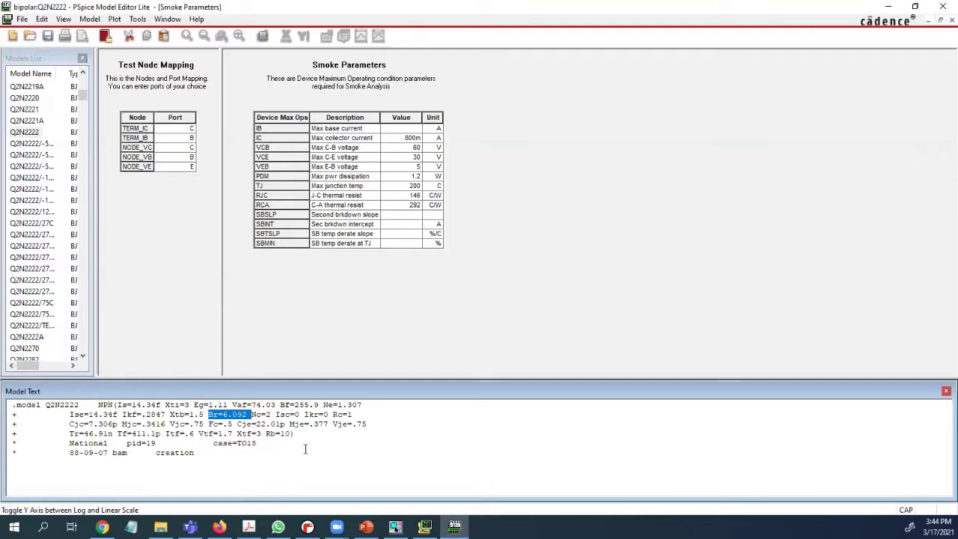
{"action": "left_click", "coordinate": [249, 404]}
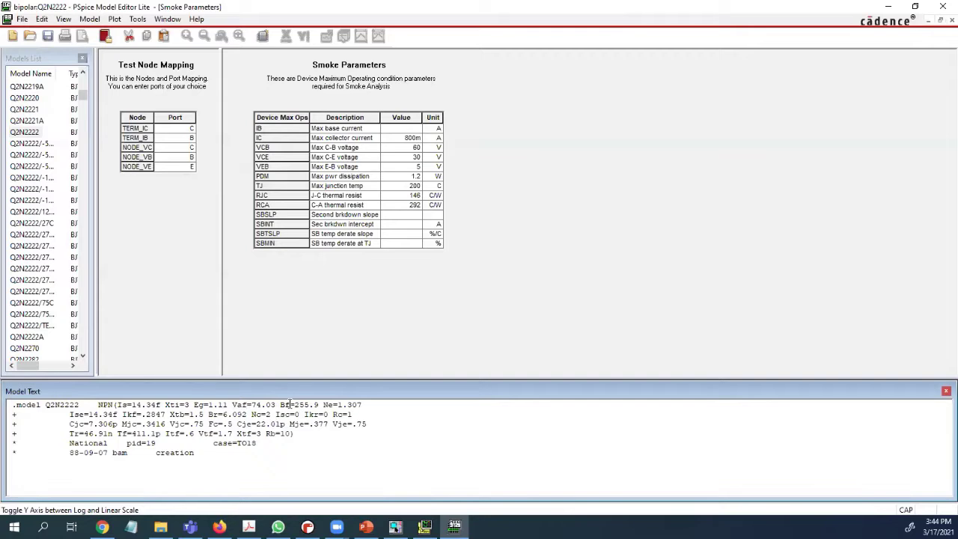
{"action": "left_click_drag", "start_coordinate": [294, 404], "coordinate": [307, 404]}
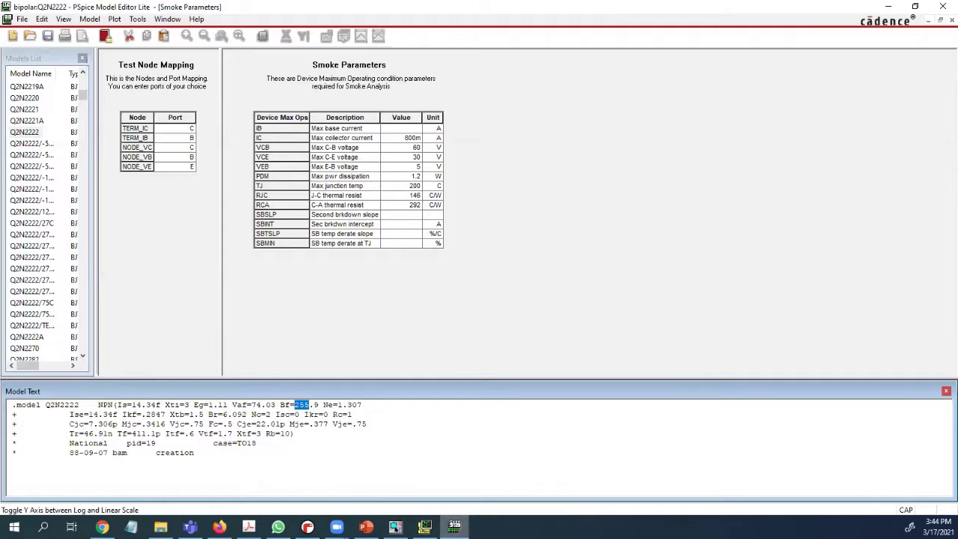
Switch to the PowerPoint slide to compare its handwritten beta, and return to the Bf value in PSpice Model Editor
{"action": "mouse_move", "coordinate": [366, 526]}
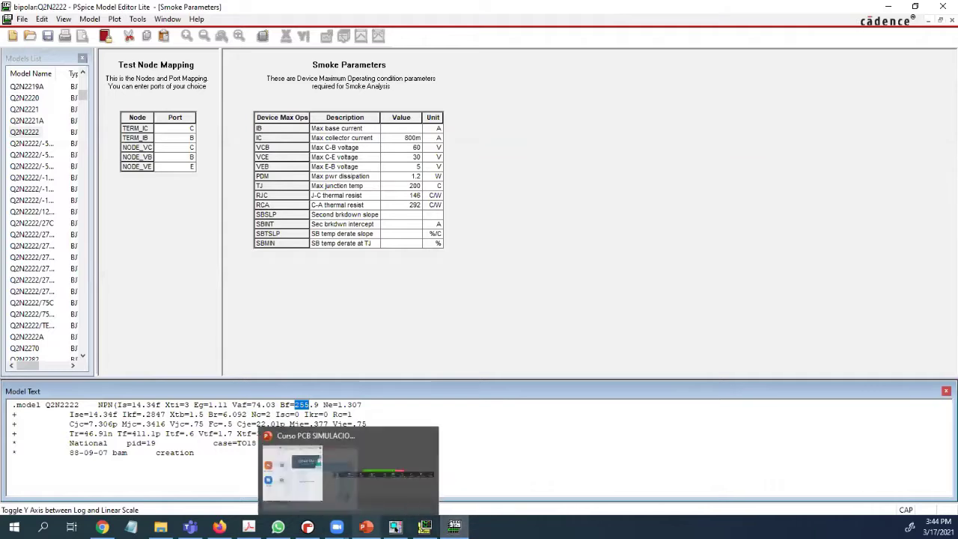
{"action": "left_click", "coordinate": [402, 497]}
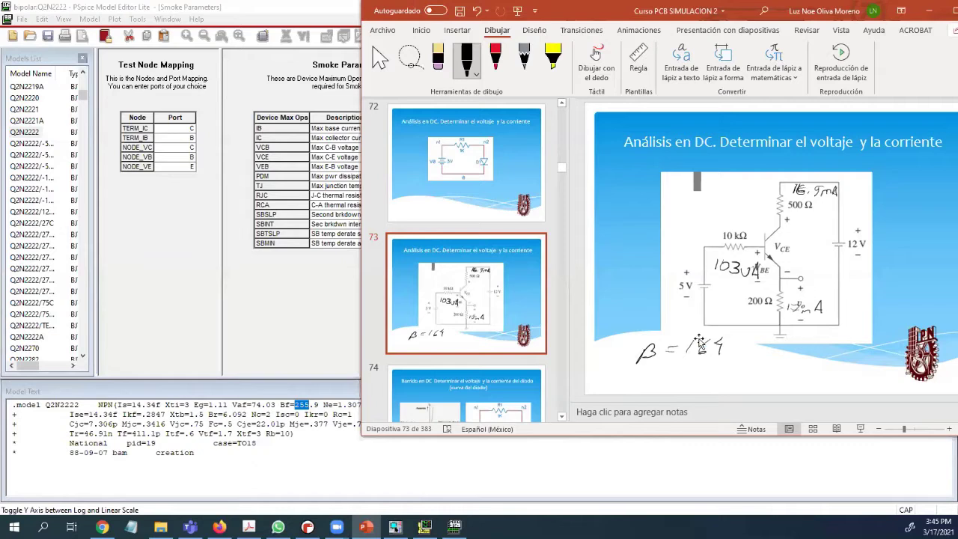
{"action": "mouse_move", "coordinate": [424, 527]}
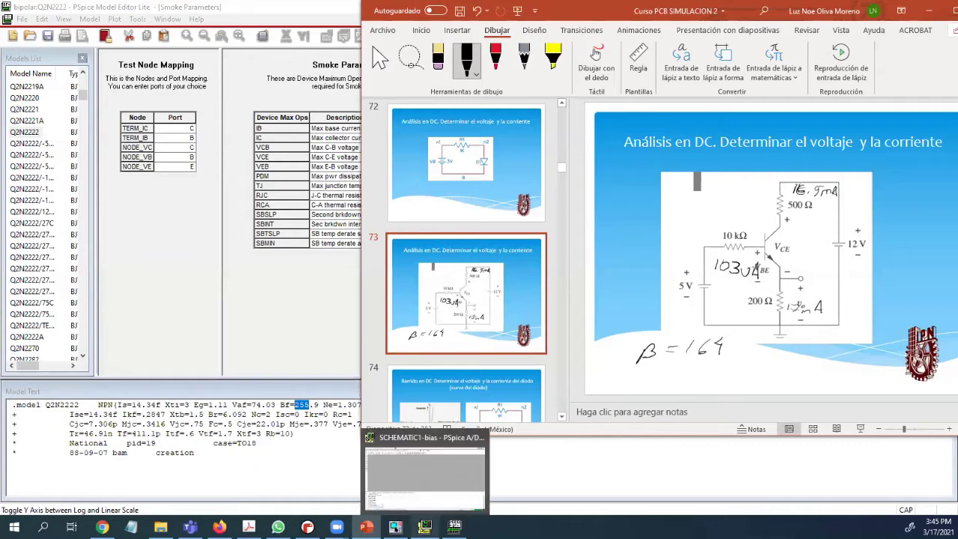
{"action": "mouse_move", "coordinate": [454, 527]}
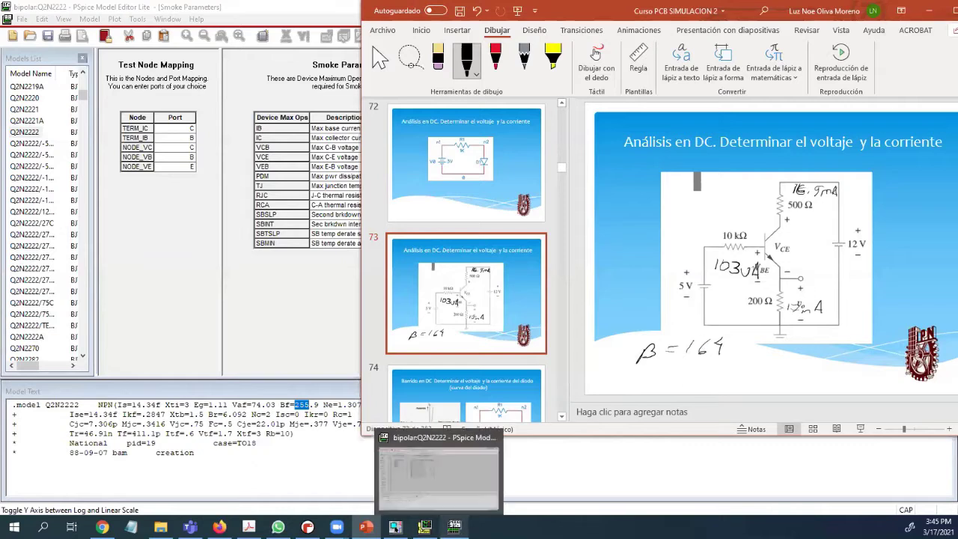
{"action": "left_click", "coordinate": [311, 405]}
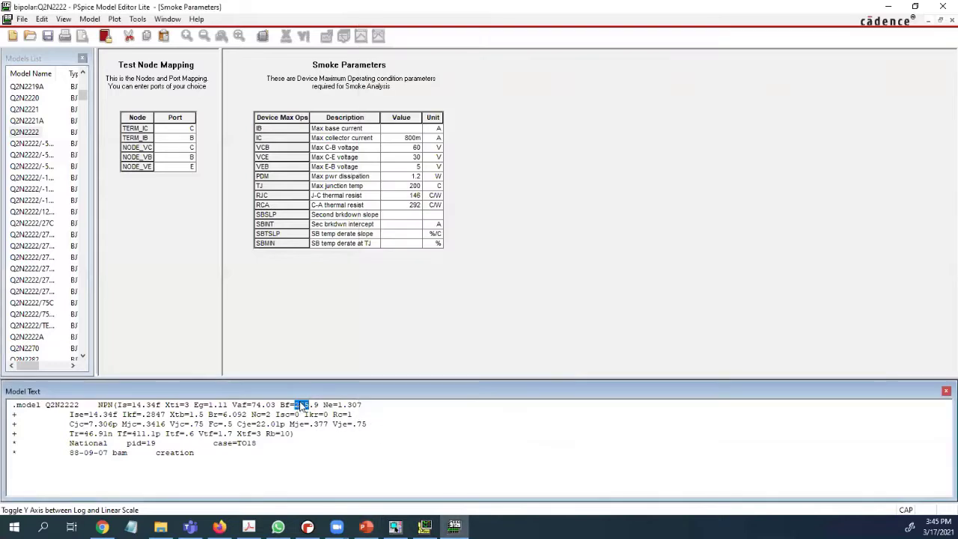
{"action": "left_click", "coordinate": [299, 404]}
Switch to OrCAD Capture and close the Property Editor of transistor Q1
{"action": "left_click", "coordinate": [396, 527]}
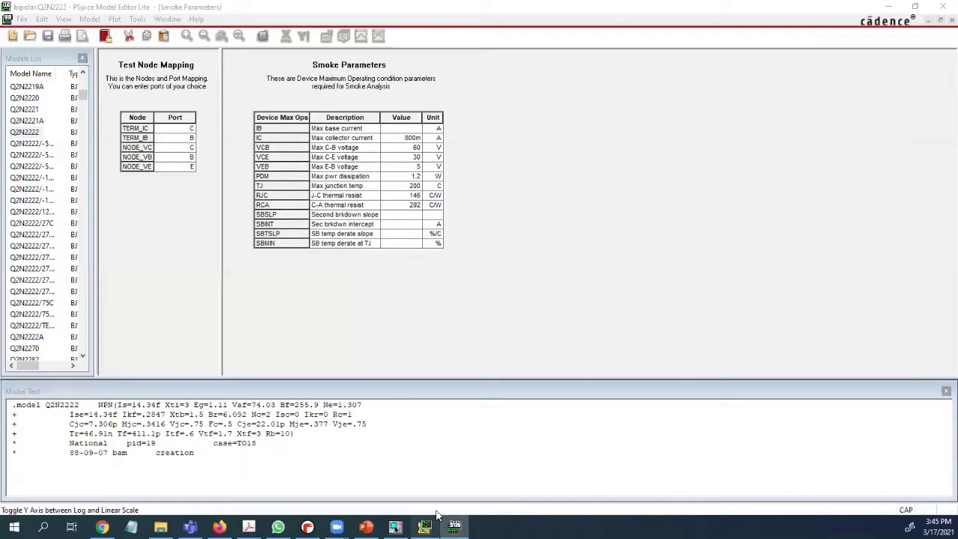
{"action": "left_click", "coordinate": [435, 516]}
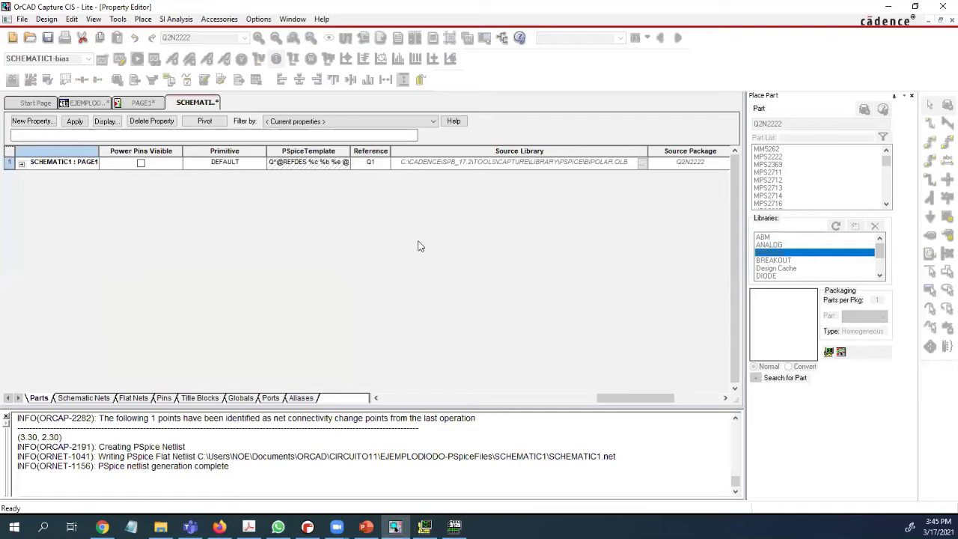
{"action": "key", "text": "ctrl+F4"}
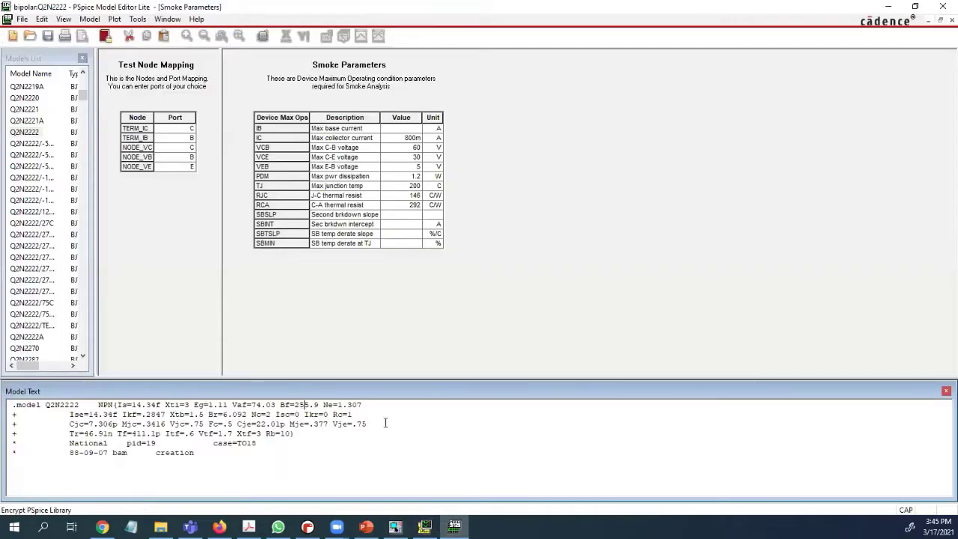
In PSpice Model Editor, set the Bf parameter of the Q2N2222 model to 25.9 and save the bipolar library
{"action": "key", "text": "BackSpace"}
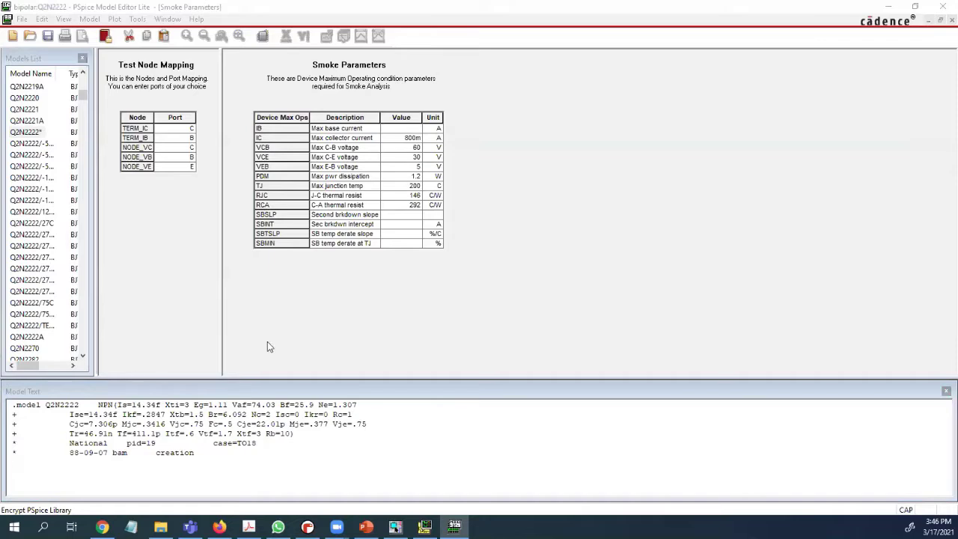
{"action": "left_click", "coordinate": [49, 36]}
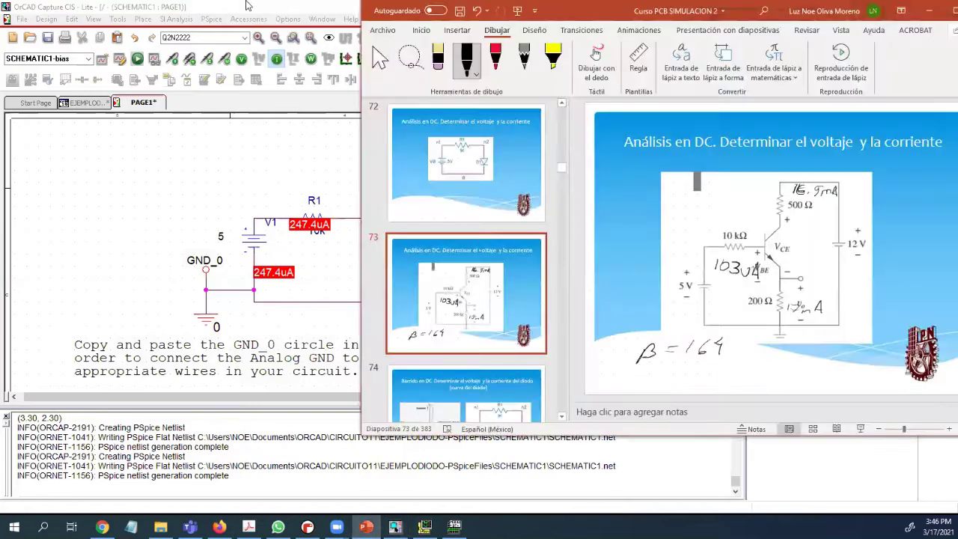
Move the OrCAD Capture window beside the PowerPoint slide to compare the bias currents, and switch to the PSpice A/D simulation output
{"action": "left_click", "coordinate": [879, 10]}
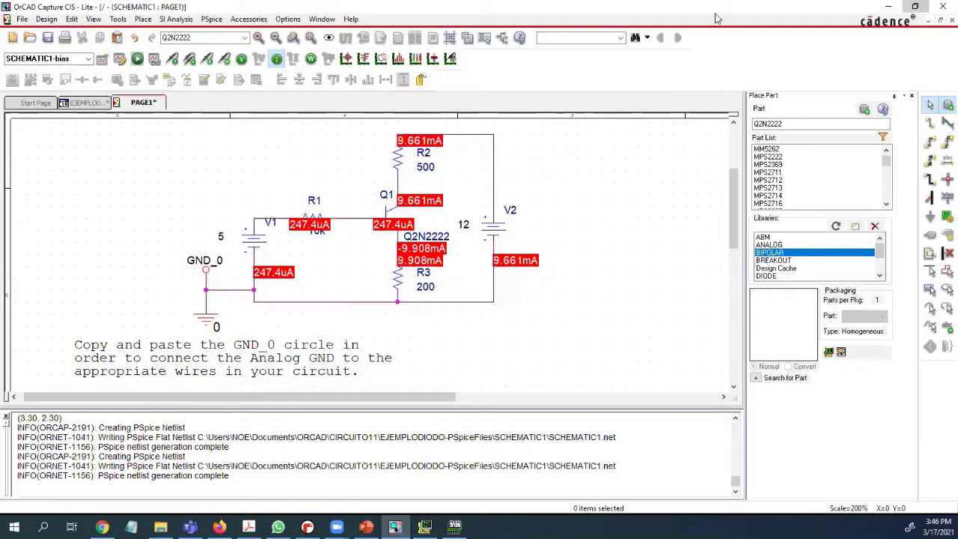
{"action": "left_click_drag", "start_coordinate": [626, 9], "coordinate": [609, 24]}
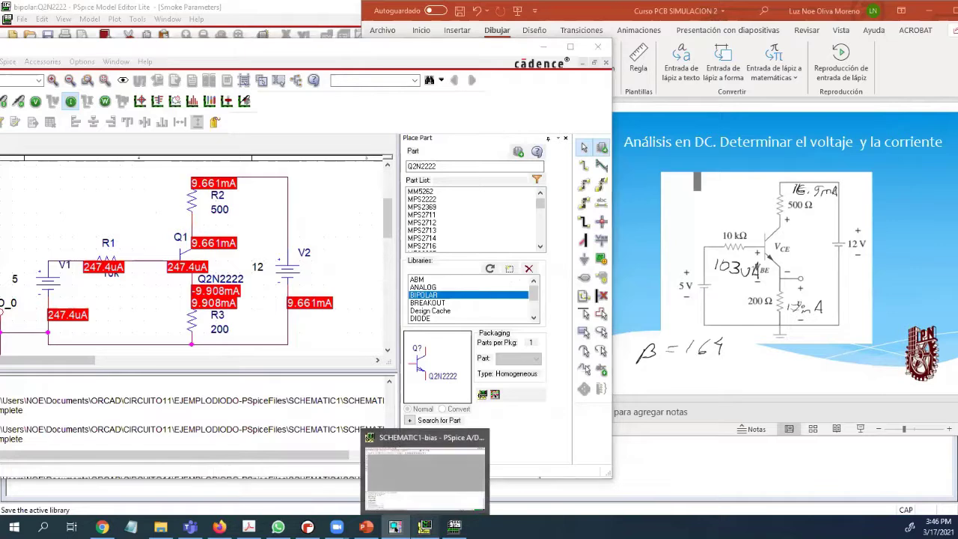
{"action": "left_click", "coordinate": [425, 525]}
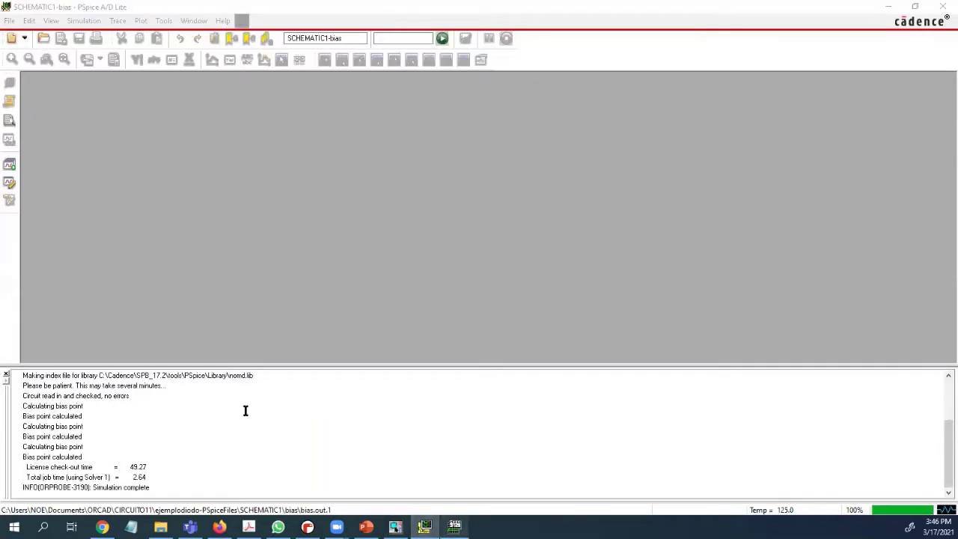
Switch to PSpice Model Editor, set the Bf parameter of the Q2N2222 model to 255.9, and save the bipolar library
{"action": "key", "text": "alt+Tab"}
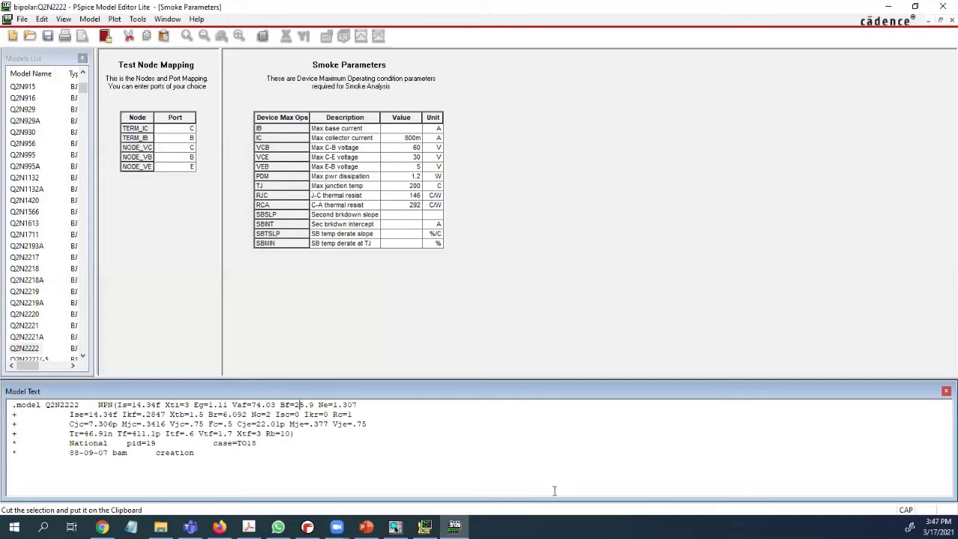
{"action": "left_click", "coordinate": [303, 404]}
{"action": "type", "text": "5"}
{"action": "key", "text": "BackSpace"}
{"action": "type", "text": "5"}
{"action": "left_click", "coordinate": [362, 431]}
{"action": "left_click", "coordinate": [47, 35]}
Highlight the full Q2N2222 model definition to review its text, including the edited Bf parameter
{"action": "left_click", "coordinate": [218, 454]}
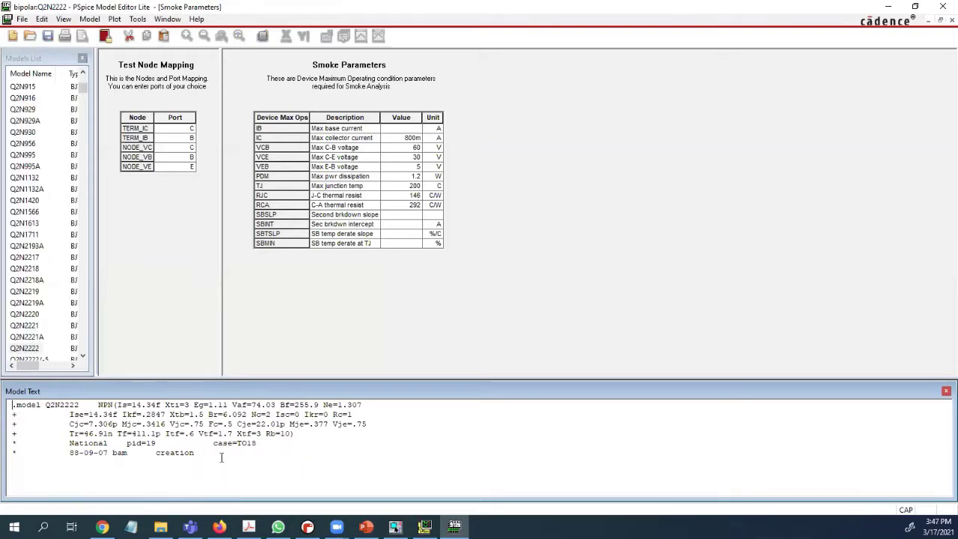
{"action": "left_click_drag", "start_coordinate": [215, 457], "coordinate": [10, 403]}
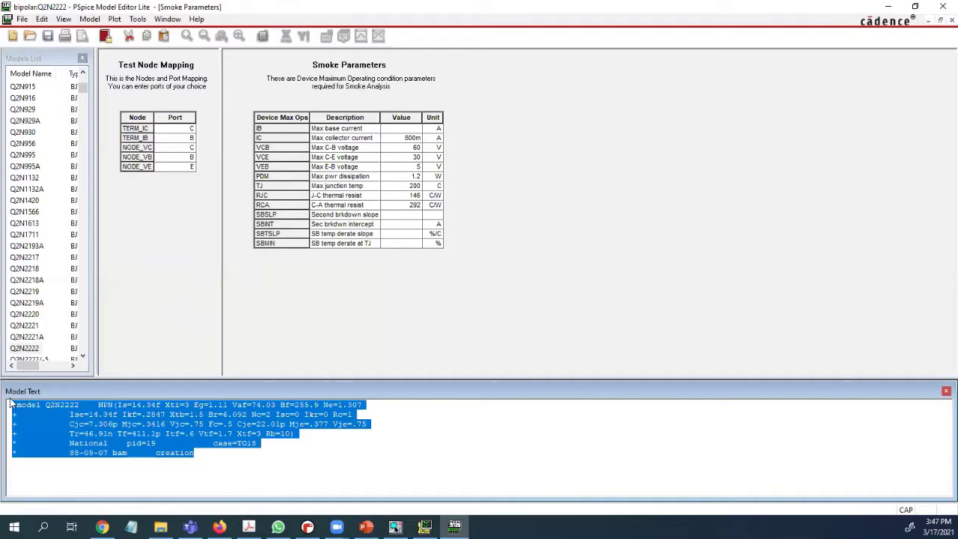
{"action": "left_click", "coordinate": [319, 472]}
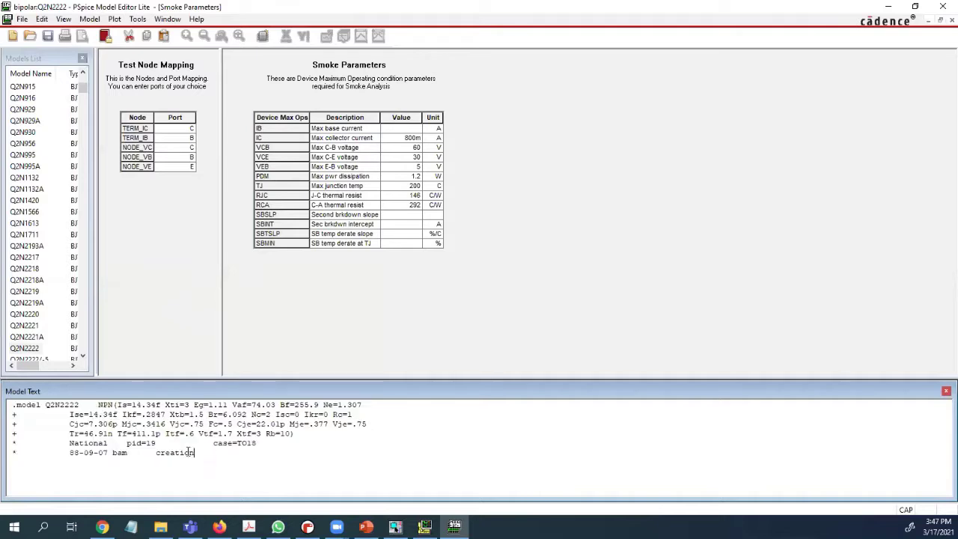
{"action": "left_click_drag", "start_coordinate": [188, 453], "coordinate": [22, 394]}
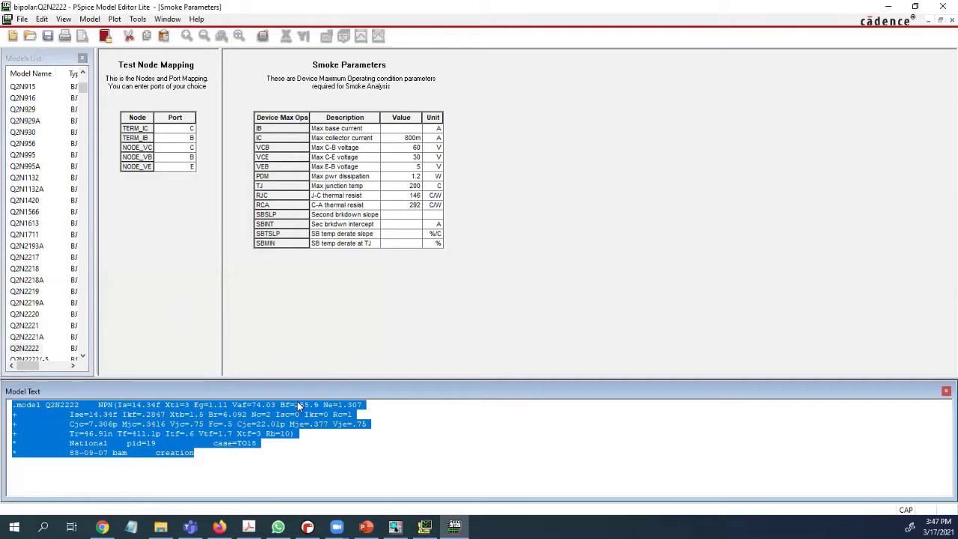
Switch to OrCAD Capture, maximize its window, rerun the bias simulation, and bring up the PSpice A/D output
{"action": "left_click", "coordinate": [888, 7]}
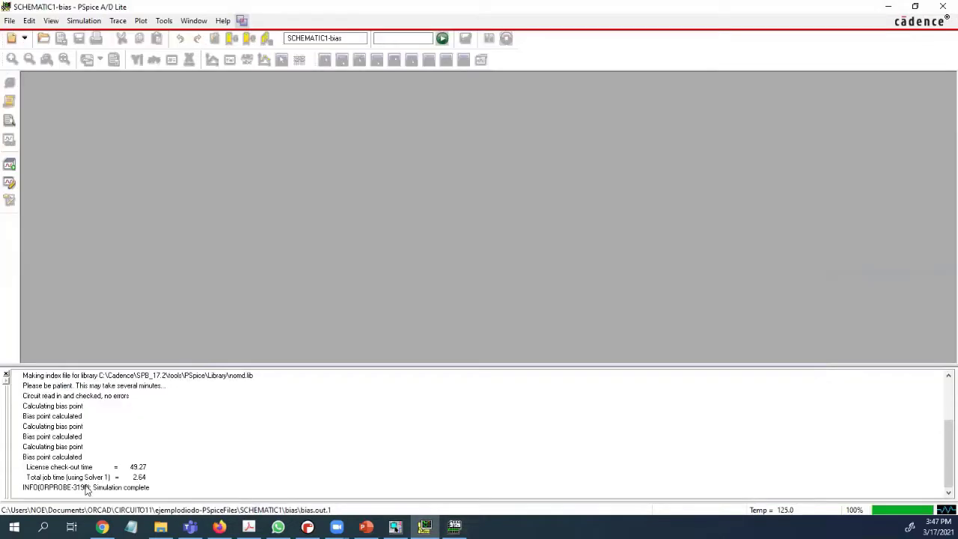
{"action": "left_click", "coordinate": [395, 528]}
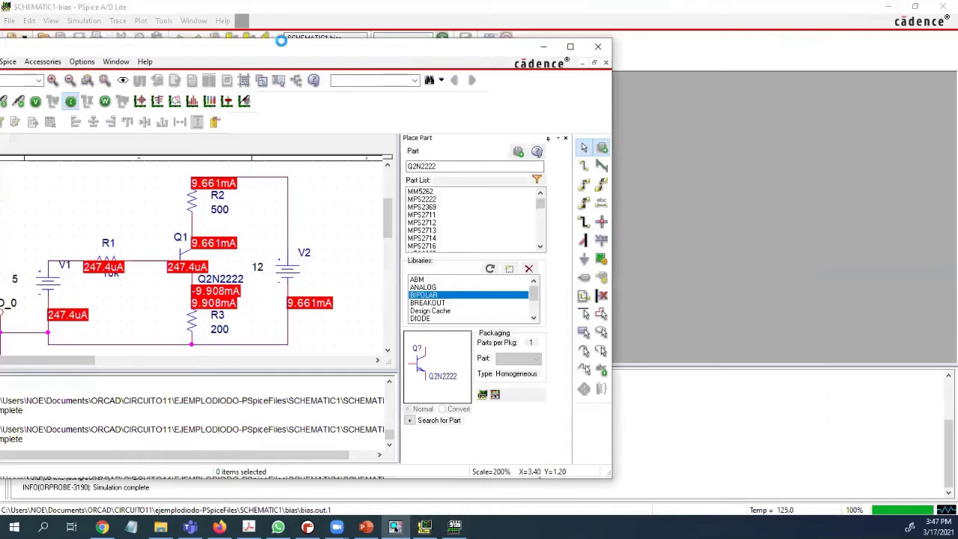
{"action": "double_click", "coordinate": [279, 42]}
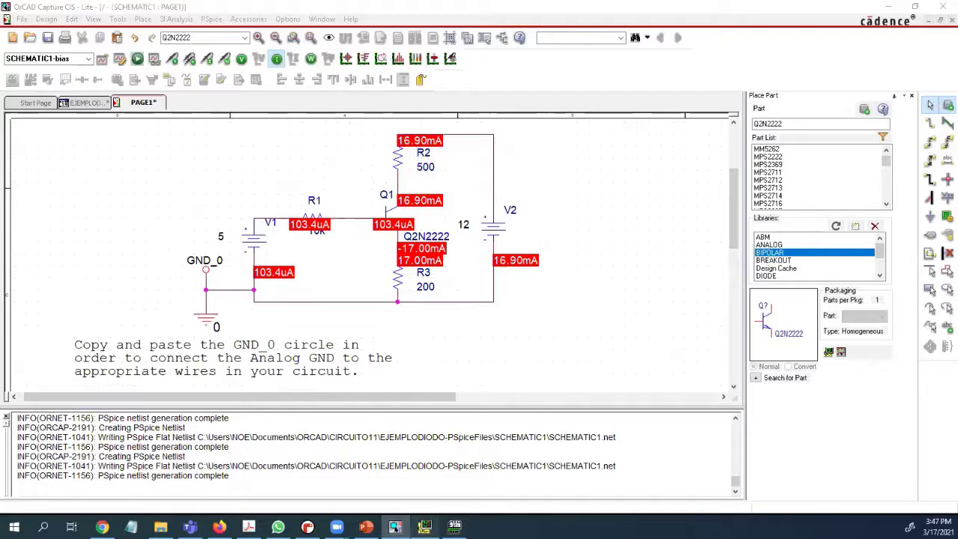
{"action": "left_click", "coordinate": [424, 526]}
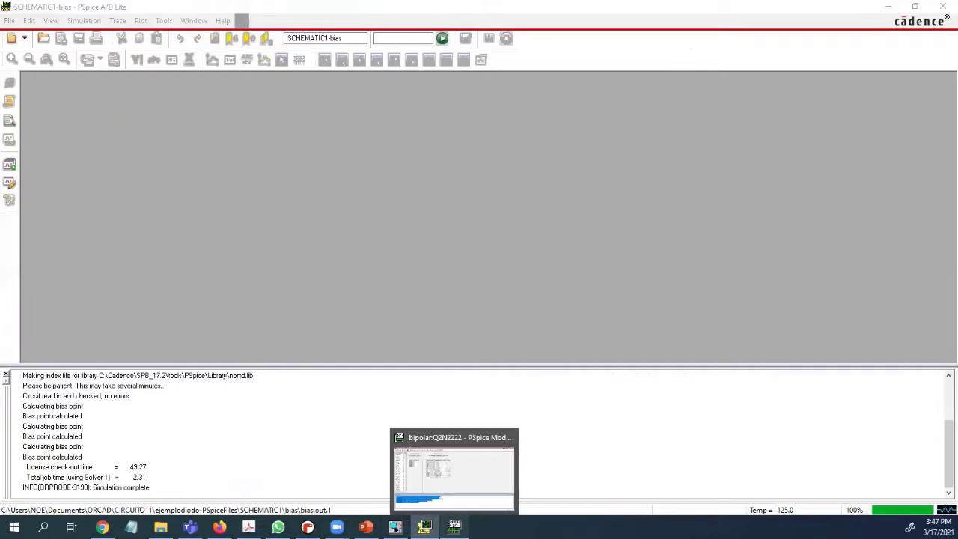
Return to PSpice Model Editor and examine individual Q2N2222 model entries, including Cje, Vtf and the case type
{"action": "left_click", "coordinate": [454, 526]}
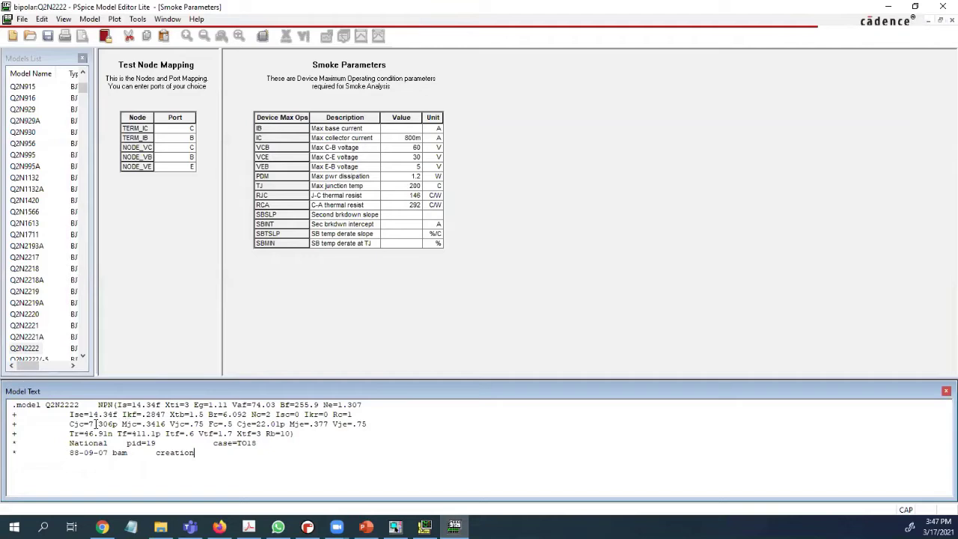
{"action": "double_click", "coordinate": [176, 415]}
{"action": "left_click_drag", "start_coordinate": [159, 404], "coordinate": [173, 408]}
{"action": "left_click", "coordinate": [172, 409]}
{"action": "left_click_drag", "start_coordinate": [237, 423], "coordinate": [285, 426]}
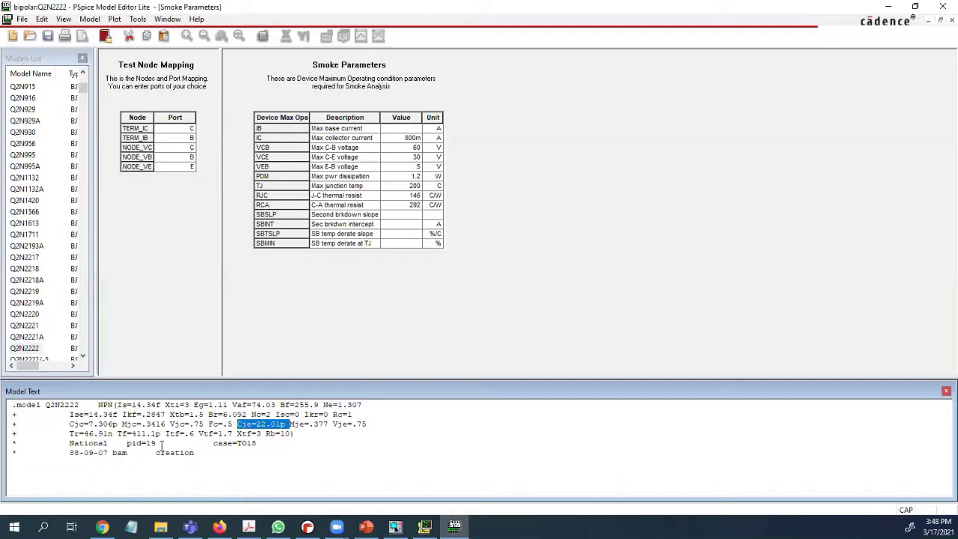
{"action": "left_click_drag", "start_coordinate": [194, 433], "coordinate": [231, 433]}
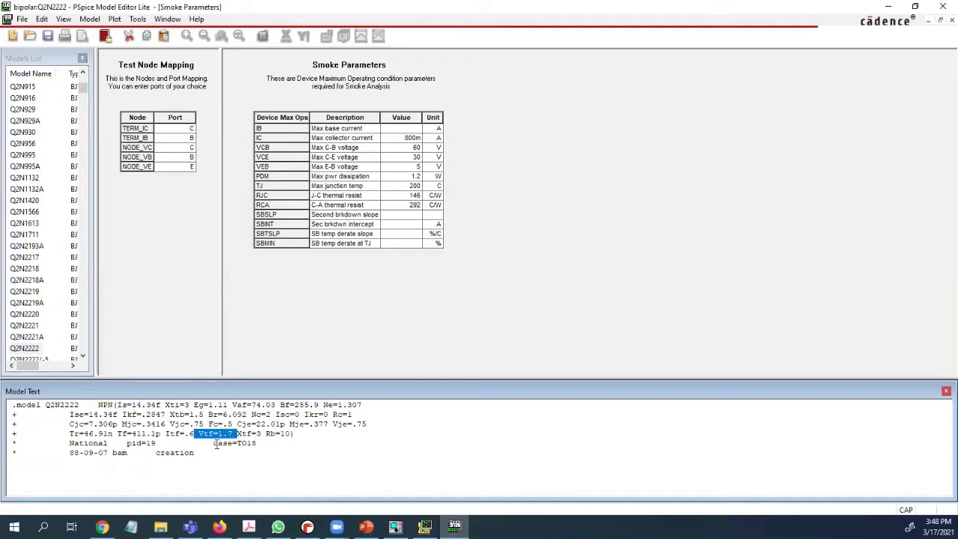
{"action": "left_click", "coordinate": [256, 461]}
{"action": "left_click_drag", "start_coordinate": [213, 444], "coordinate": [252, 444]}
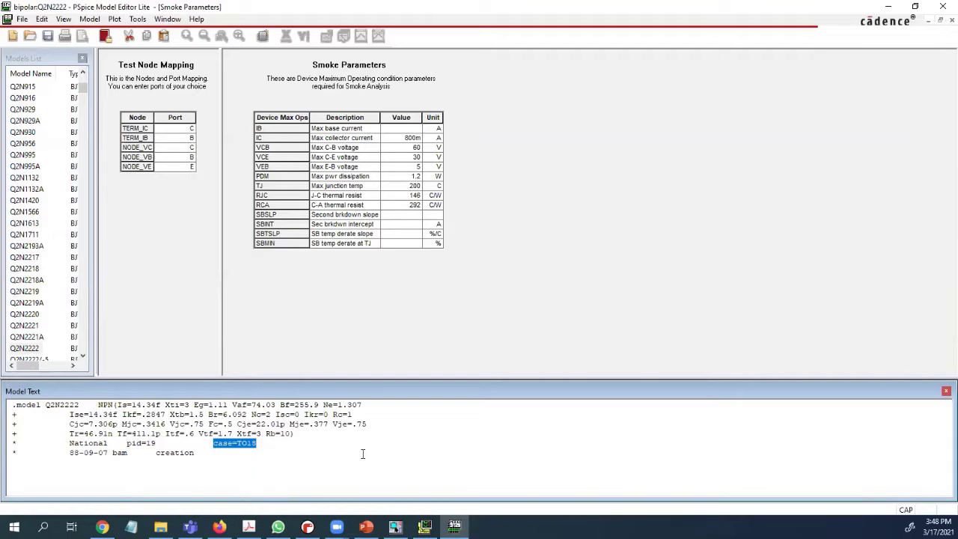
Examine the complete Q2N2222 model text, from the .model line through the parameter rows to the closing comment lines
{"action": "left_click", "coordinate": [308, 457]}
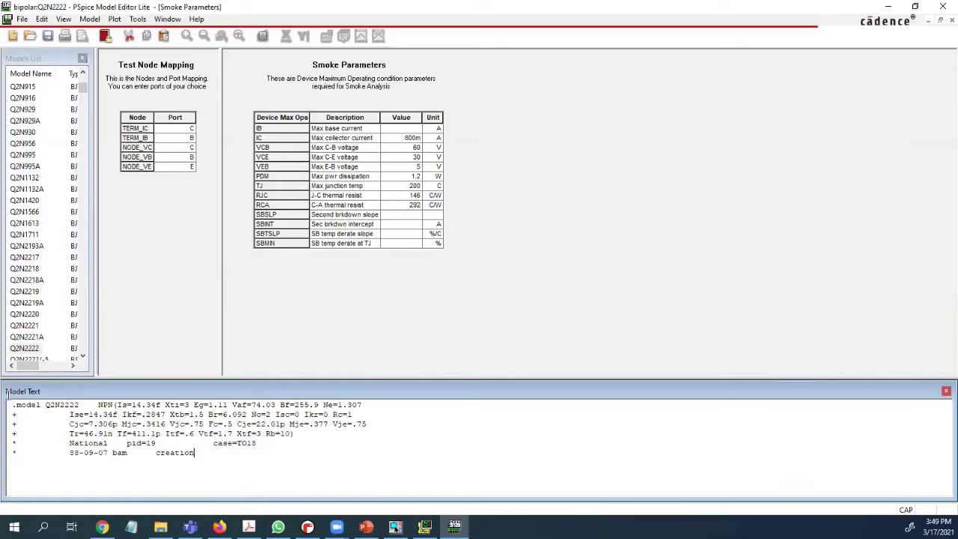
{"action": "key", "text": "ctrl+a"}
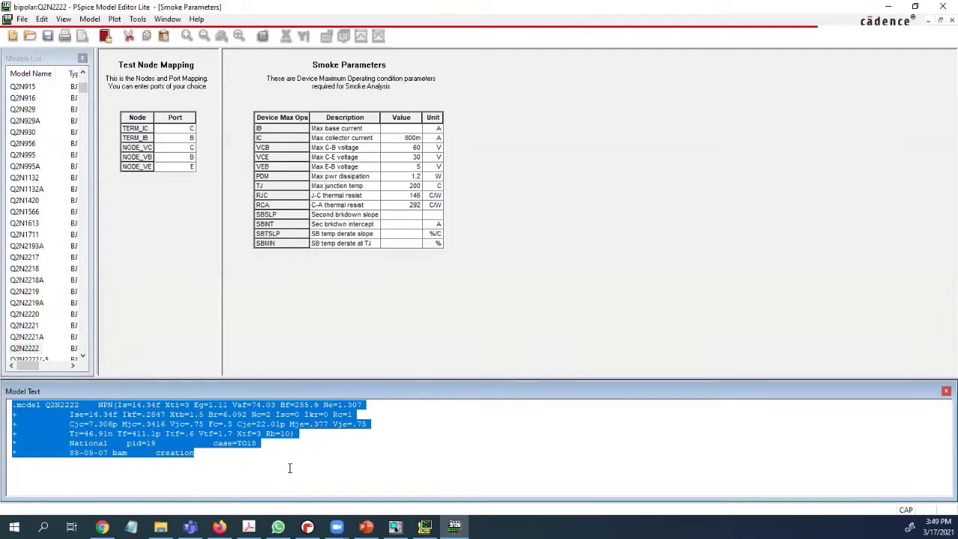
{"action": "left_click", "coordinate": [209, 405]}
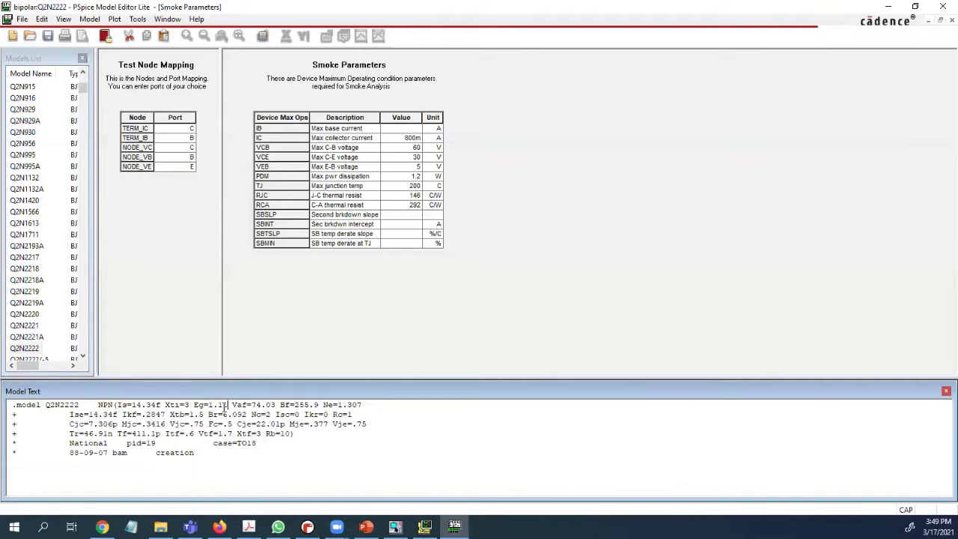
{"action": "double_click", "coordinate": [223, 404]}
{"action": "left_click", "coordinate": [230, 452]}
{"action": "left_click_drag", "start_coordinate": [212, 459], "coordinate": [12, 404]}
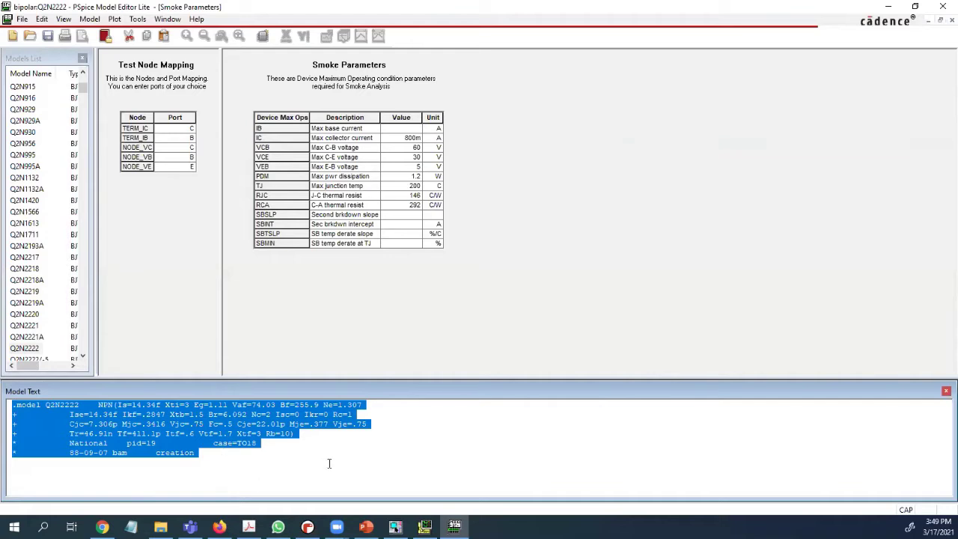
{"action": "left_click", "coordinate": [227, 472]}
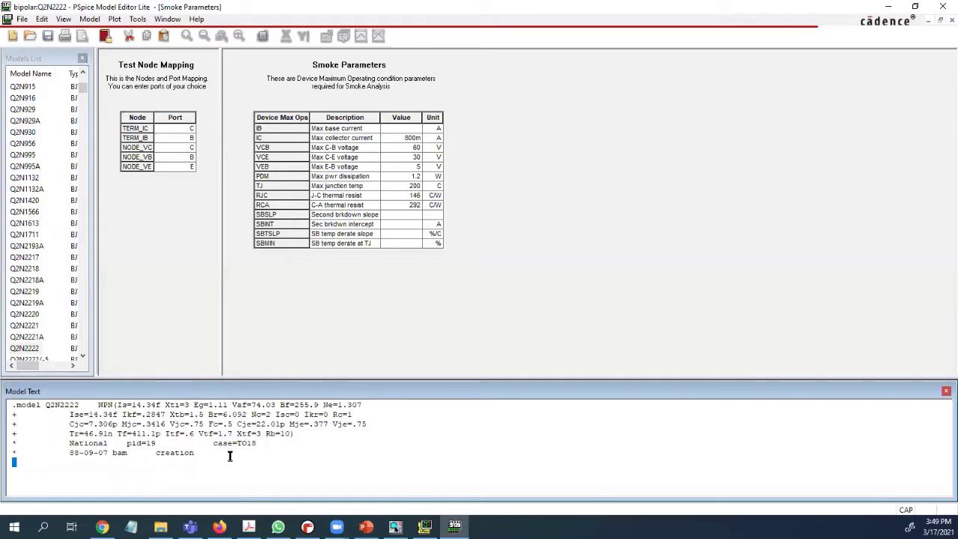
{"action": "mouse_move", "coordinate": [161, 527]}
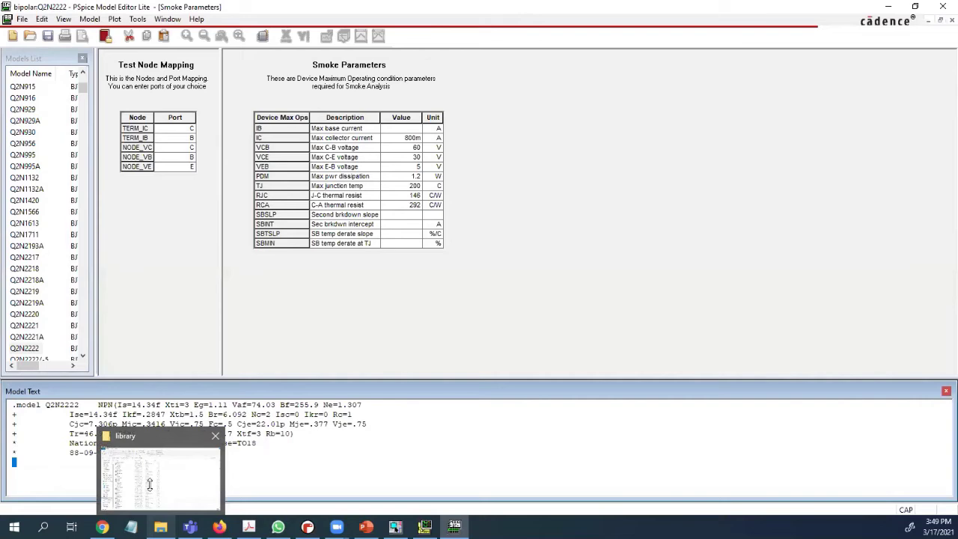
{"action": "left_click", "coordinate": [276, 453]}
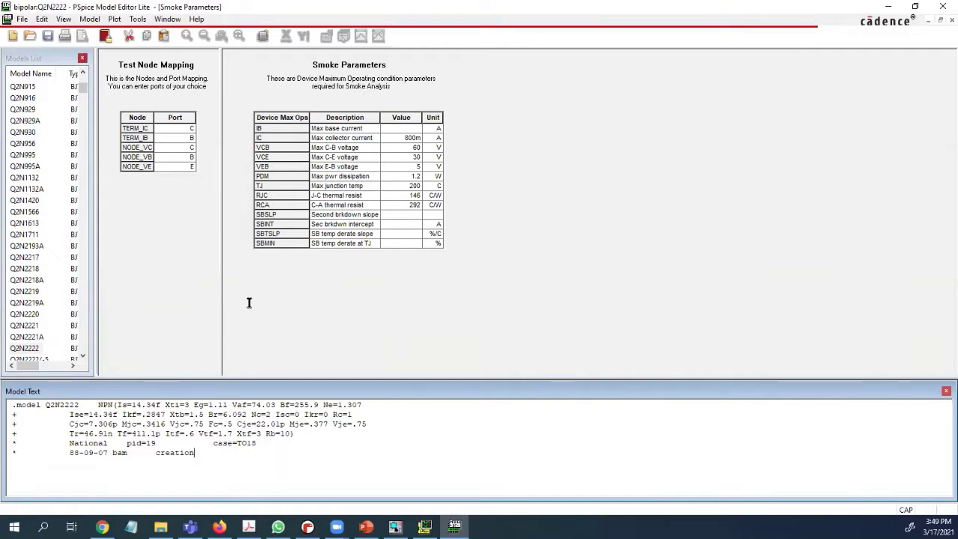
{"action": "mouse_move", "coordinate": [365, 526]}
{"action": "left_click_drag", "start_coordinate": [195, 453], "coordinate": [15, 408]}
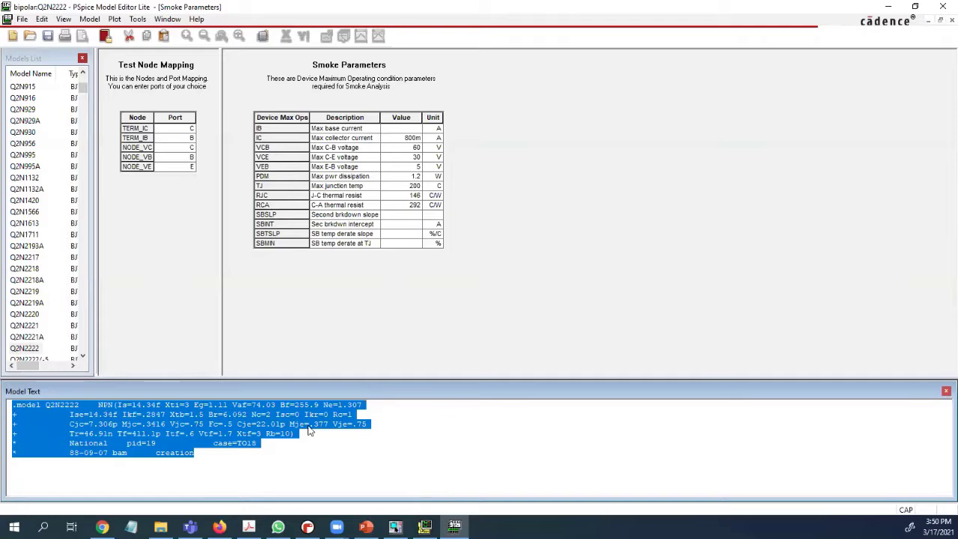
{"action": "left_click", "coordinate": [149, 430]}
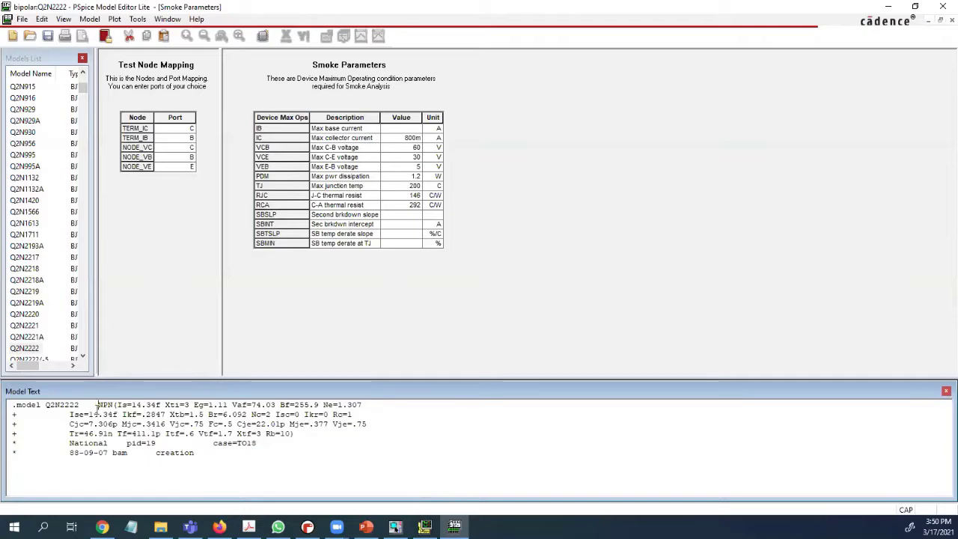
{"action": "left_click_drag", "start_coordinate": [138, 417], "coordinate": [164, 458]}
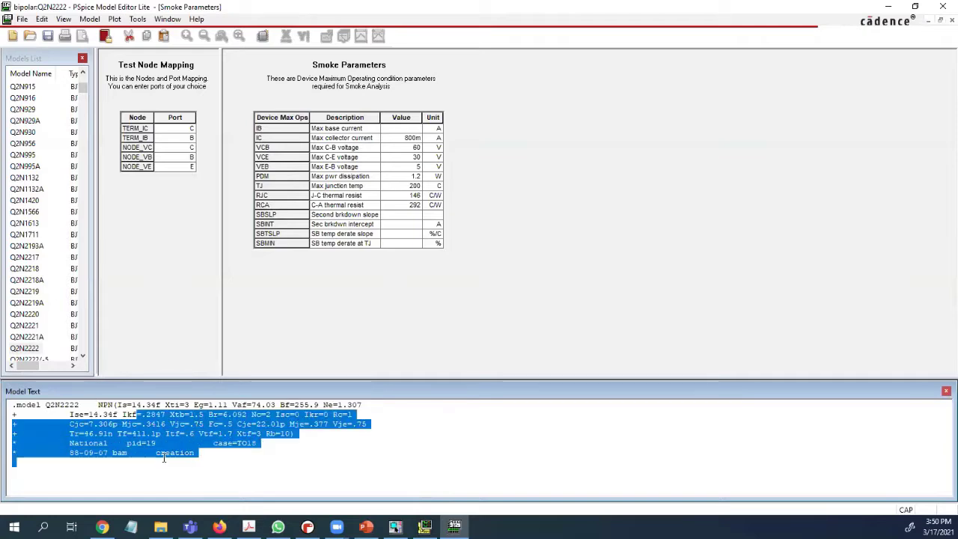
{"action": "left_click", "coordinate": [200, 433]}
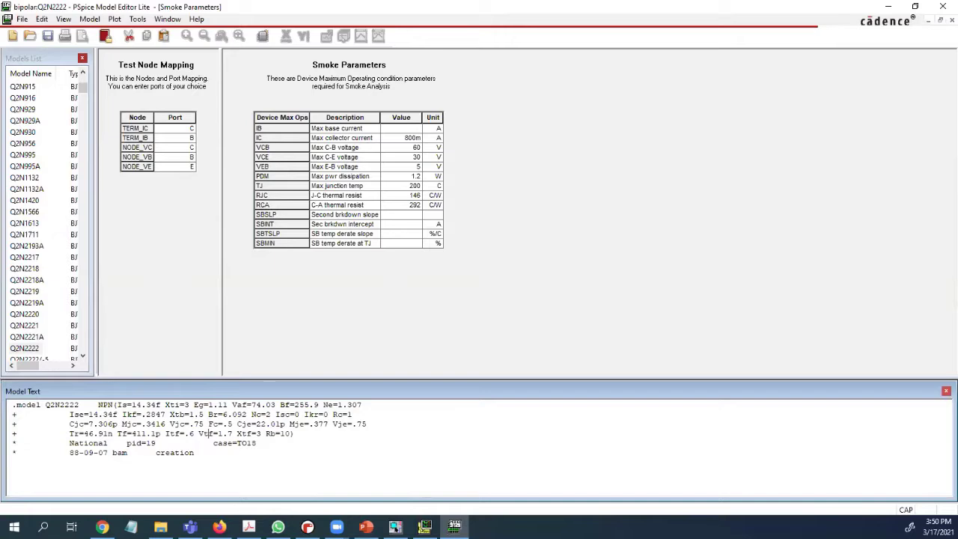
Switch to the PSpice A/D simulation output and return to the OrCAD Capture schematic showing the bias currents
{"action": "key", "text": "alt+Tab"}
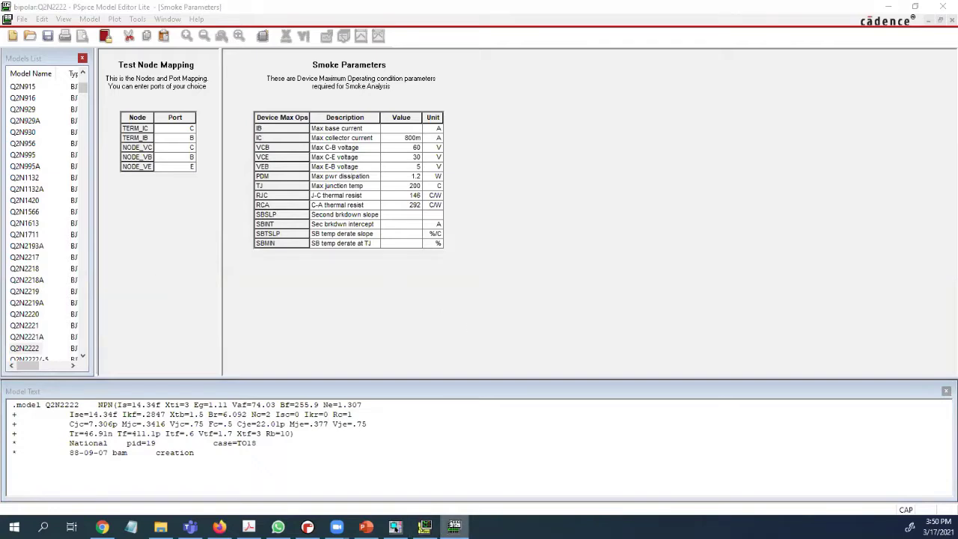
{"action": "left_click", "coordinate": [424, 526]}
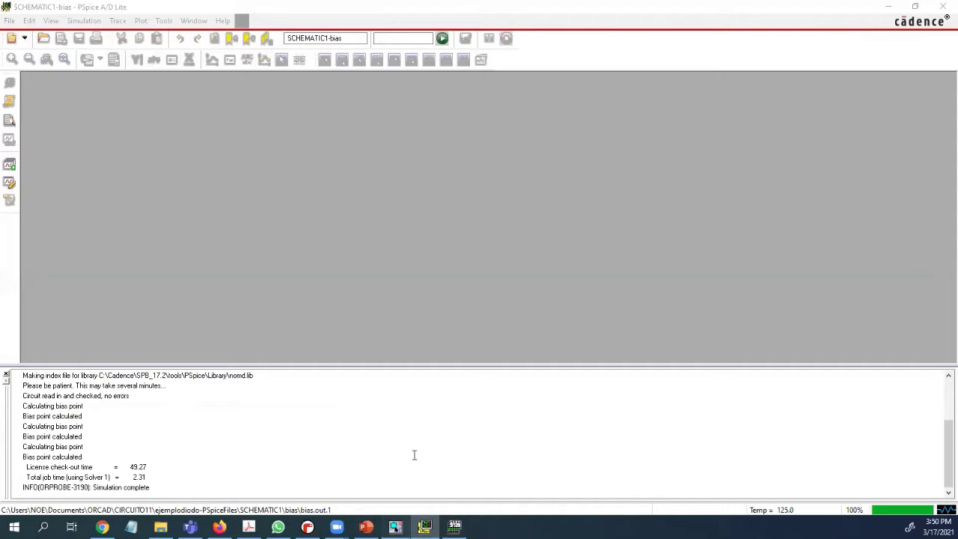
{"action": "key", "text": "alt+Tab"}
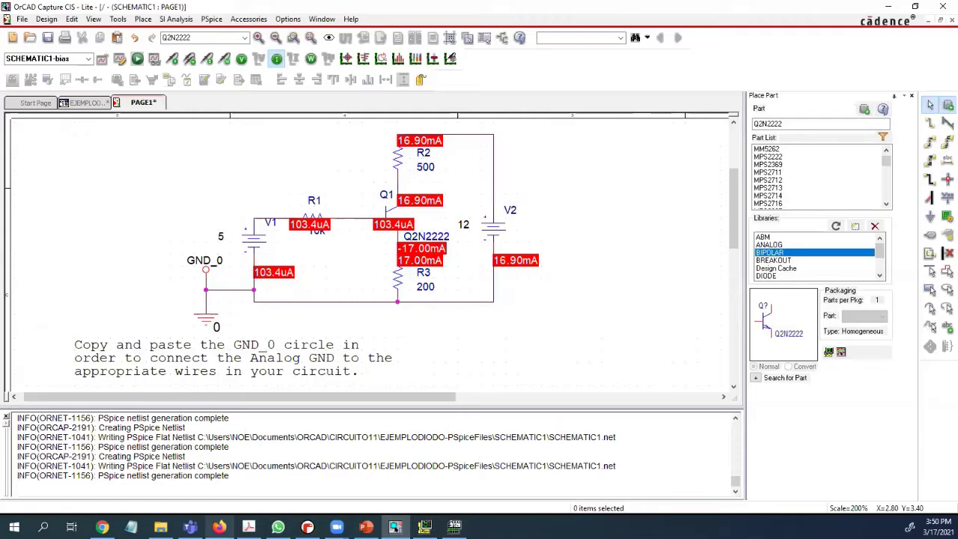
Switch to Chrome, open a new tab, and maximize the browser window
{"action": "mouse_move", "coordinate": [220, 527]}
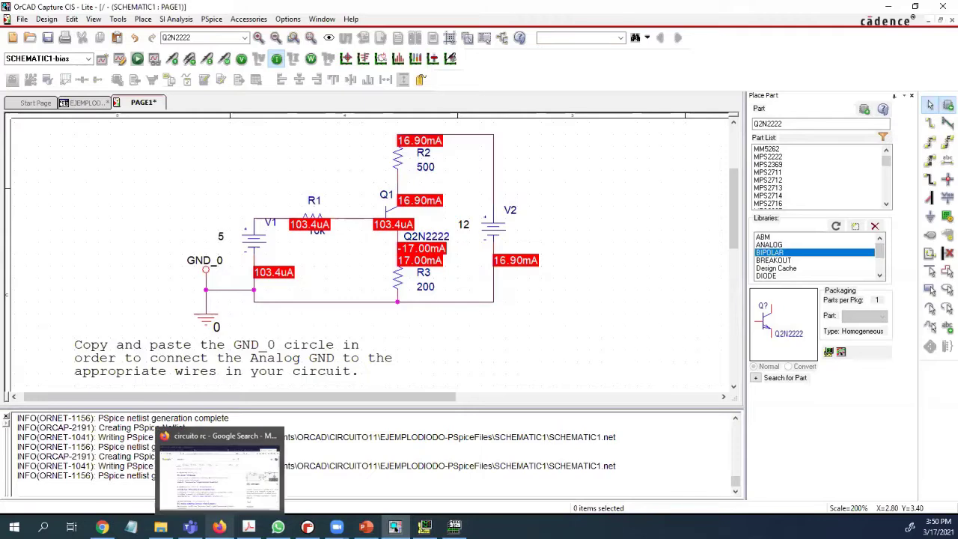
{"action": "mouse_move", "coordinate": [102, 526]}
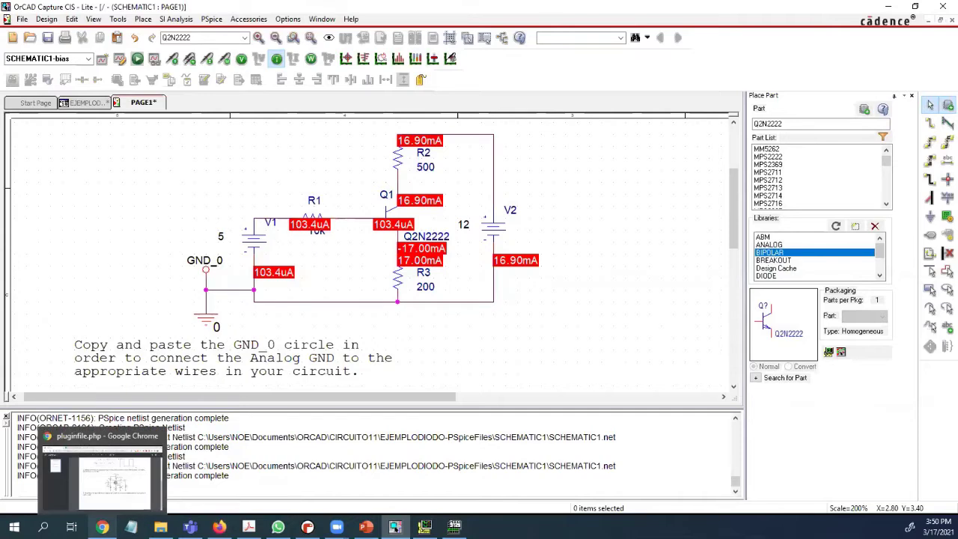
{"action": "left_click", "coordinate": [102, 526]}
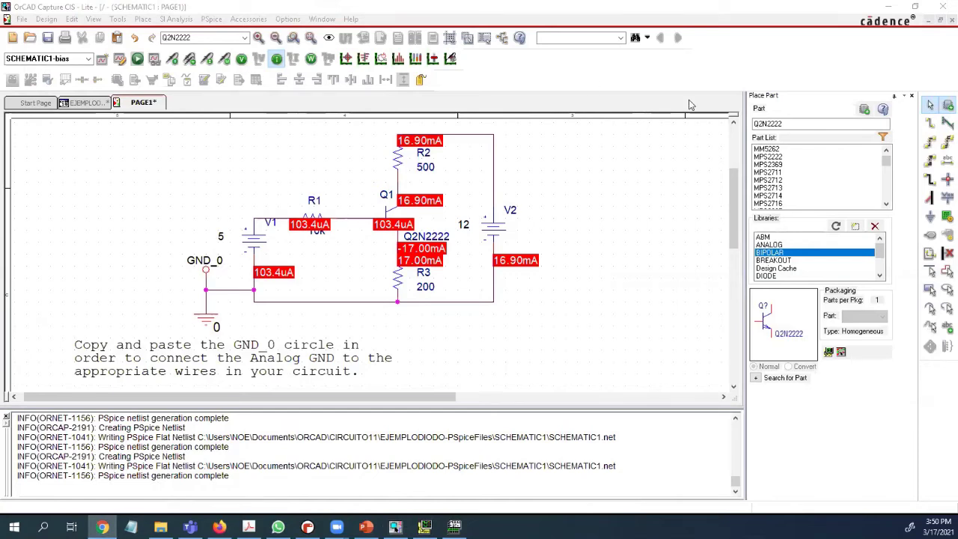
{"action": "key", "text": "ctrl+t"}
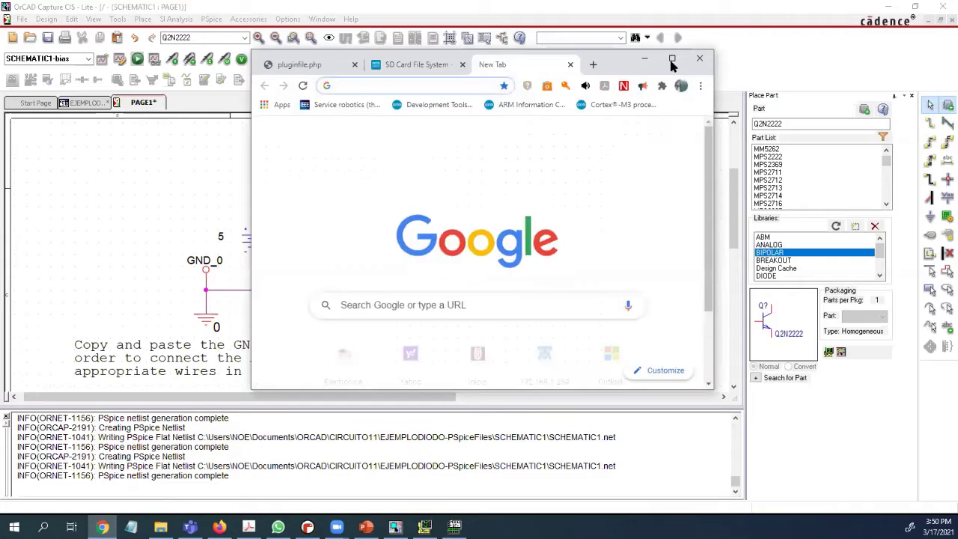
{"action": "left_click", "coordinate": [671, 64]}
Search Google for "*:LIB PSPICE 1N4001"
{"action": "left_click", "coordinate": [390, 255]}
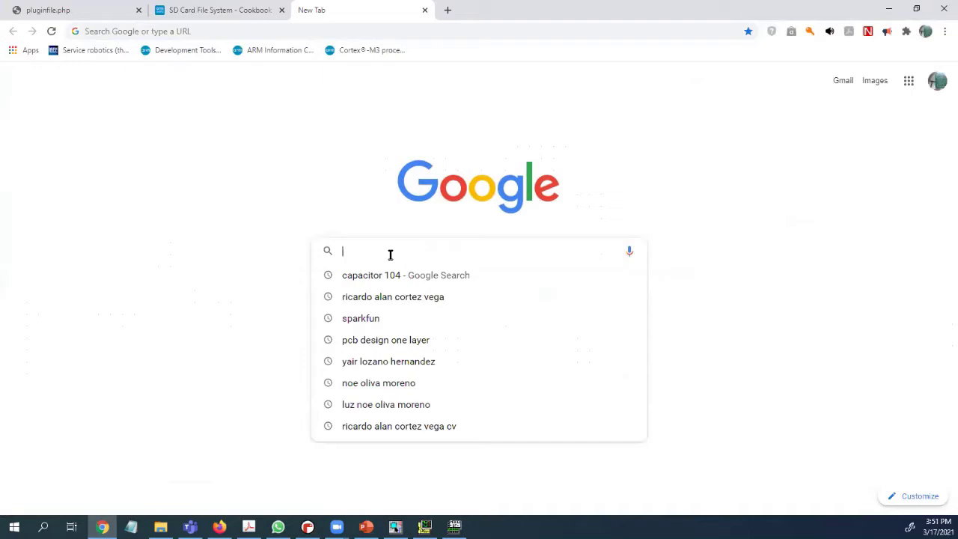
{"action": "type", "text": "*"}
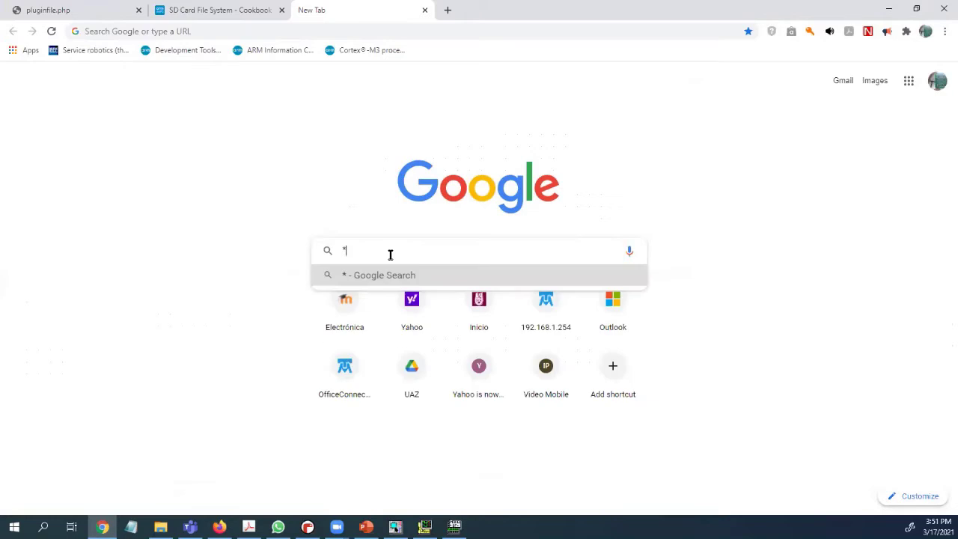
{"action": "type", "text": ":LIB "}
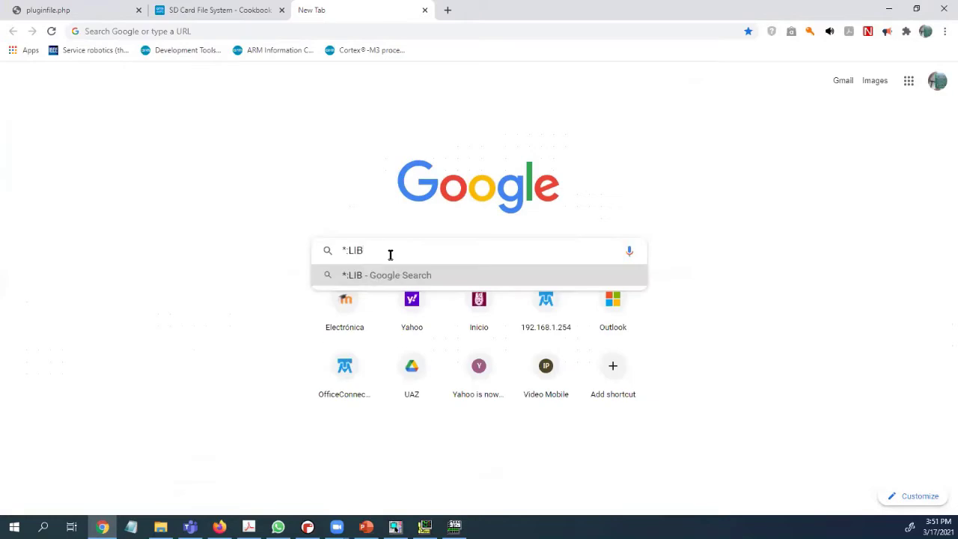
{"action": "type", "text": "PSPIC"}
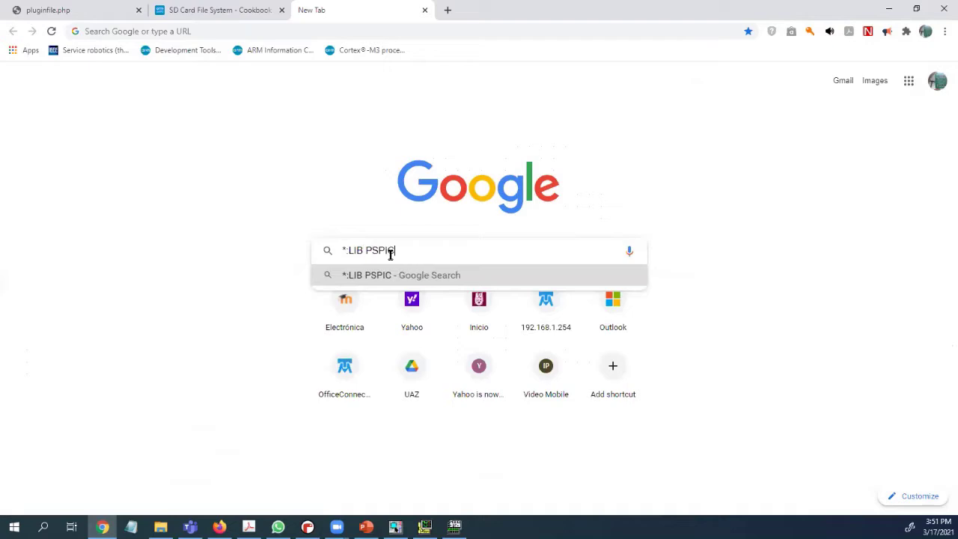
{"action": "type", "text": "E 1N4"}
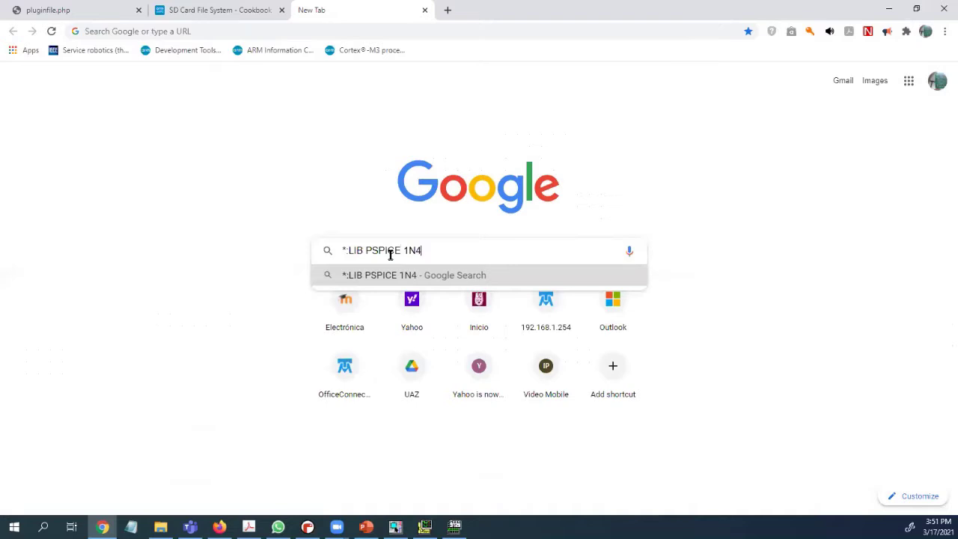
{"action": "type", "text": "001"}
{"action": "key", "text": "Return"}
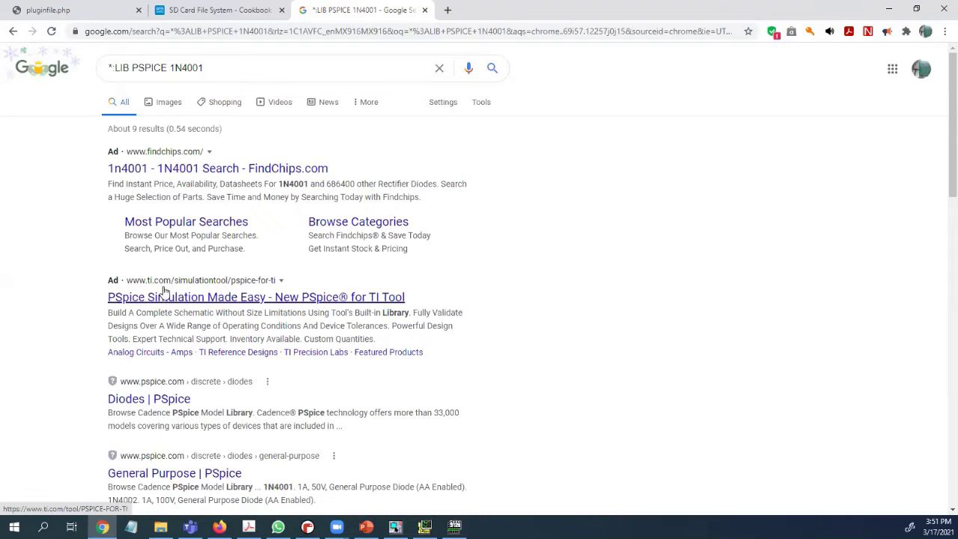
Review the PSpice library search results and open the "General Purpose | PSpice" page for diodes
{"action": "double_click", "coordinate": [386, 312]}
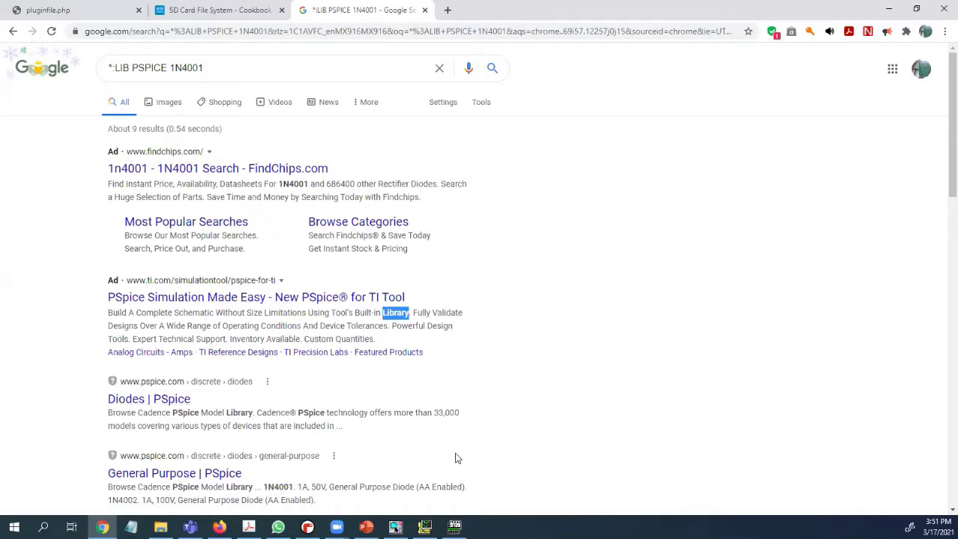
{"action": "scroll", "coordinate": [404, 459], "scroll_direction": "down", "scroll_amount": 1}
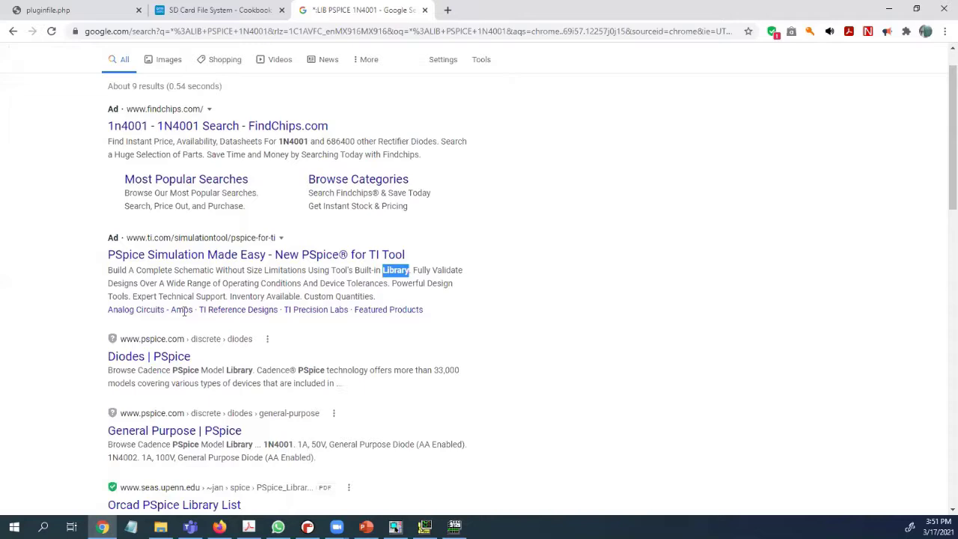
{"action": "scroll", "coordinate": [179, 310], "scroll_direction": "down", "scroll_amount": 2}
{"action": "left_click_drag", "start_coordinate": [193, 307], "coordinate": [252, 306]}
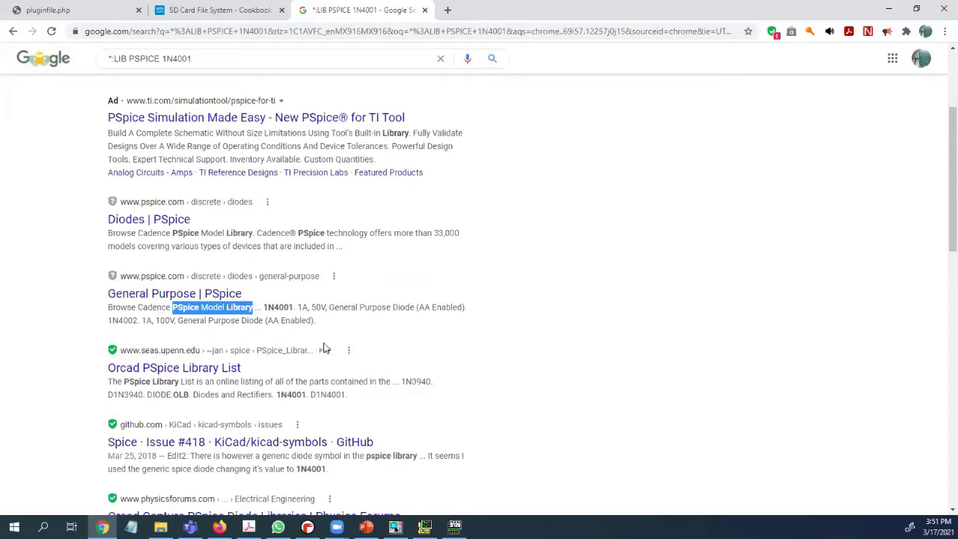
{"action": "left_click", "coordinate": [183, 295]}
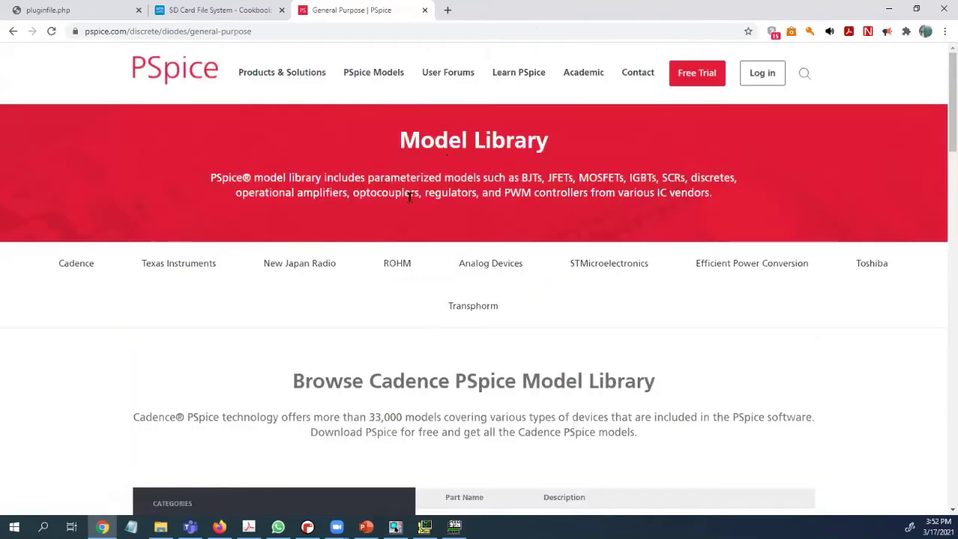
Browse the general-purpose diode models in the Cadence PSpice Model Library and open the Analog Behavioral Models category
{"action": "scroll", "coordinate": [431, 300], "scroll_direction": "down", "scroll_amount": 1}
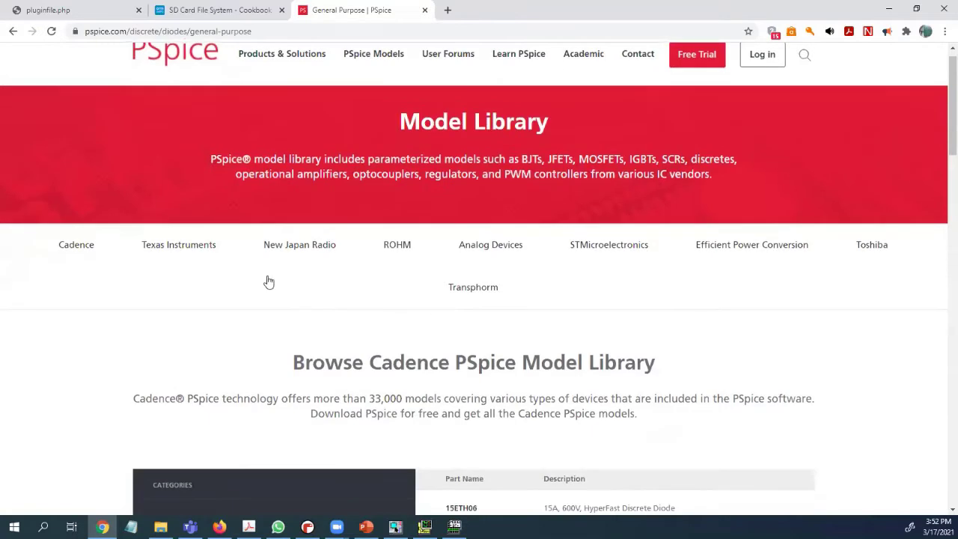
{"action": "scroll", "coordinate": [225, 283], "scroll_direction": "down", "scroll_amount": 2}
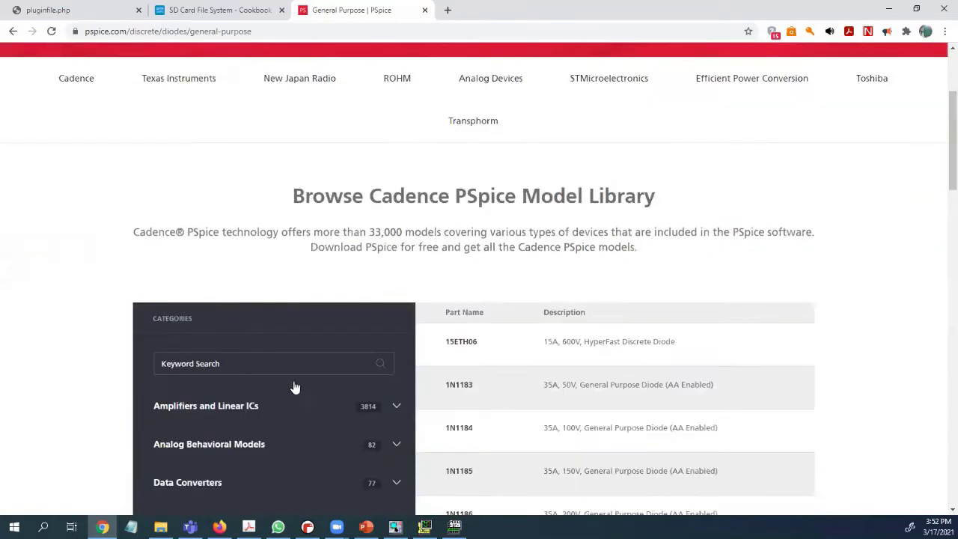
{"action": "scroll", "coordinate": [292, 387], "scroll_direction": "down", "scroll_amount": 4}
{"action": "scroll", "coordinate": [377, 248], "scroll_direction": "down", "scroll_amount": 2}
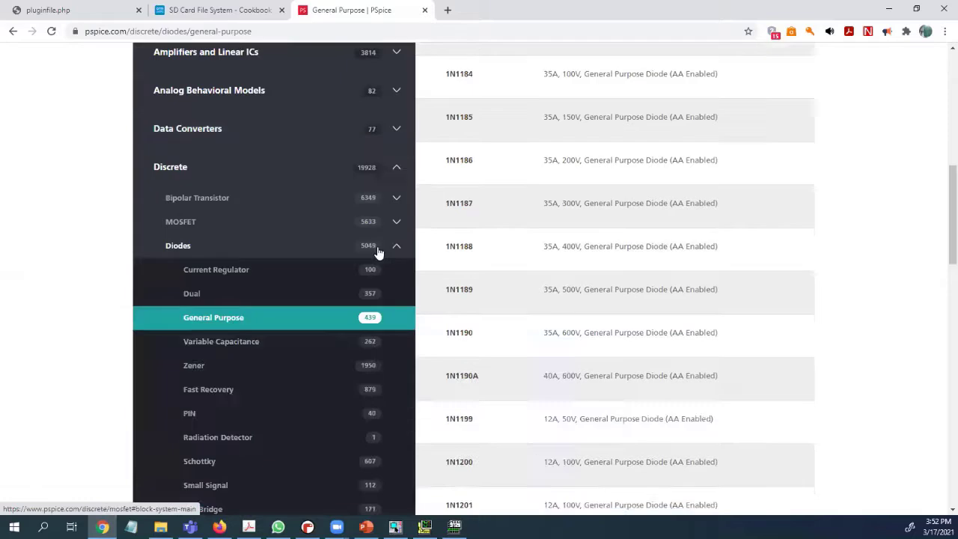
{"action": "scroll", "coordinate": [376, 248], "scroll_direction": "up", "scroll_amount": 2}
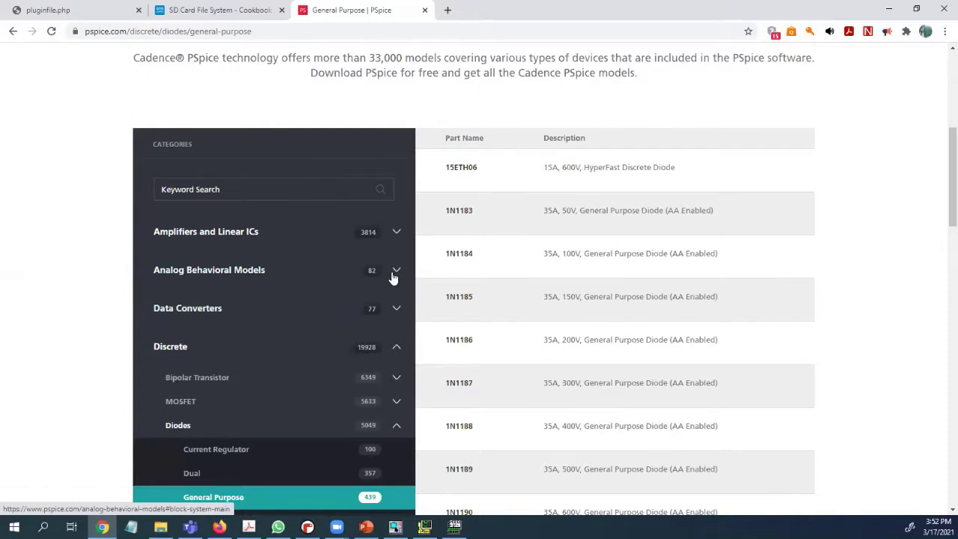
{"action": "left_click", "coordinate": [364, 270]}
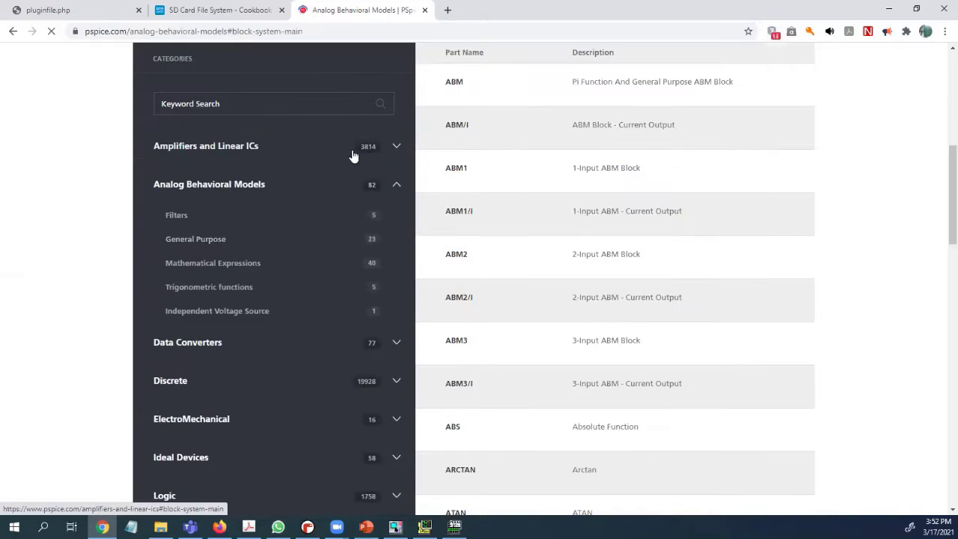
Look through the remaining model categories, expand Passive, and open its Capacitor subcategory
{"action": "scroll", "coordinate": [355, 252], "scroll_direction": "down", "scroll_amount": 2}
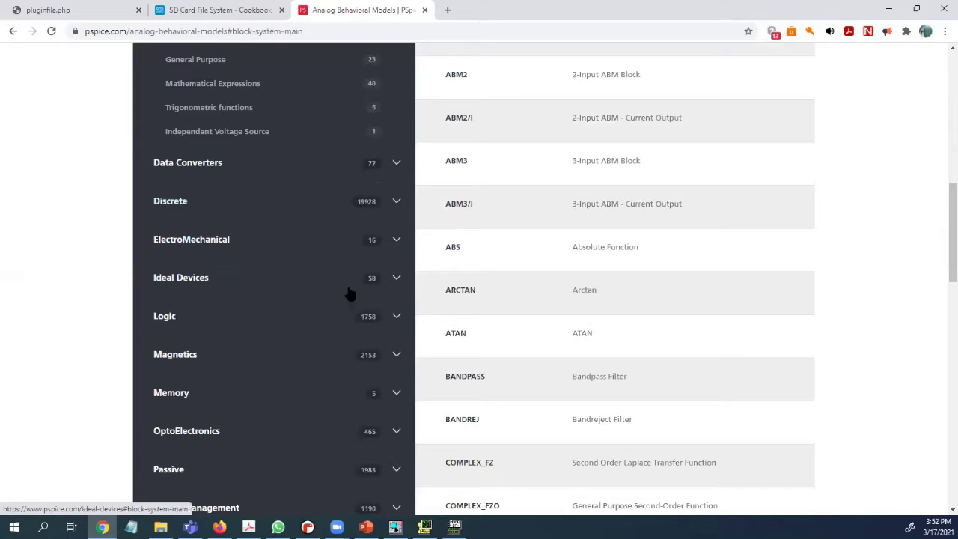
{"action": "scroll", "coordinate": [149, 163], "scroll_direction": "down", "scroll_amount": 2}
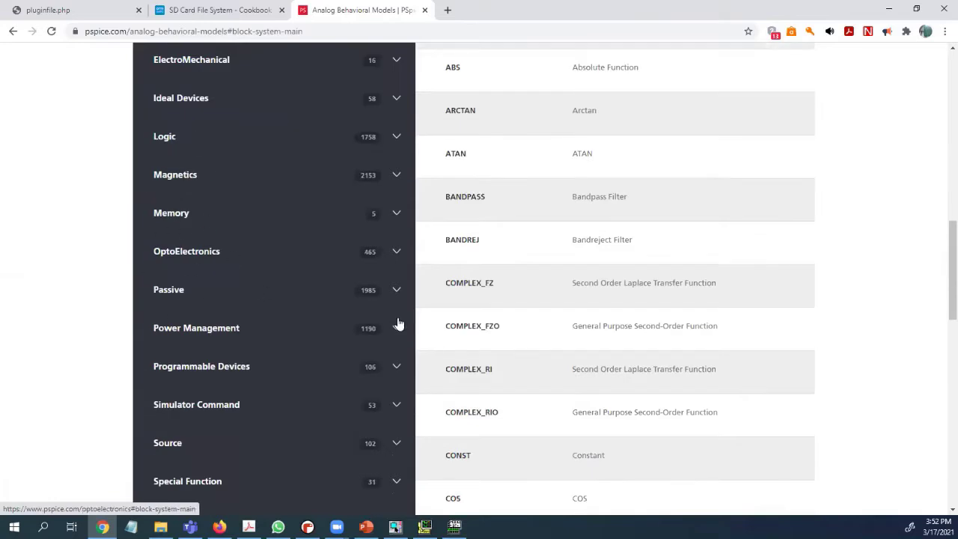
{"action": "left_click", "coordinate": [396, 297]}
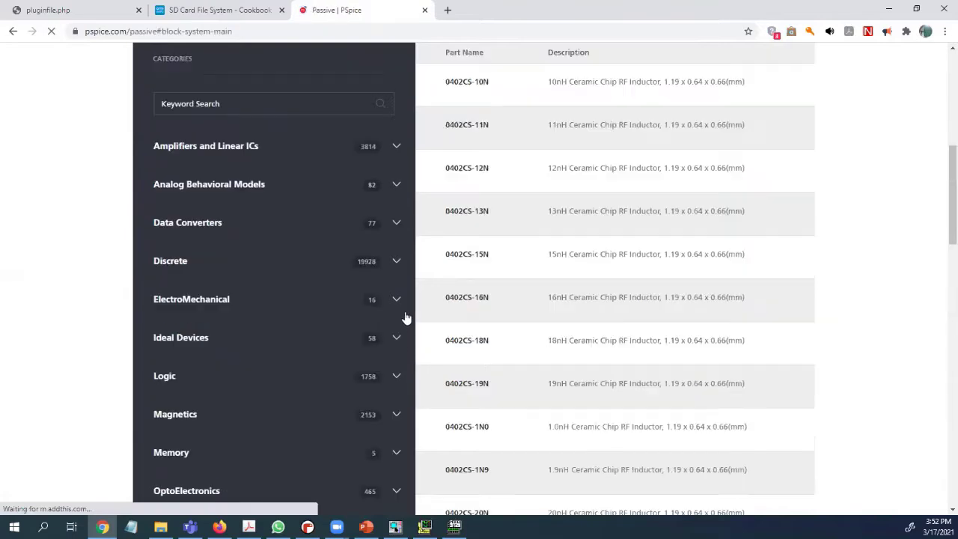
{"action": "scroll", "coordinate": [171, 220], "scroll_direction": "down", "scroll_amount": 5}
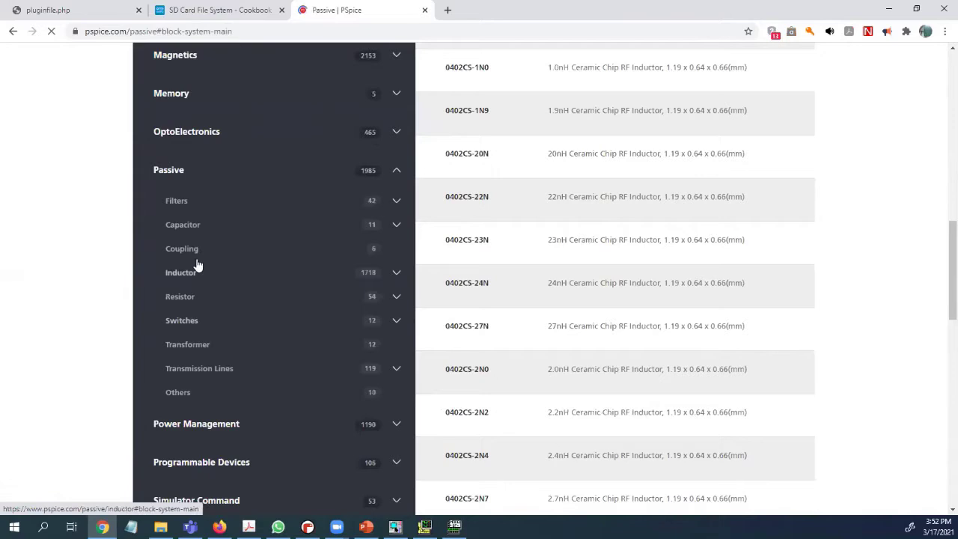
{"action": "left_click", "coordinate": [395, 228]}
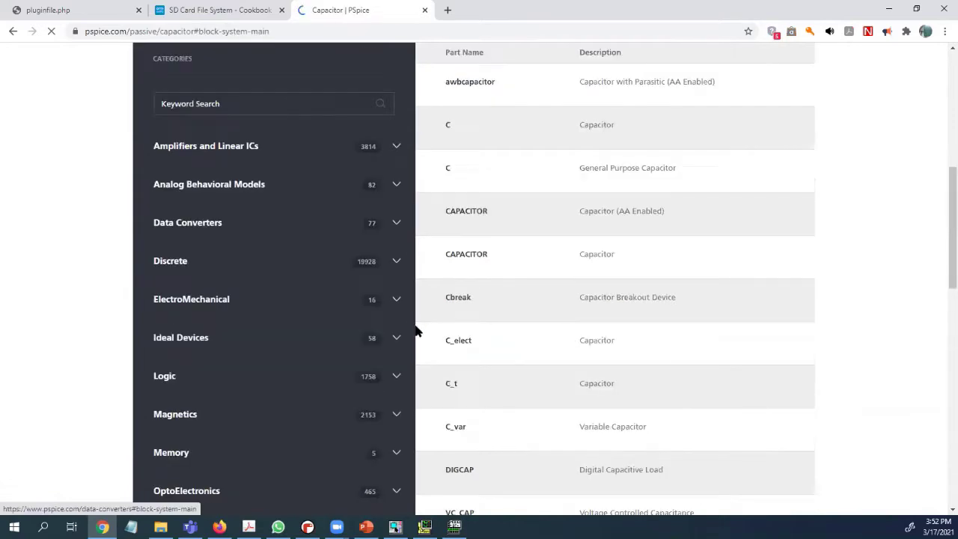
Examine the capacitor model list, the remaining categories, and the library's introductory text about the number of models offered
{"action": "scroll", "coordinate": [412, 316], "scroll_direction": "down", "scroll_amount": 5}
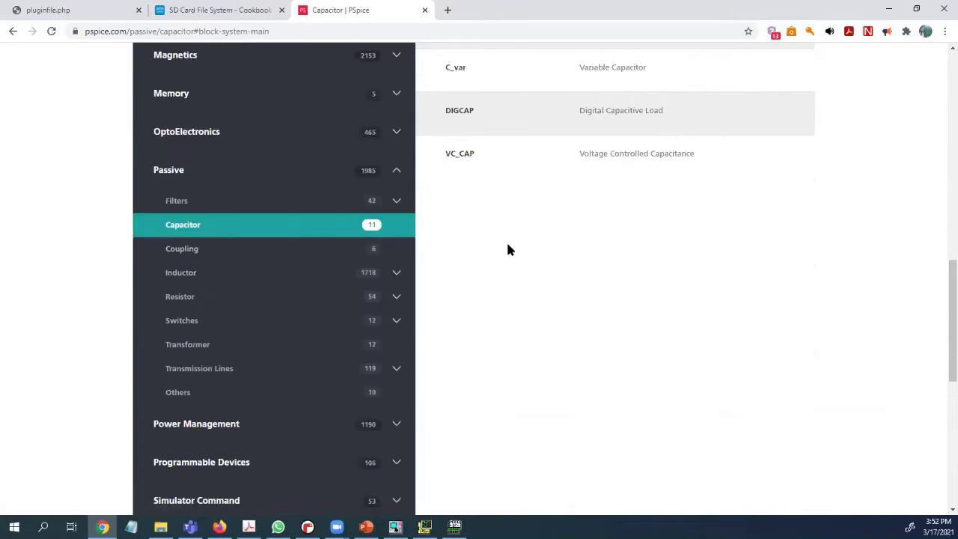
{"action": "scroll", "coordinate": [507, 249], "scroll_direction": "up", "scroll_amount": 2}
{"action": "scroll", "coordinate": [550, 201], "scroll_direction": "up", "scroll_amount": 5}
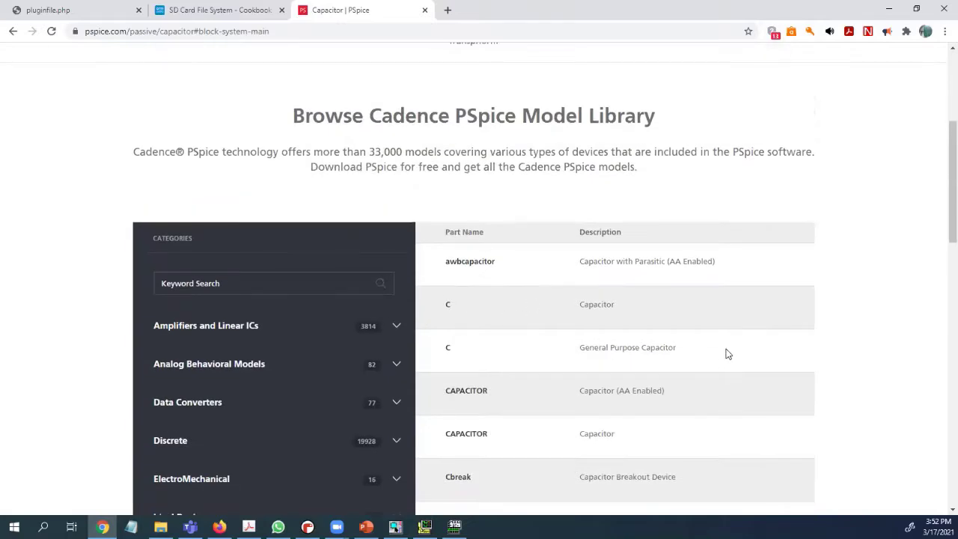
{"action": "scroll", "coordinate": [725, 353], "scroll_direction": "down", "scroll_amount": 7}
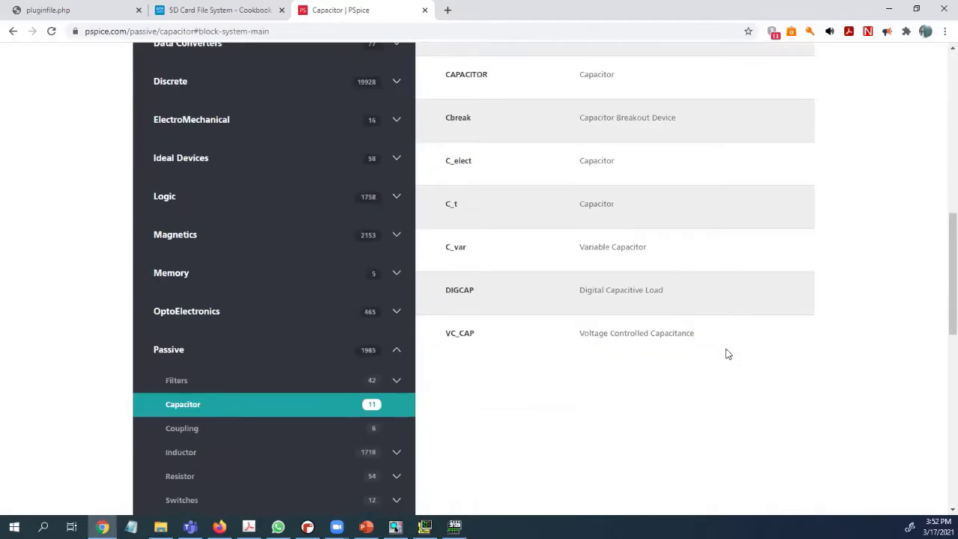
{"action": "scroll", "coordinate": [724, 350], "scroll_direction": "down", "scroll_amount": 5}
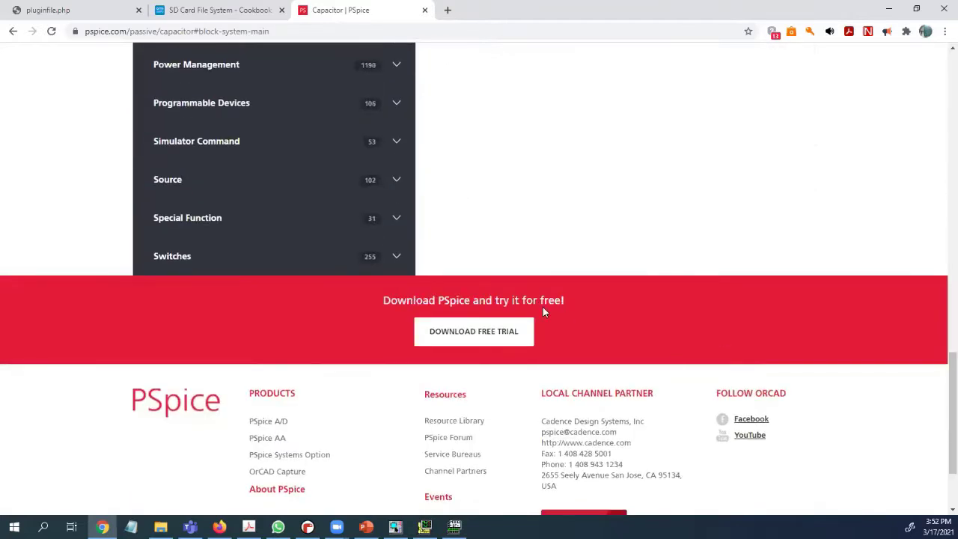
{"action": "scroll", "coordinate": [172, 449], "scroll_direction": "up", "scroll_amount": 2}
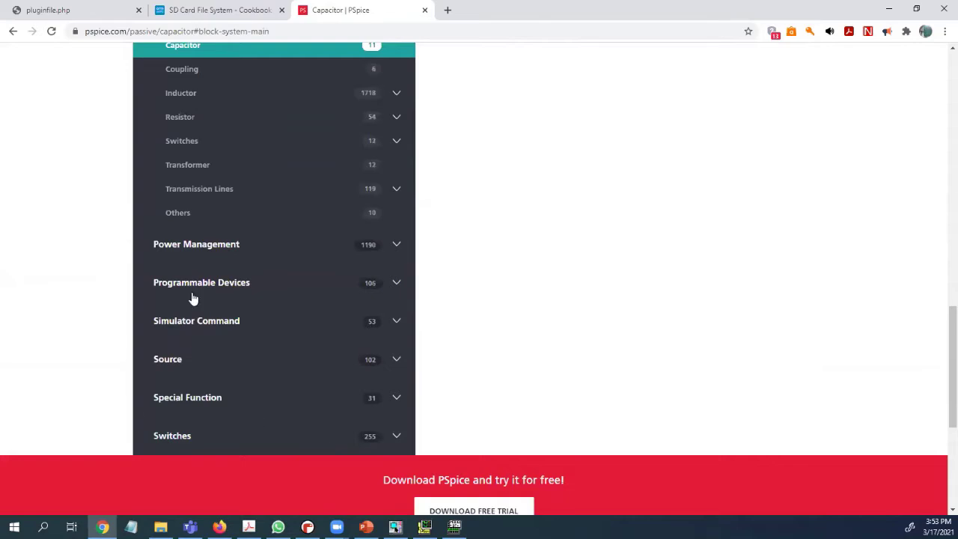
{"action": "scroll", "coordinate": [261, 271], "scroll_direction": "up", "scroll_amount": 15}
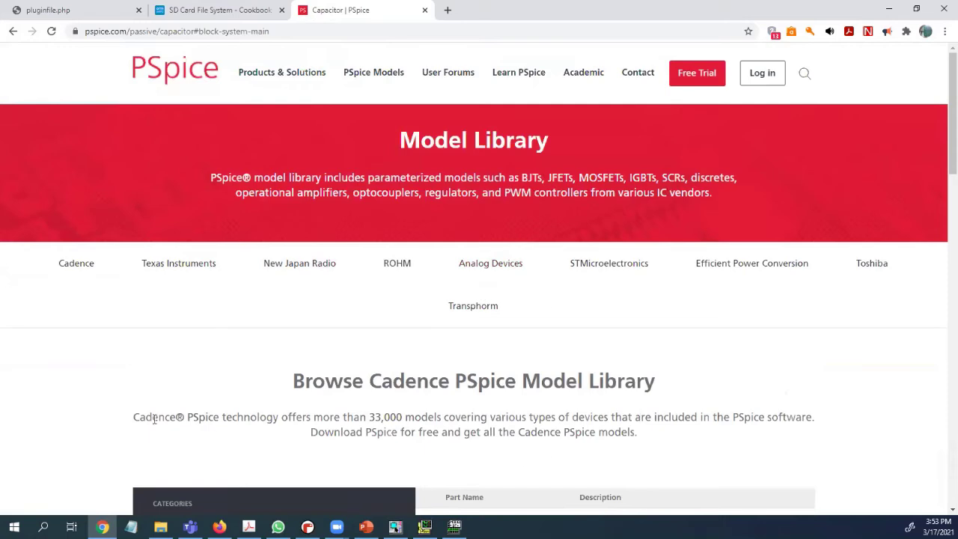
{"action": "left_click_drag", "start_coordinate": [334, 417], "coordinate": [417, 417]}
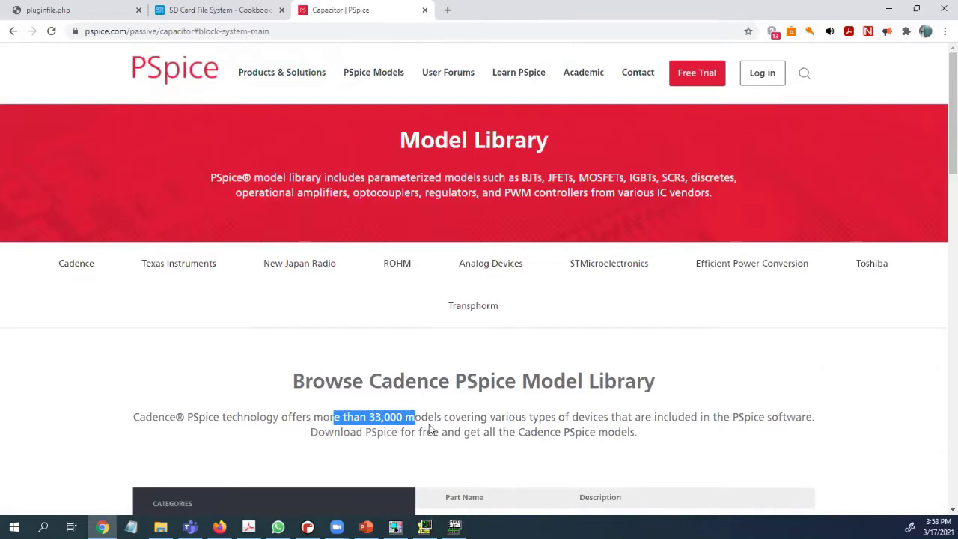
Return to the 1N4001 library search results and open ON Semiconductor's "1N4001: Standard Rectifier, 50 V, 1.0 A" product page
{"action": "left_click", "coordinate": [12, 32]}
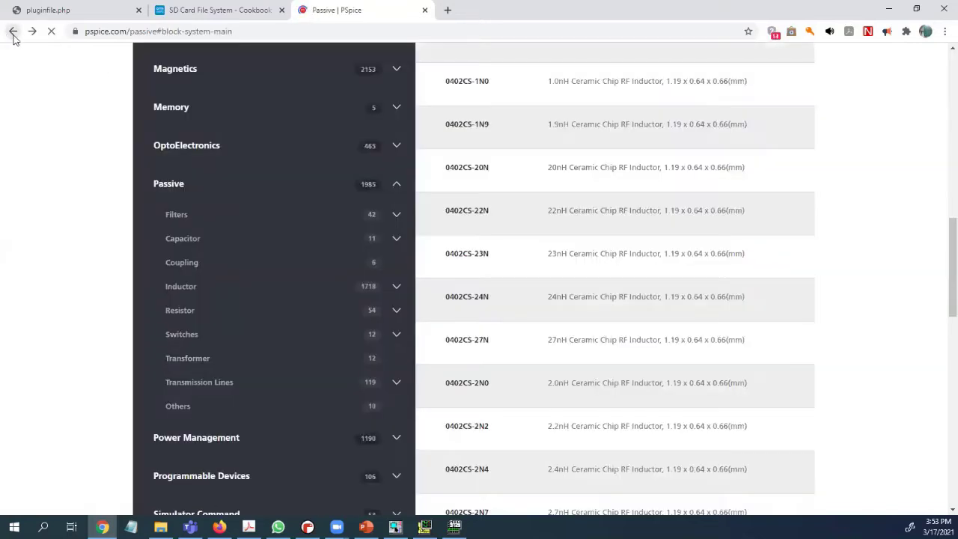
{"action": "left_click", "coordinate": [11, 32]}
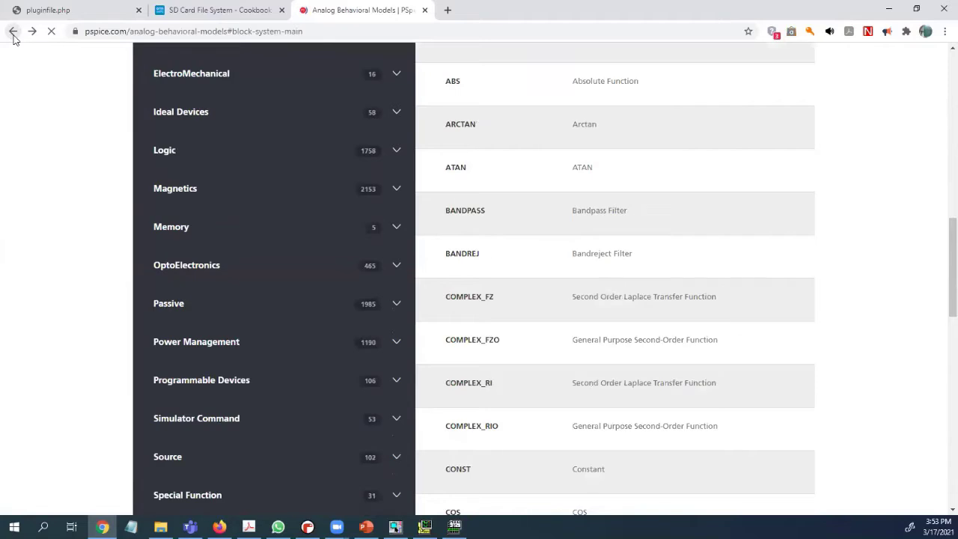
{"action": "left_click", "coordinate": [13, 32]}
{"action": "left_click", "coordinate": [13, 31]}
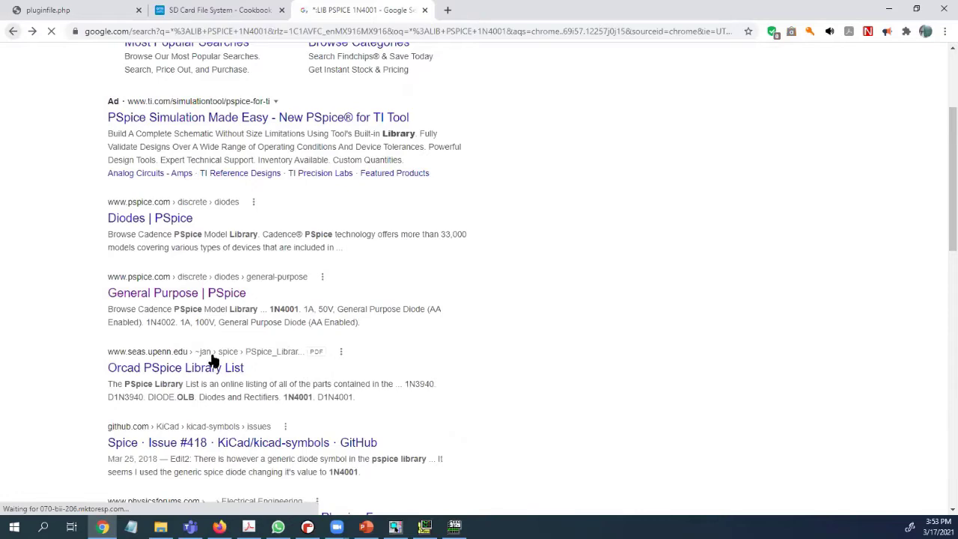
{"action": "scroll", "coordinate": [262, 385], "scroll_direction": "down", "scroll_amount": 3}
{"action": "scroll", "coordinate": [260, 346], "scroll_direction": "down", "scroll_amount": 3}
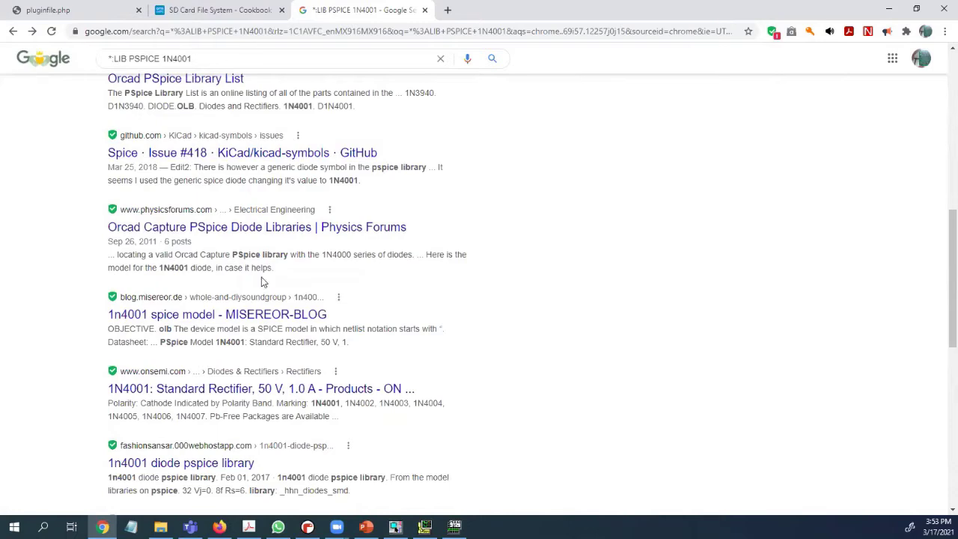
{"action": "scroll", "coordinate": [168, 263], "scroll_direction": "down", "scroll_amount": 1}
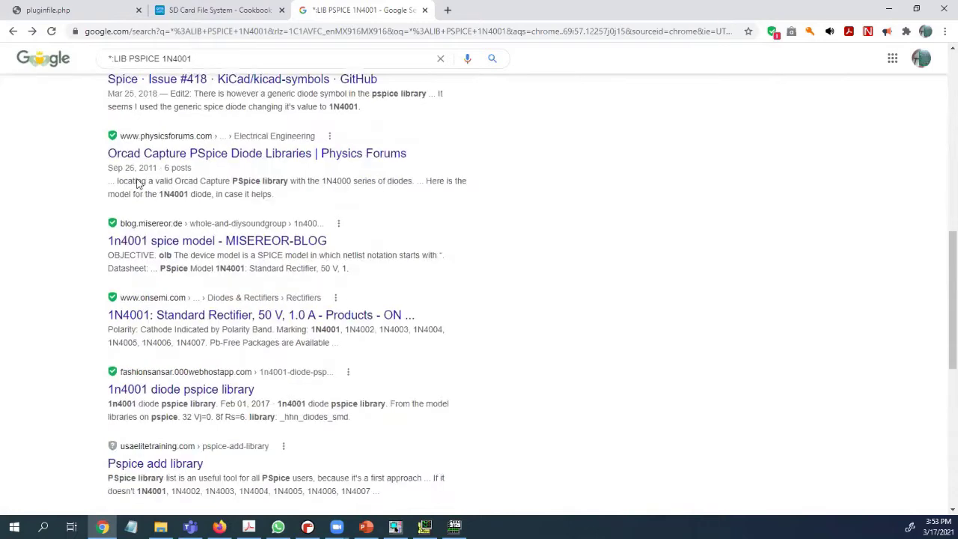
{"action": "scroll", "coordinate": [141, 212], "scroll_direction": "down", "scroll_amount": 2}
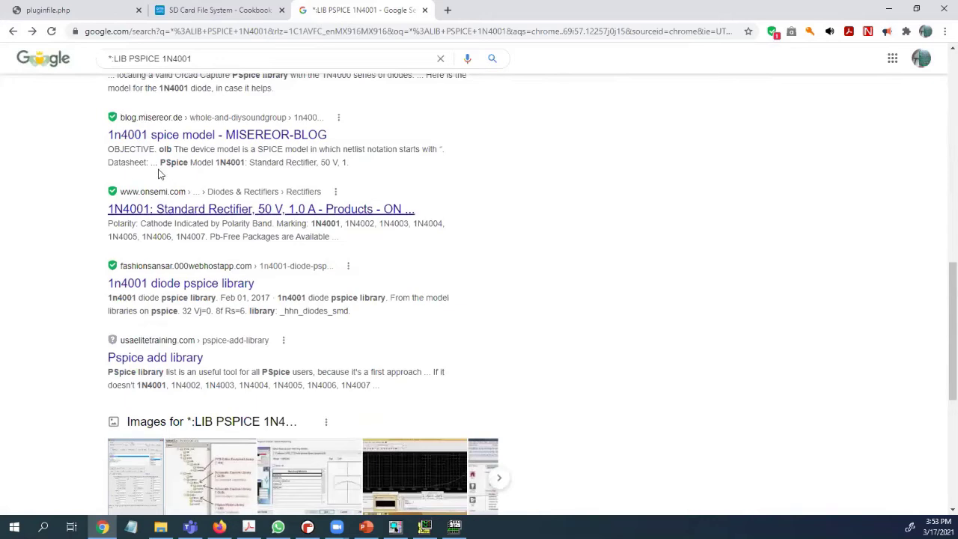
{"action": "left_click", "coordinate": [222, 214]}
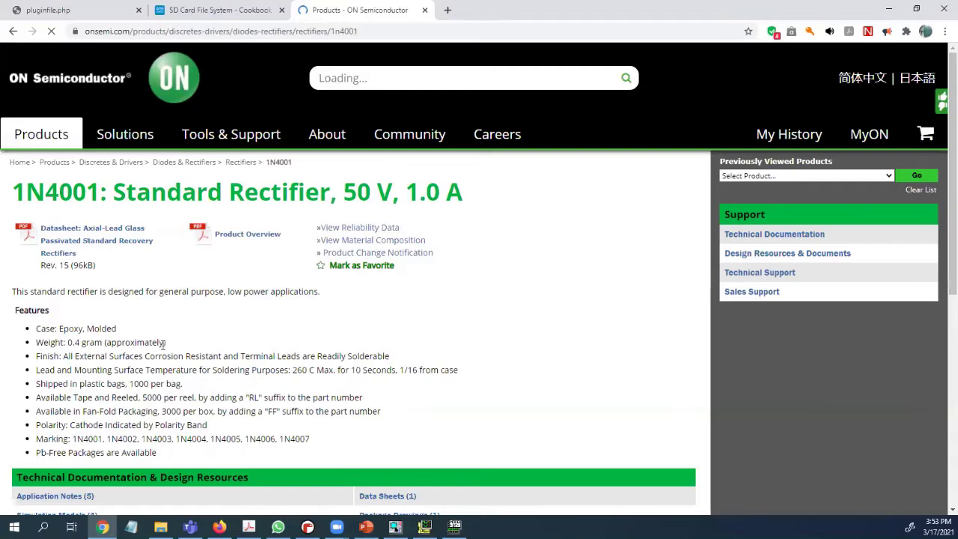
Examine the 1N4001 product page's features, technical documentation and design resources, and availability table
{"action": "scroll", "coordinate": [387, 336], "scroll_direction": "down", "scroll_amount": 5}
{"action": "scroll", "coordinate": [435, 323], "scroll_direction": "down", "scroll_amount": 1}
{"action": "scroll", "coordinate": [455, 319], "scroll_direction": "up", "scroll_amount": 3}
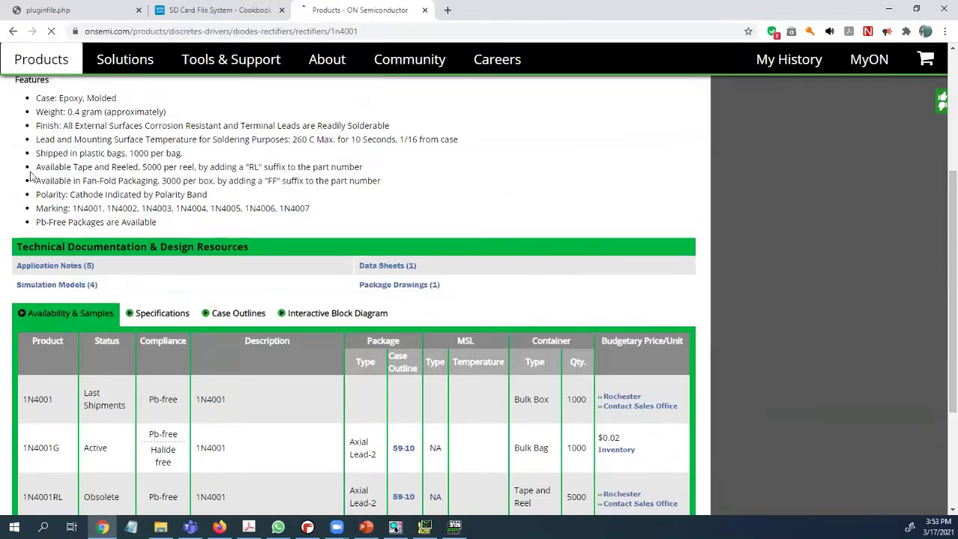
{"action": "scroll", "coordinate": [33, 177], "scroll_direction": "up", "scroll_amount": 1}
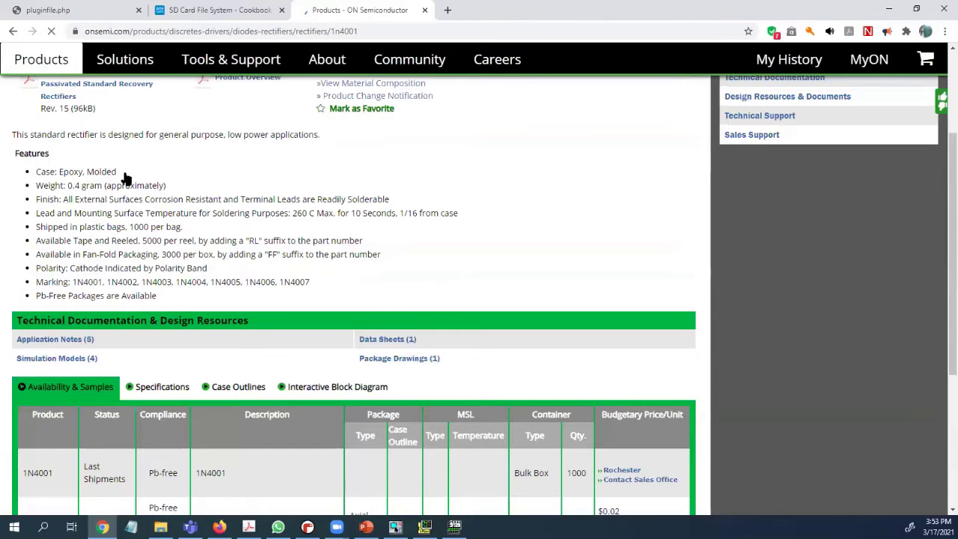
{"action": "scroll", "coordinate": [125, 178], "scroll_direction": "up", "scroll_amount": 1}
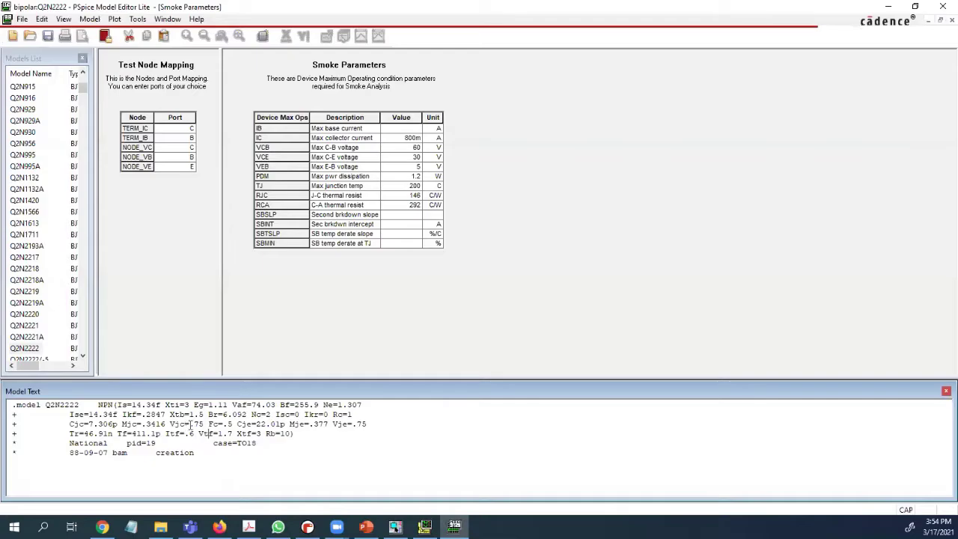
Highlight the Vjc parameter in the Q2N2222 model text, check the PSpice A/D window, and return to the 1N4001 product page
{"action": "left_click_drag", "start_coordinate": [168, 420], "coordinate": [196, 425]}
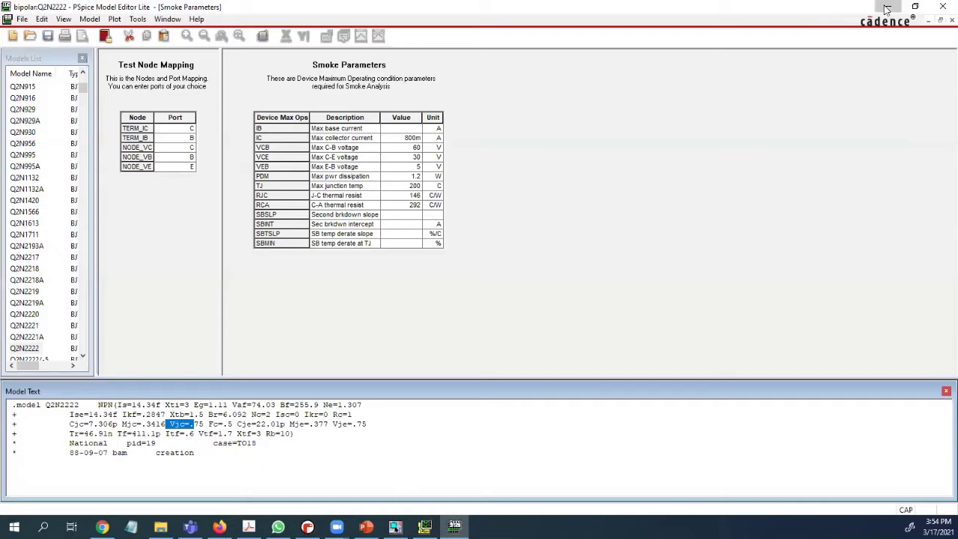
{"action": "left_click", "coordinate": [455, 526]}
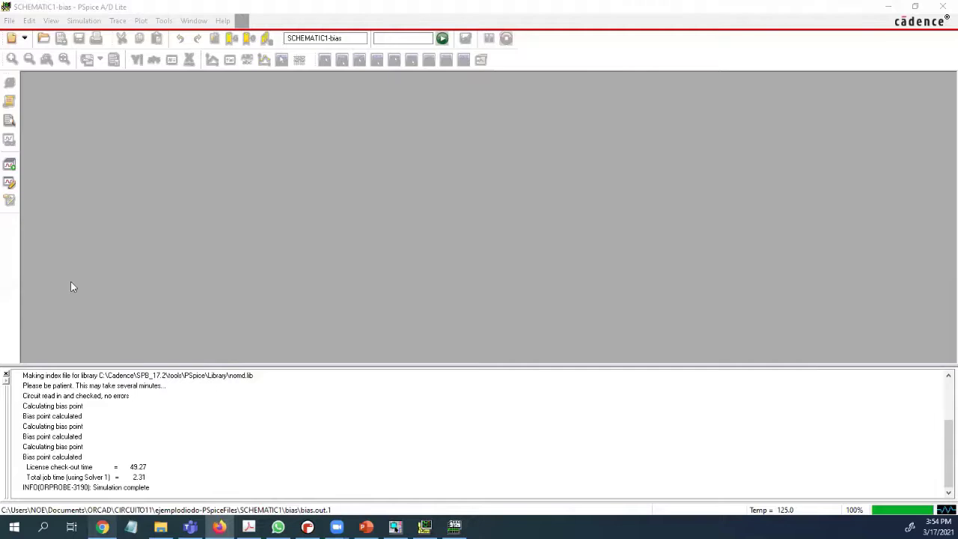
{"action": "key", "text": "alt+Tab"}
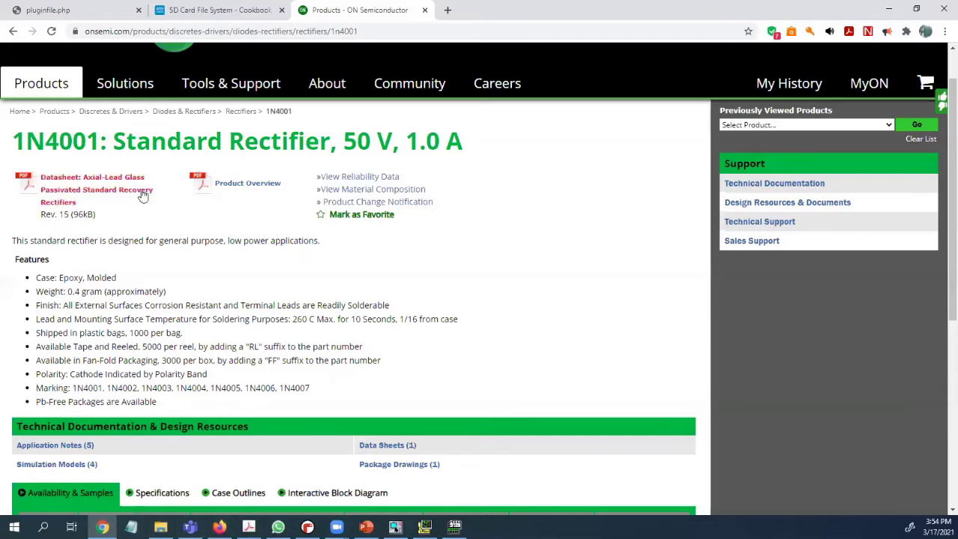
Go back to the 1N4001 search results and review the remaining entries, images and related searches
{"action": "left_click", "coordinate": [13, 31]}
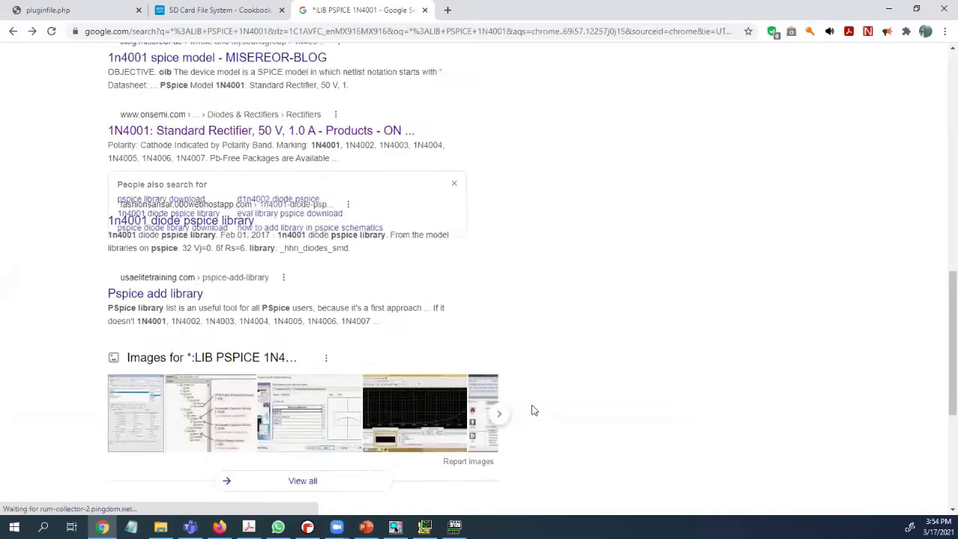
{"action": "scroll", "coordinate": [533, 410], "scroll_direction": "down", "scroll_amount": 5}
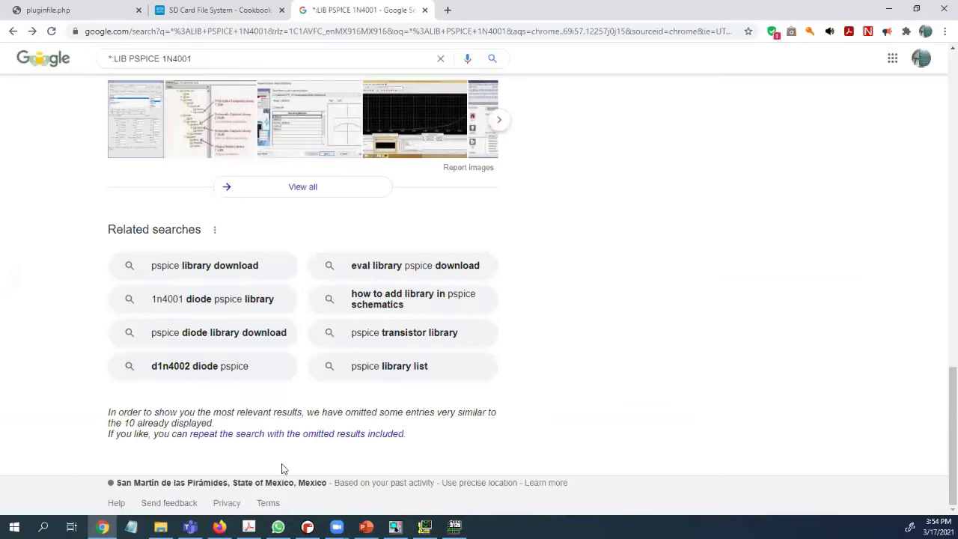
{"action": "scroll", "coordinate": [261, 464], "scroll_direction": "up", "scroll_amount": 3}
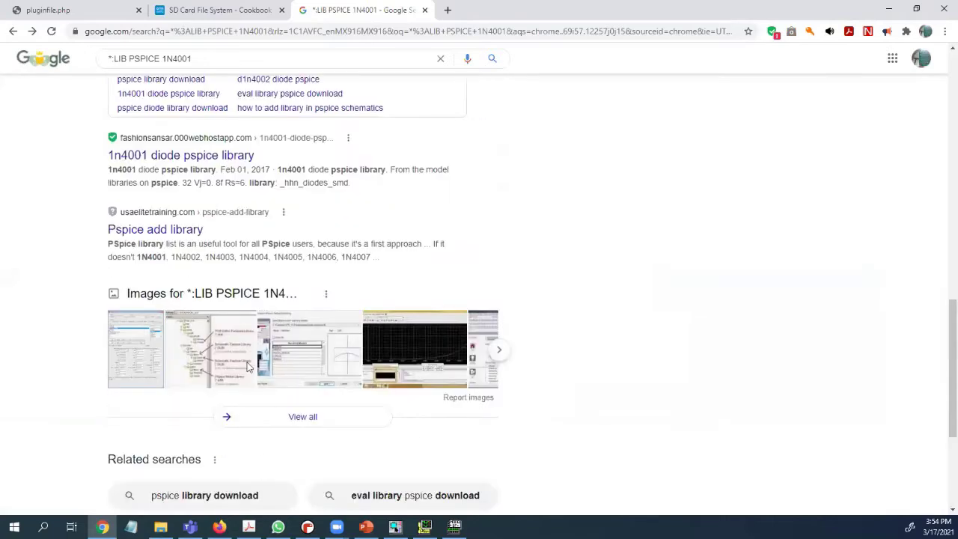
{"action": "scroll", "coordinate": [250, 366], "scroll_direction": "up", "scroll_amount": 5}
{"action": "scroll", "coordinate": [357, 365], "scroll_direction": "up", "scroll_amount": 5}
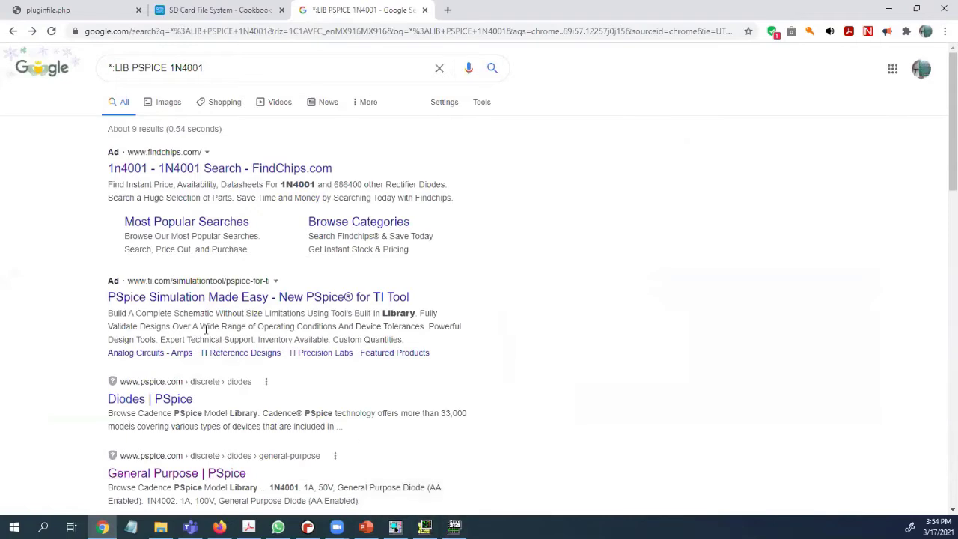
Switch to the PSpice library folder in File Explorer, inspect the bipolar model library's file properties, and return to the Capture schematic
{"action": "left_click", "coordinate": [424, 527]}
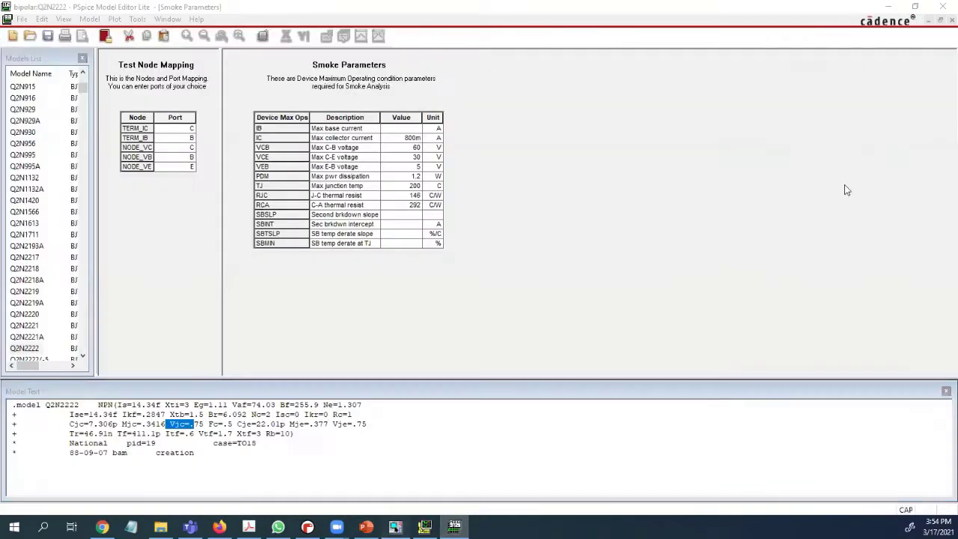
{"action": "key", "text": "alt+Tab"}
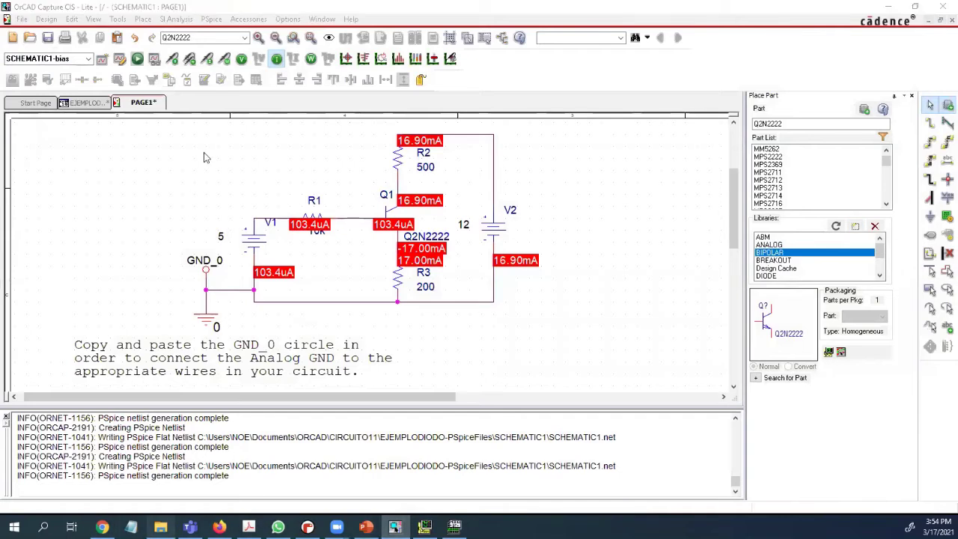
{"action": "key", "text": "alt+Tab"}
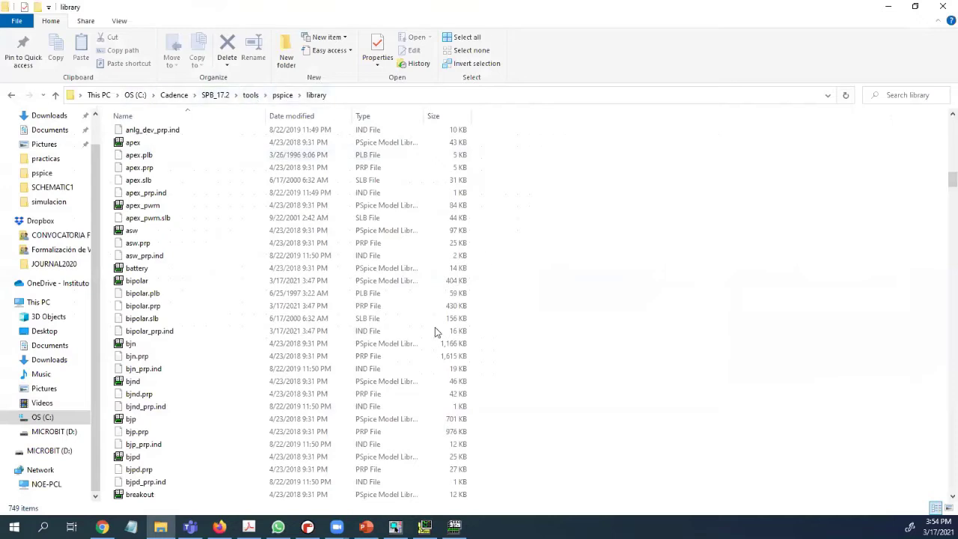
{"action": "right_click", "coordinate": [150, 284]}
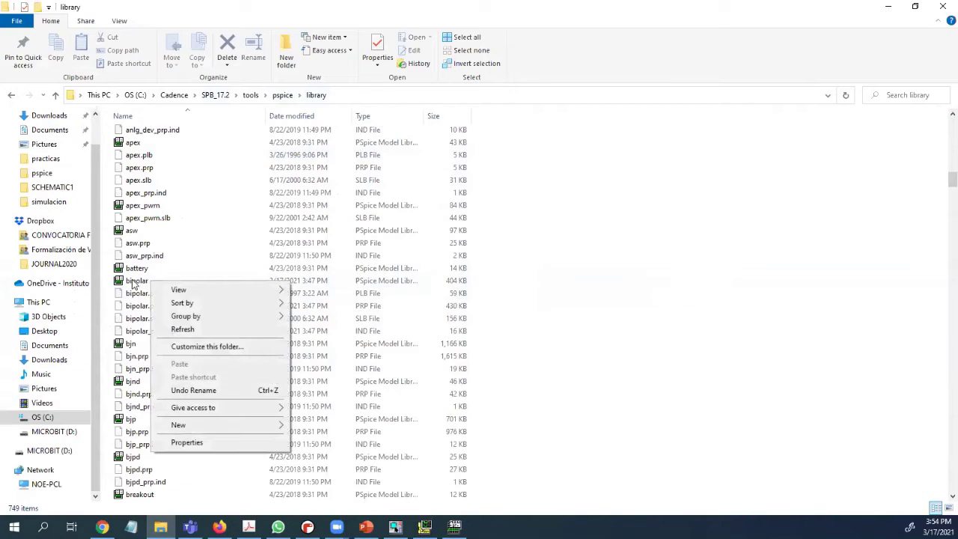
{"action": "right_click", "coordinate": [145, 280]}
{"action": "left_click", "coordinate": [187, 490]}
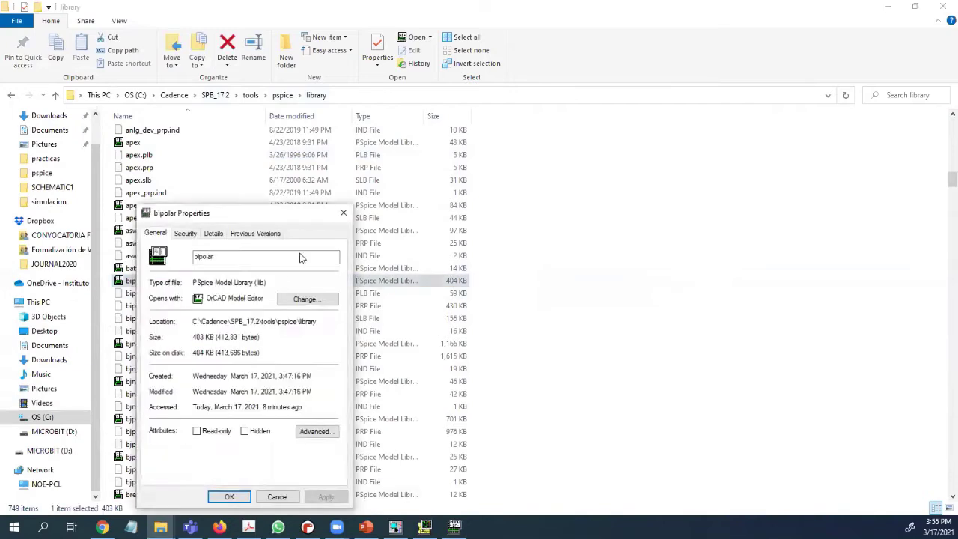
{"action": "left_click", "coordinate": [343, 212]}
{"action": "left_click", "coordinate": [744, 215]}
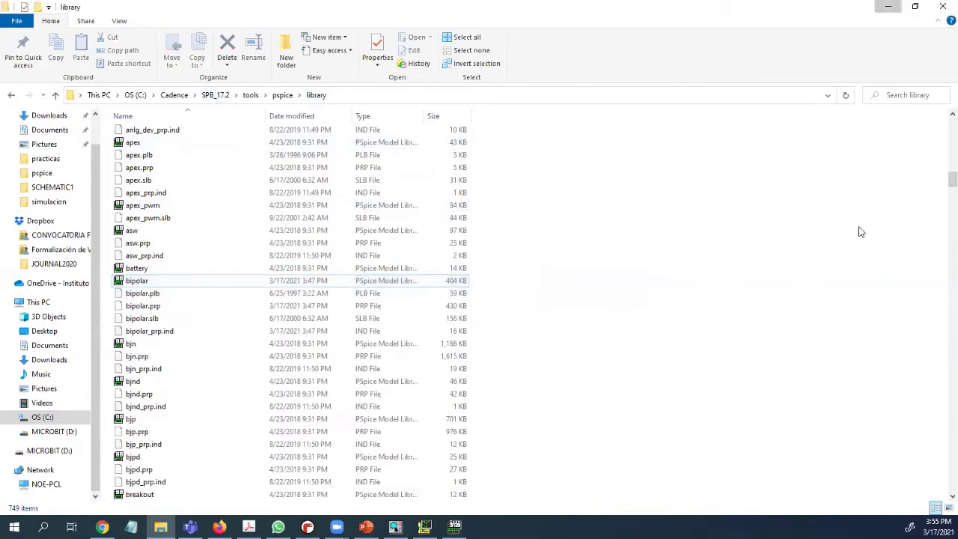
{"action": "left_click", "coordinate": [887, 6]}
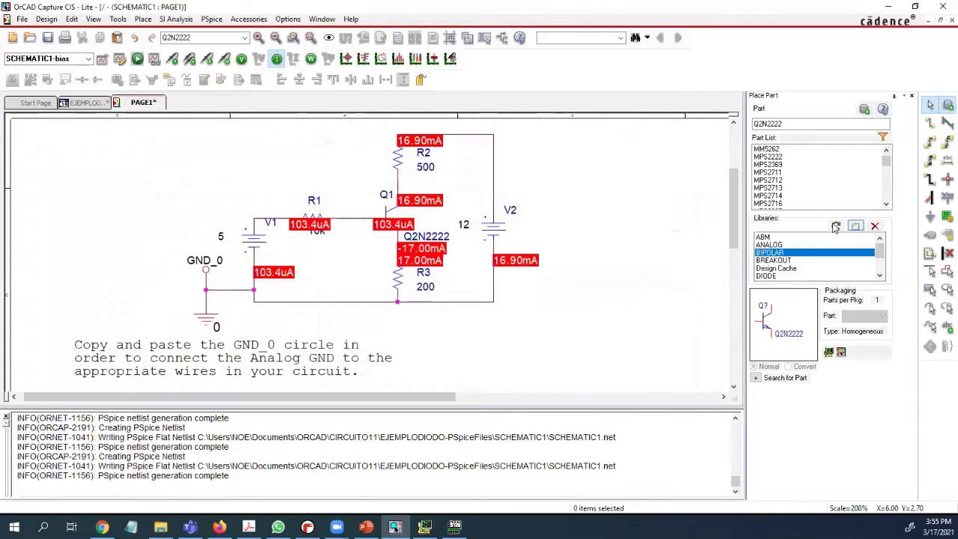
Examine the pspice folder's path in the Capture library file browser and leave it without adding a library
{"action": "left_click", "coordinate": [524, 161]}
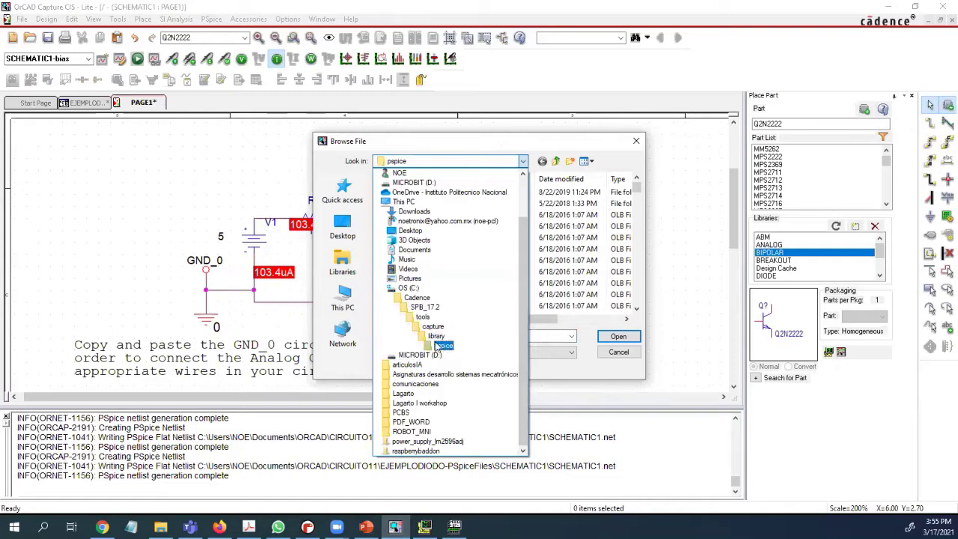
{"action": "left_click", "coordinate": [505, 151]}
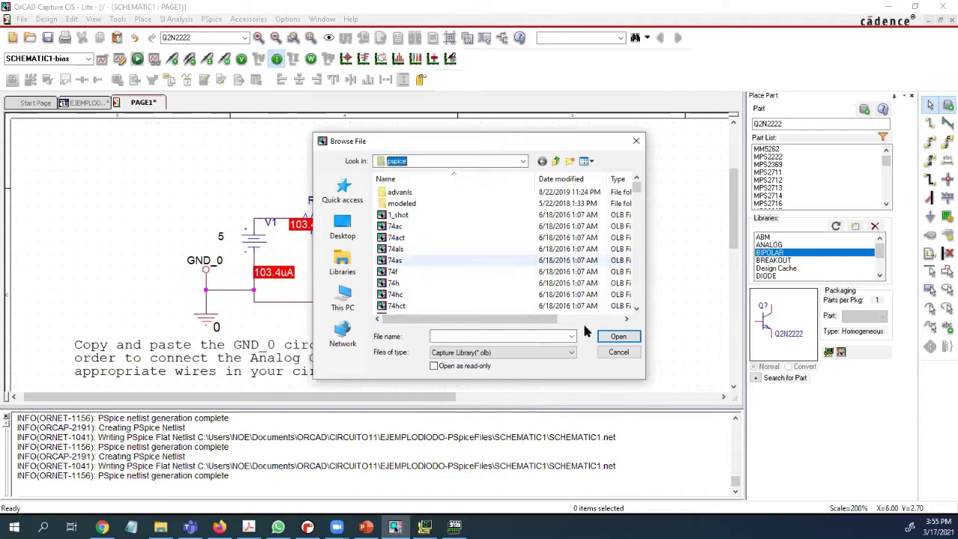
{"action": "left_click", "coordinate": [617, 352]}
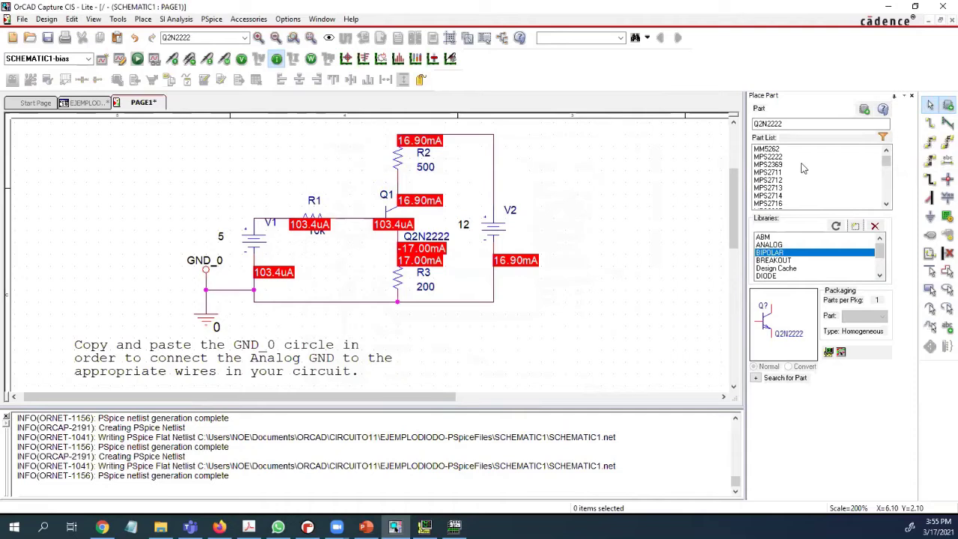
Select transistor Q1, browse the Capture .olb libraries available in the pspice folder, and cancel without adding one
{"action": "left_click", "coordinate": [389, 215]}
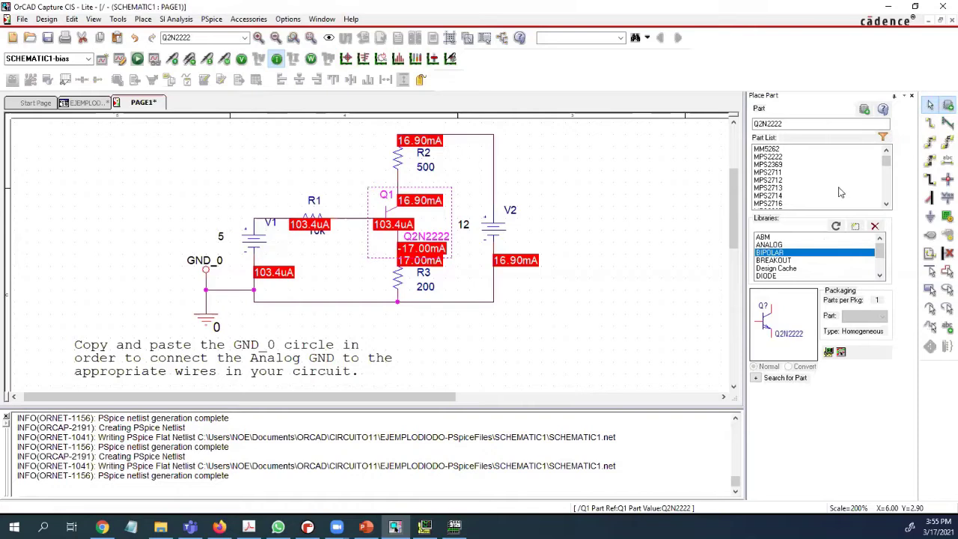
{"action": "left_click", "coordinate": [854, 225]}
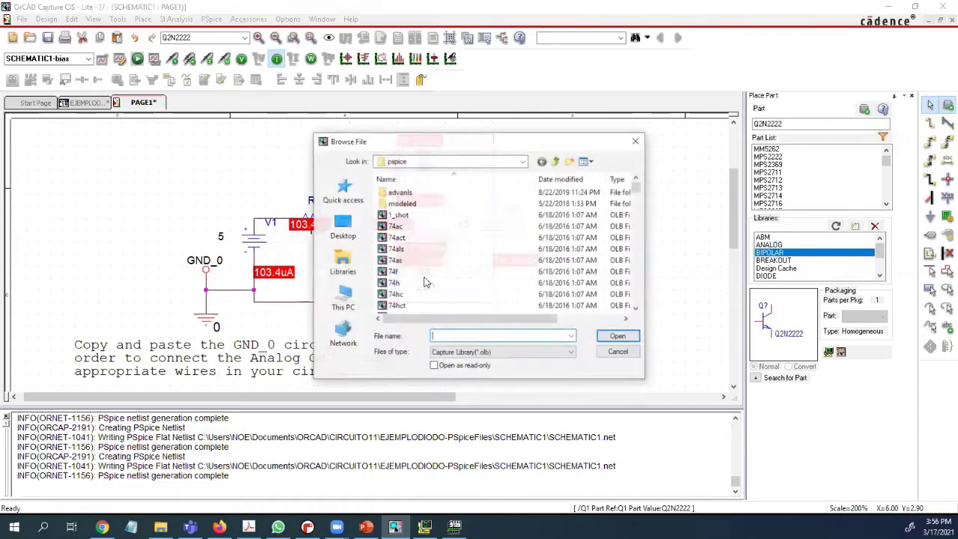
{"action": "scroll", "coordinate": [484, 259], "scroll_direction": "down", "scroll_amount": 10}
{"action": "scroll", "coordinate": [485, 262], "scroll_direction": "down", "scroll_amount": 10}
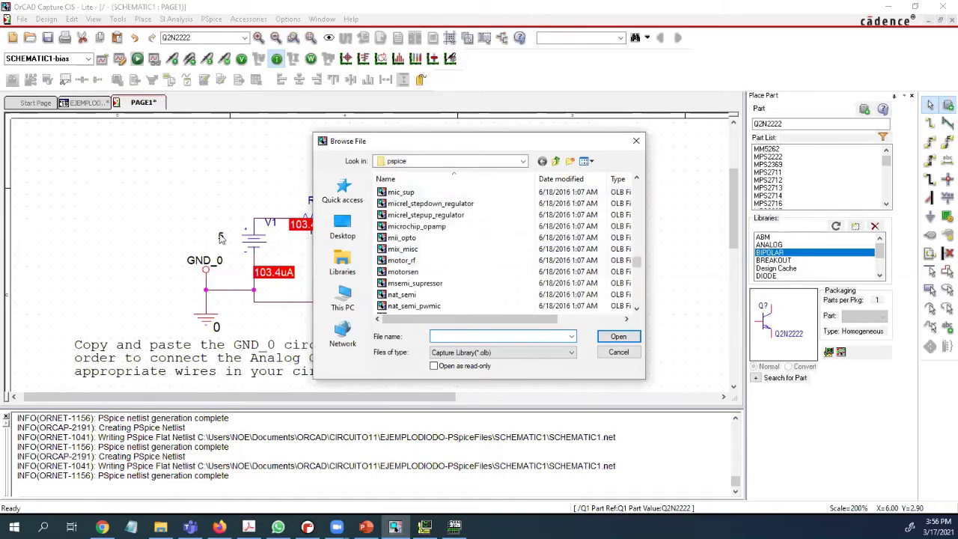
{"action": "left_click", "coordinate": [620, 353]}
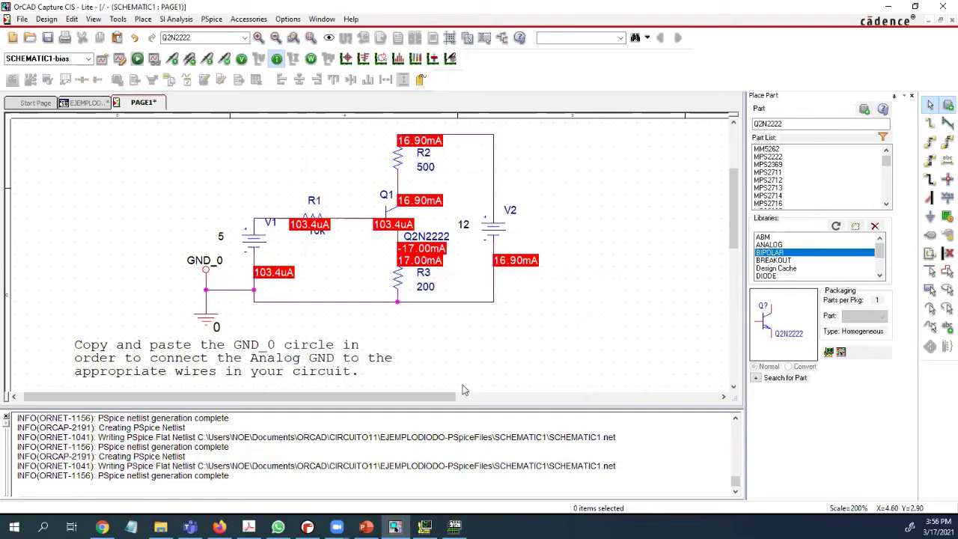
Examine the Q2N2222 schematic and the bias profile's Bias Point analysis options, including General Settings and Temperature (Sweep)
{"action": "left_click_drag", "start_coordinate": [258, 397], "coordinate": [521, 374]}
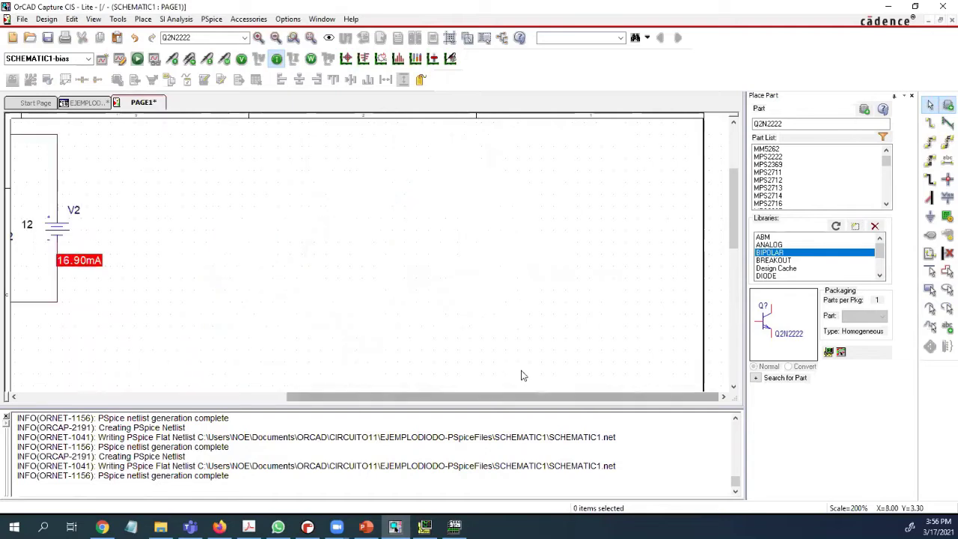
{"action": "left_click_drag", "start_coordinate": [390, 396], "coordinate": [131, 397]}
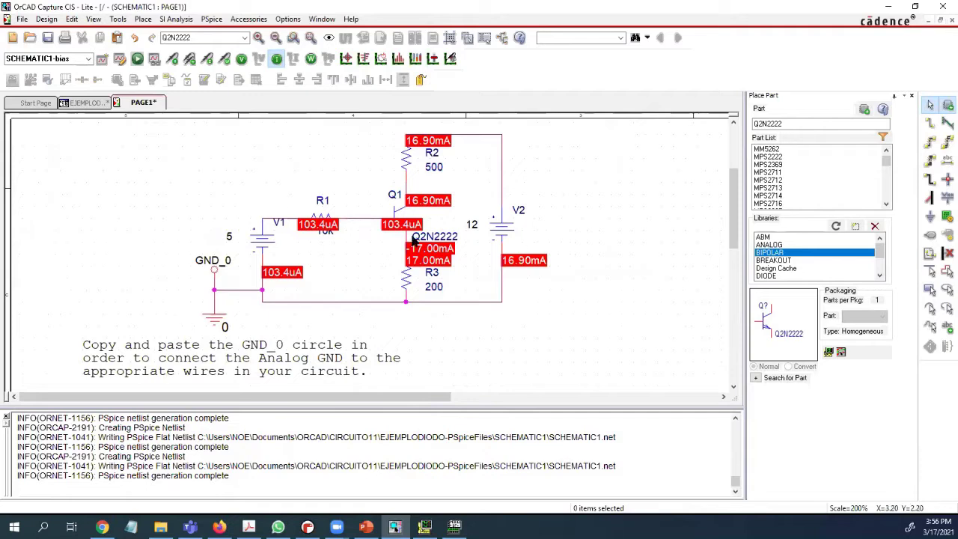
{"action": "left_click", "coordinate": [119, 60]}
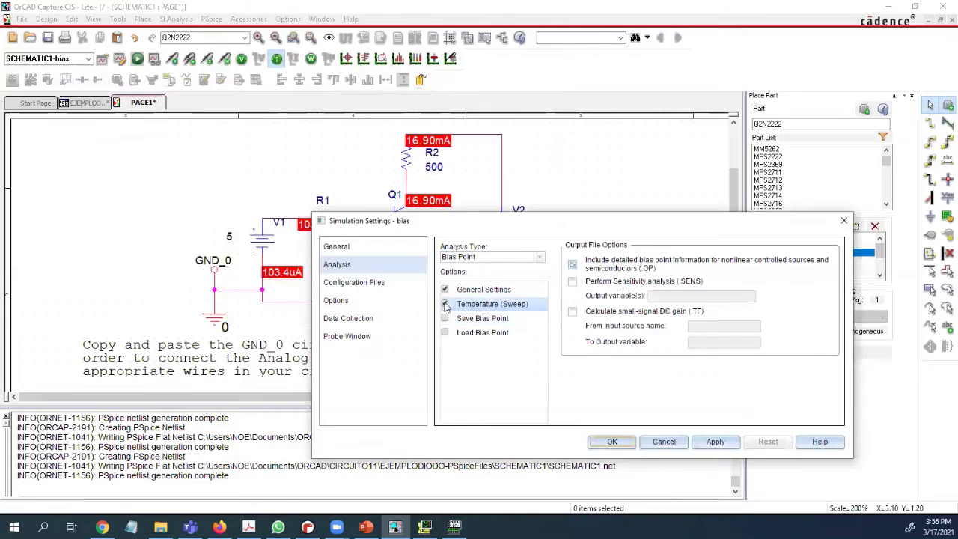
{"action": "left_click", "coordinate": [445, 303]}
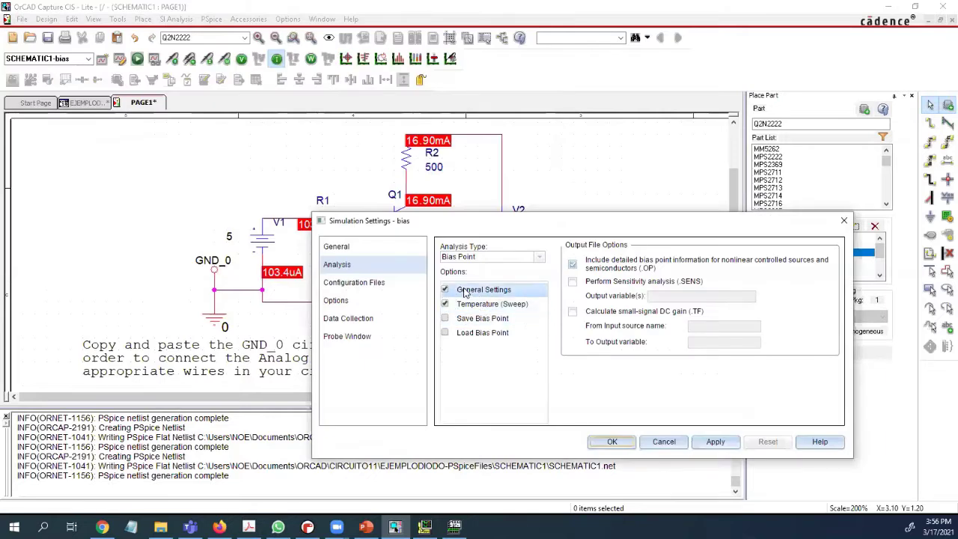
Explore the Parametric Sweep fields under the Time Domain (Transient) analysis type and close the simulation settings without saving
{"action": "left_click", "coordinate": [537, 258]}
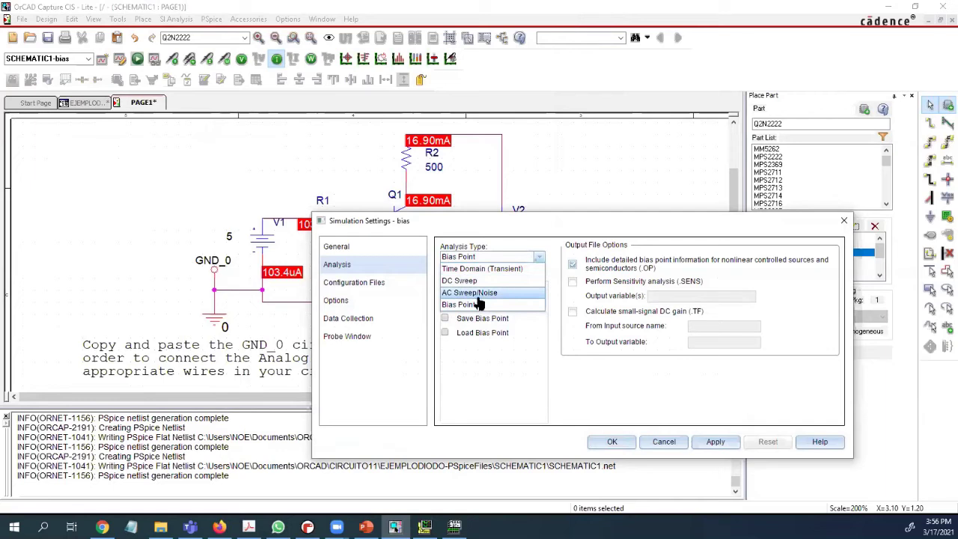
{"action": "left_click", "coordinate": [505, 269]}
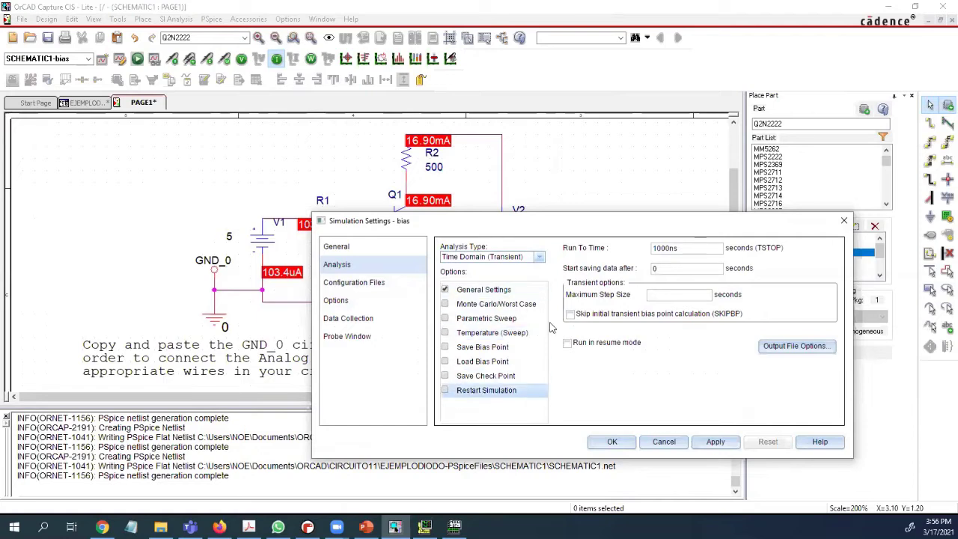
{"action": "left_click", "coordinate": [445, 318]}
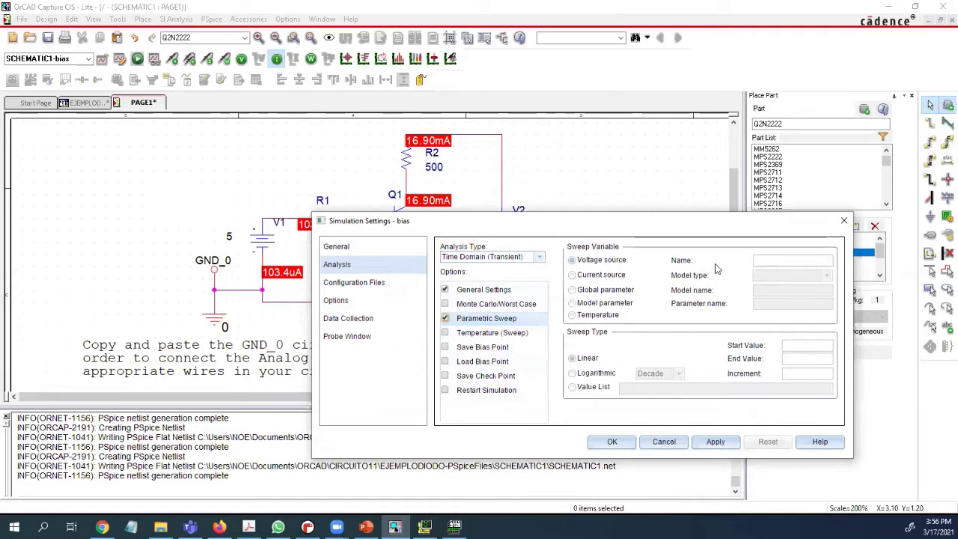
{"action": "left_click", "coordinate": [787, 262]}
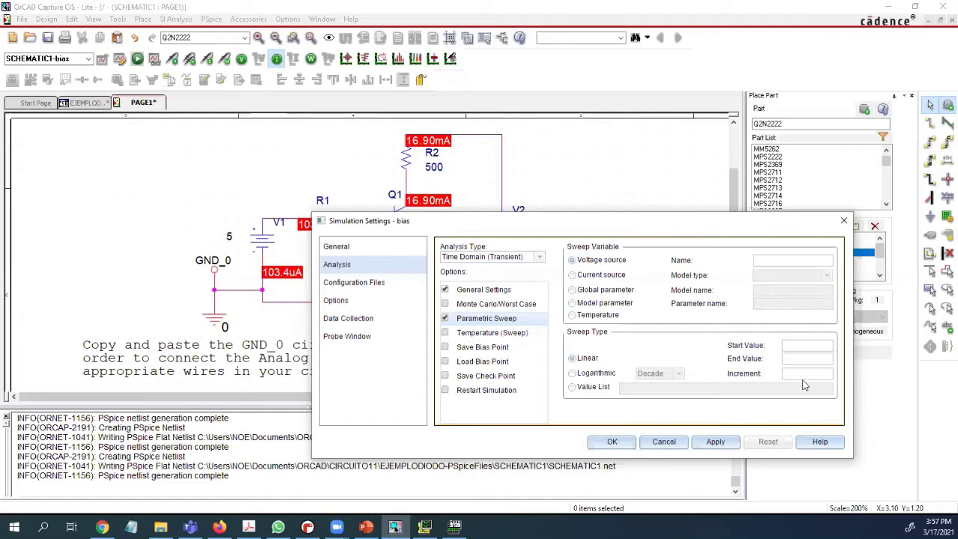
{"action": "left_click", "coordinate": [808, 345]}
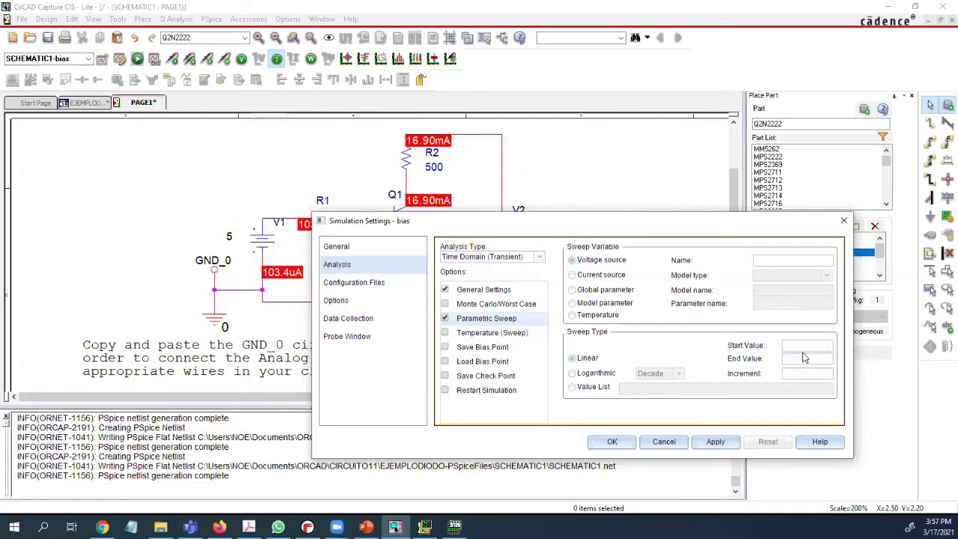
{"action": "left_click", "coordinate": [815, 373]}
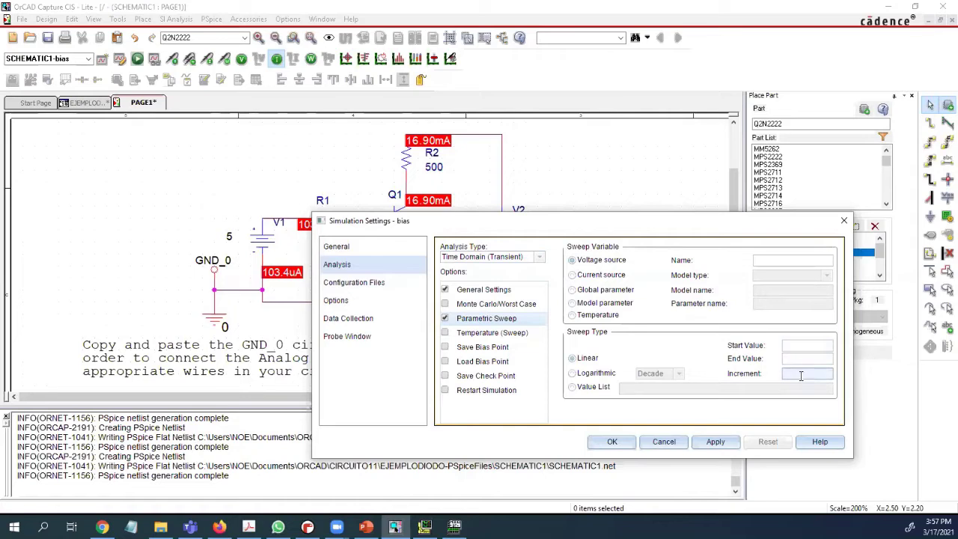
{"action": "left_click", "coordinate": [797, 344]}
{"action": "left_click", "coordinate": [801, 374]}
{"action": "left_click", "coordinate": [843, 219]}
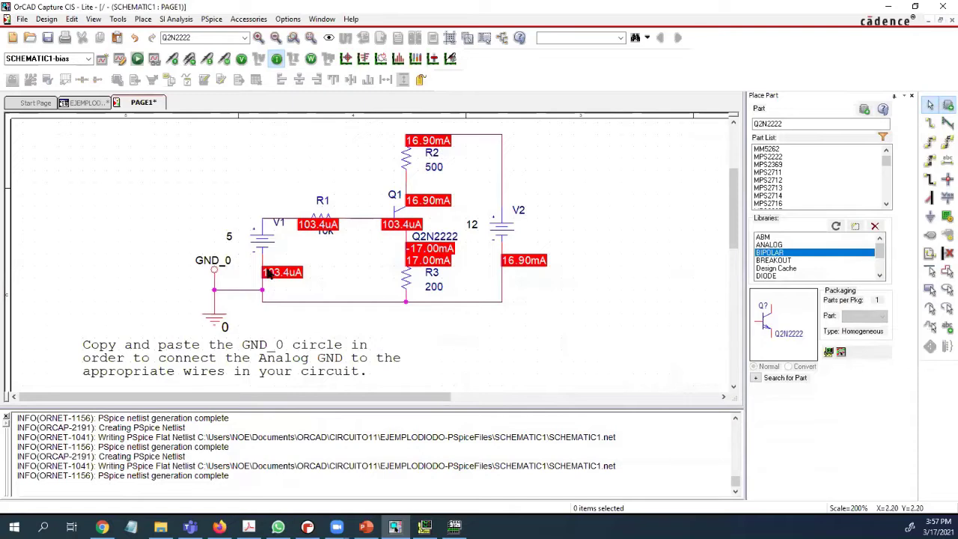
Switch to PSpice A/D to review the bias output file's results per temperature, and recheck the bias profile settings in Capture
{"action": "left_click", "coordinate": [426, 525]}
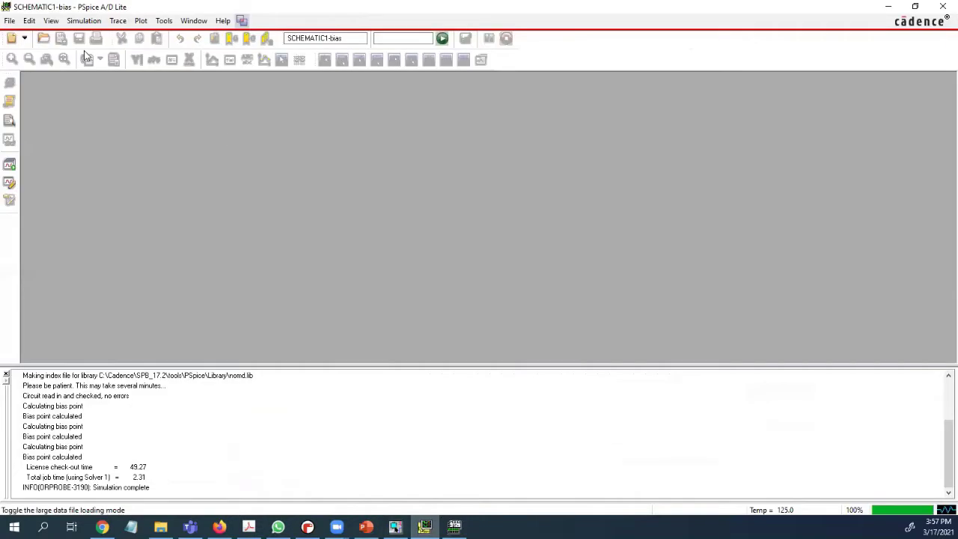
{"action": "left_click", "coordinate": [51, 20]}
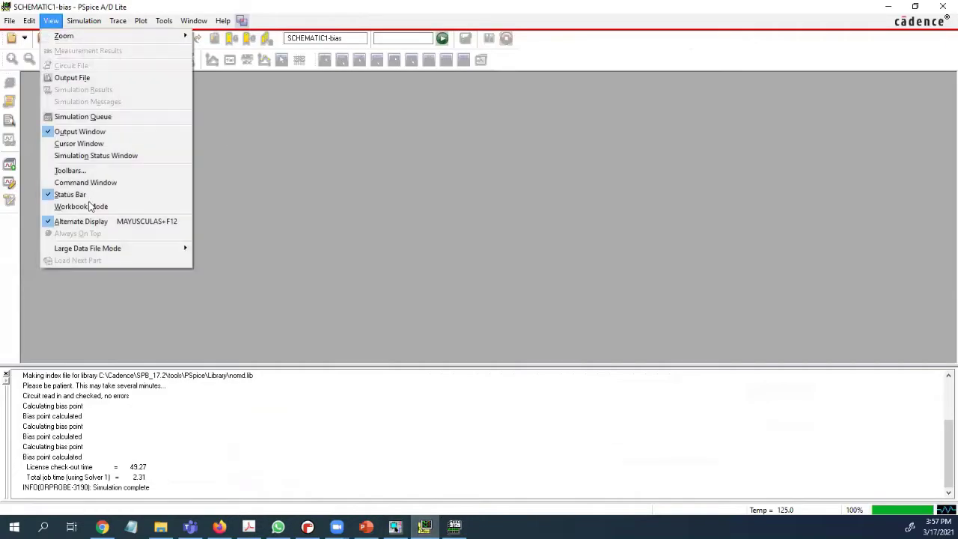
{"action": "left_click", "coordinate": [77, 79]}
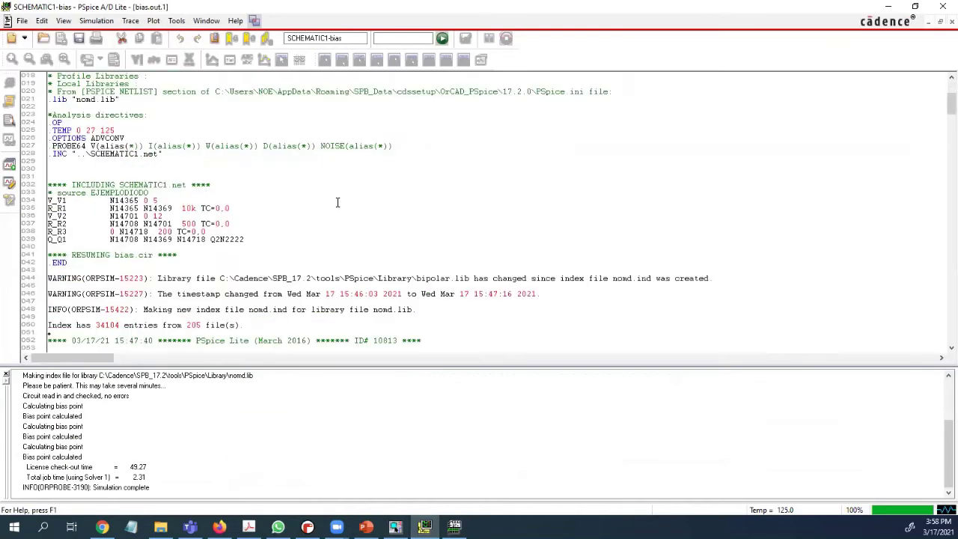
{"action": "scroll", "coordinate": [333, 200], "scroll_direction": "down", "scroll_amount": 20}
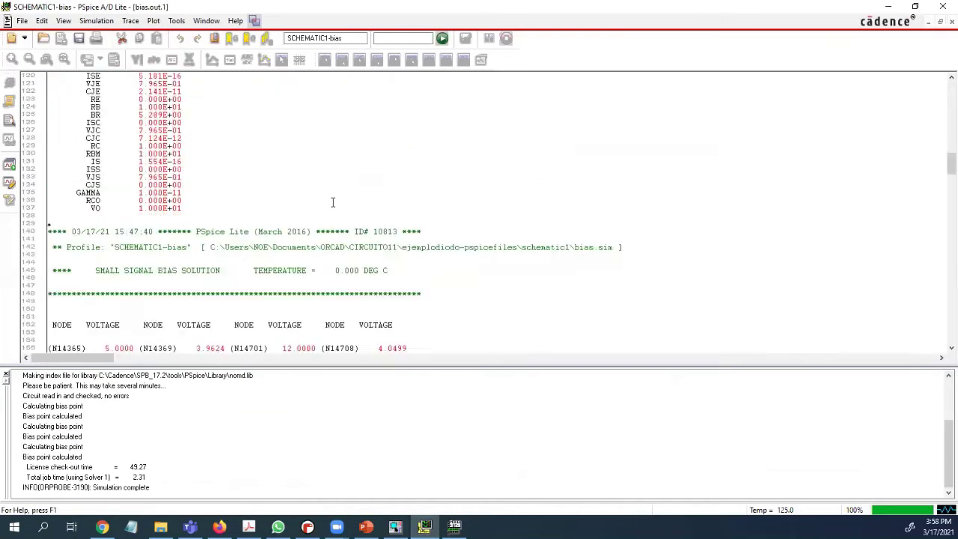
{"action": "scroll", "coordinate": [332, 204], "scroll_direction": "down", "scroll_amount": 20}
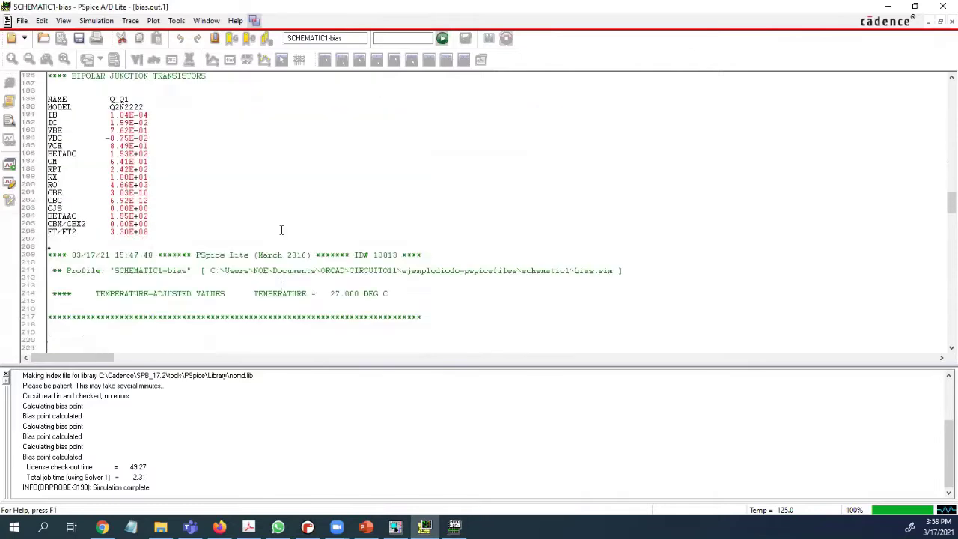
{"action": "scroll", "coordinate": [281, 230], "scroll_direction": "down", "scroll_amount": 14}
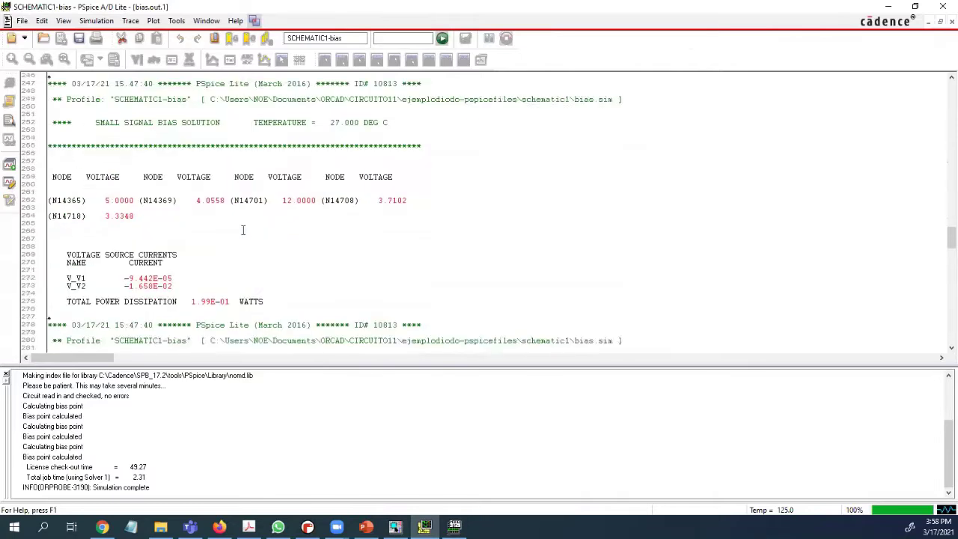
{"action": "scroll", "coordinate": [242, 229], "scroll_direction": "down", "scroll_amount": 20}
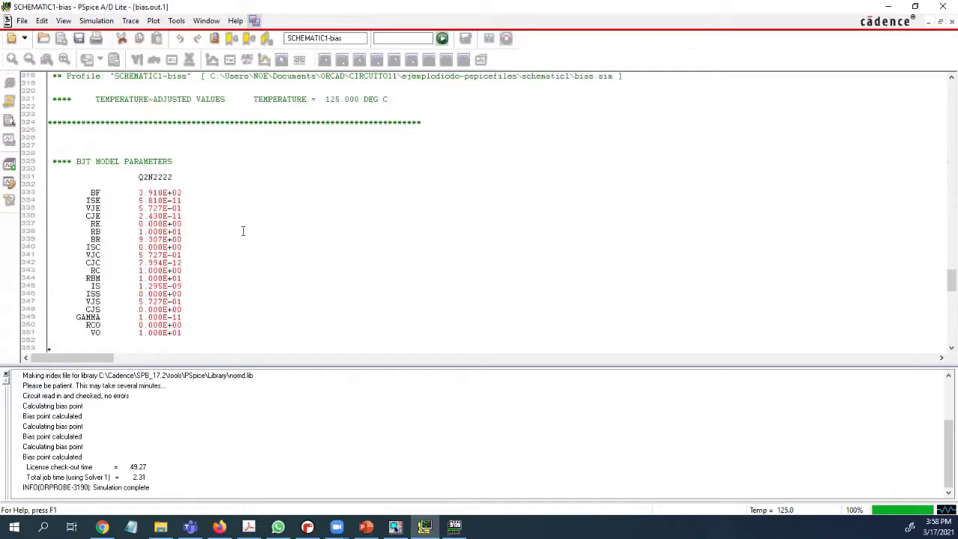
{"action": "scroll", "coordinate": [242, 229], "scroll_direction": "down", "scroll_amount": 9}
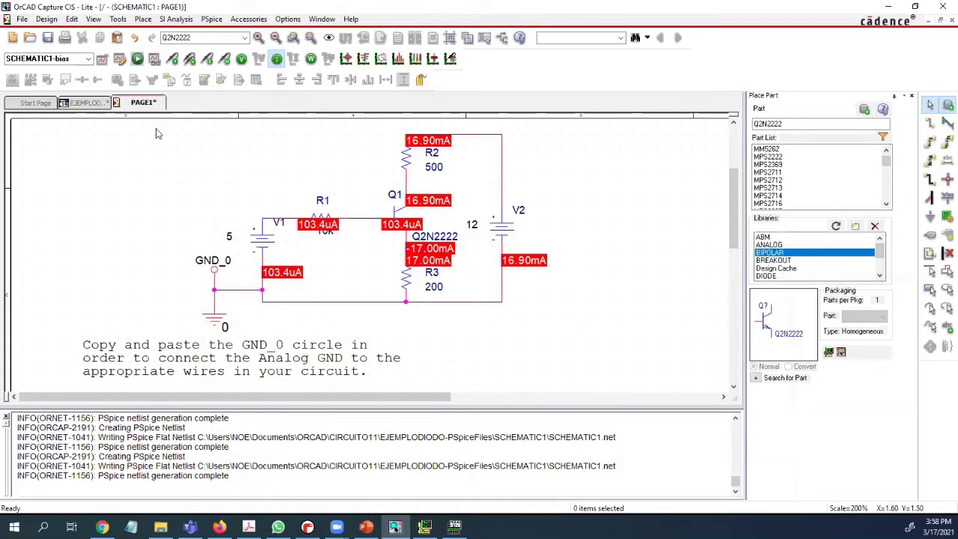
{"action": "left_click", "coordinate": [119, 58]}
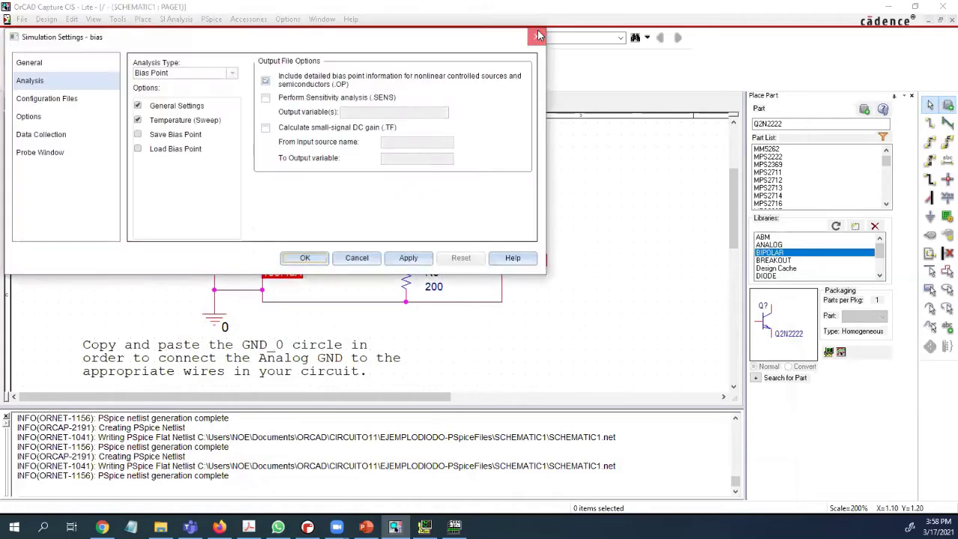
{"action": "left_click", "coordinate": [536, 38]}
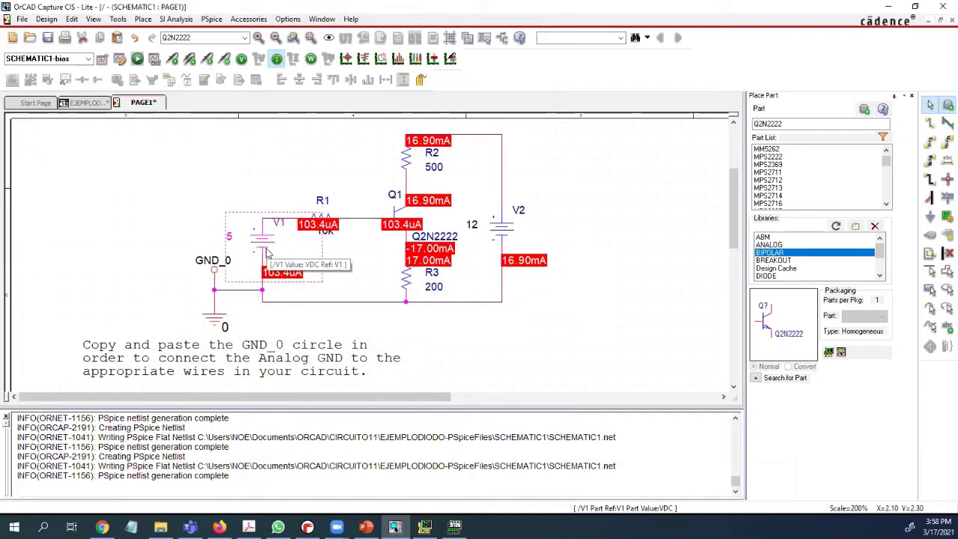
Replace the DC source V1 with a VSIN part from the SOURCE library, placed beside the open wire ends
{"action": "key", "text": "Delete"}
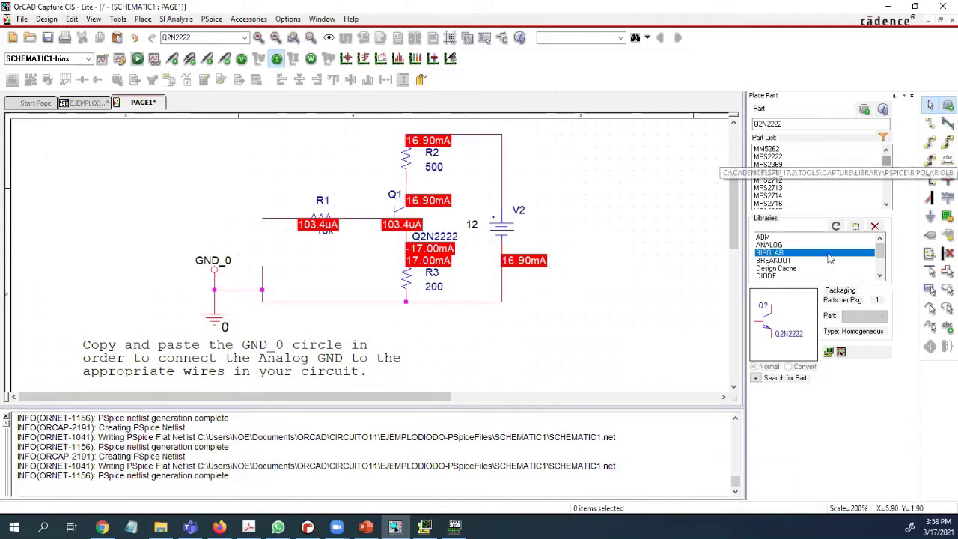
{"action": "scroll", "coordinate": [866, 258], "scroll_direction": "down", "scroll_amount": 3}
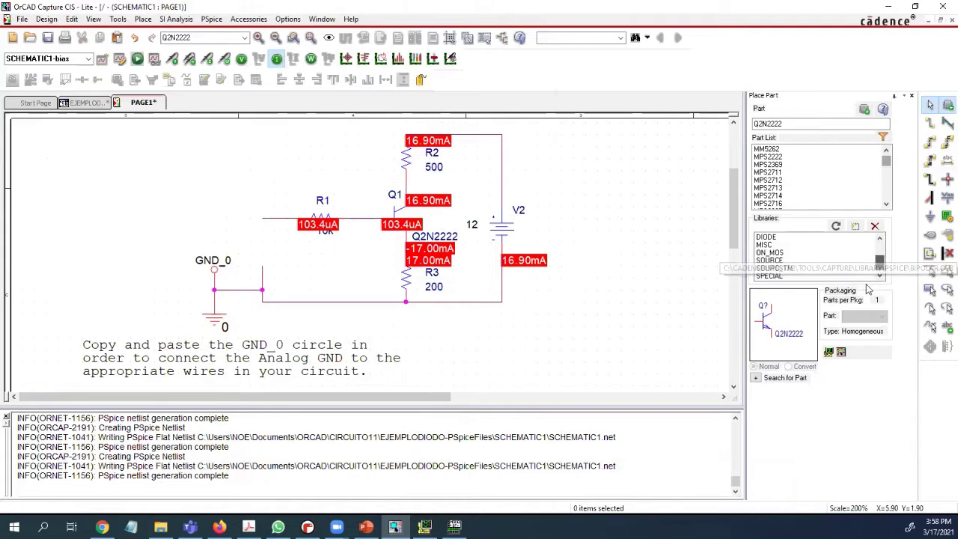
{"action": "left_click", "coordinate": [771, 259]}
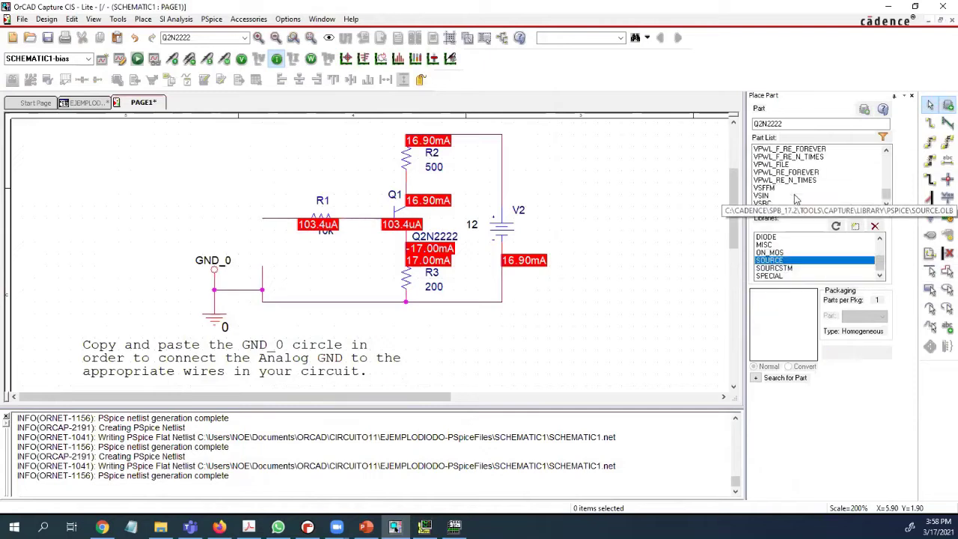
{"action": "left_click", "coordinate": [796, 197]}
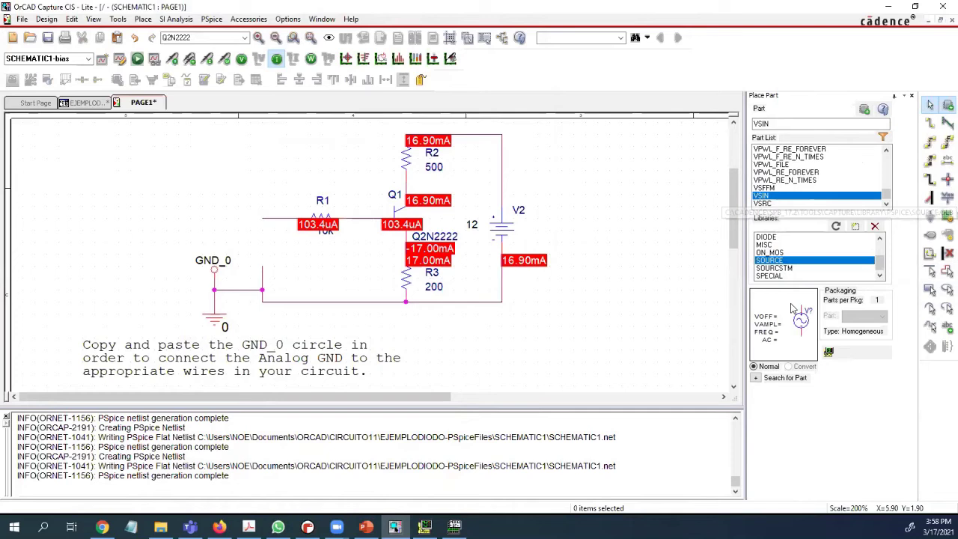
{"action": "double_click", "coordinate": [786, 196]}
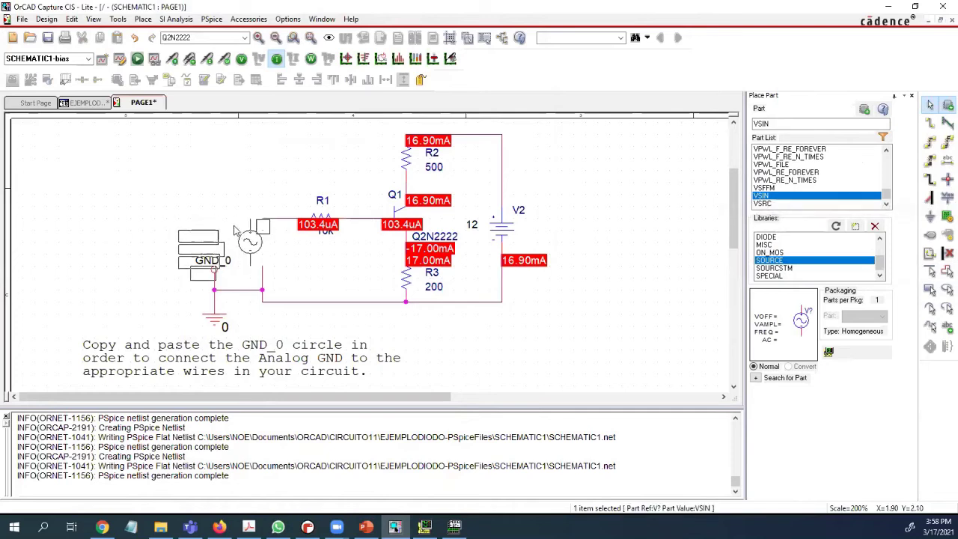
{"action": "left_click", "coordinate": [240, 238]}
{"action": "key", "text": "Escape"}
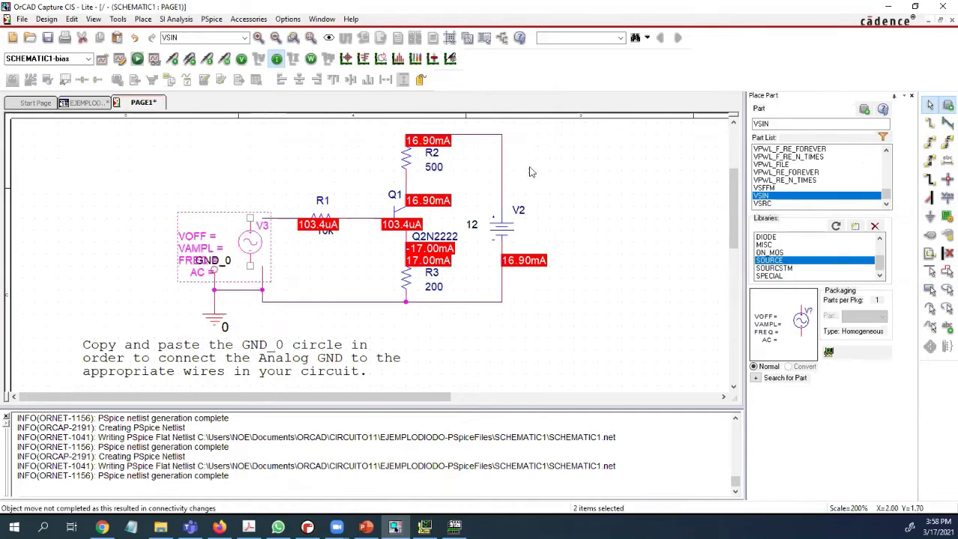
{"action": "left_click", "coordinate": [533, 172]}
Wire the VSIN source to R1's input wire and the ground branch, and move it into line with both wires
{"action": "left_click", "coordinate": [929, 123]}
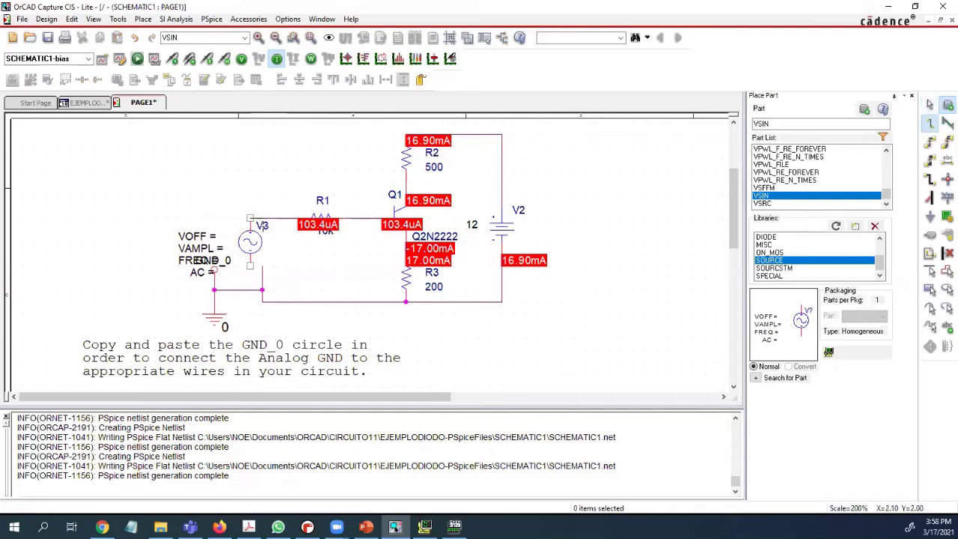
{"action": "left_click", "coordinate": [250, 218]}
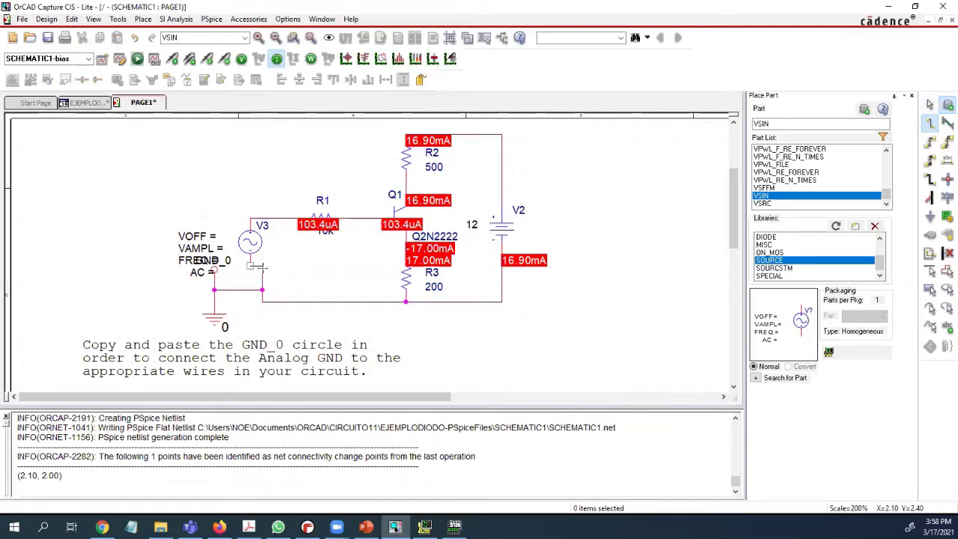
{"action": "left_click", "coordinate": [262, 266]}
{"action": "key", "text": "Escape"}
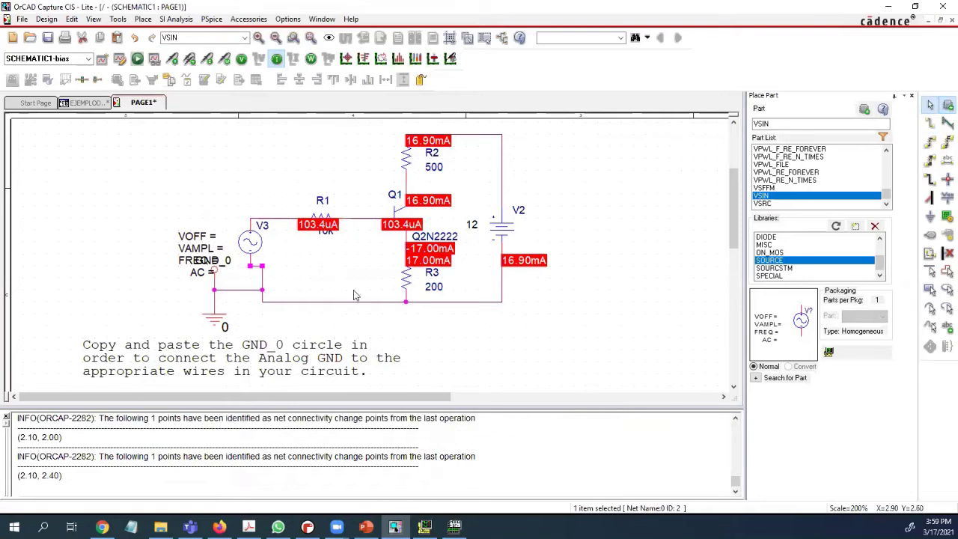
{"action": "left_click", "coordinate": [346, 293]}
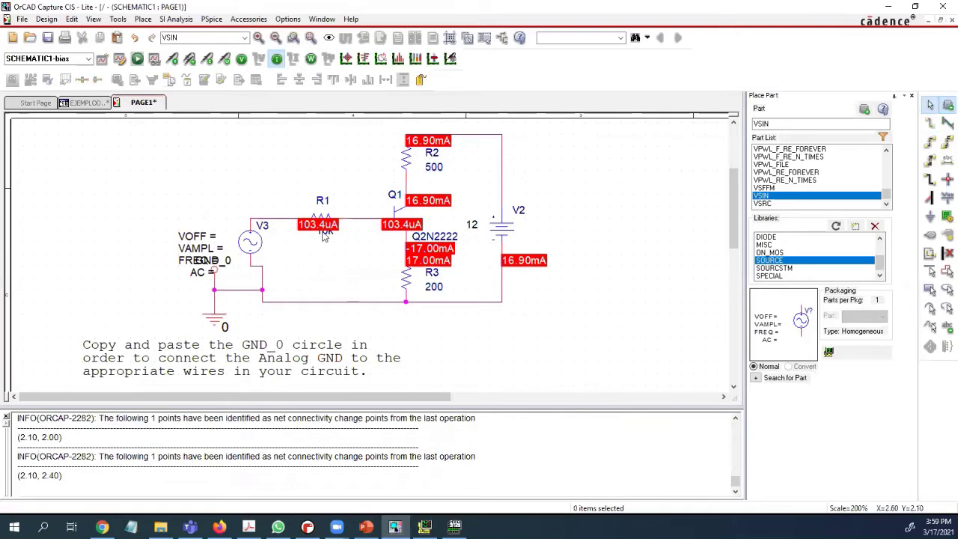
{"action": "mouse_move", "coordinate": [255, 247]}
{"action": "left_mouse_down"}
{"action": "mouse_move", "coordinate": [264, 252]}
{"action": "mouse_move", "coordinate": [263, 241]}
{"action": "left_mouse_up"}
Set the sine source's offset VOFF to 0 and its amplitude VAMPL to 3
{"action": "double_click", "coordinate": [230, 238]}
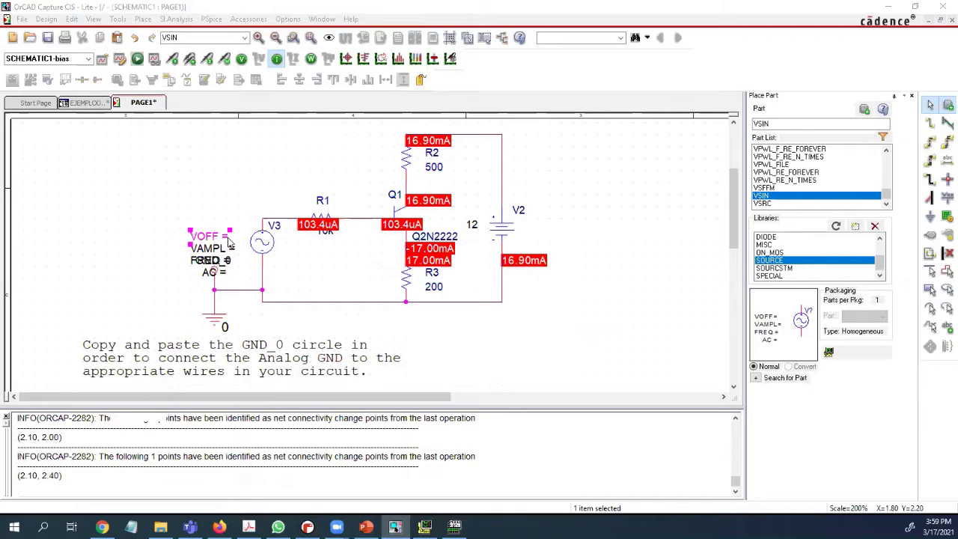
{"action": "type", "text": "0"}
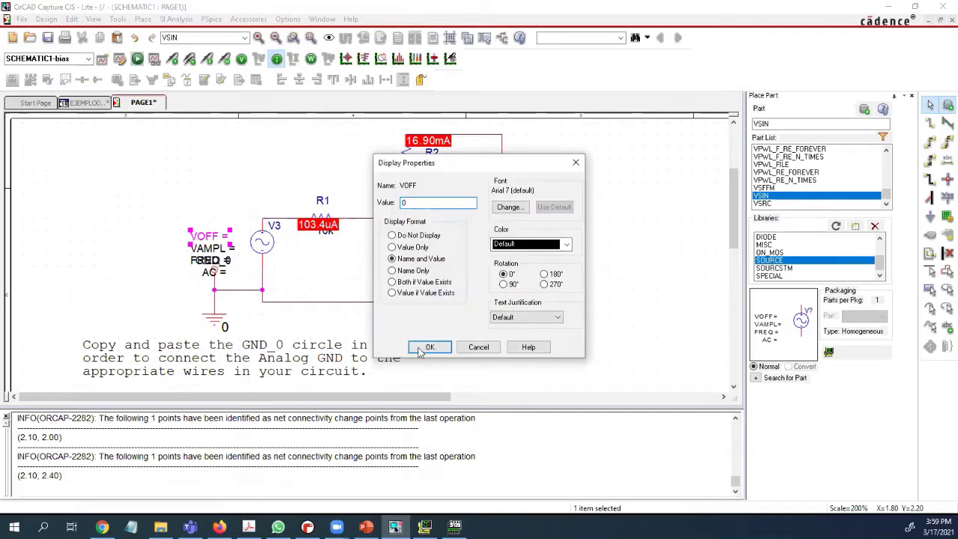
{"action": "left_click", "coordinate": [430, 347]}
{"action": "double_click", "coordinate": [233, 249]}
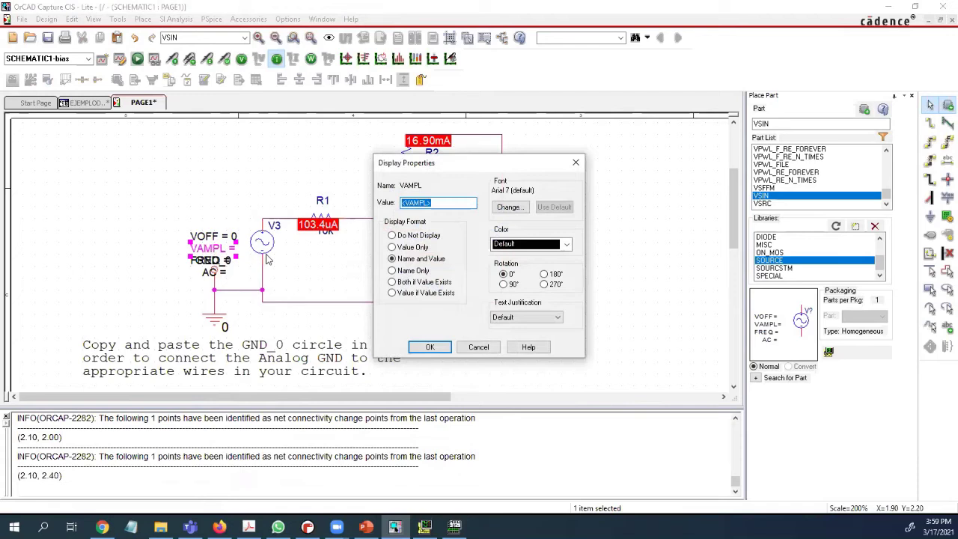
{"action": "type", "text": "3"}
{"action": "left_click", "coordinate": [425, 349]}
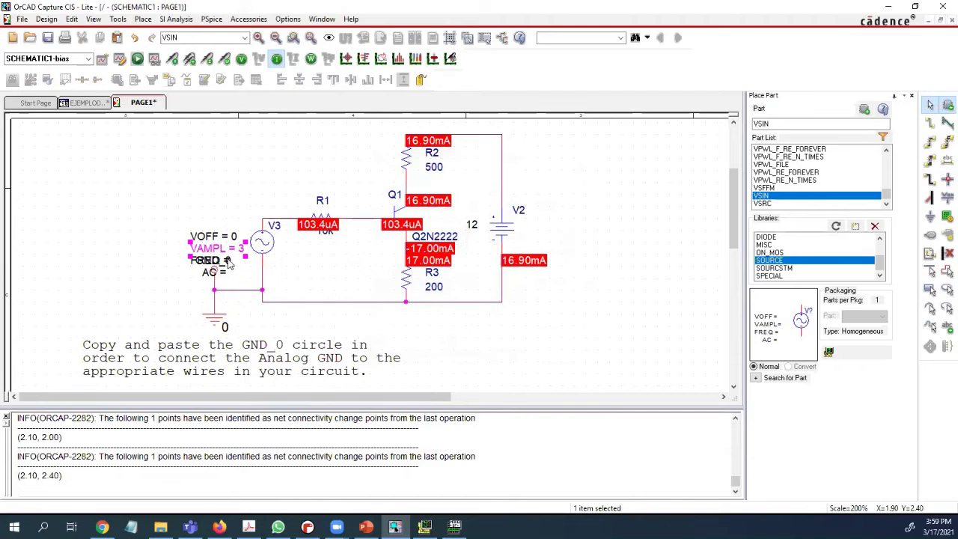
Move the sine source's FREQ label clear of the overlapping GND_0 label and set the frequency to 60
{"action": "left_click", "coordinate": [229, 261]}
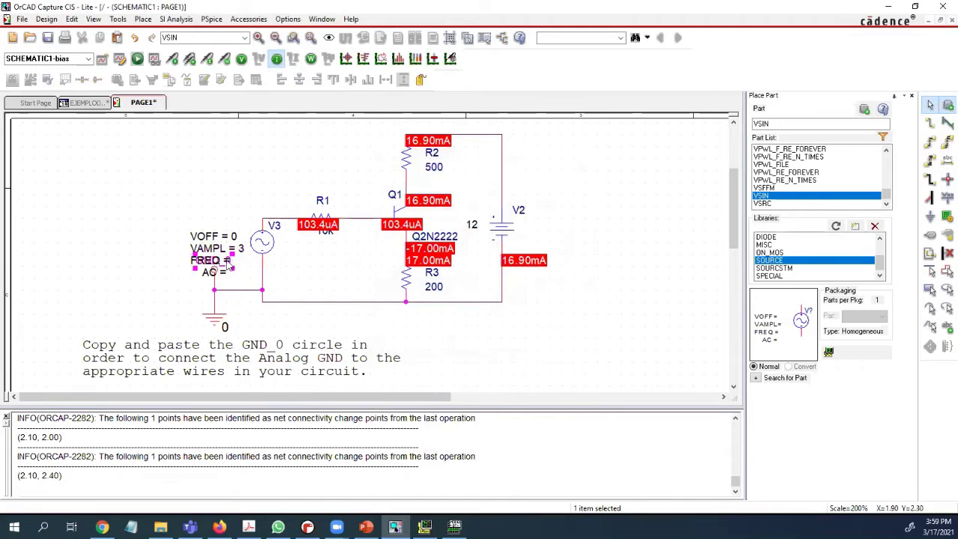
{"action": "double_click", "coordinate": [228, 261]}
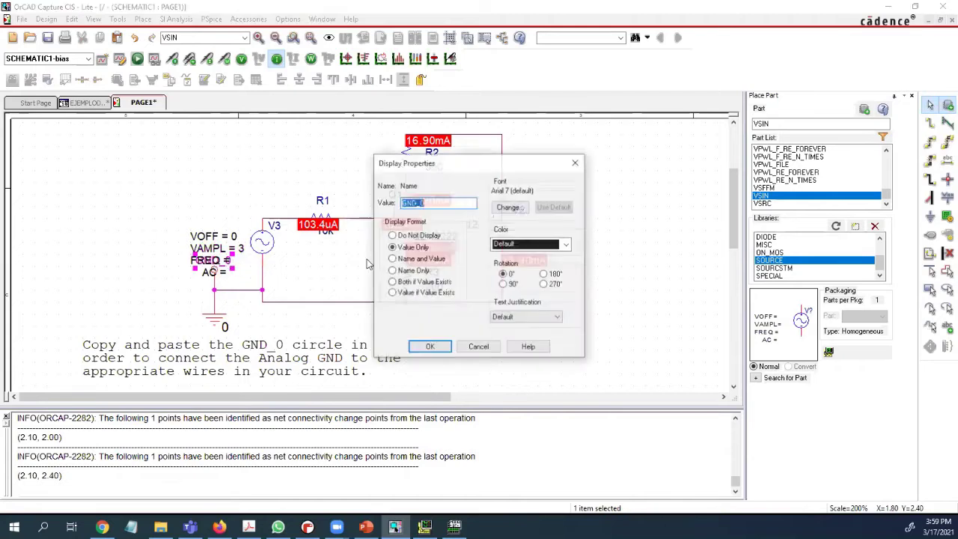
{"action": "left_click", "coordinate": [576, 162]}
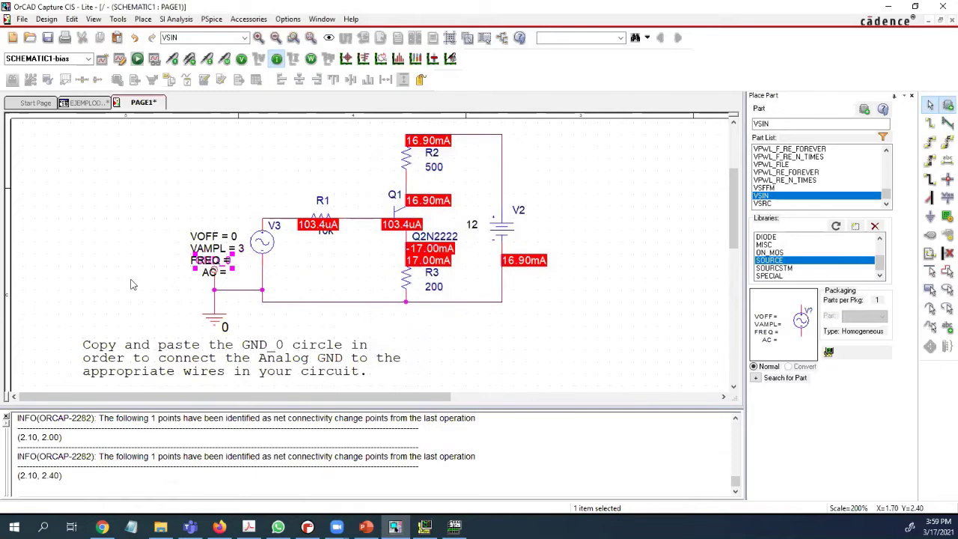
{"action": "left_click_drag", "start_coordinate": [131, 284], "coordinate": [144, 297]}
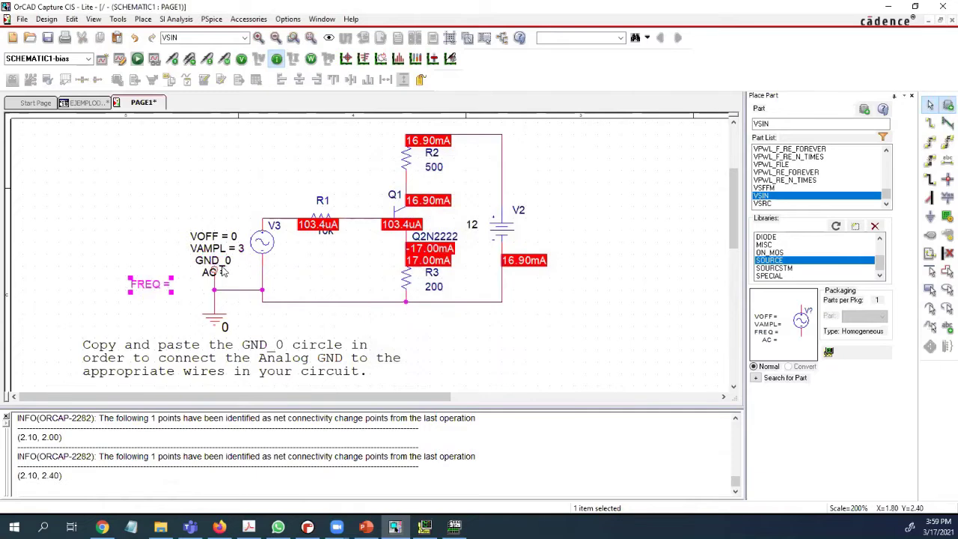
{"action": "double_click", "coordinate": [161, 290]}
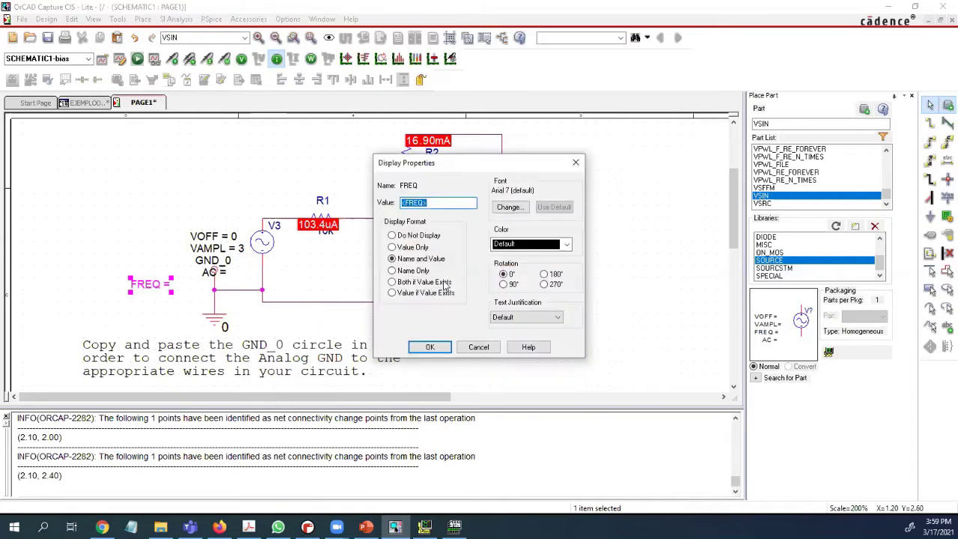
{"action": "type", "text": "60"}
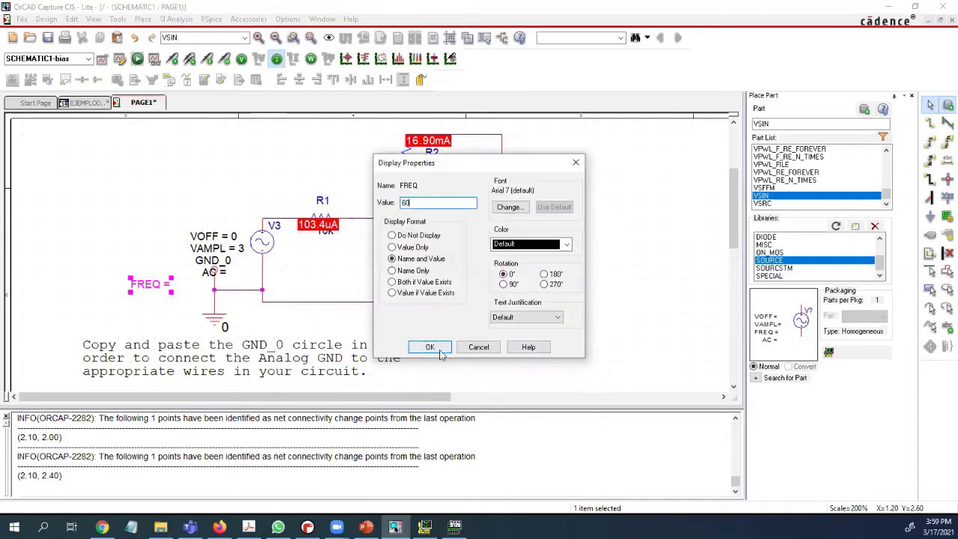
{"action": "left_click", "coordinate": [433, 346]}
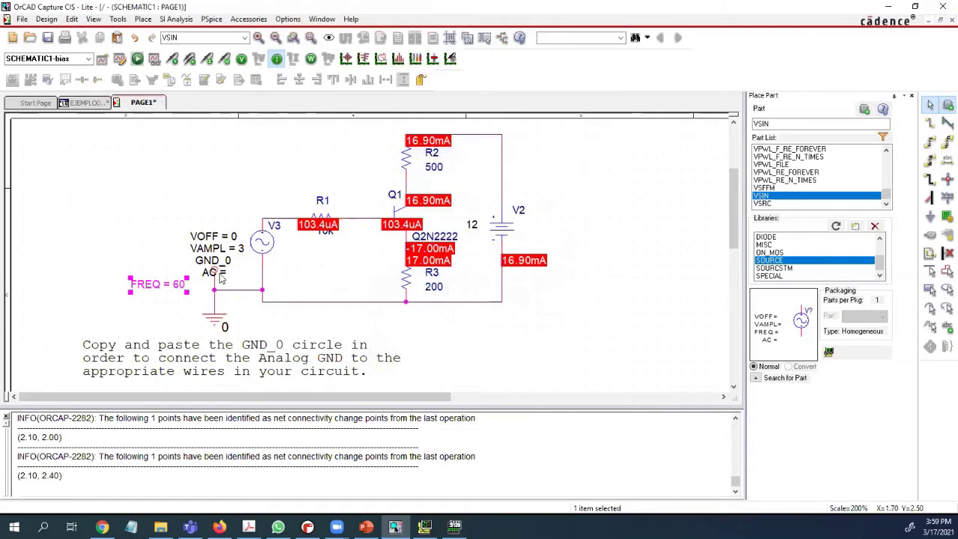
Move the GND_0 label away from the sine source's parameters, to just above the FREQ label
{"action": "left_click", "coordinate": [225, 274]}
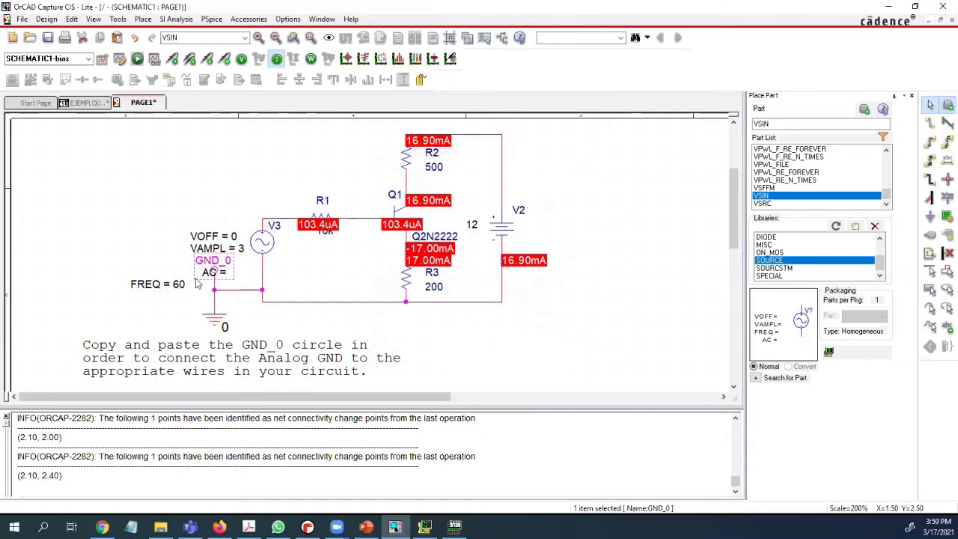
{"action": "left_click", "coordinate": [208, 264]}
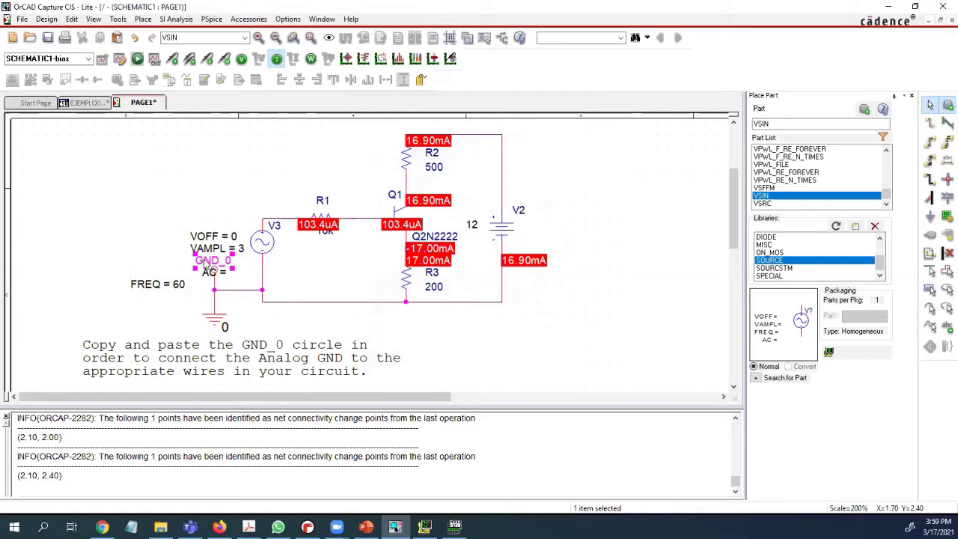
{"action": "left_click_drag", "start_coordinate": [206, 266], "coordinate": [122, 265]}
{"action": "left_click", "coordinate": [221, 276]}
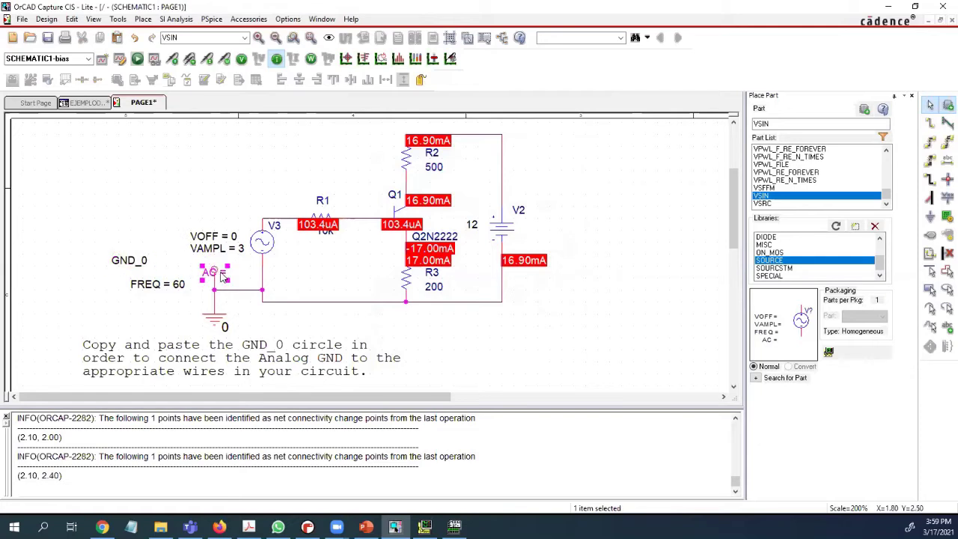
{"action": "double_click", "coordinate": [221, 276]}
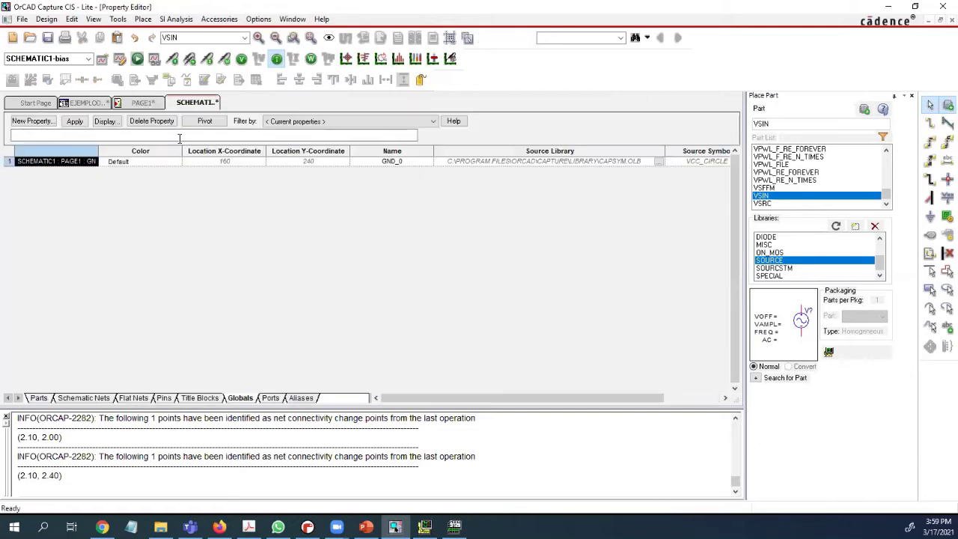
{"action": "right_click", "coordinate": [194, 103]}
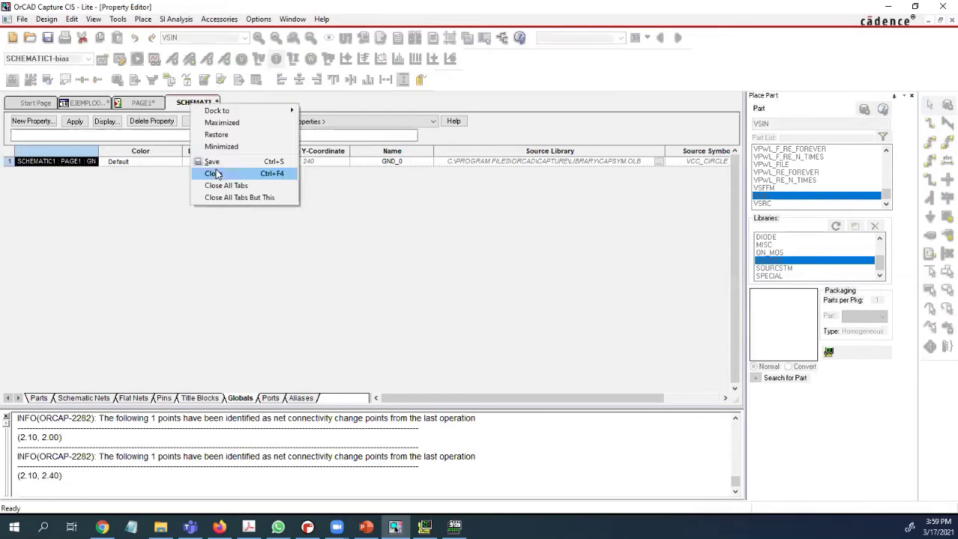
{"action": "left_click", "coordinate": [213, 173]}
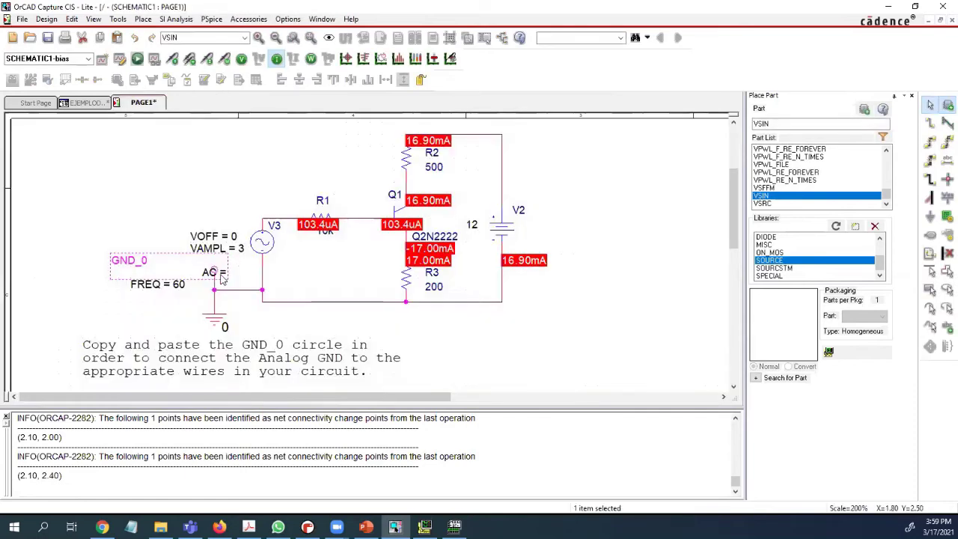
Set the sine source's AC parameter to 0
{"action": "left_click", "coordinate": [223, 277]}
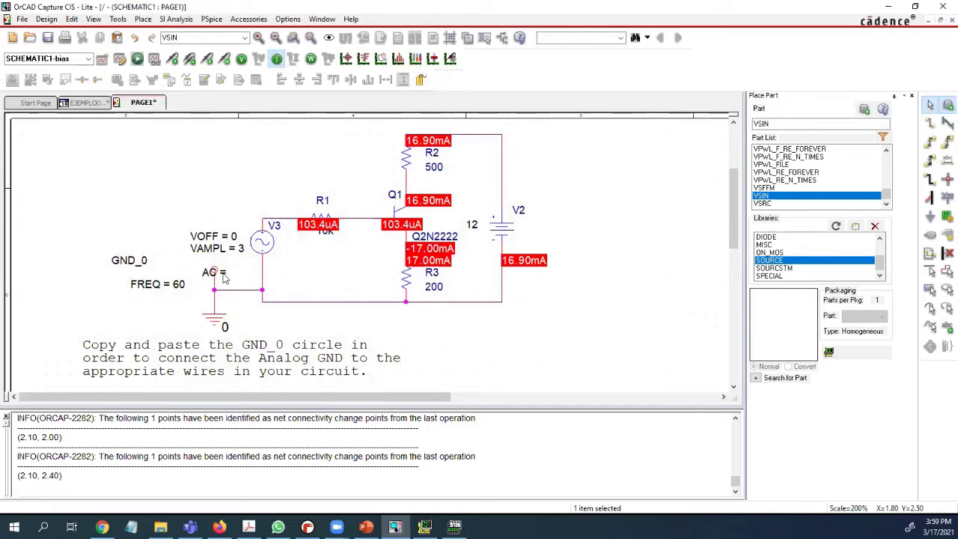
{"action": "double_click", "coordinate": [219, 274]}
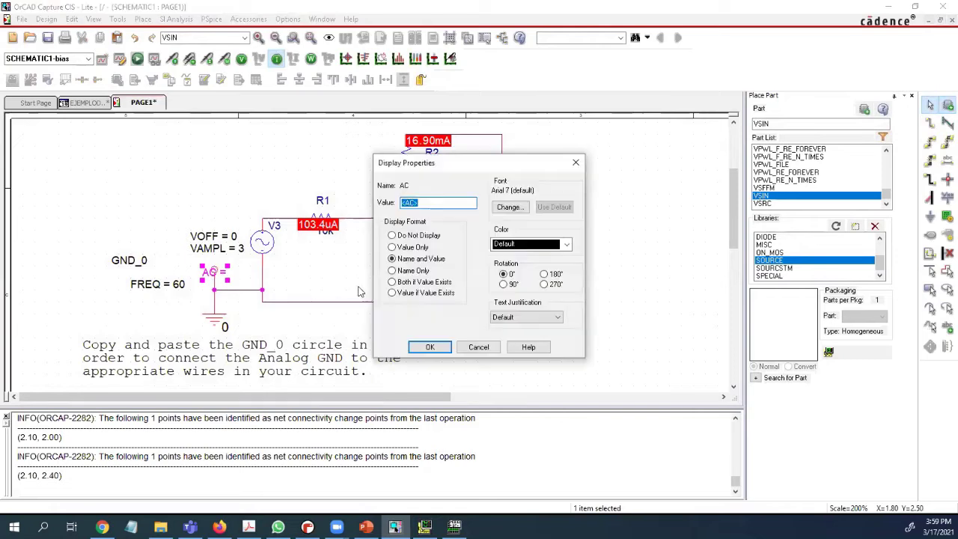
{"action": "type", "text": "0"}
{"action": "left_click", "coordinate": [430, 346]}
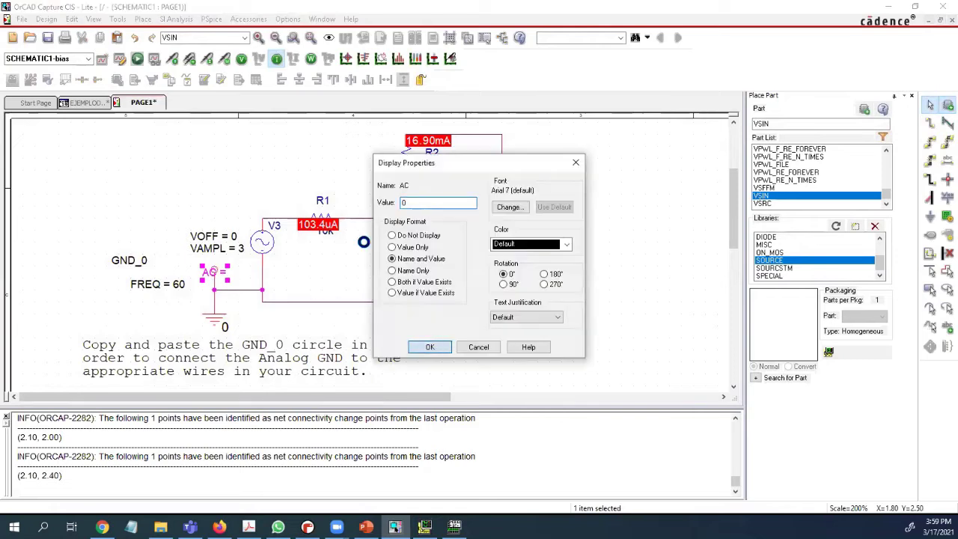
{"action": "left_click", "coordinate": [397, 246]}
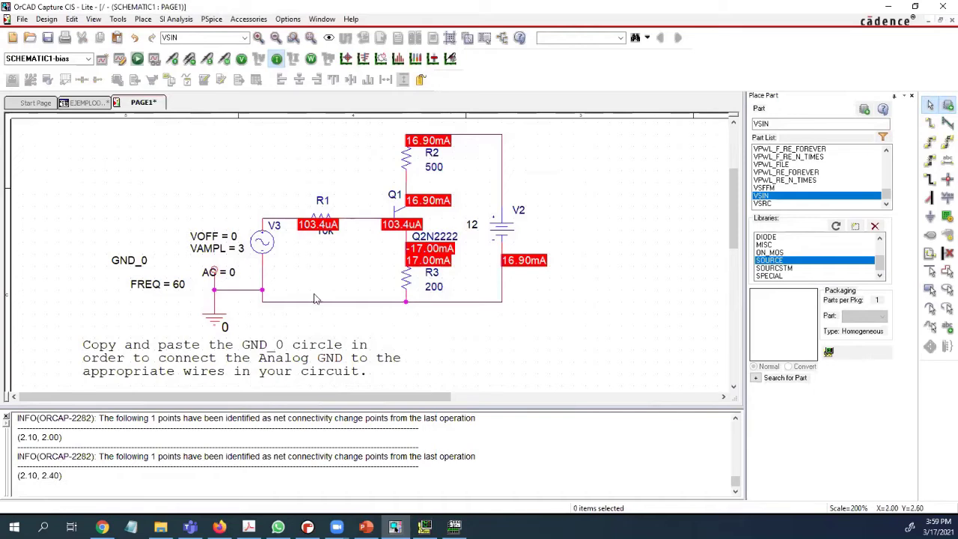
Hide the bias current display and change the simulation profile to Time Domain (Transient) with a run time of 100 ms
{"action": "left_click", "coordinate": [276, 60]}
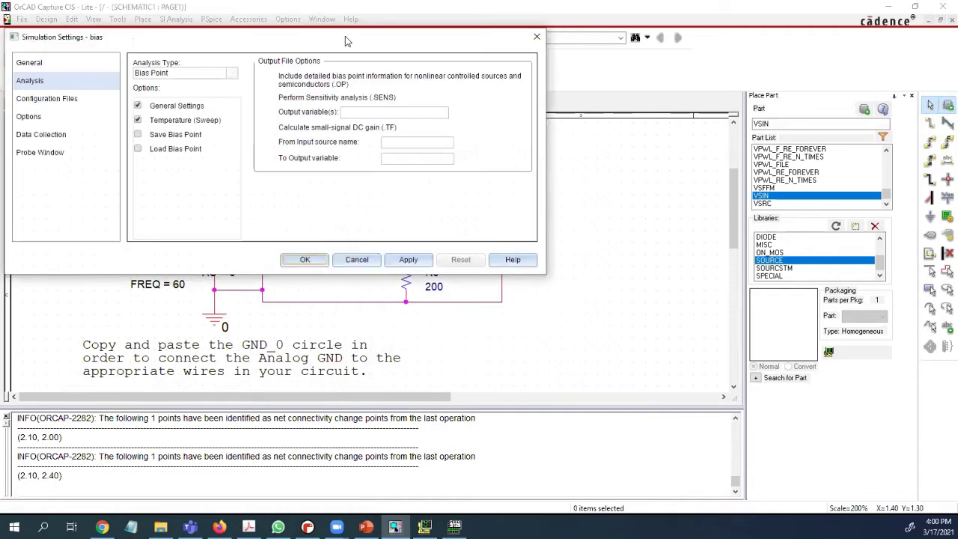
{"action": "left_click", "coordinate": [452, 154]}
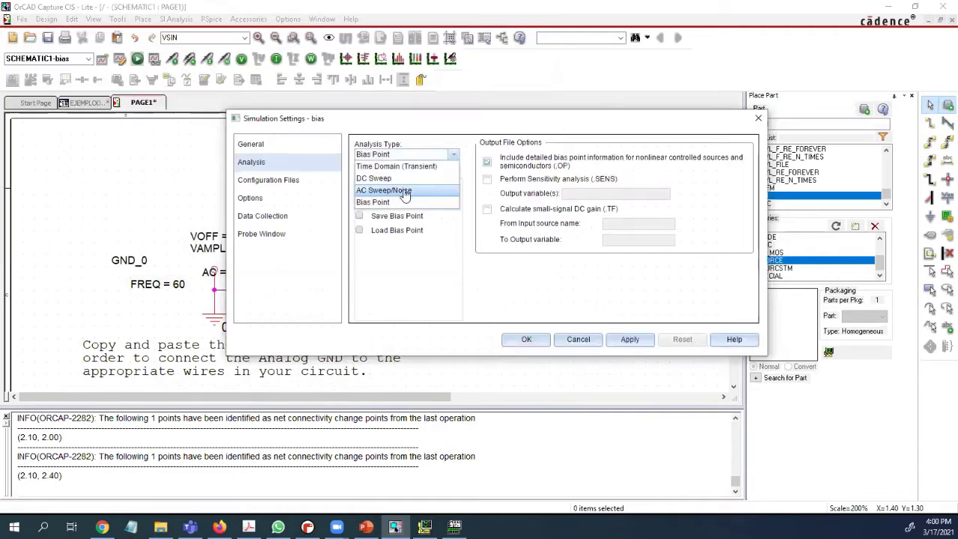
{"action": "left_click", "coordinate": [412, 166]}
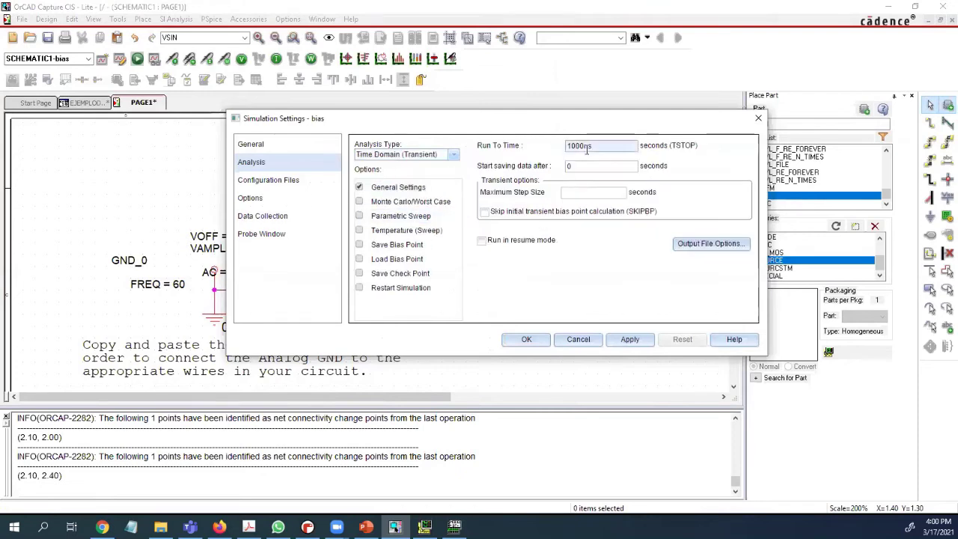
{"action": "left_click_drag", "start_coordinate": [589, 145], "coordinate": [493, 156]}
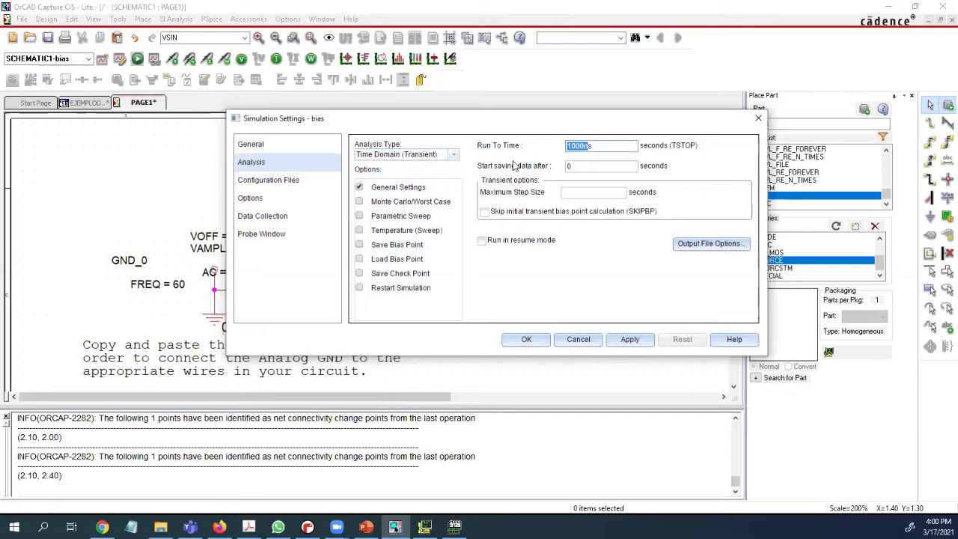
{"action": "type", "text": "100m"}
{"action": "left_click", "coordinate": [525, 341]}
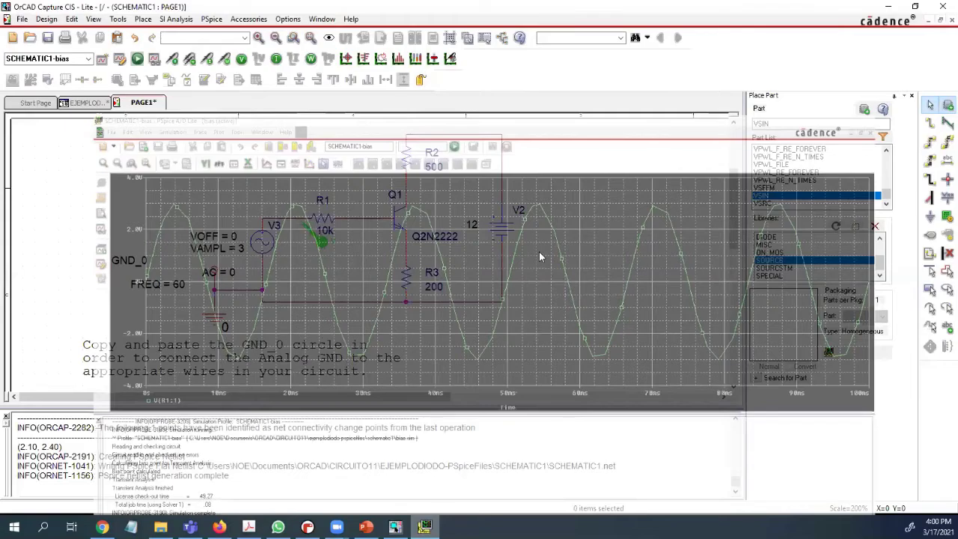
Set the transient analysis's maximum step size to 0.1 ms and rerun the simulation
{"action": "left_click", "coordinate": [154, 63]}
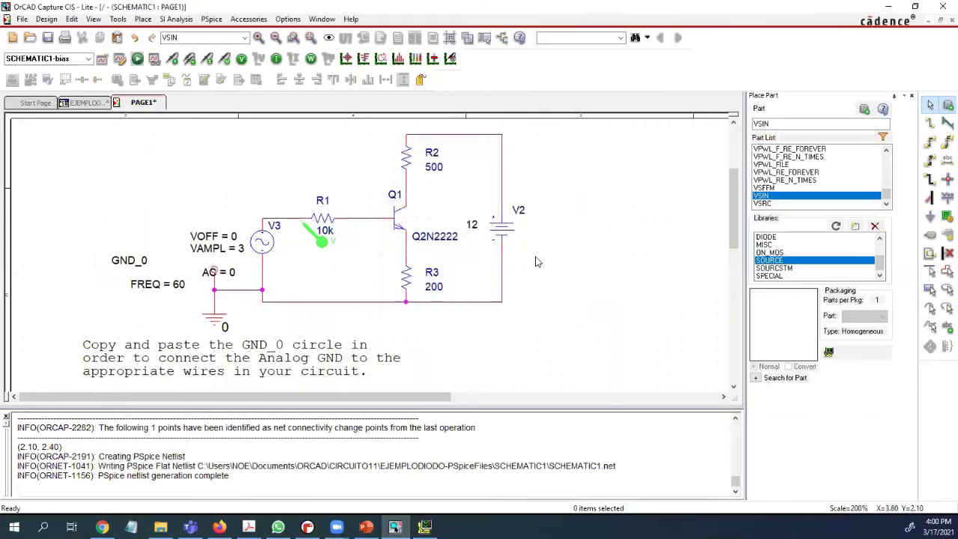
{"action": "left_click", "coordinate": [120, 63]}
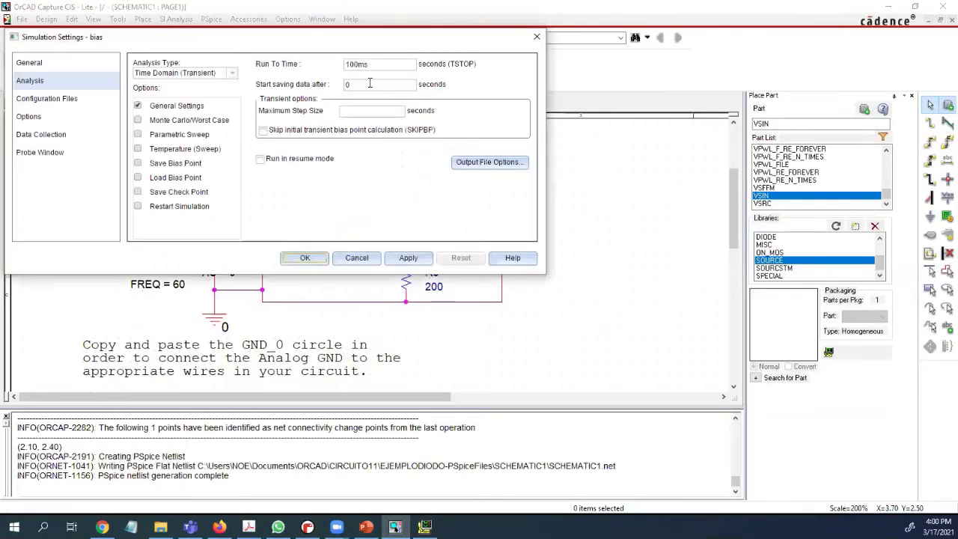
{"action": "left_click", "coordinate": [362, 113]}
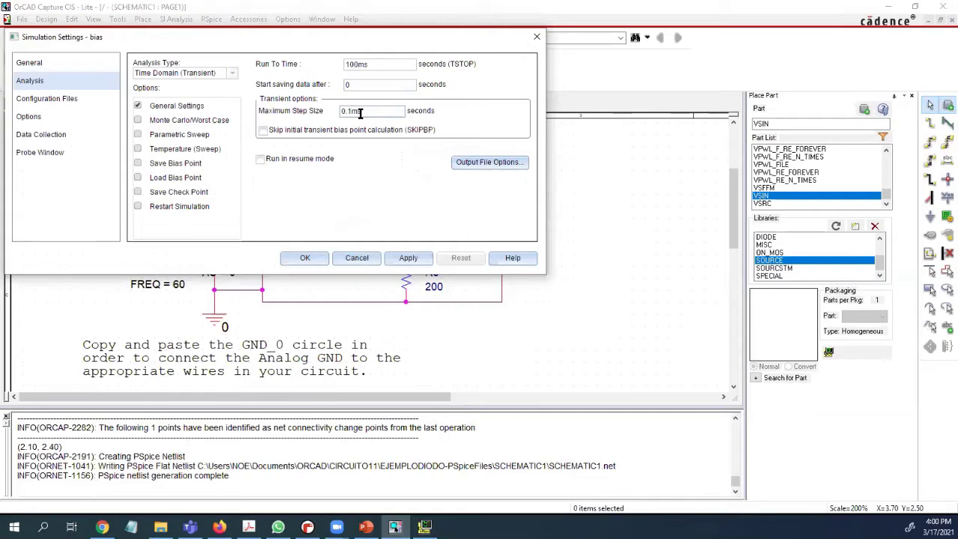
{"action": "left_click", "coordinate": [305, 257]}
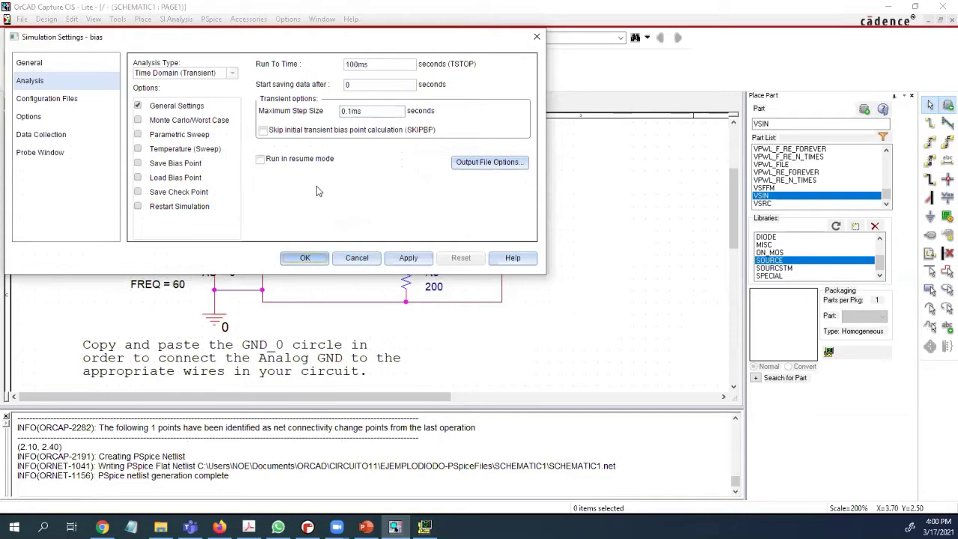
{"action": "left_click", "coordinate": [137, 59]}
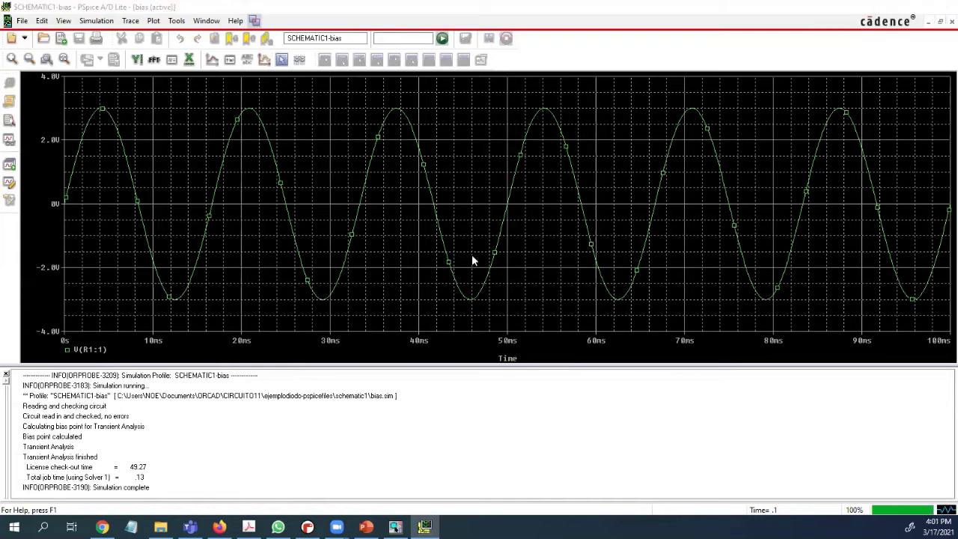
Switch back to Capture and place a second voltage marker on the wire between R2 and Q1's collector
{"action": "key", "text": "alt+Tab"}
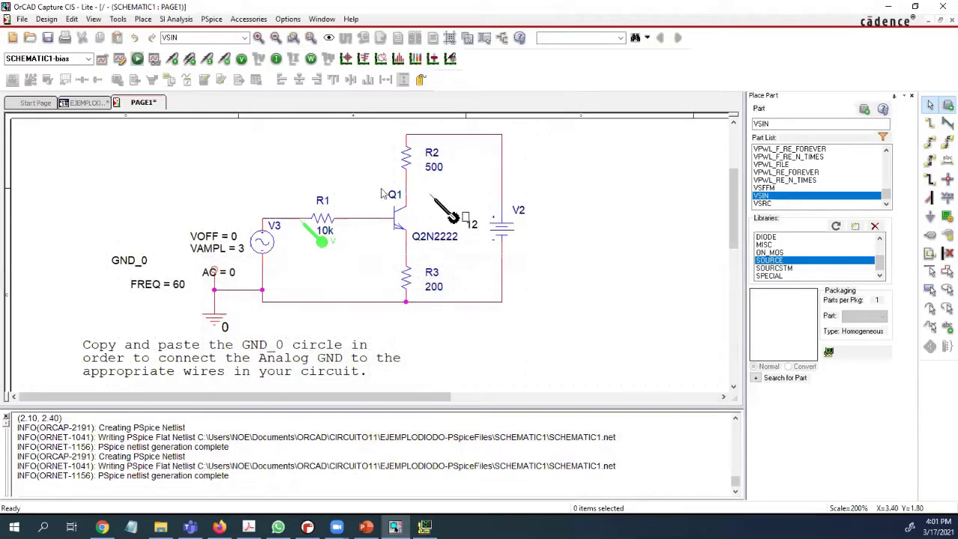
{"action": "left_click", "coordinate": [408, 185]}
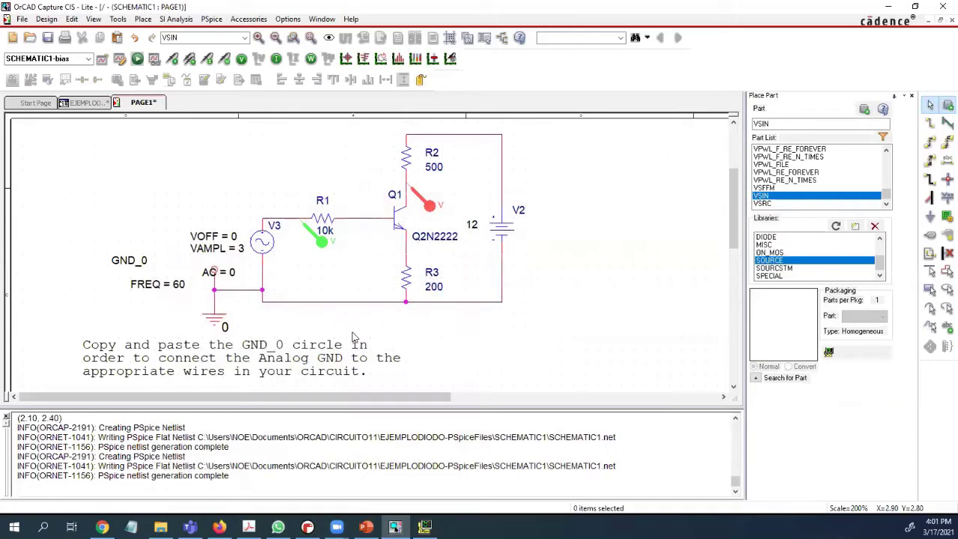
Set the sine source's offset VOFF to 3 and rerun the transient simulation
{"action": "left_click", "coordinate": [236, 237]}
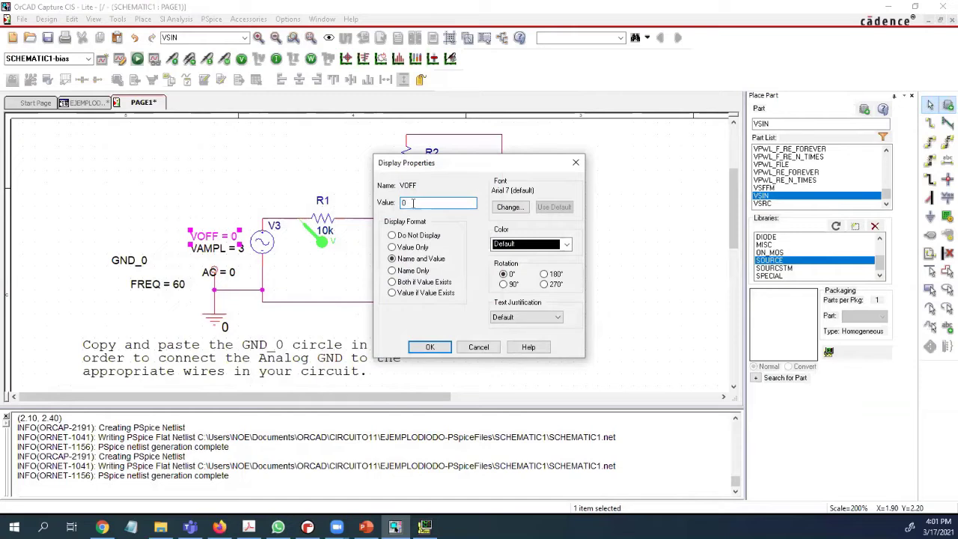
{"action": "type", "text": "3"}
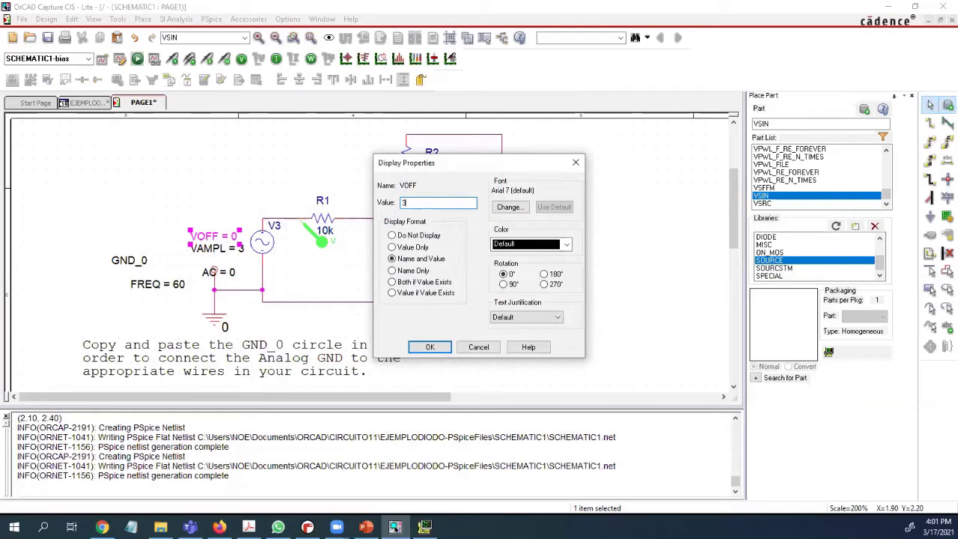
{"action": "left_click", "coordinate": [430, 346]}
{"action": "left_click", "coordinate": [243, 170]}
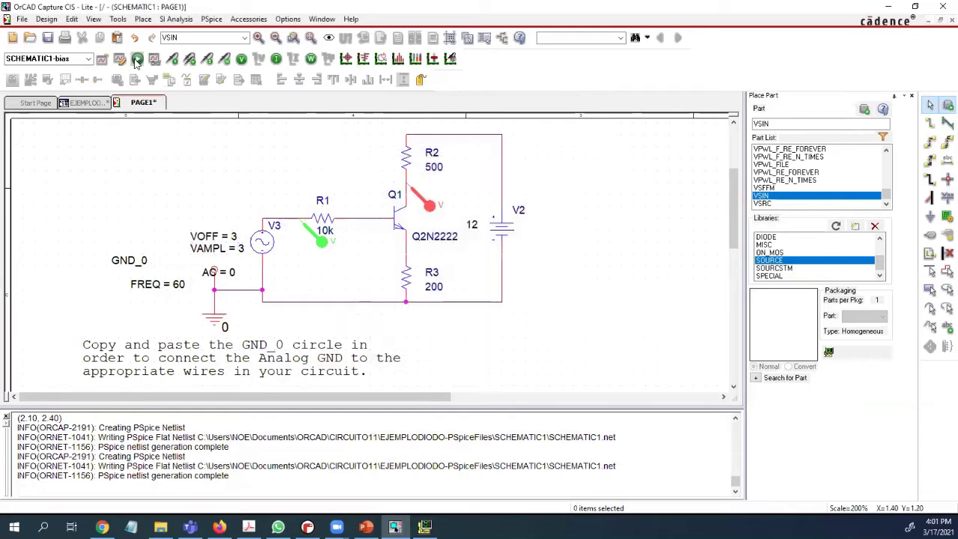
{"action": "left_click", "coordinate": [137, 59]}
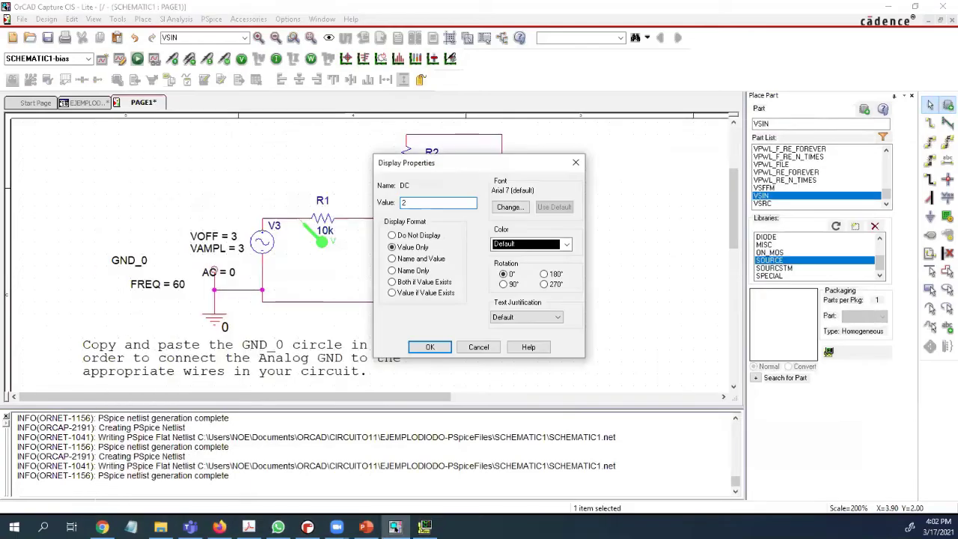
Change the DC value of supply V2 and rerun the simulation to view the input and collector waveforms
{"action": "left_click", "coordinate": [431, 348]}
{"action": "left_click", "coordinate": [430, 345]}
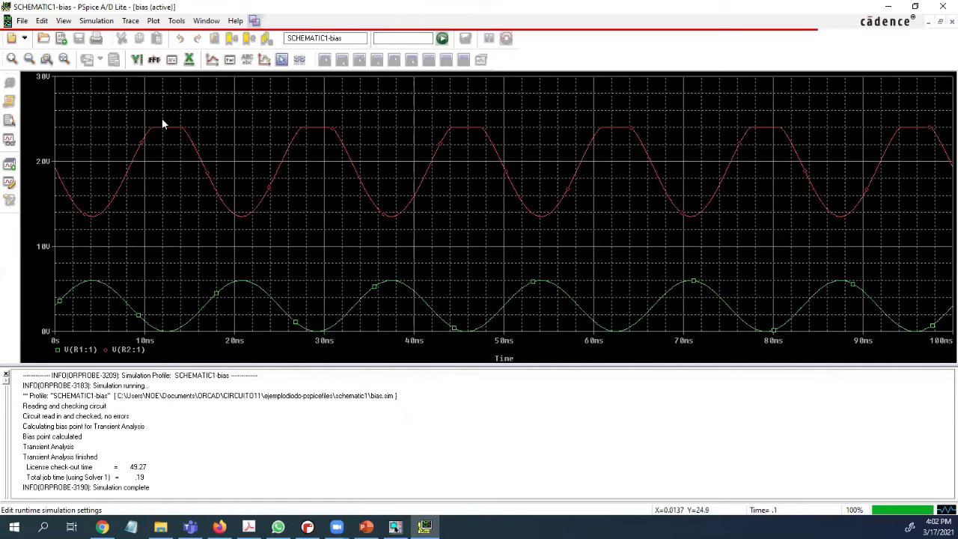
{"action": "mouse_move", "coordinate": [424, 526]}
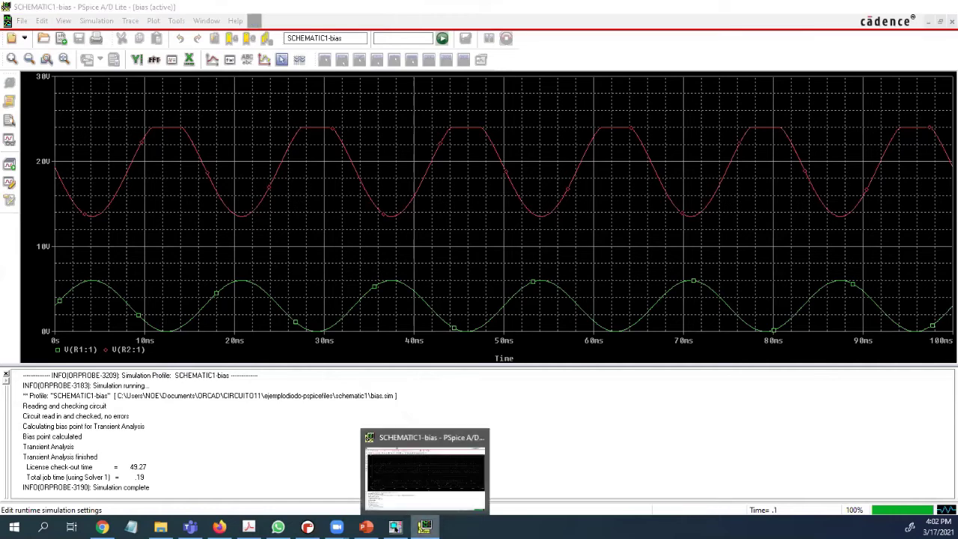
Switch back to Capture, set the sine source's offset VOFF to 3.7 and rerun the transient simulation
{"action": "key", "text": "alt+Tab"}
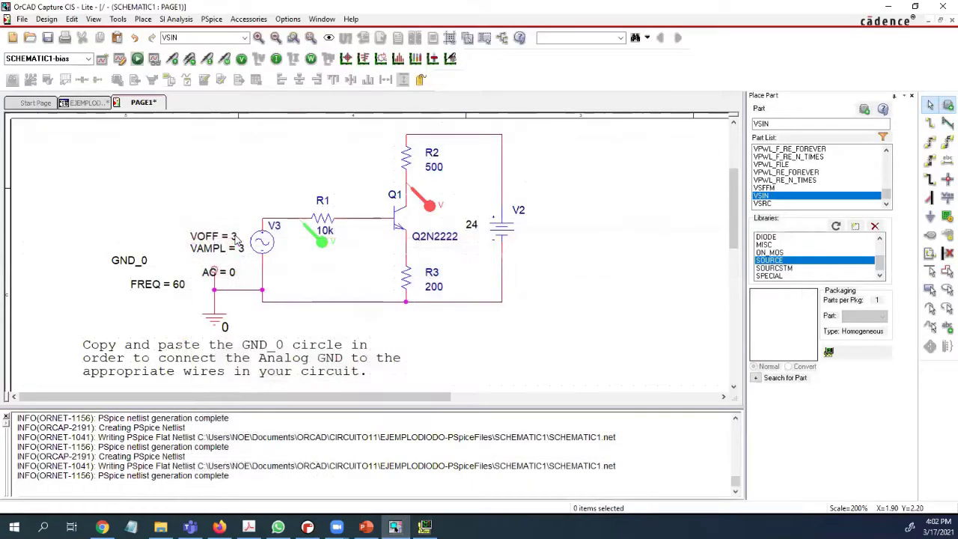
{"action": "double_click", "coordinate": [211, 235]}
{"action": "left_click", "coordinate": [419, 203]}
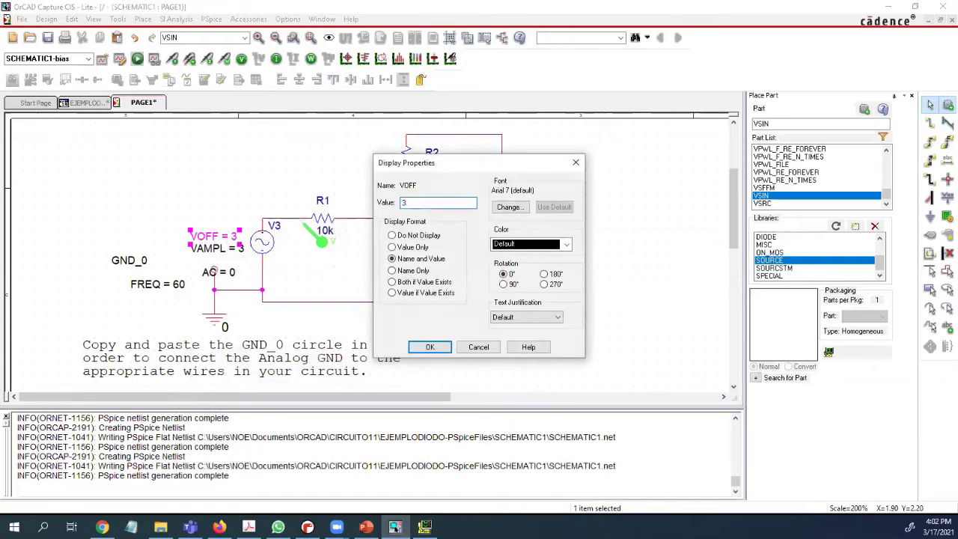
{"action": "type", "text": ".7"}
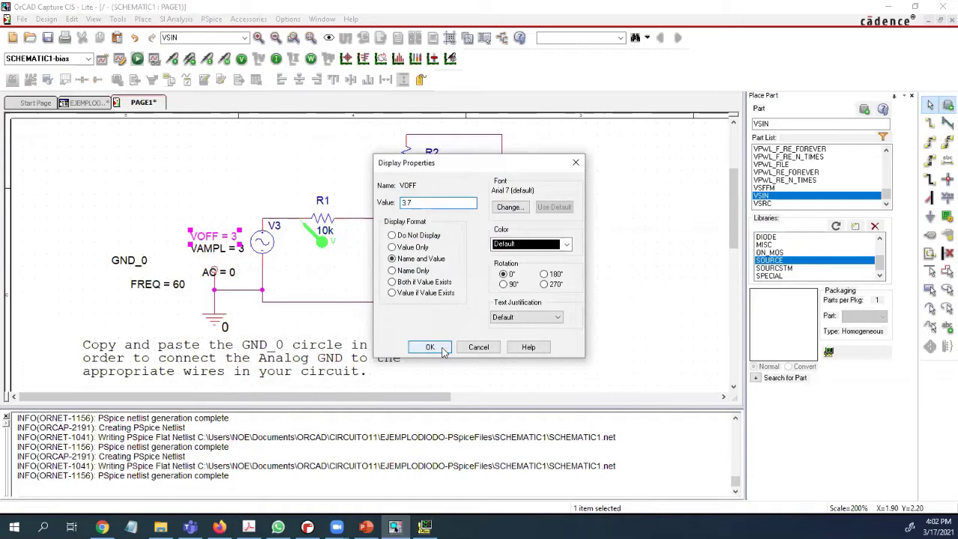
{"action": "left_click", "coordinate": [439, 349]}
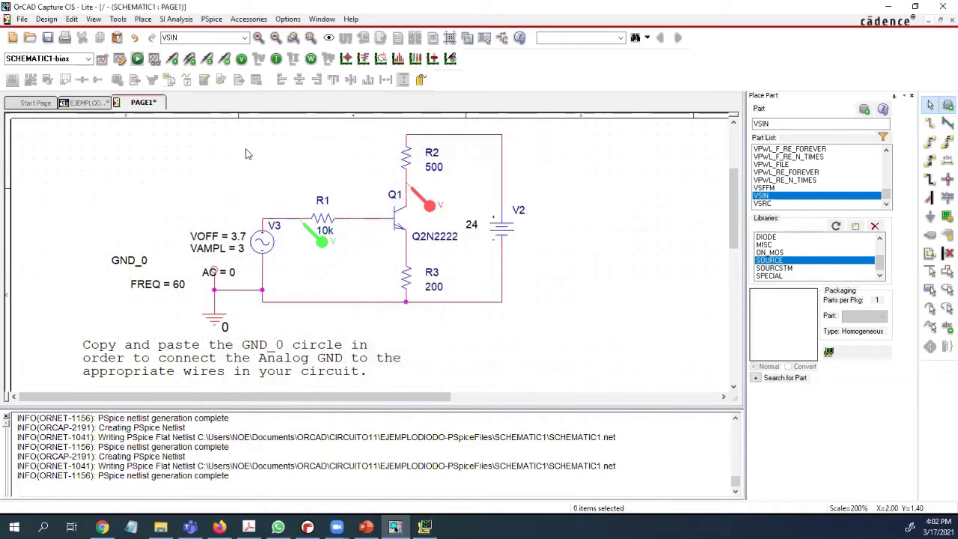
{"action": "left_click", "coordinate": [137, 58]}
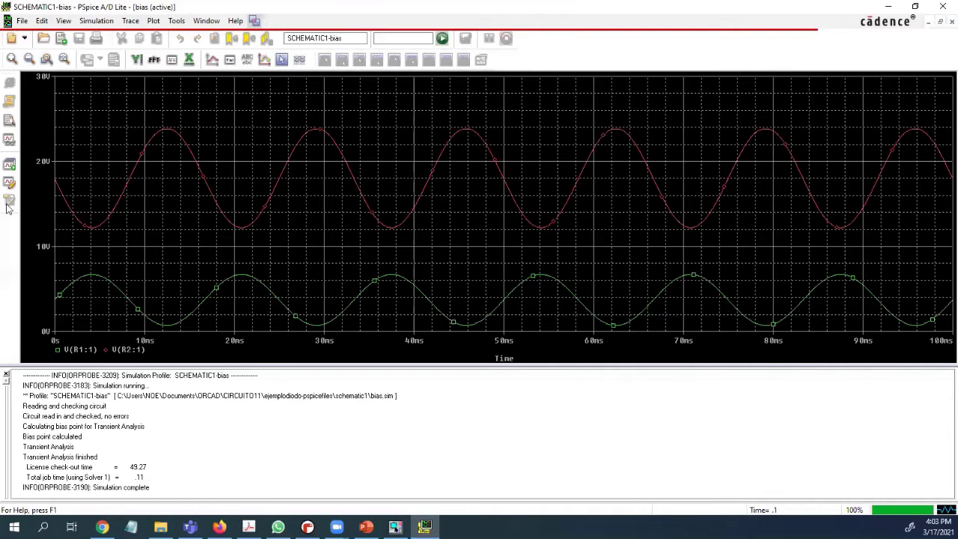
Return to Capture and enable a parametric sweep in the transient simulation profile with temperature as the sweep variable
{"action": "left_click", "coordinate": [396, 529]}
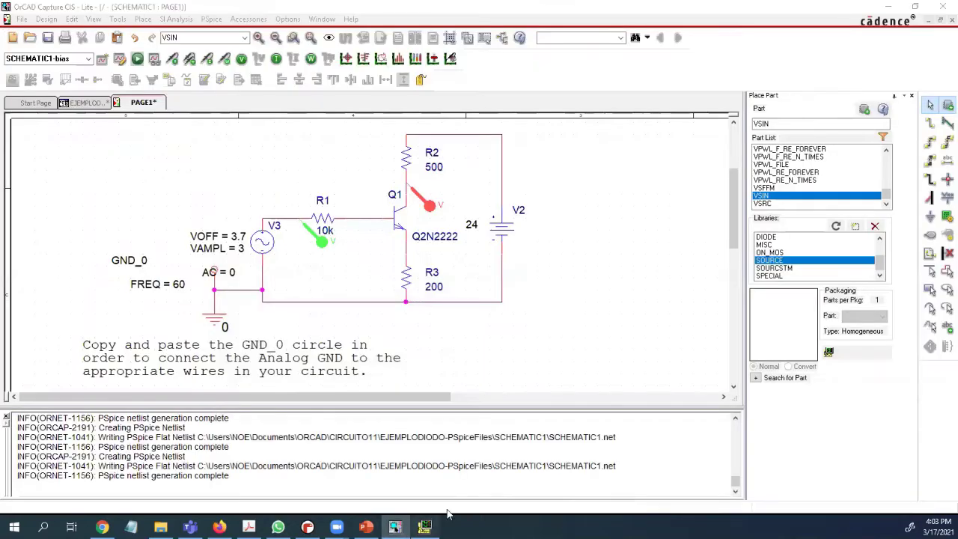
{"action": "left_click", "coordinate": [119, 62]}
{"action": "left_click", "coordinate": [120, 61]}
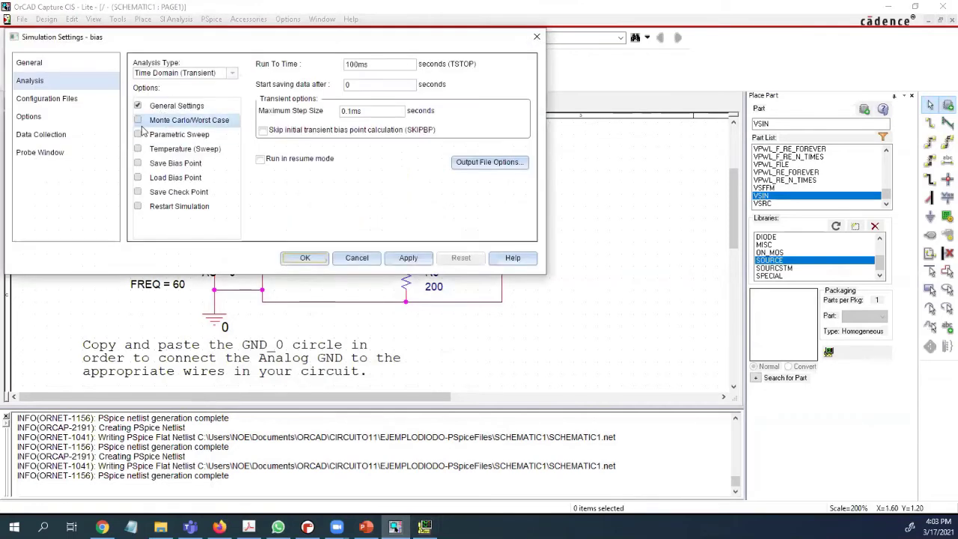
{"action": "left_click", "coordinate": [137, 134]}
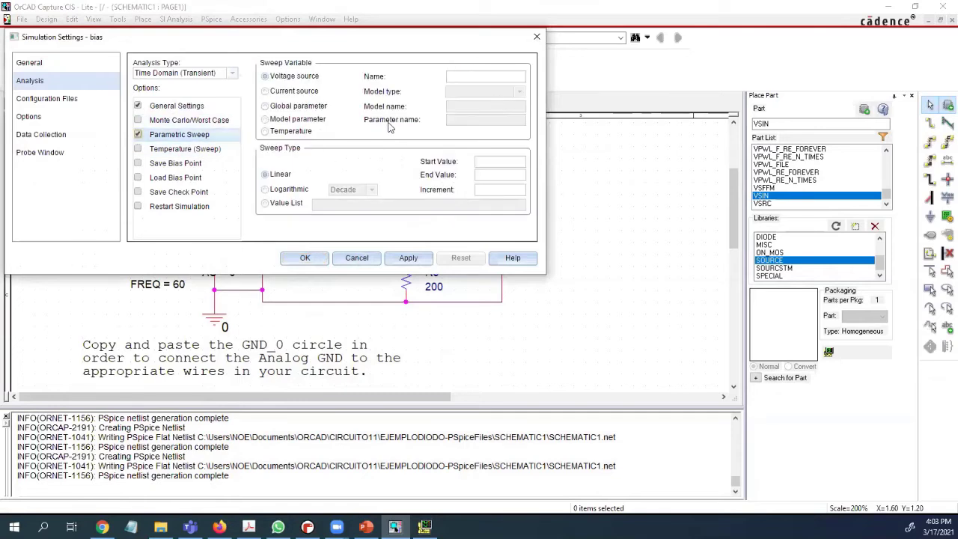
{"action": "left_click", "coordinate": [266, 132]}
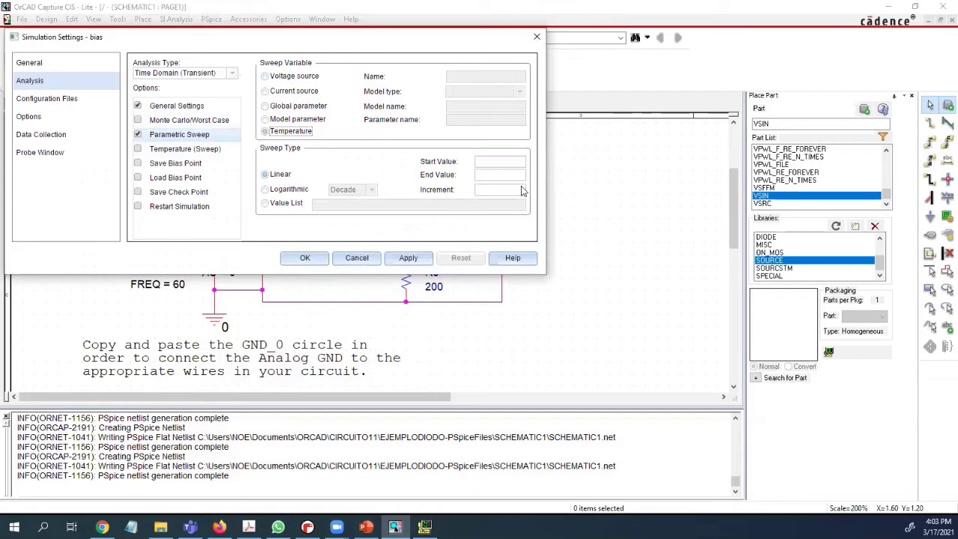
Set the linear temperature sweep from 0 to 80 in increments of 10, run it and load all temperature sections
{"action": "left_click", "coordinate": [492, 163]}
{"action": "type", "text": "0"}
{"action": "left_click", "coordinate": [499, 173]}
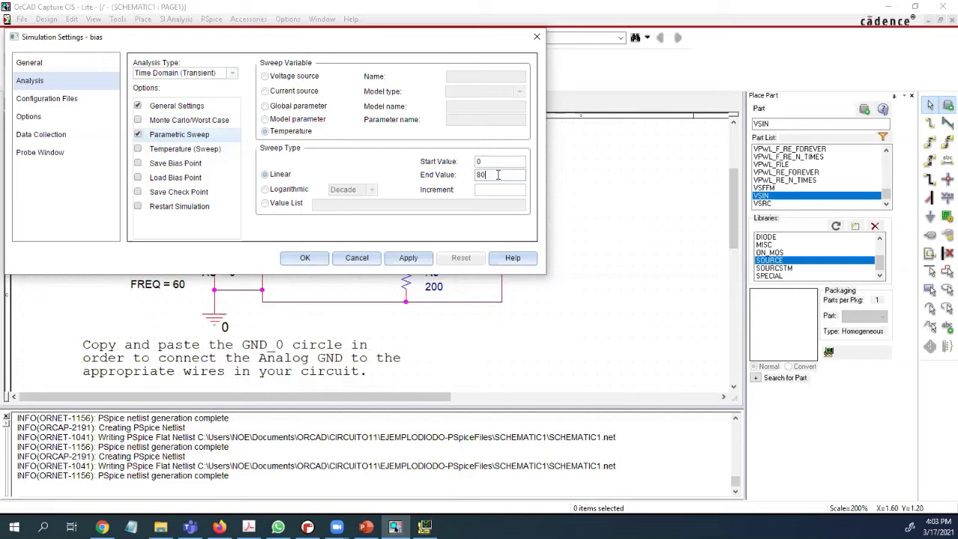
{"action": "left_click", "coordinate": [501, 187]}
{"action": "type", "text": "10"}
{"action": "left_click", "coordinate": [304, 257]}
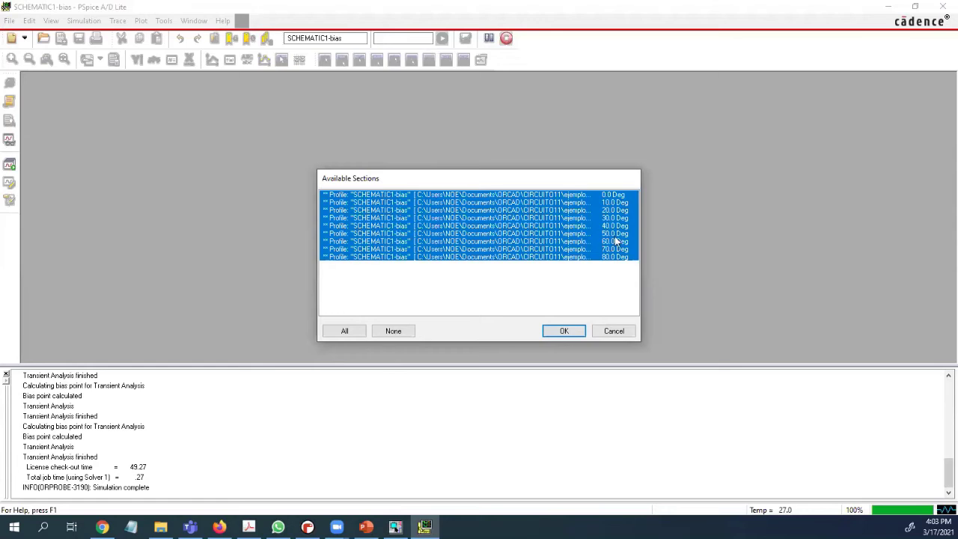
{"action": "left_click", "coordinate": [569, 334]}
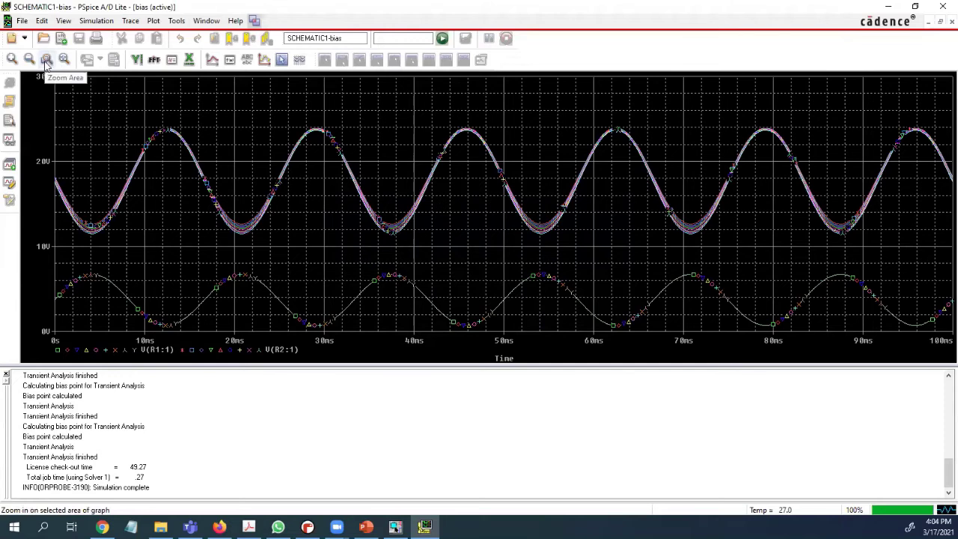
Examine the first cycle of the collector waveforms and check the simulation temperatures of the first and last V(R2:1) traces
{"action": "left_click", "coordinate": [45, 60]}
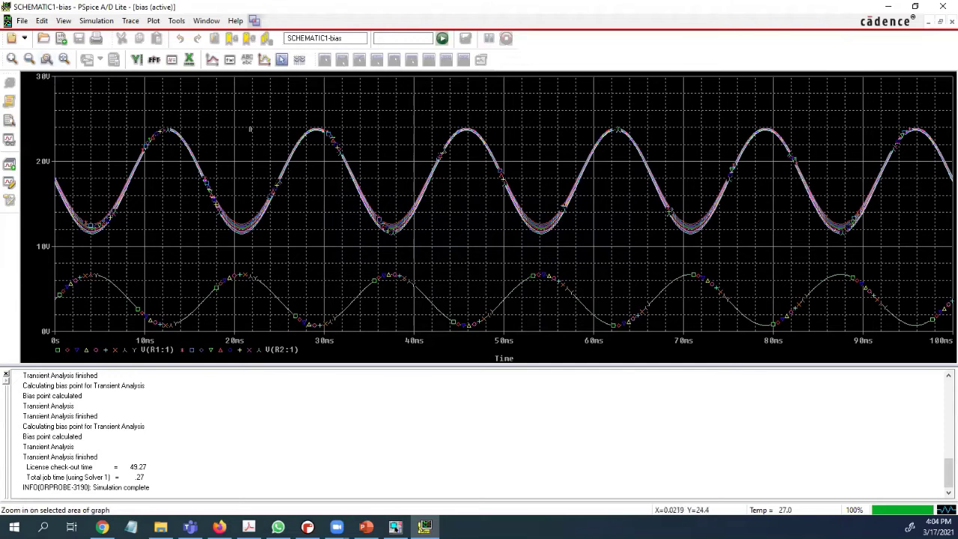
{"action": "left_click_drag", "start_coordinate": [251, 128], "coordinate": [44, 248]}
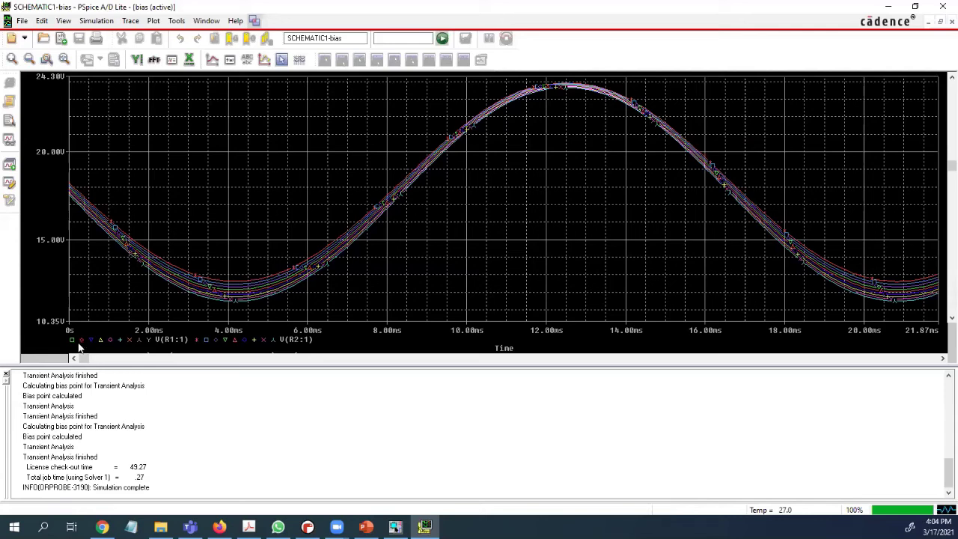
{"action": "double_click", "coordinate": [199, 341]}
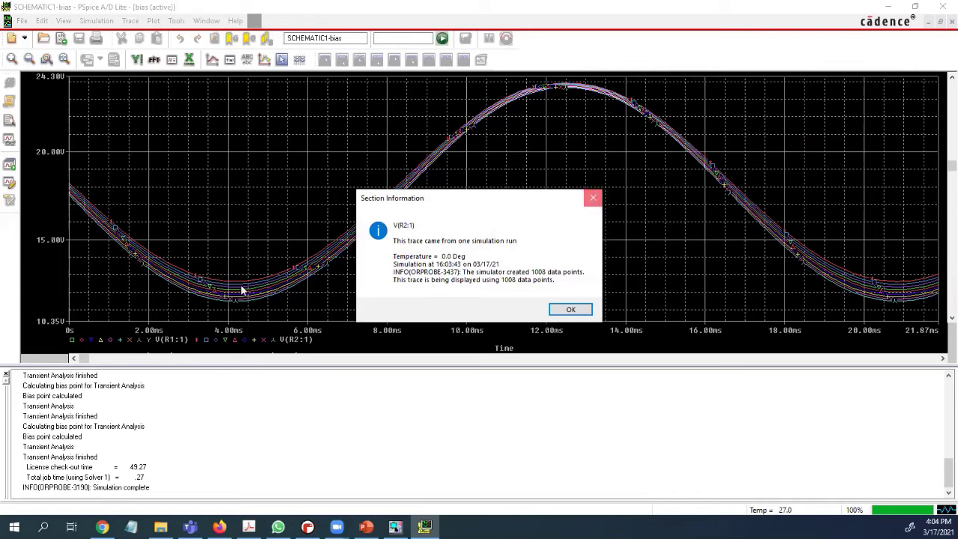
{"action": "key", "text": "Return"}
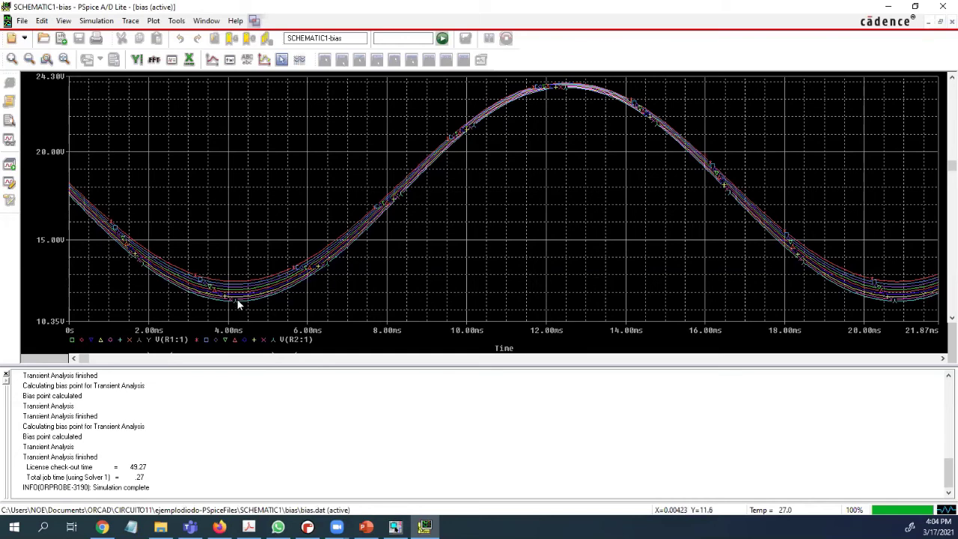
{"action": "double_click", "coordinate": [274, 340]}
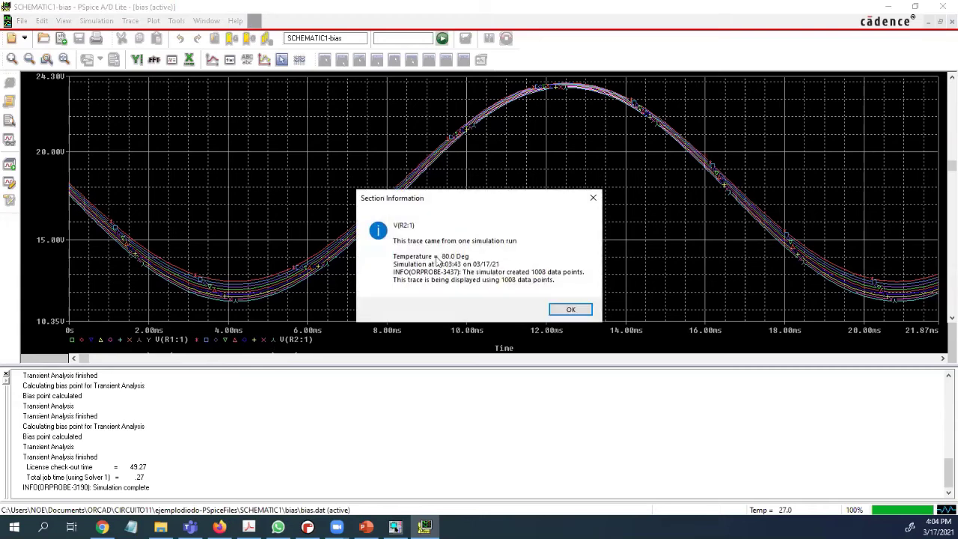
{"action": "left_click", "coordinate": [572, 311]}
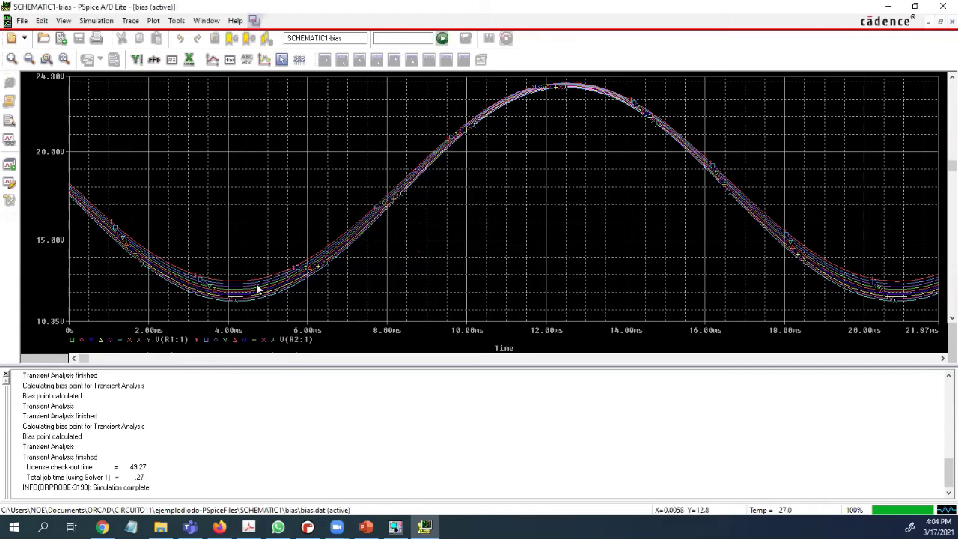